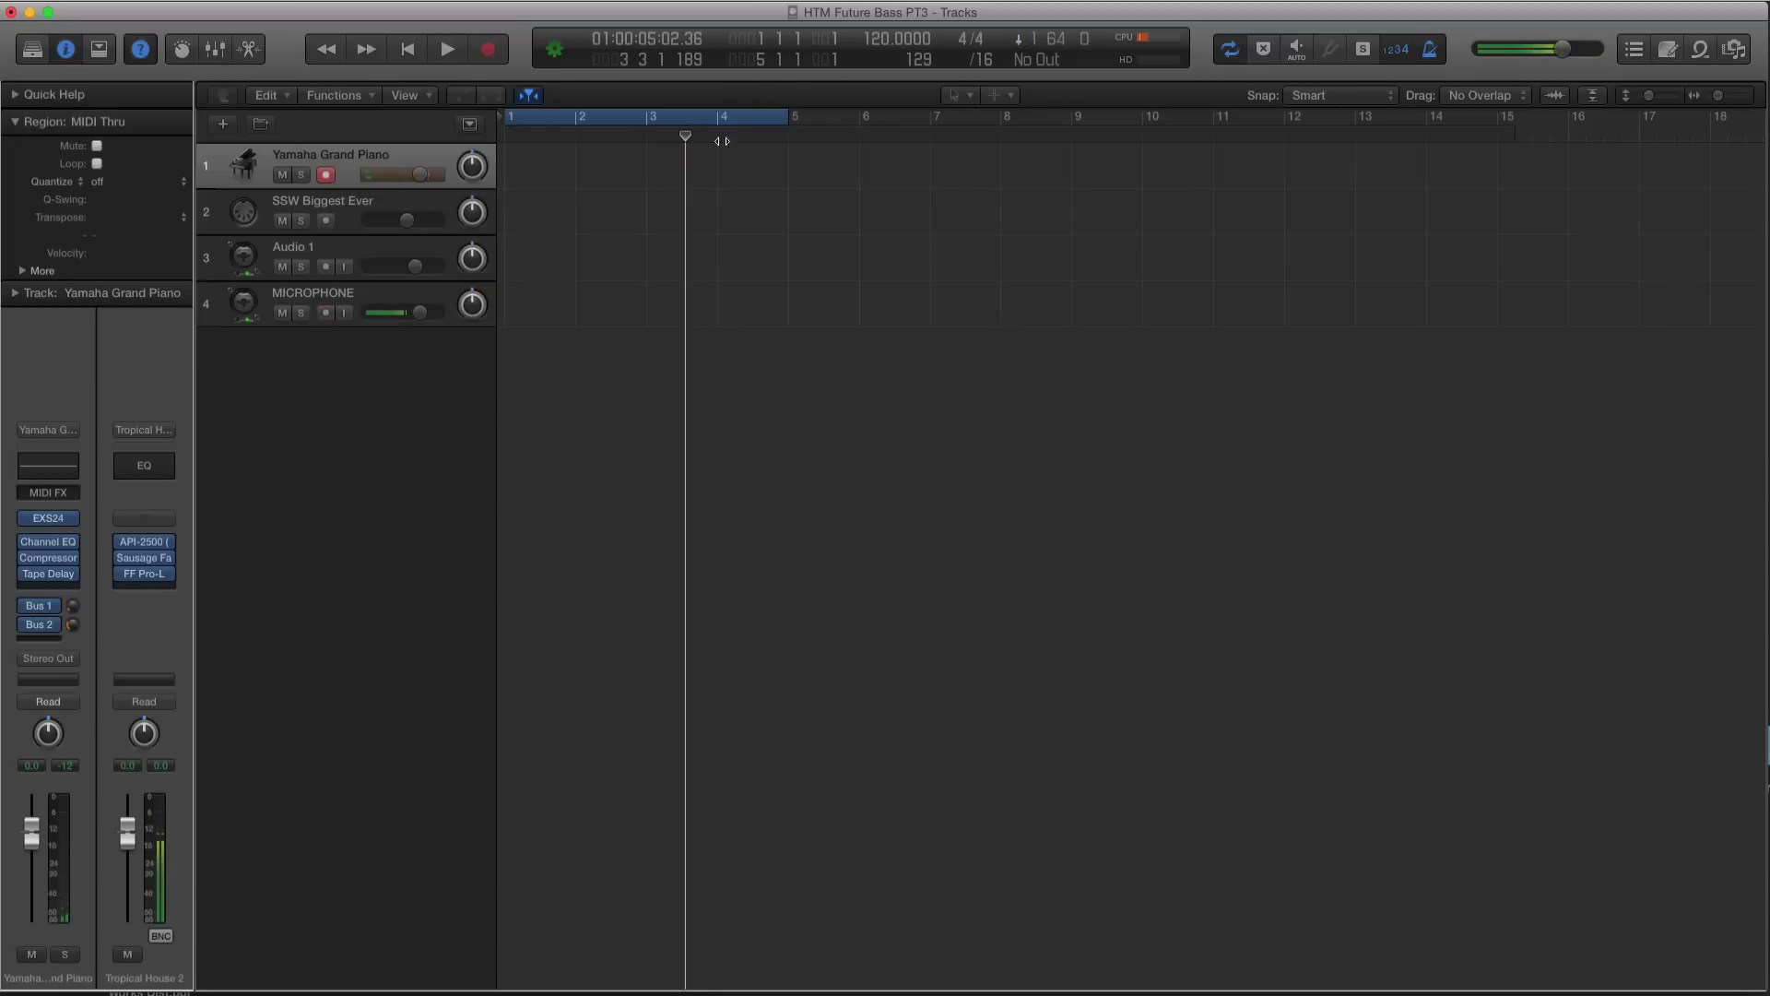
Start playback of the bars 1–5 cycle at 120 BPM from bar 1.
key(space)
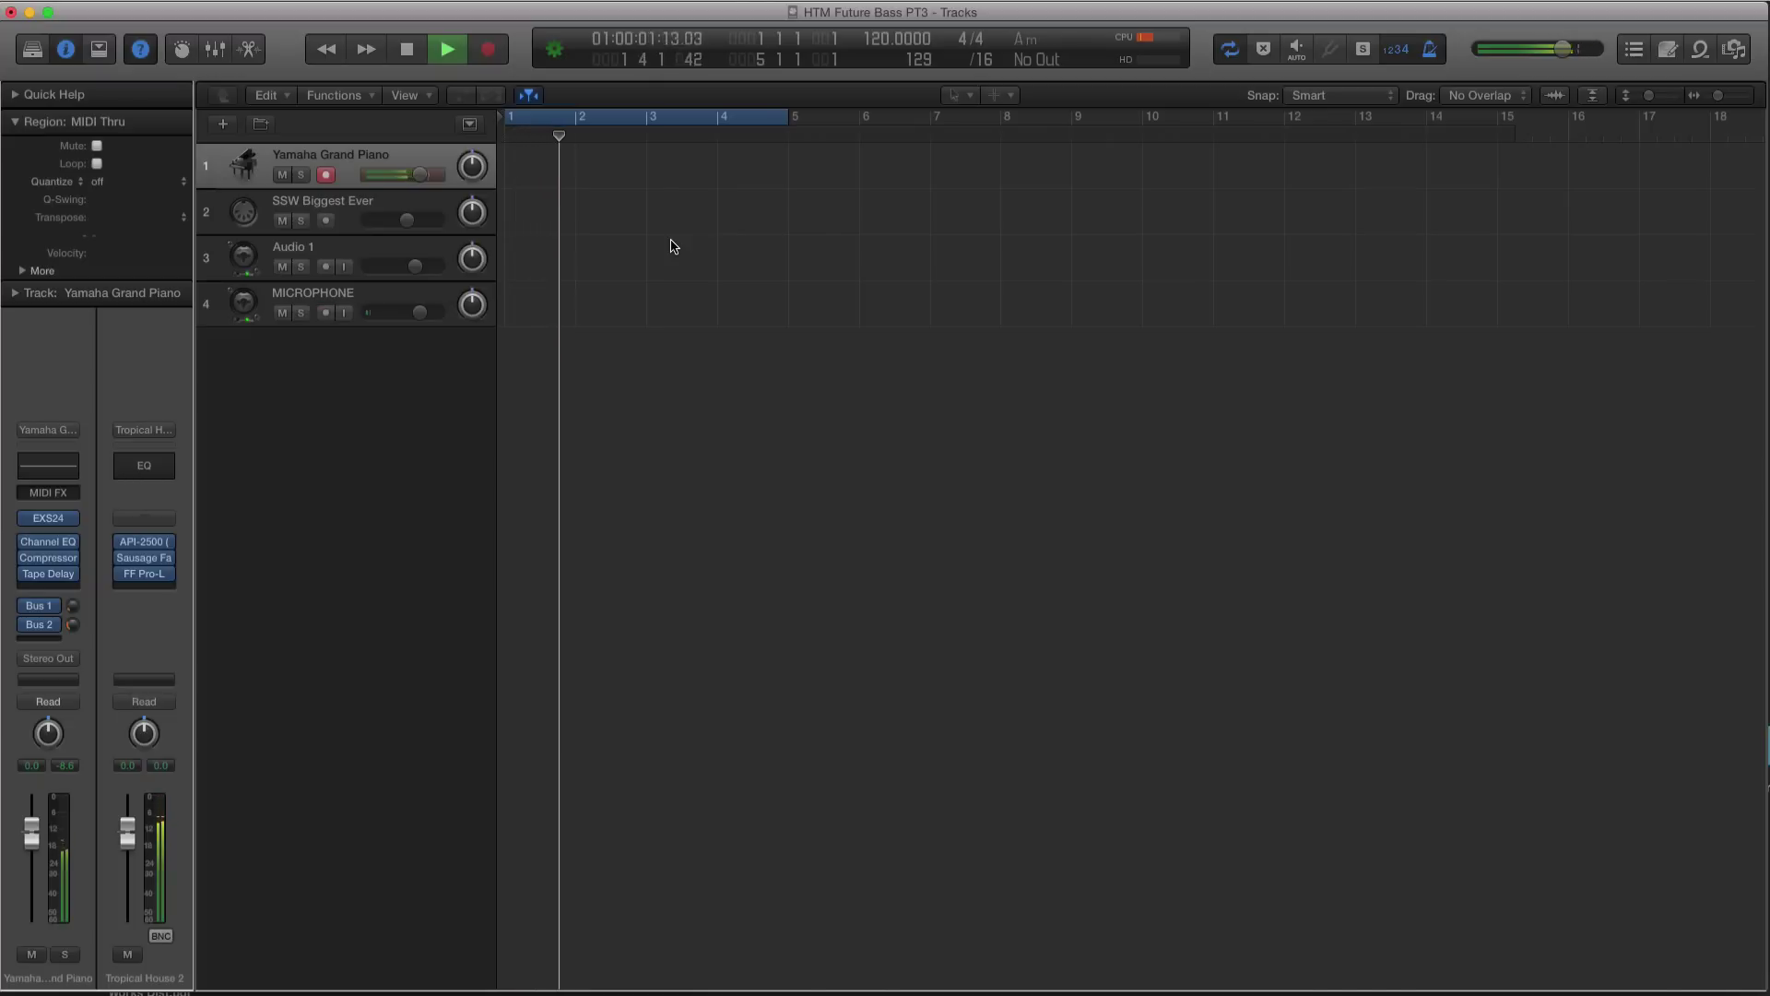
Stop playback of the HTM Future Bass PT3 project.
key(space)
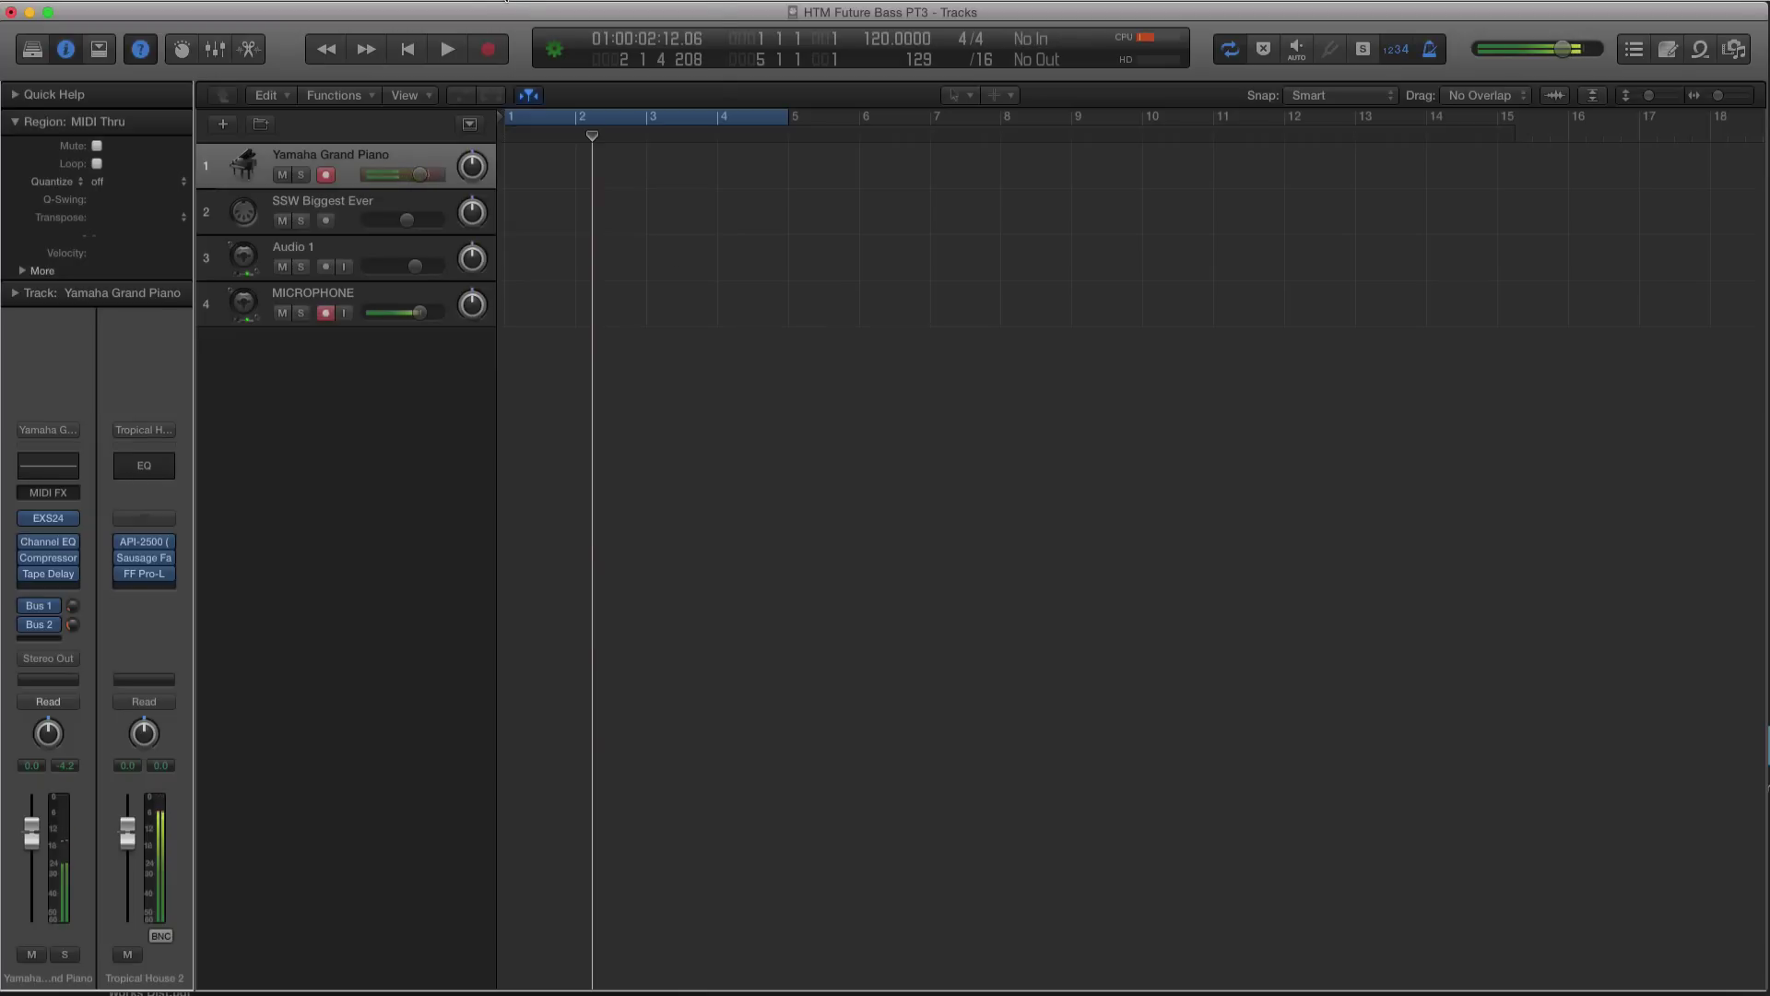
Show the on-screen piano keyboard, move it left, and try the notes E3, G3 and B3.
click(496, 2)
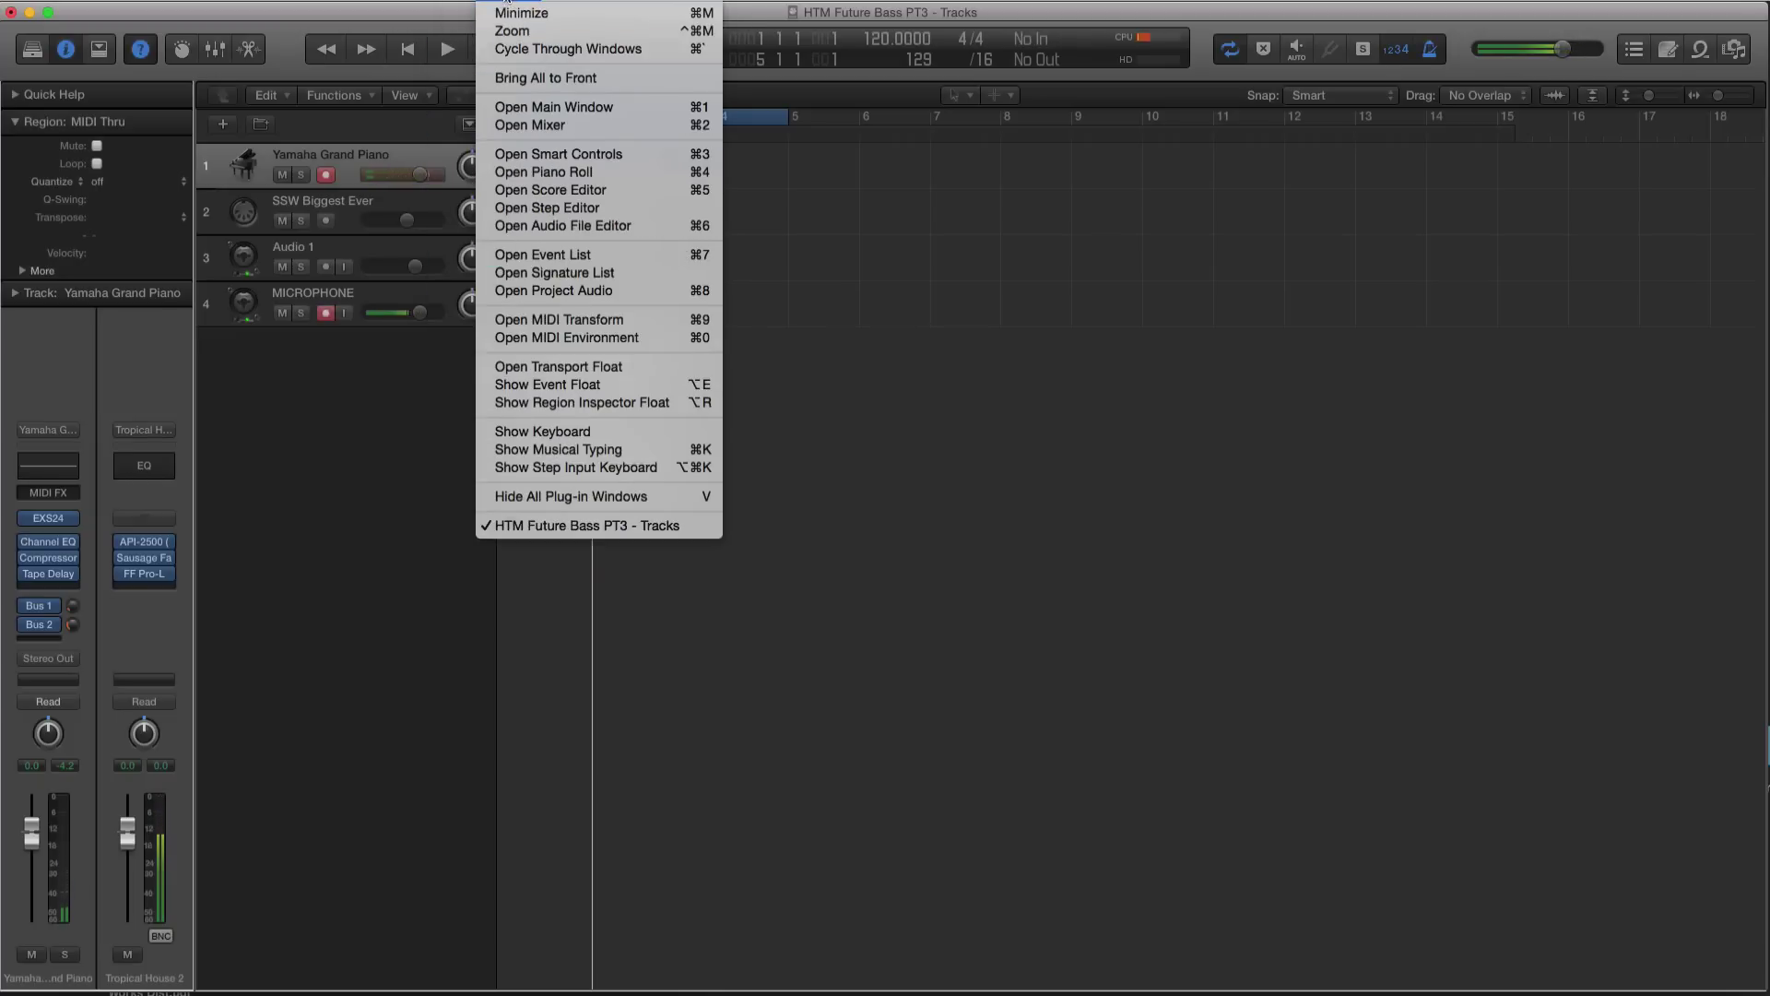
click(615, 431)
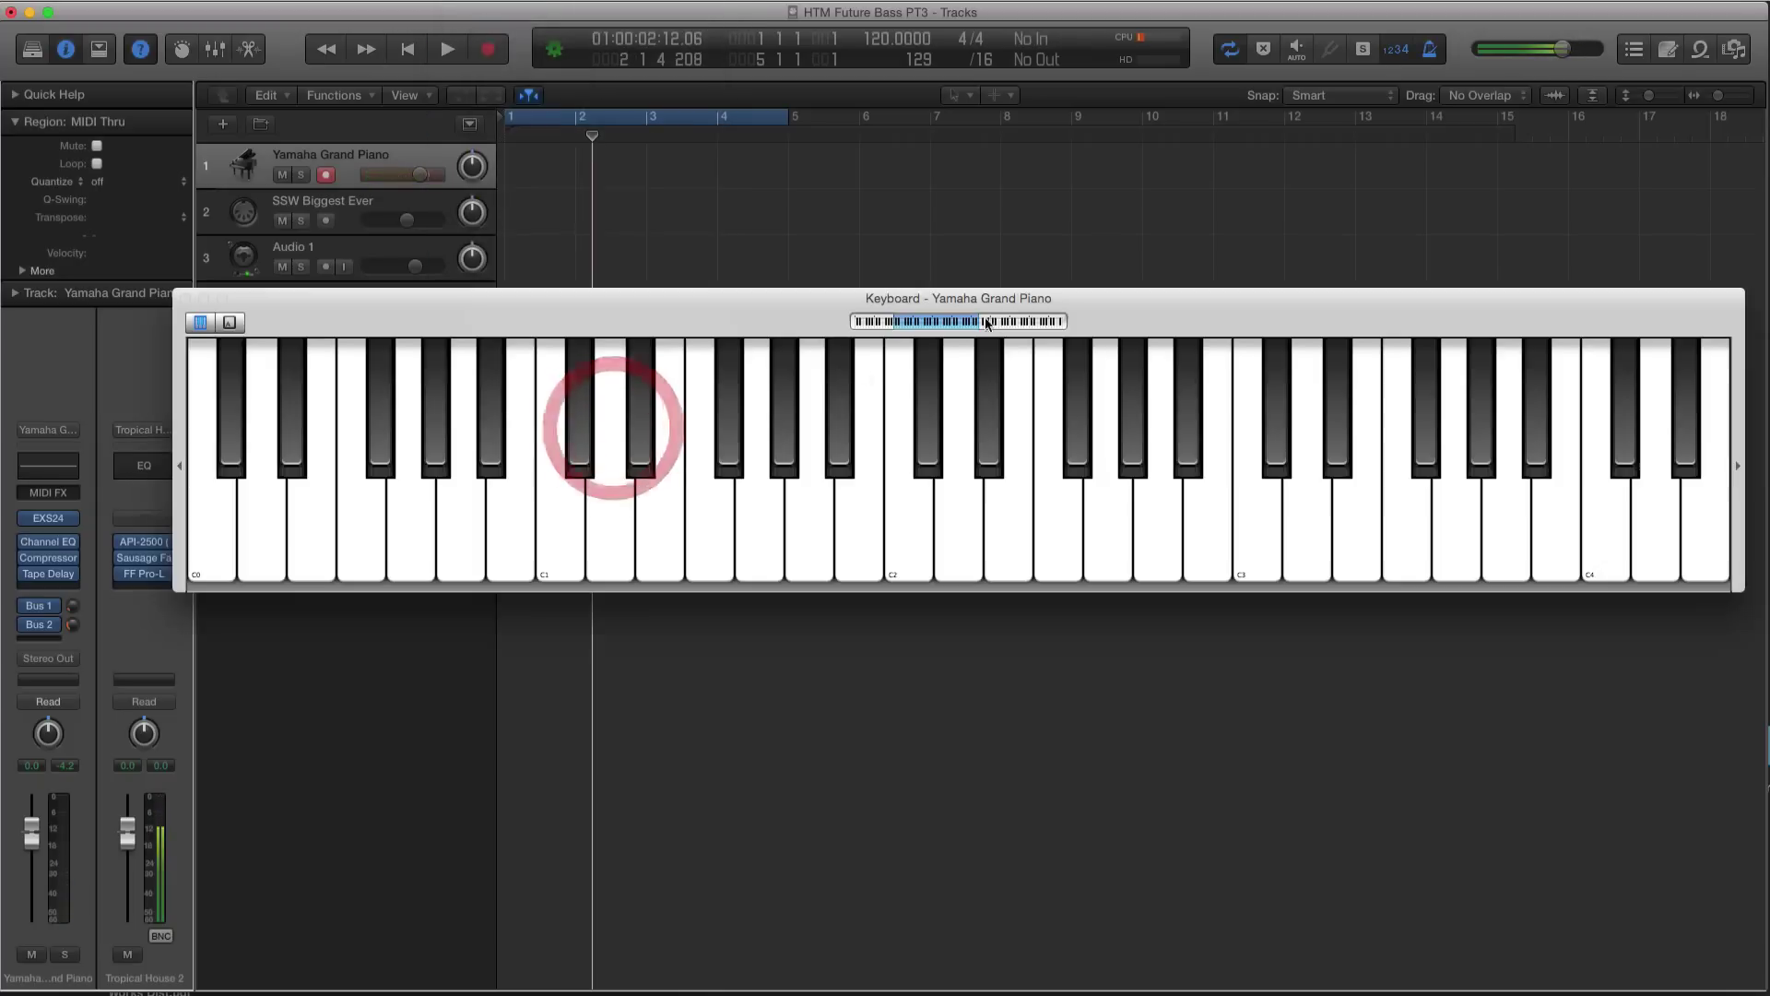
drag(770, 310, 699, 307)
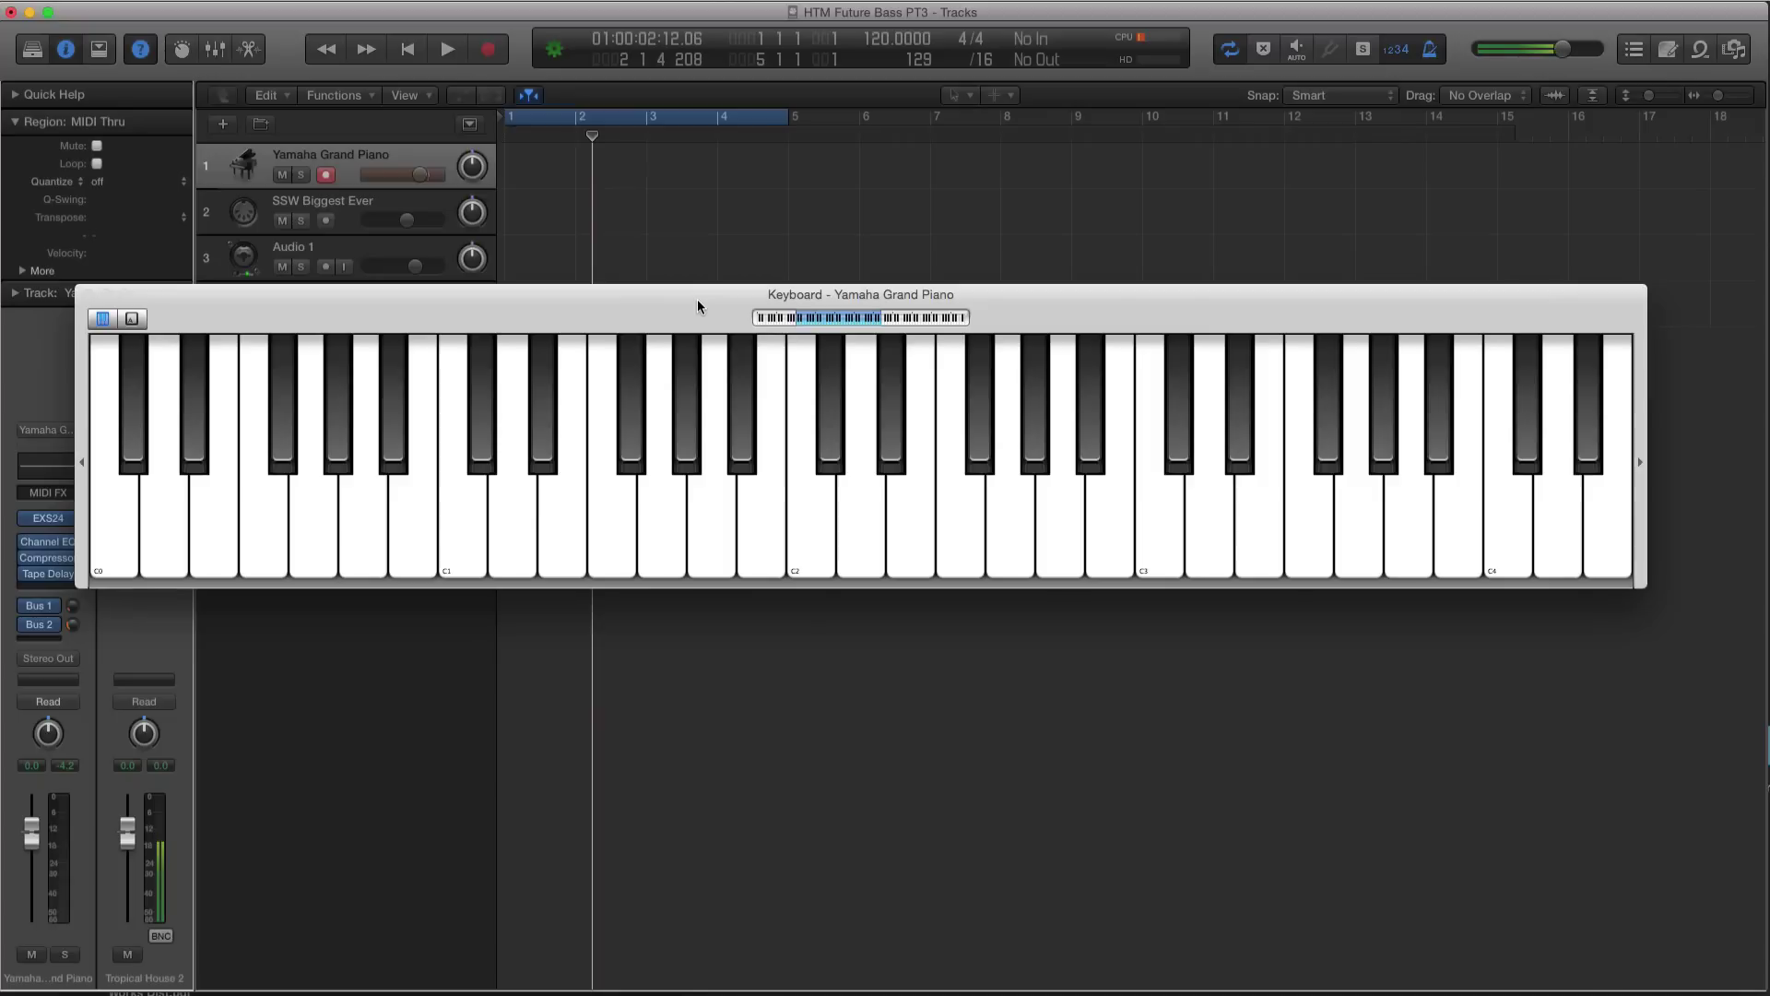
key(d)
key(g)
key(j)
Raise the keyboard range one octave and play an Em chord (E2, G2, B2, E3, B3).
drag(822, 323, 841, 323)
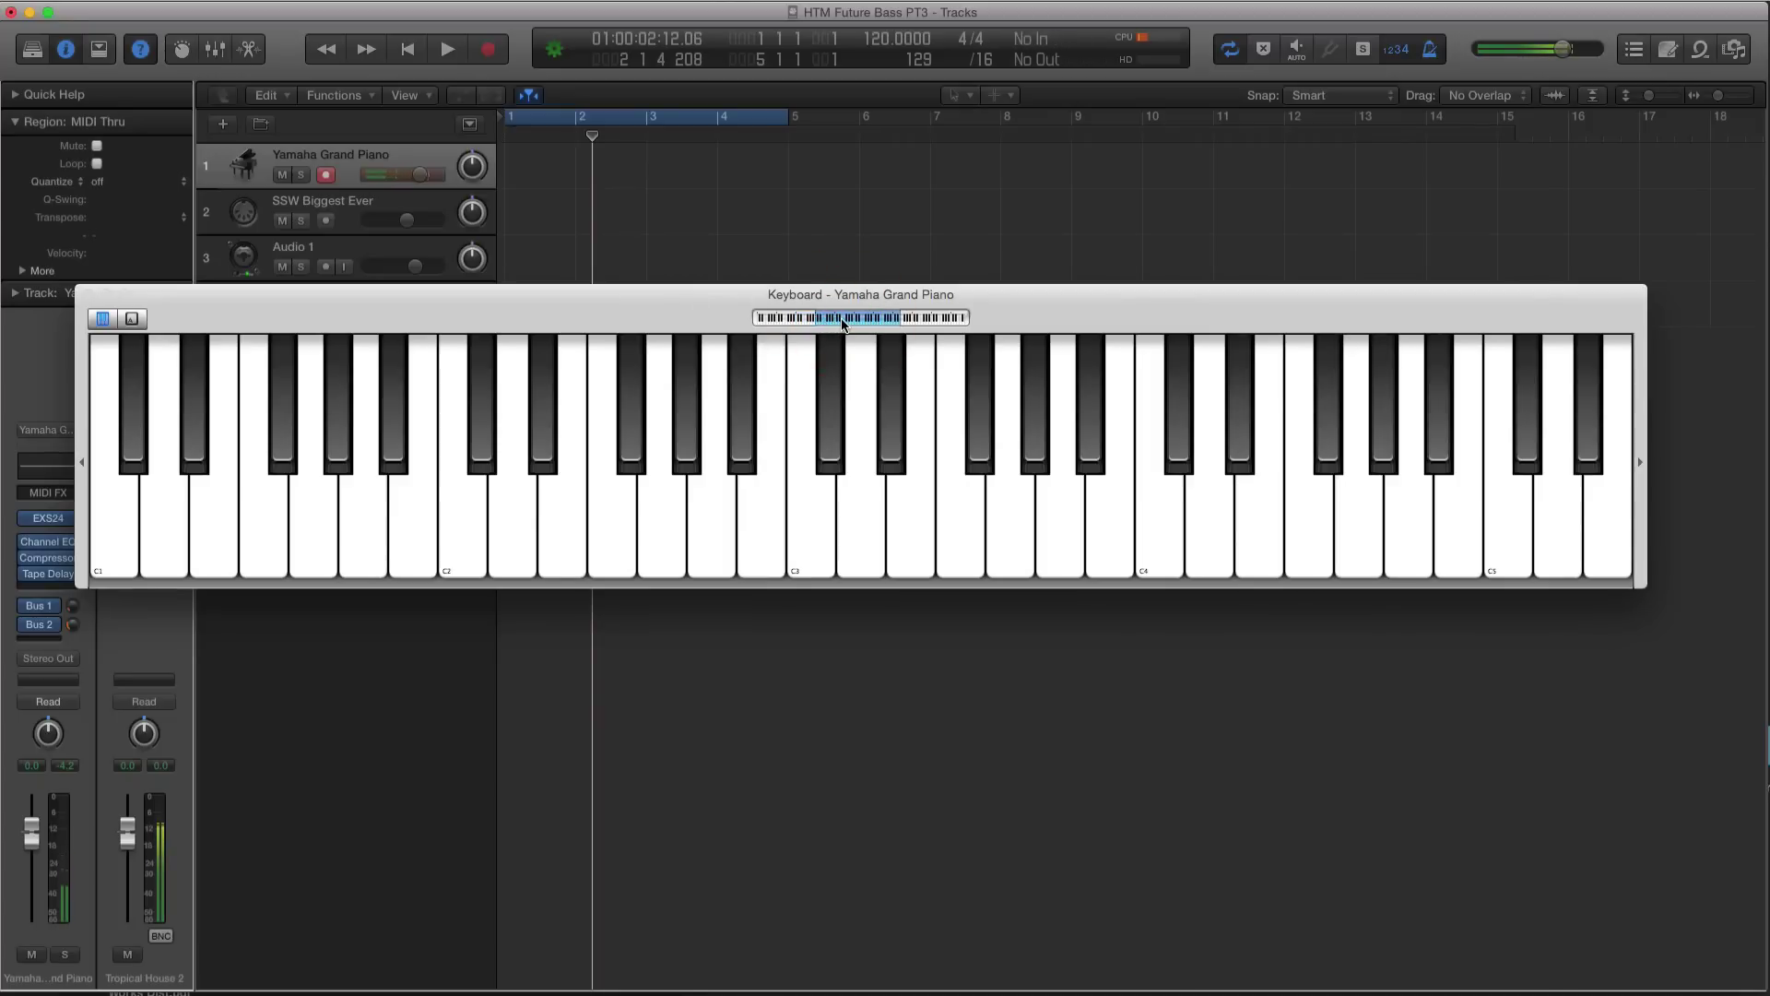
key(semicolon)
key(d)
key(j)
key(semicolon)
key(d)
key(g)
key(j)
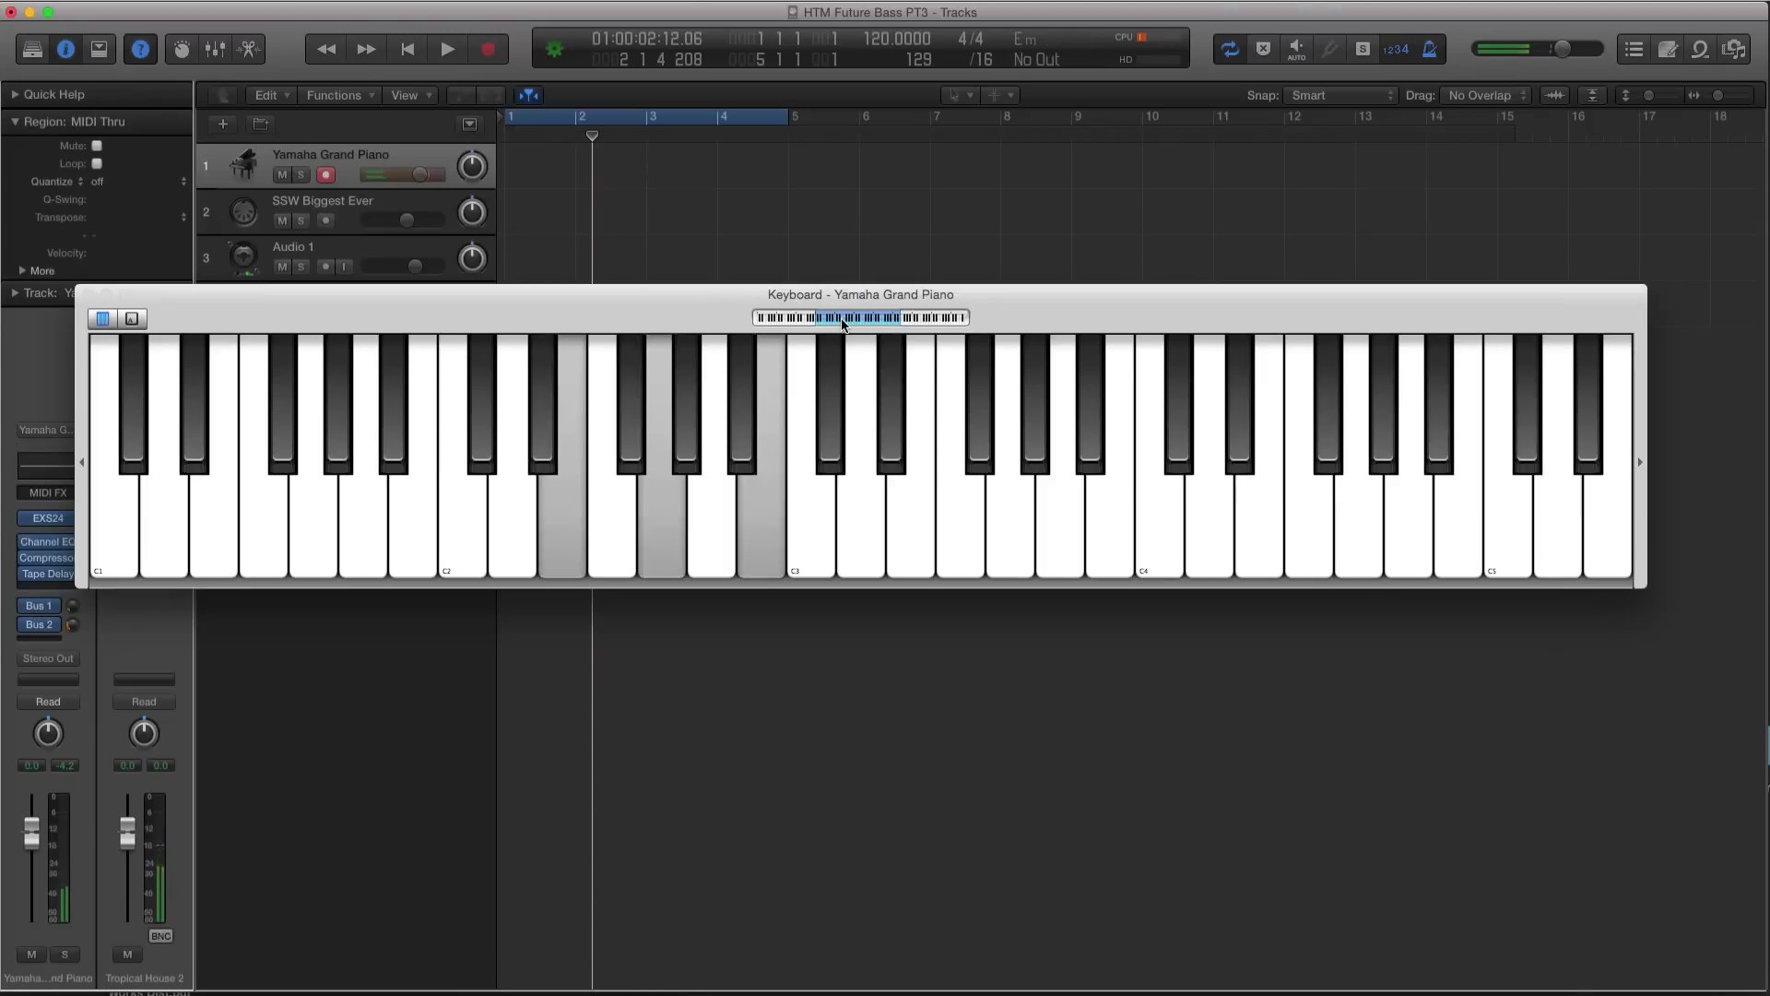
key(semicolon)
key(j)
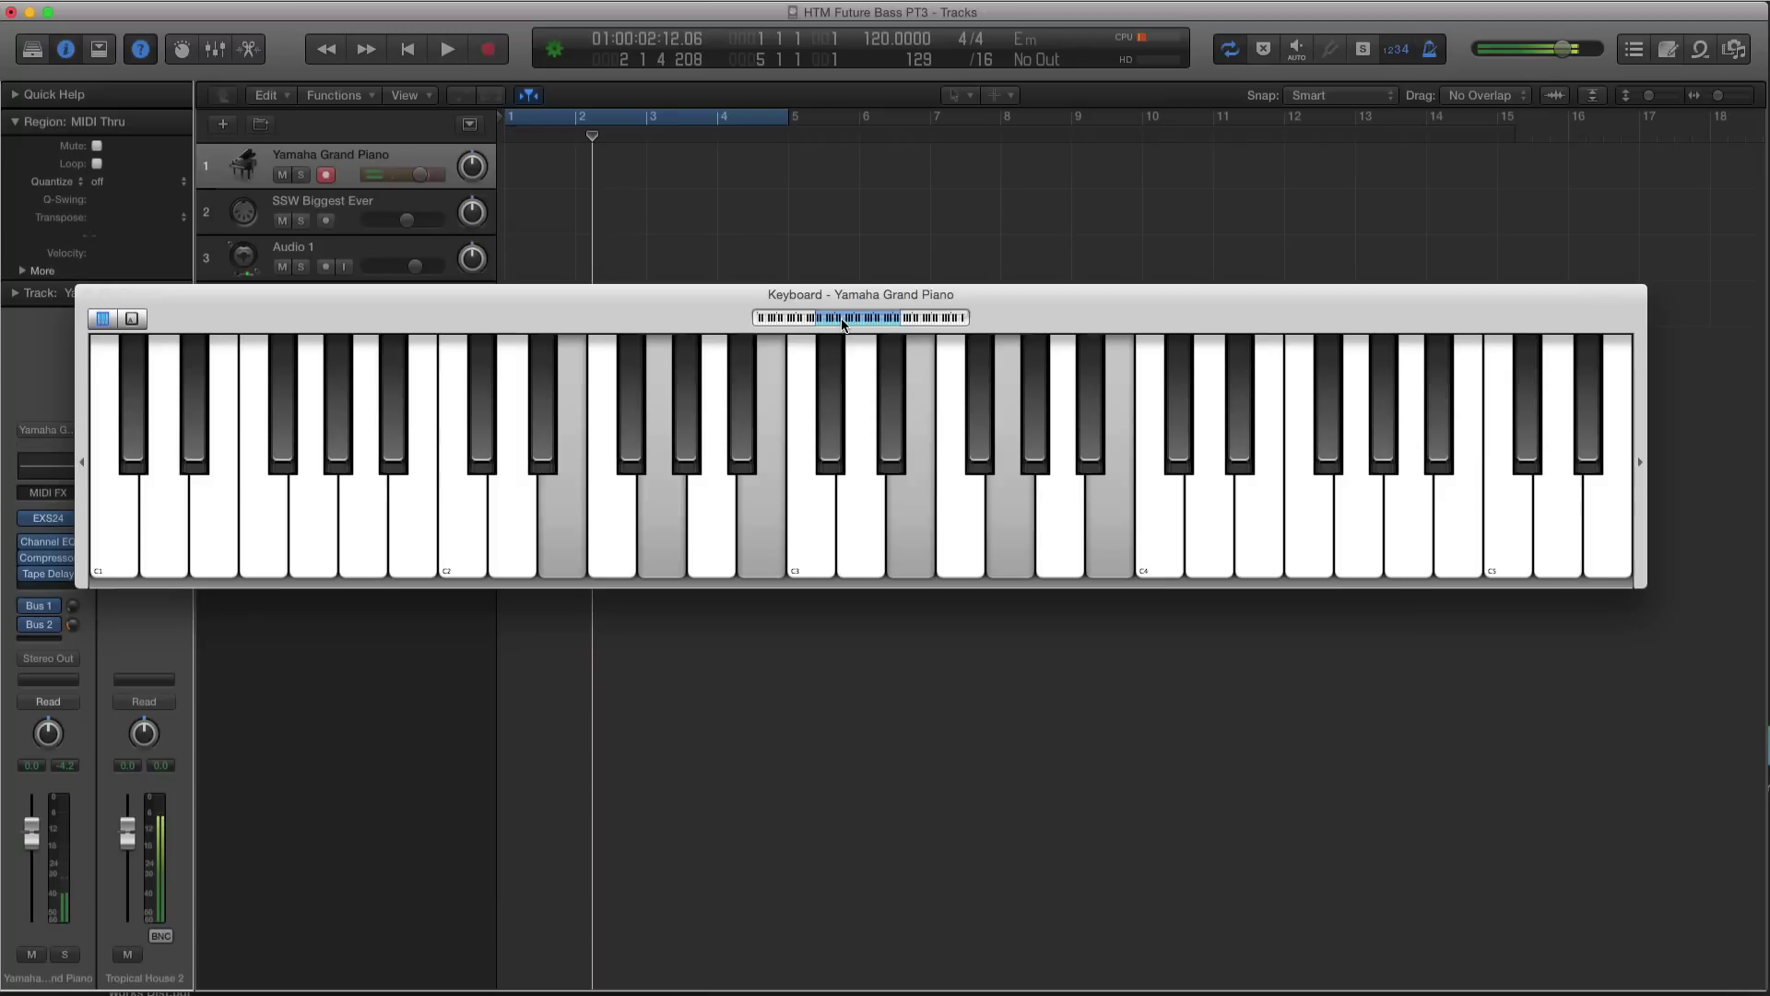
Add D4 to the held Em chord to play it as Em7.
key(l)
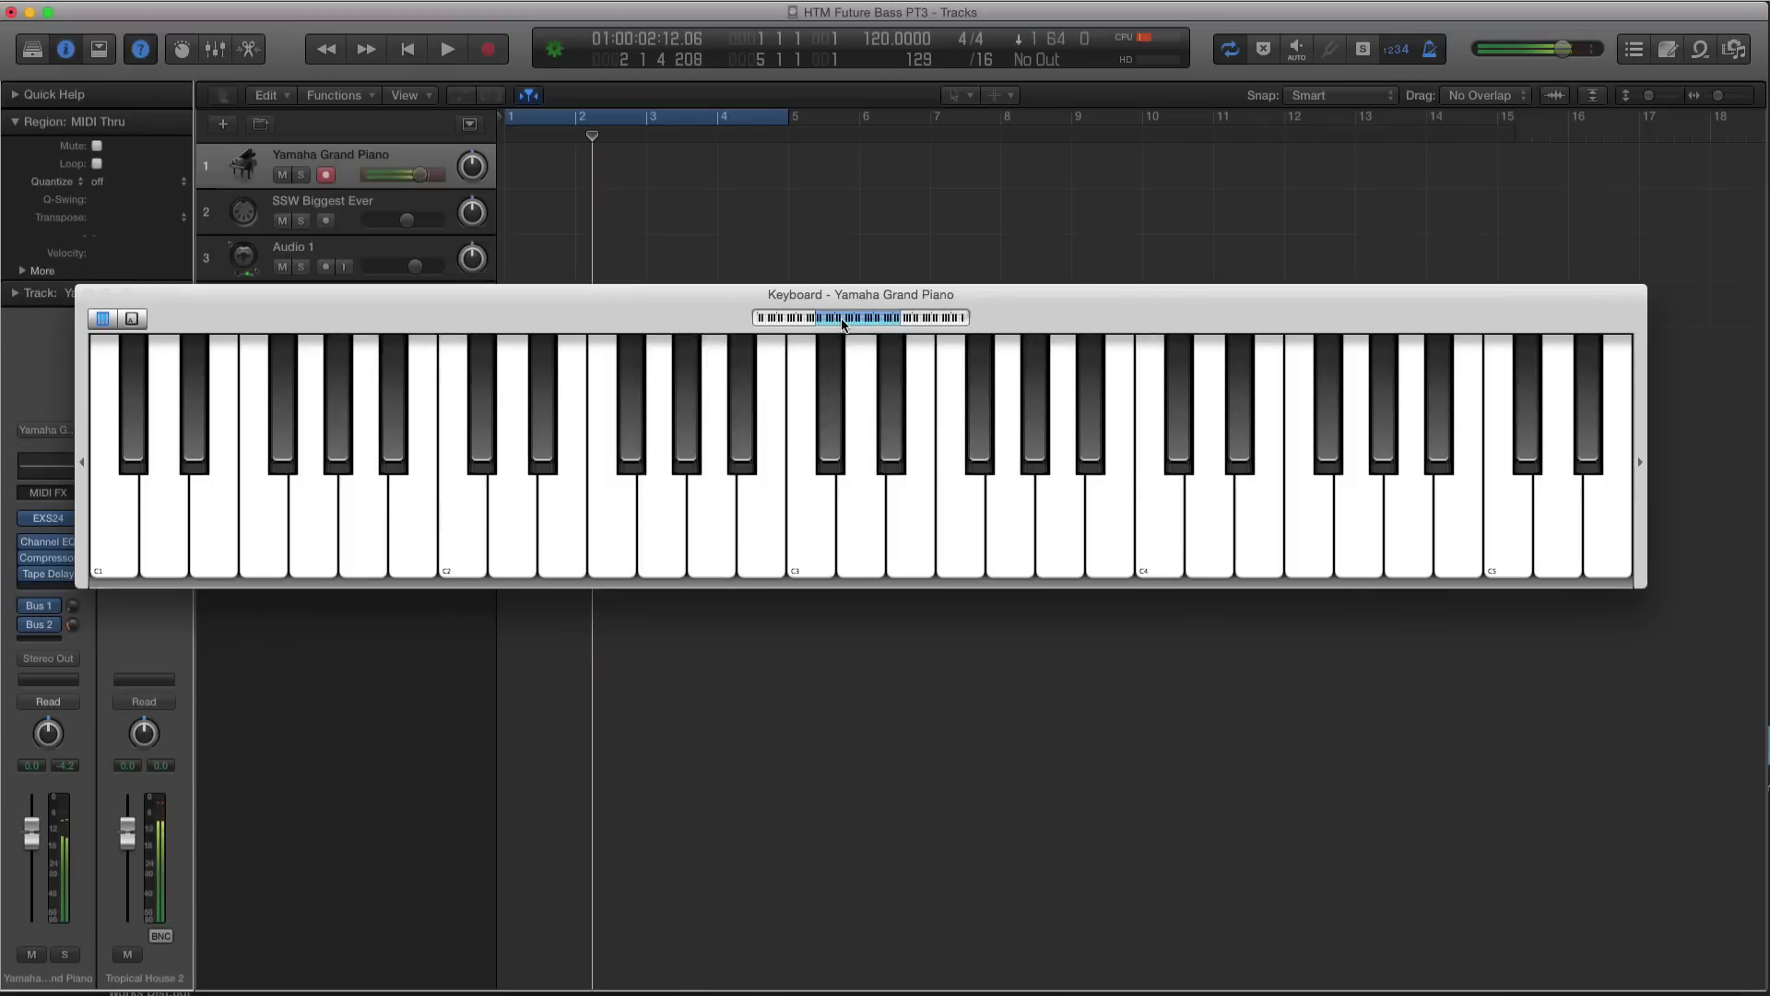
Move the keyboard window right and down to uncover the MICROPHONE track 4.
drag(660, 316, 840, 335)
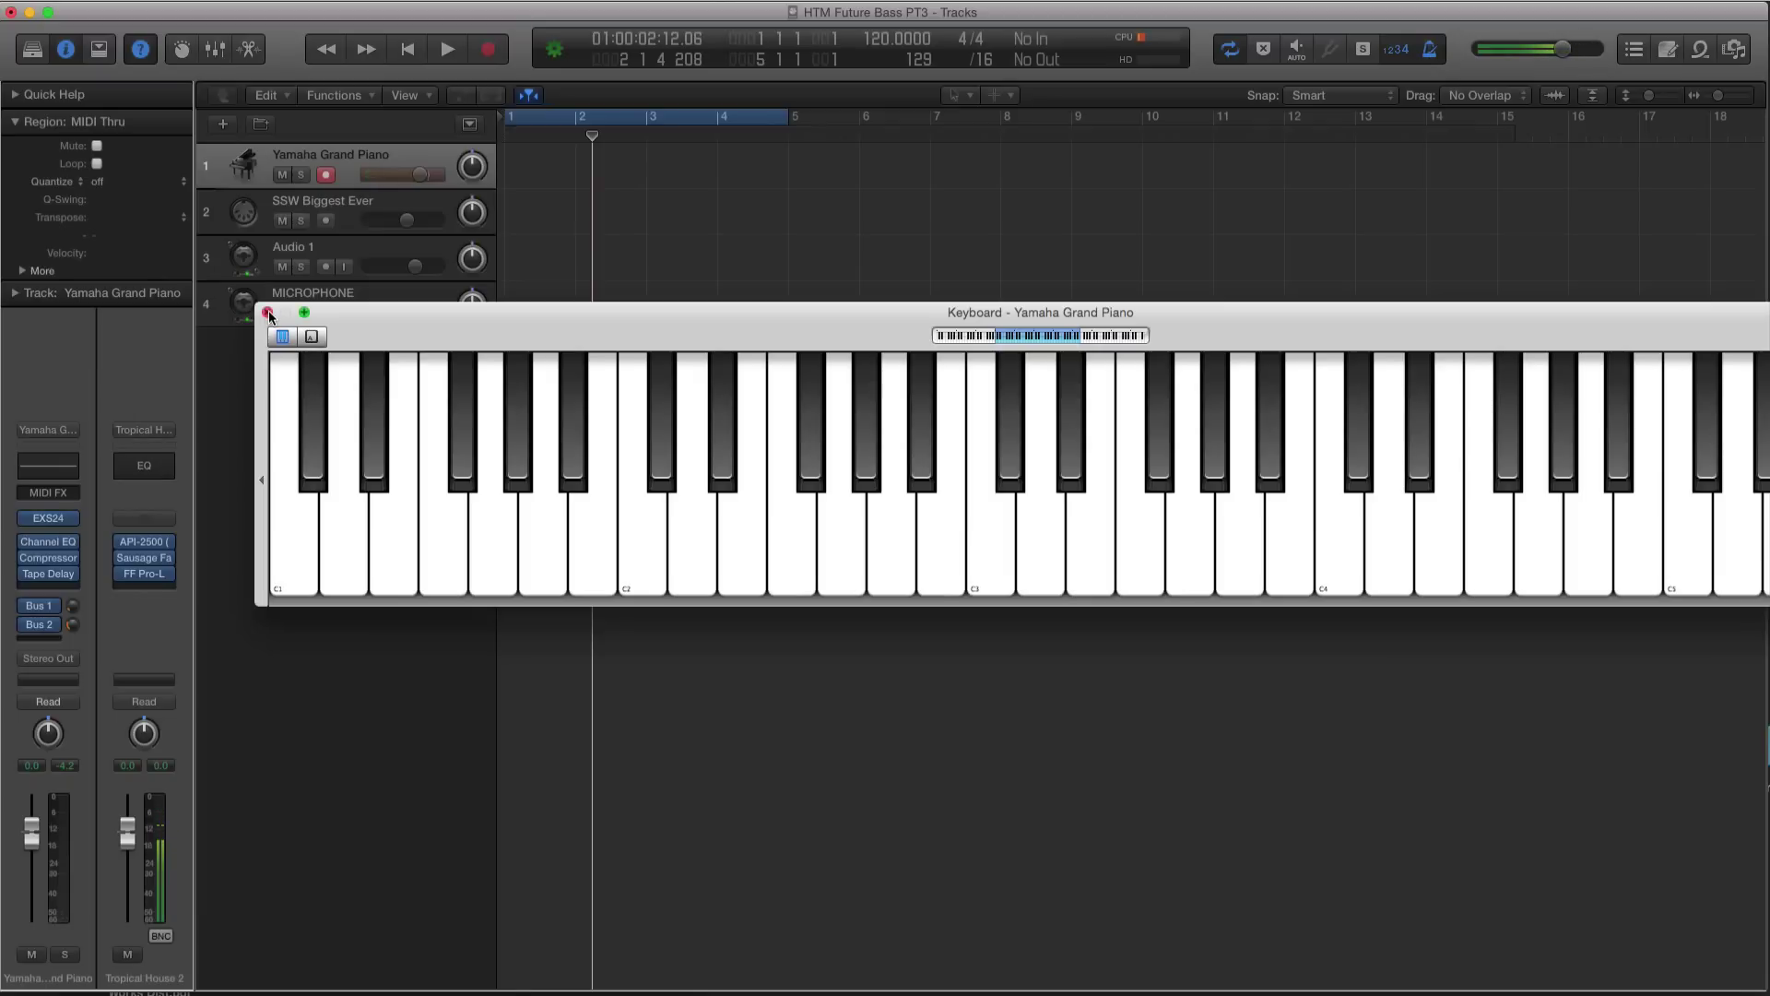
Close the on-screen piano and open Massive on the SSW Biggest Ever track.
click(268, 313)
click(336, 206)
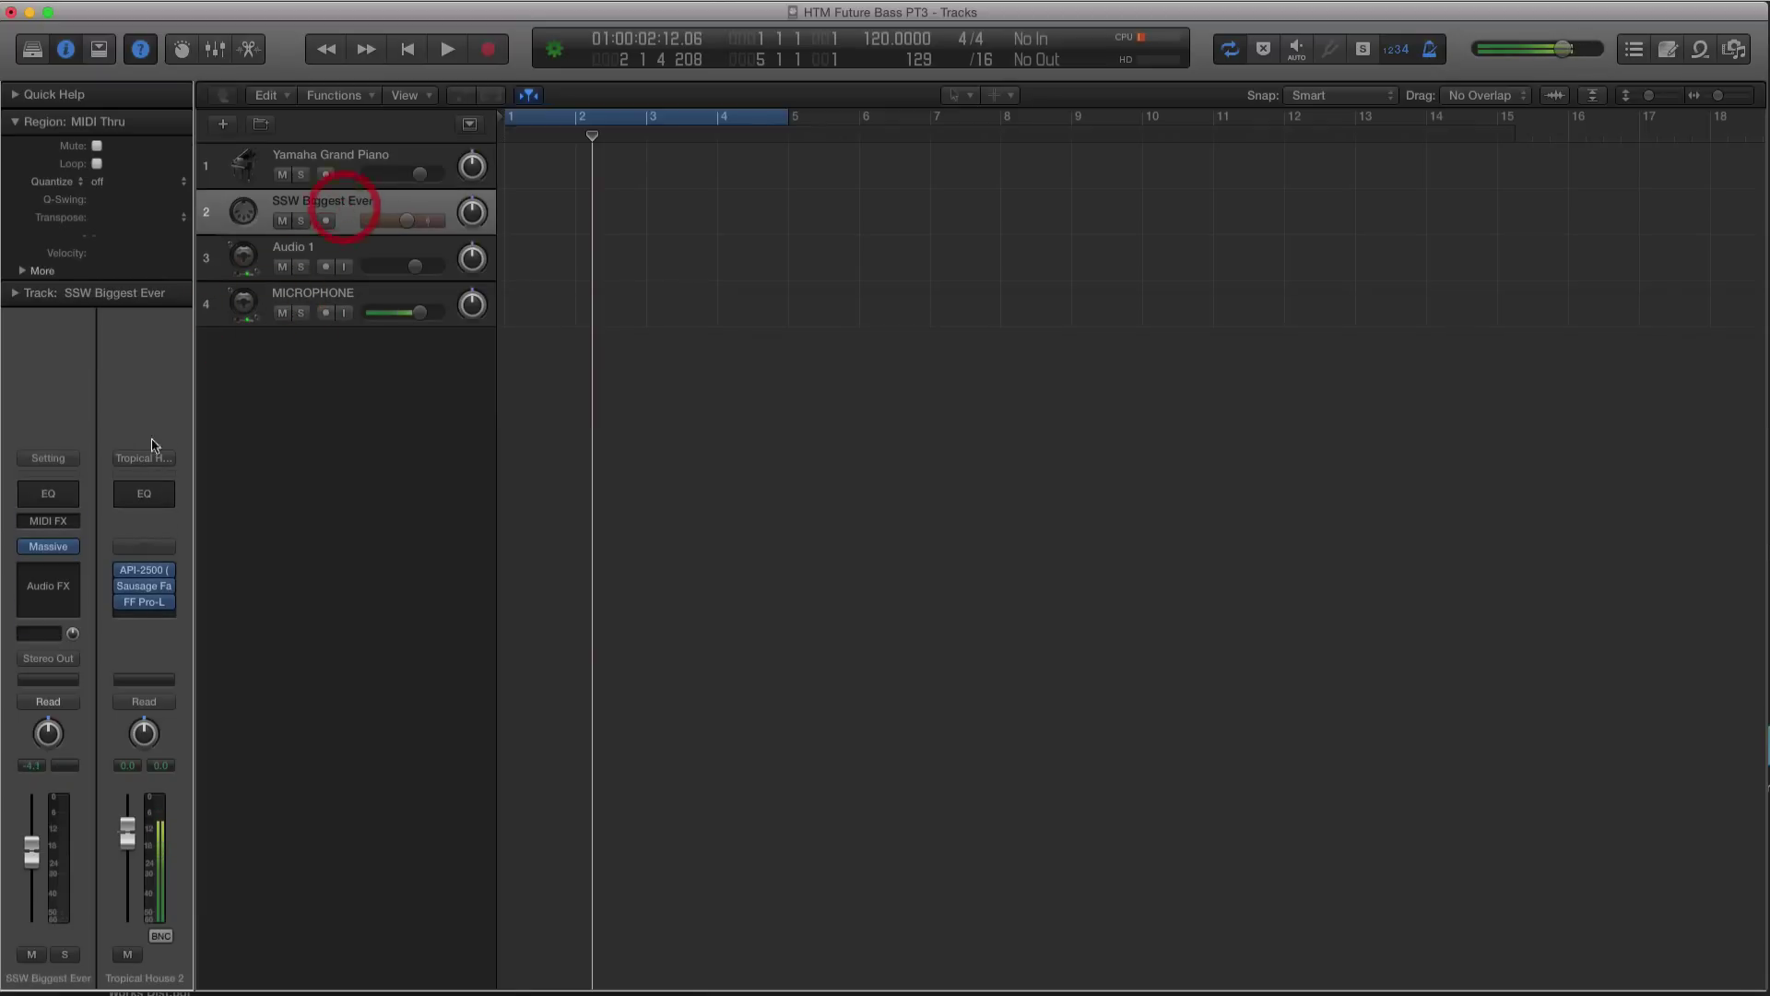
click(52, 547)
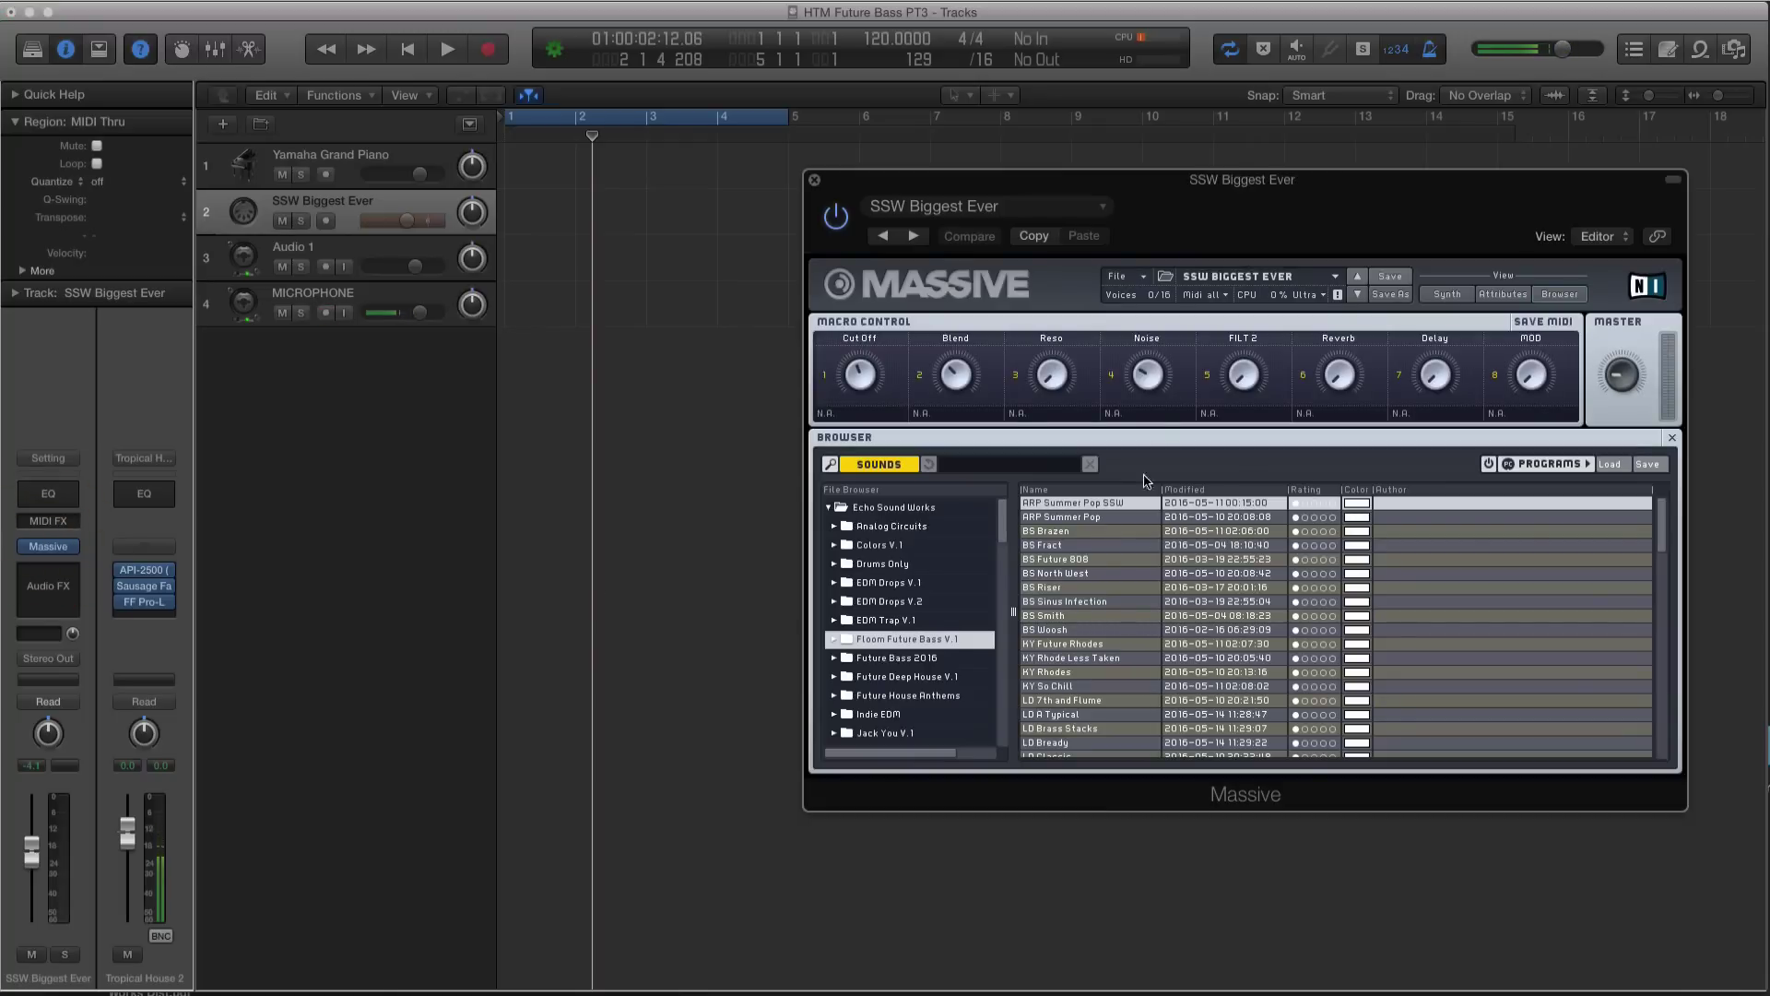
Adjust Massive's master output and lower track 2's volume to -7.0 dB.
drag(1632, 371, 1632, 382)
drag(407, 221, 378, 226)
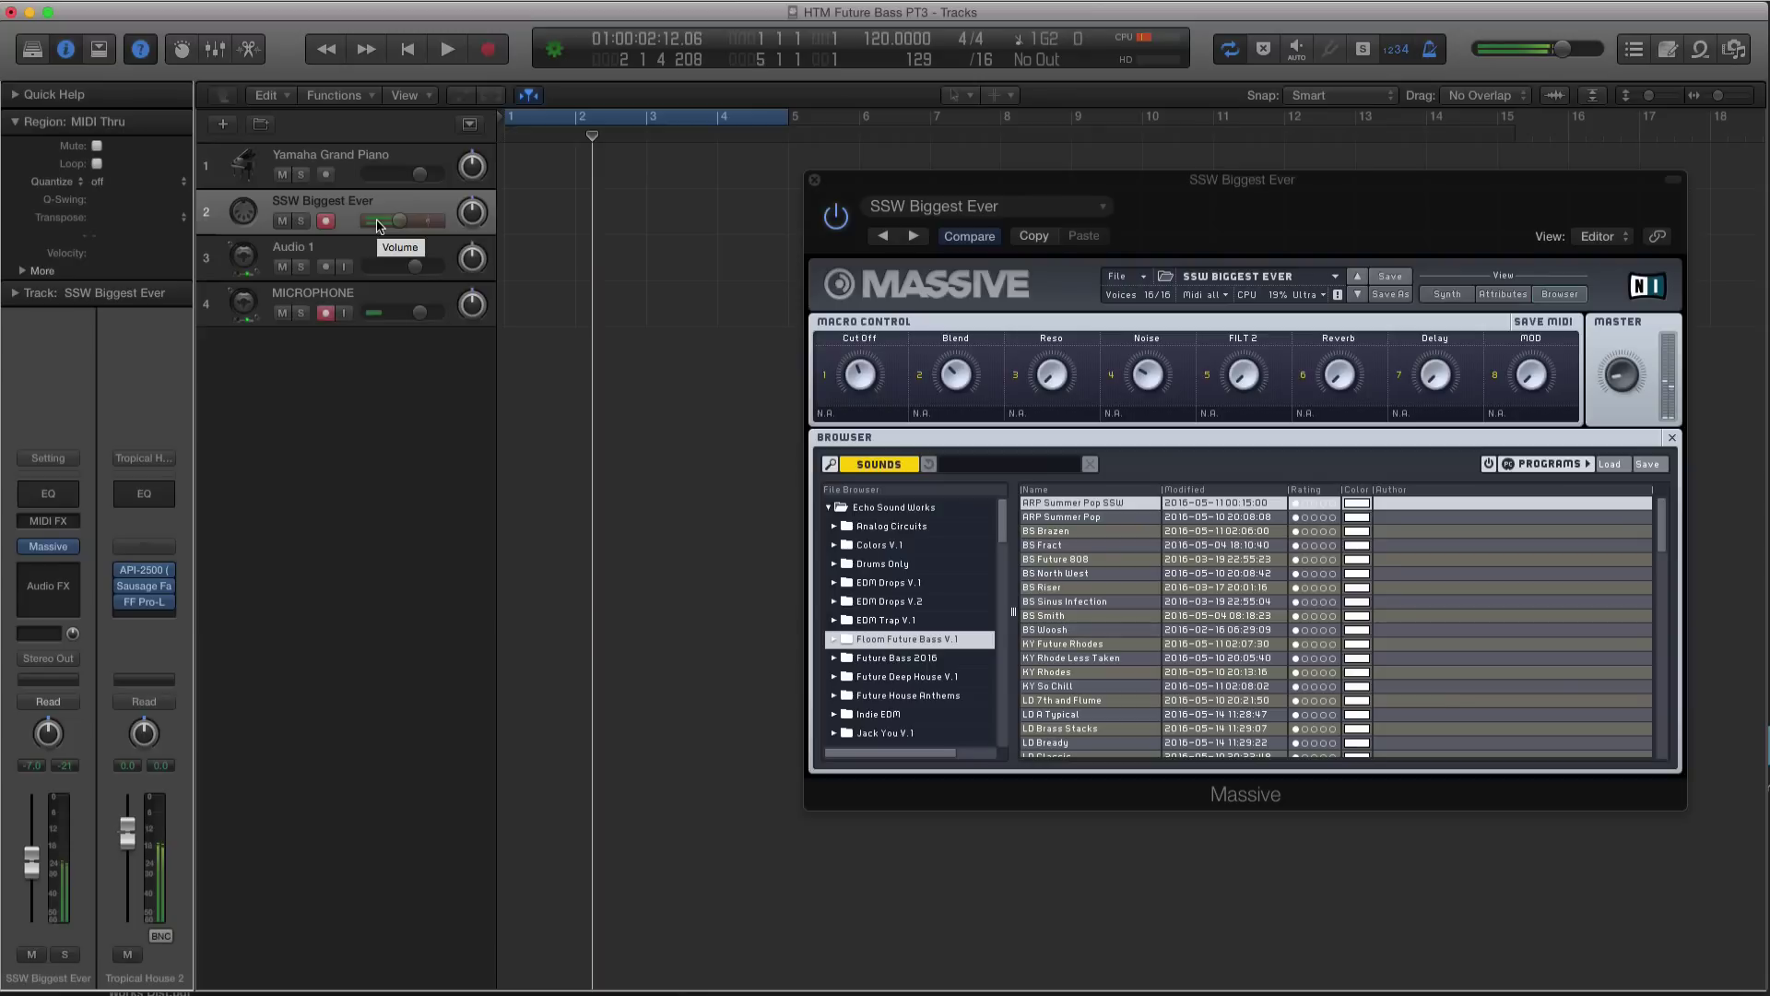
scroll(1141, 587, down, 3)
scroll(1141, 586, down, 10)
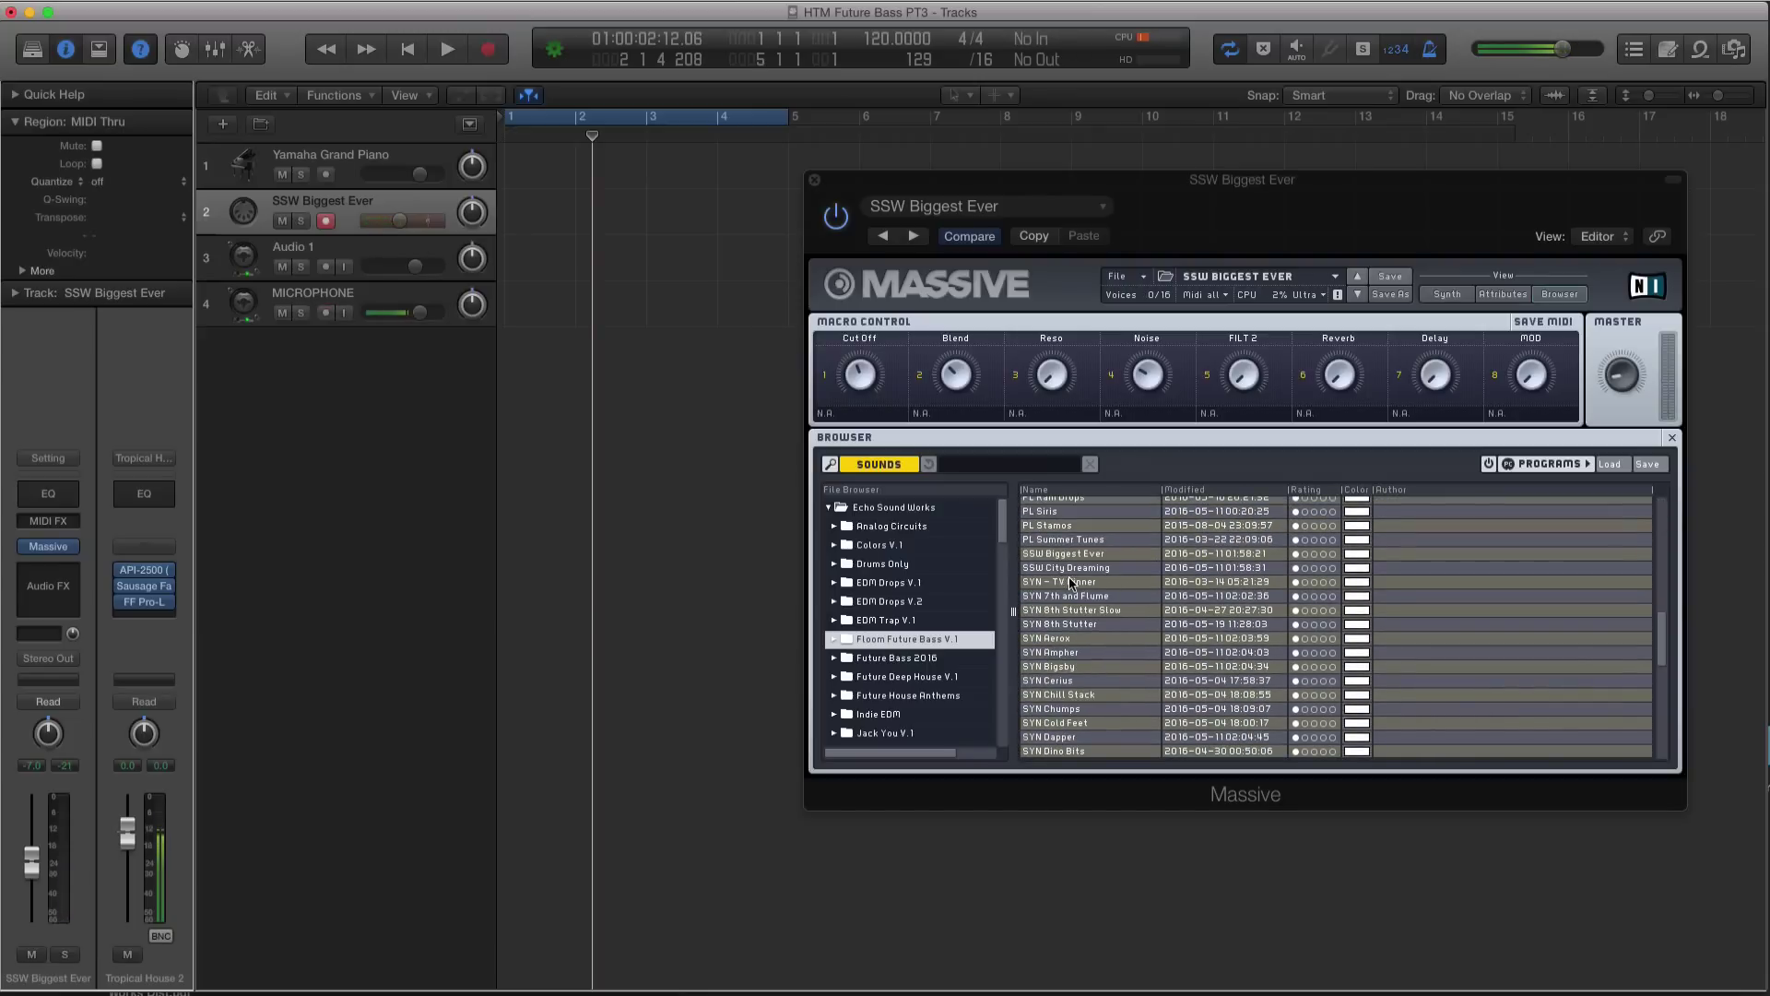
Try the SYN 7th and Flume preset, then load SYN 8th Stutter Slow in Massive.
click(1073, 596)
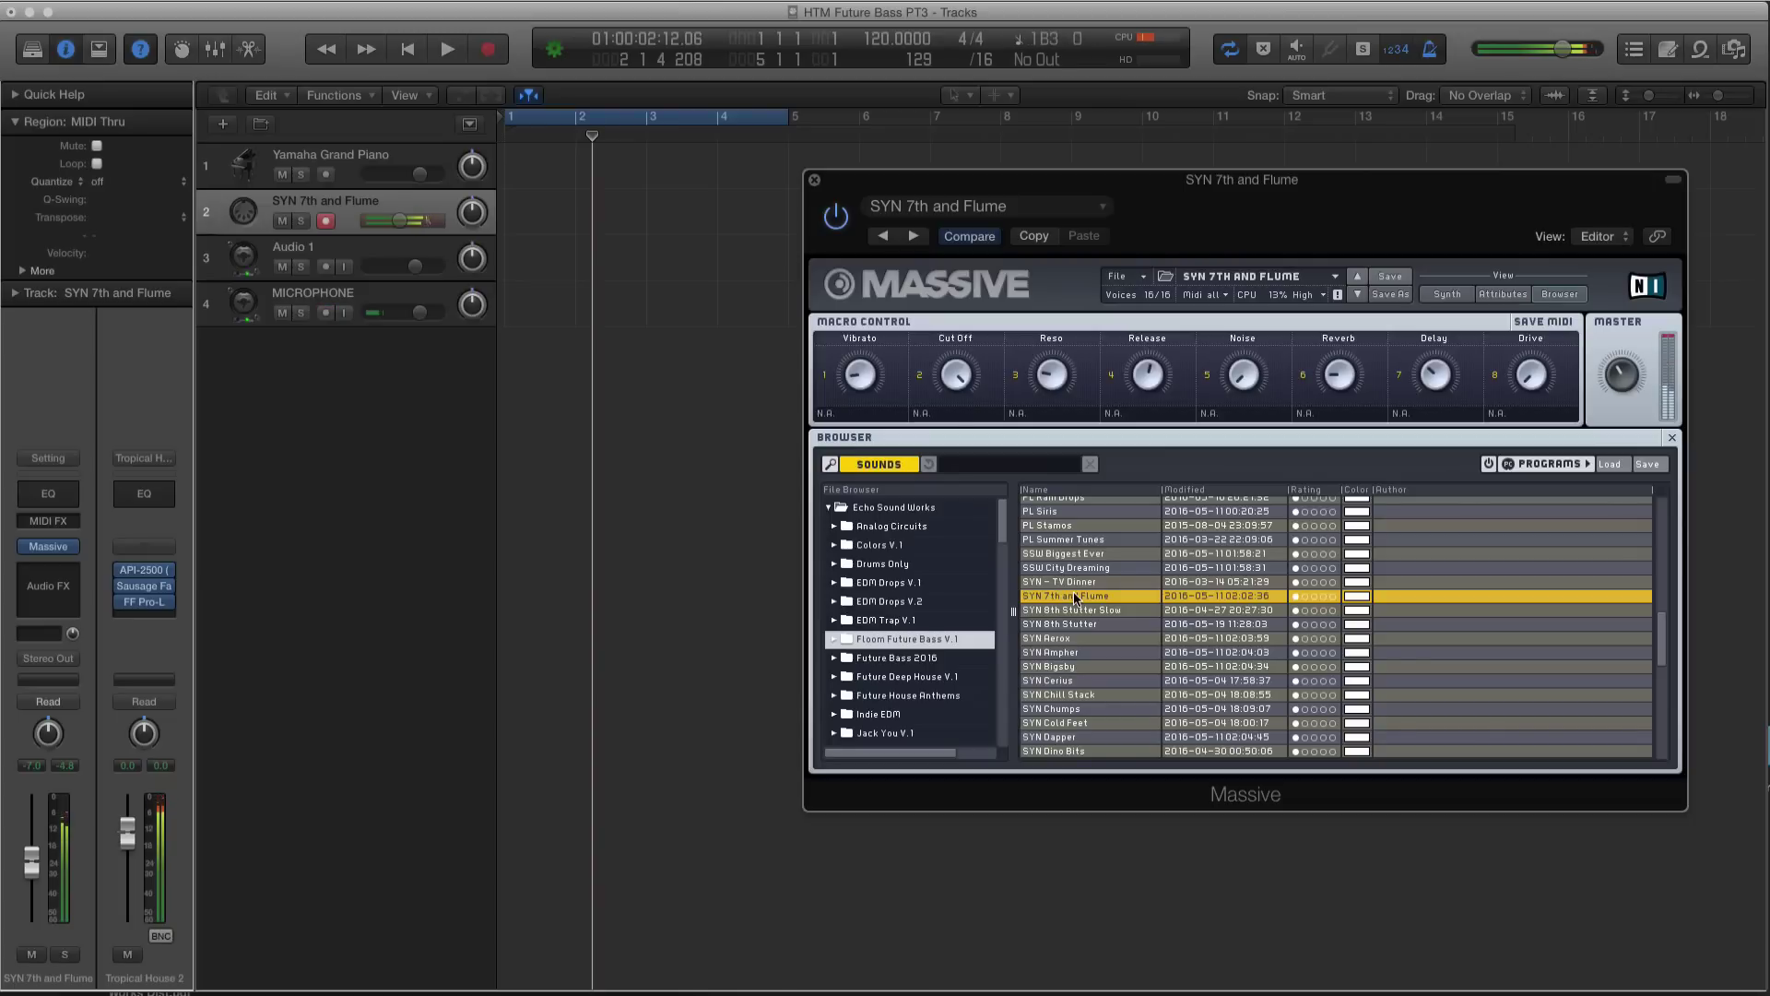
click(1067, 610)
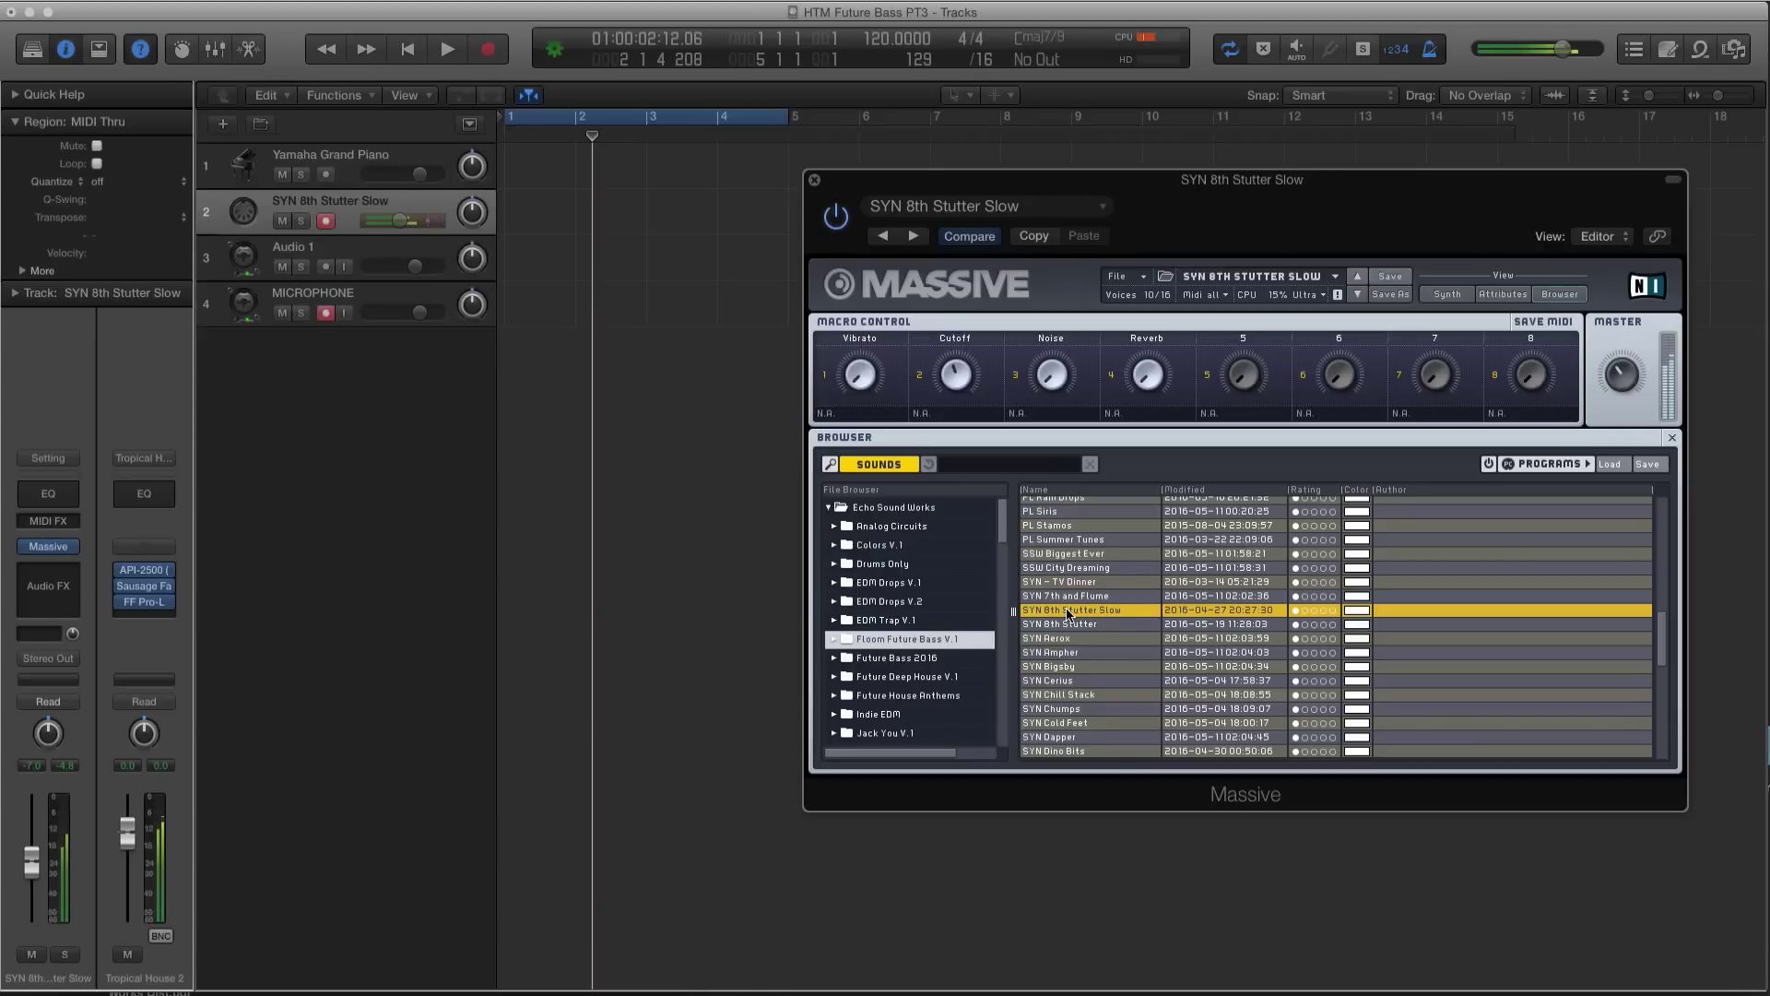
click(959, 344)
click(1446, 295)
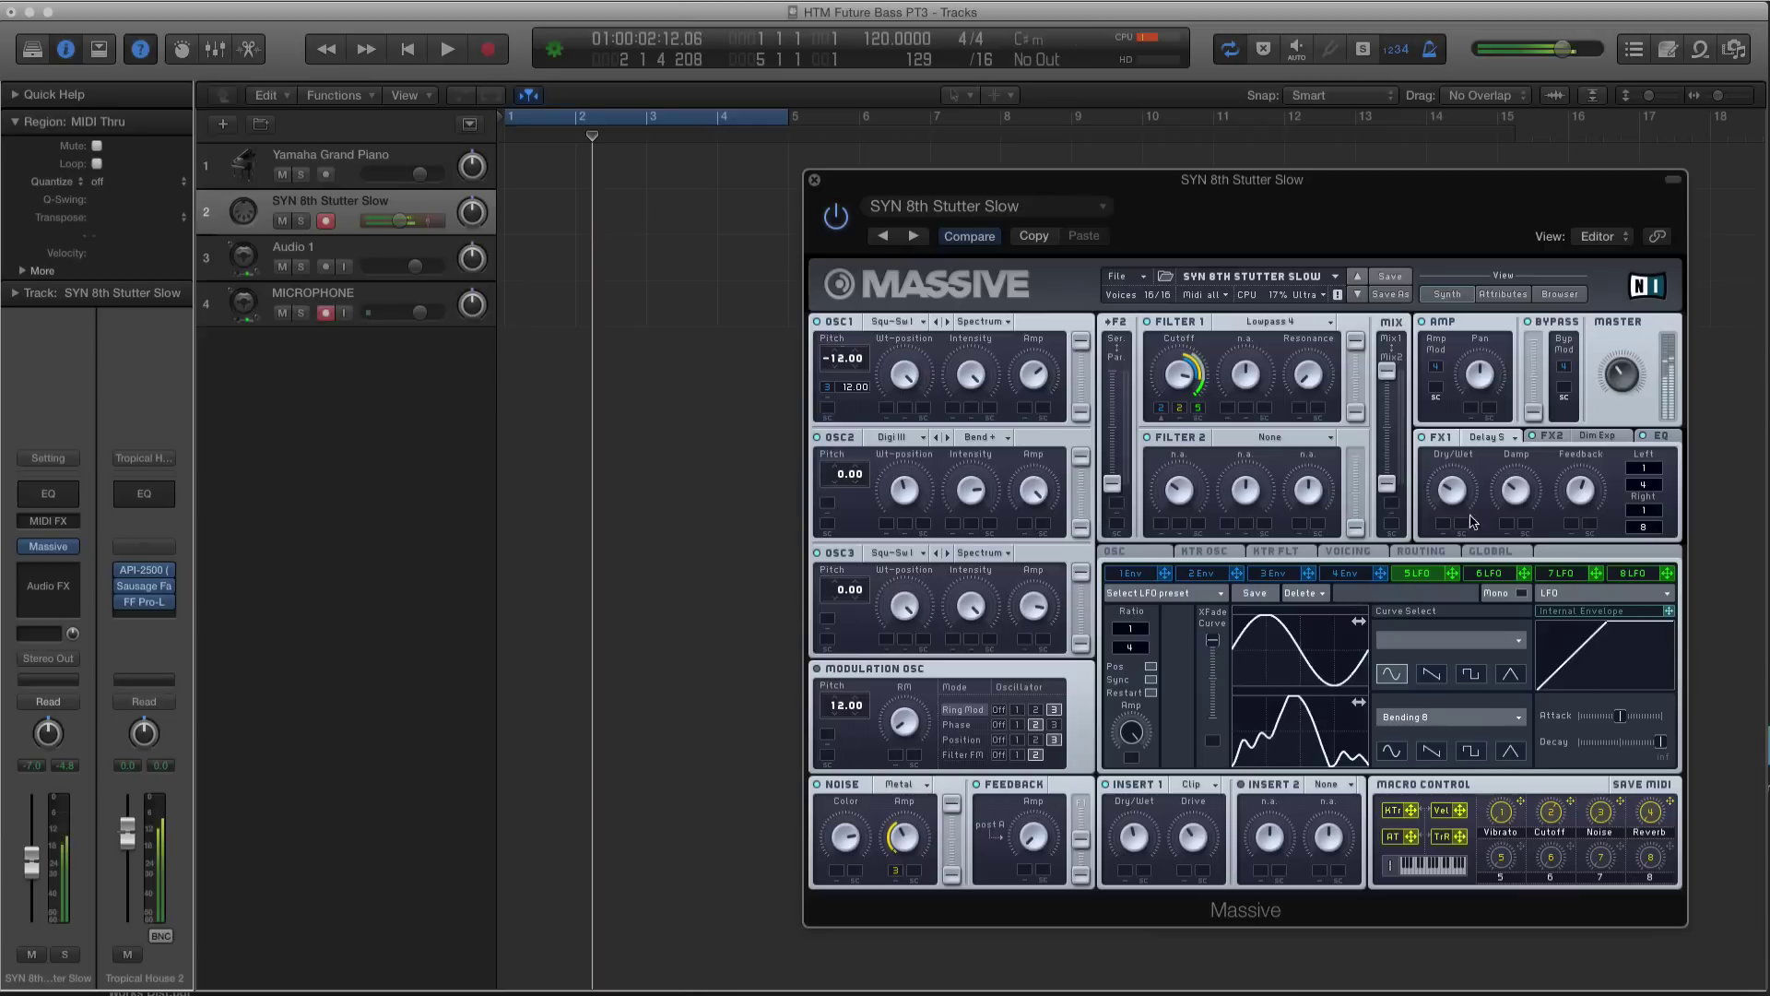
Close Massive and record a four-bar SYN 8th Stutter take on track 2.
click(814, 182)
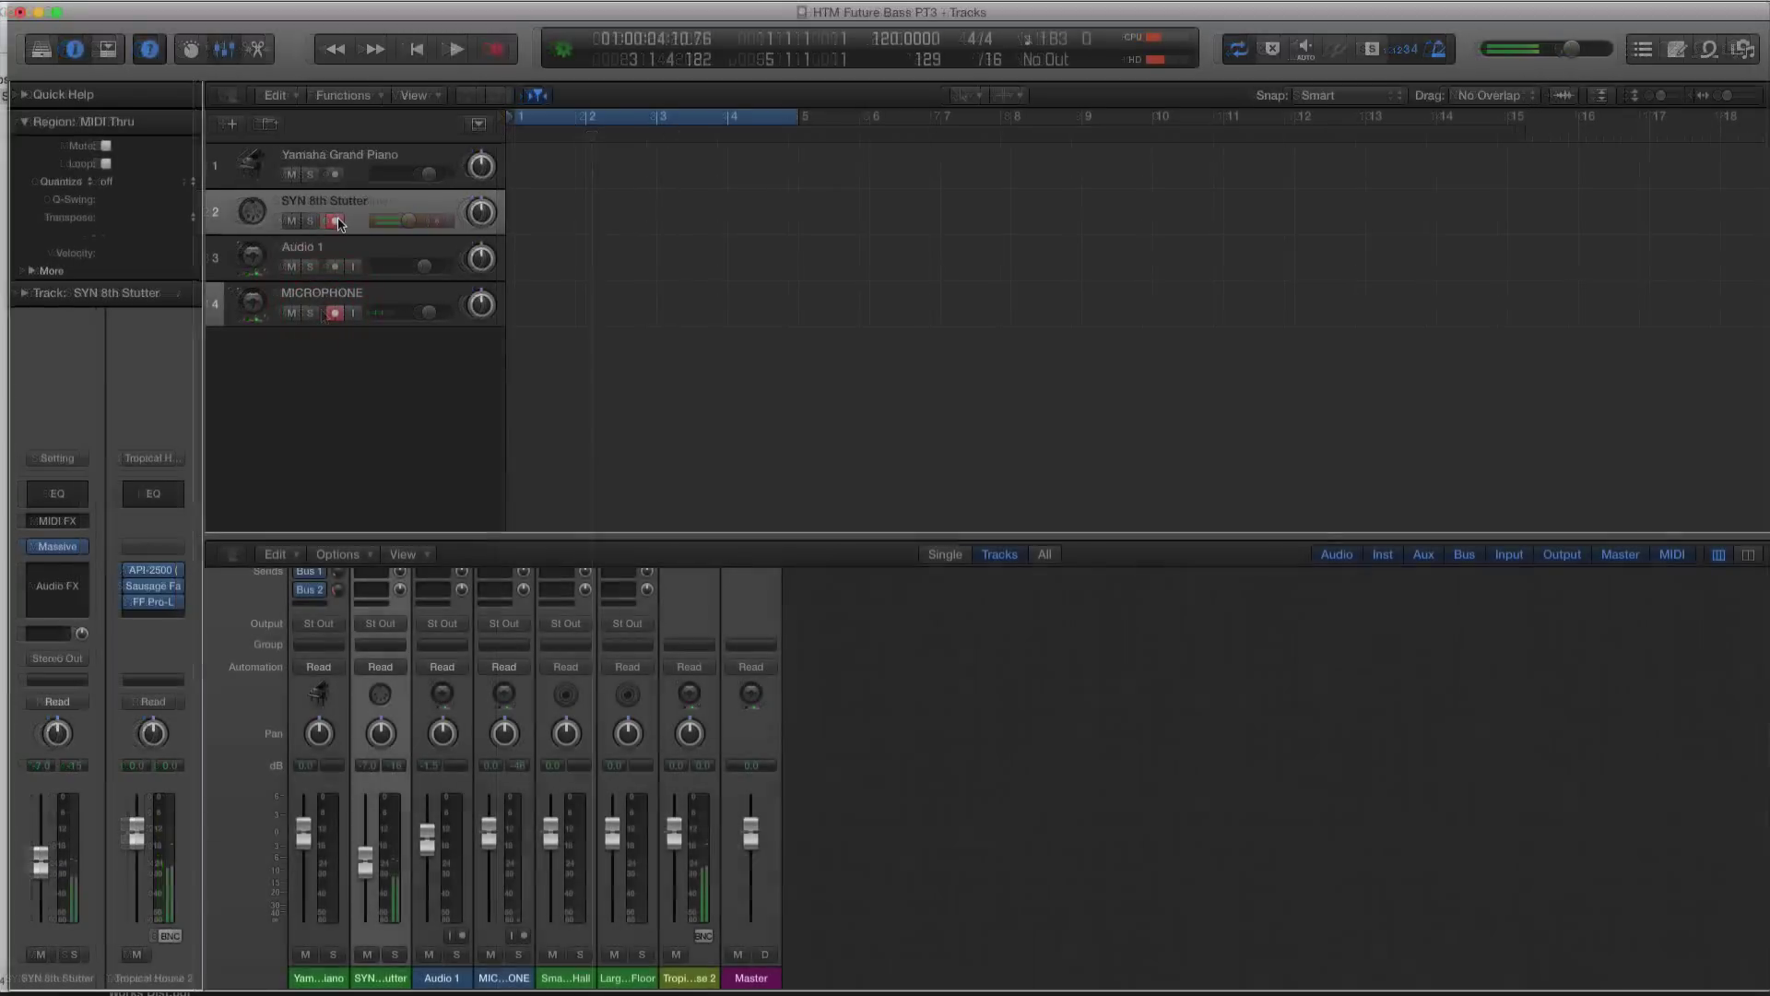
key(r)
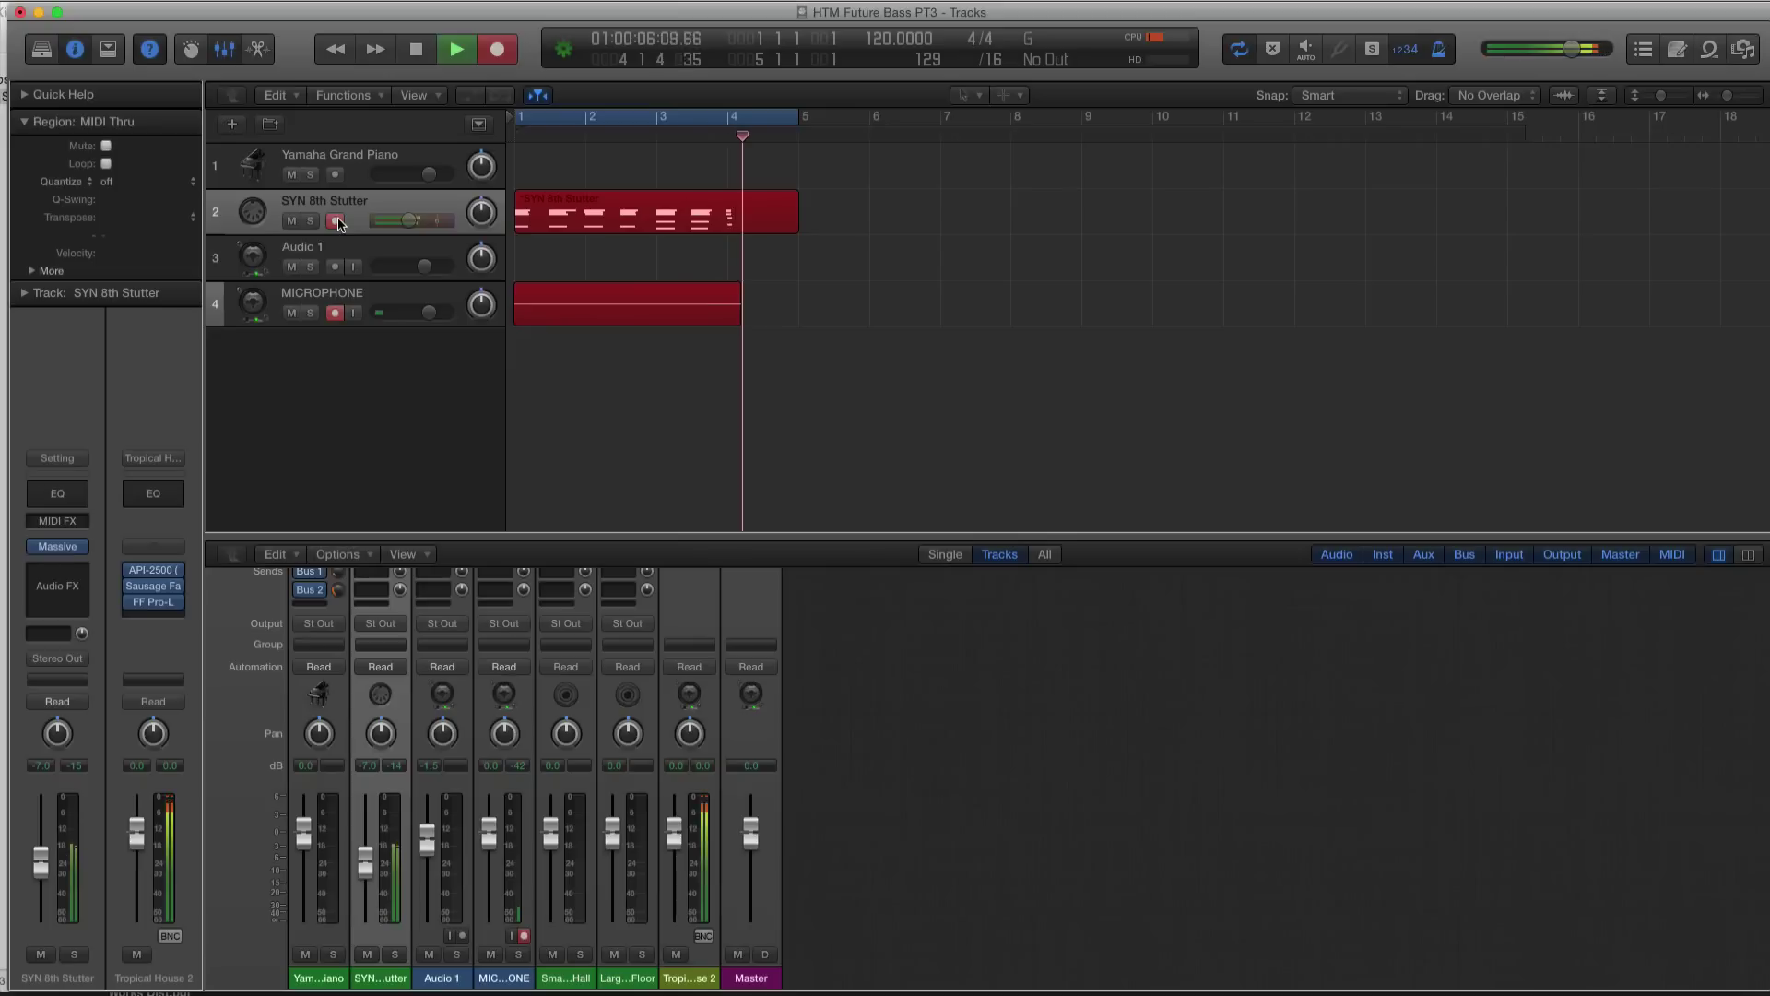
key(space)
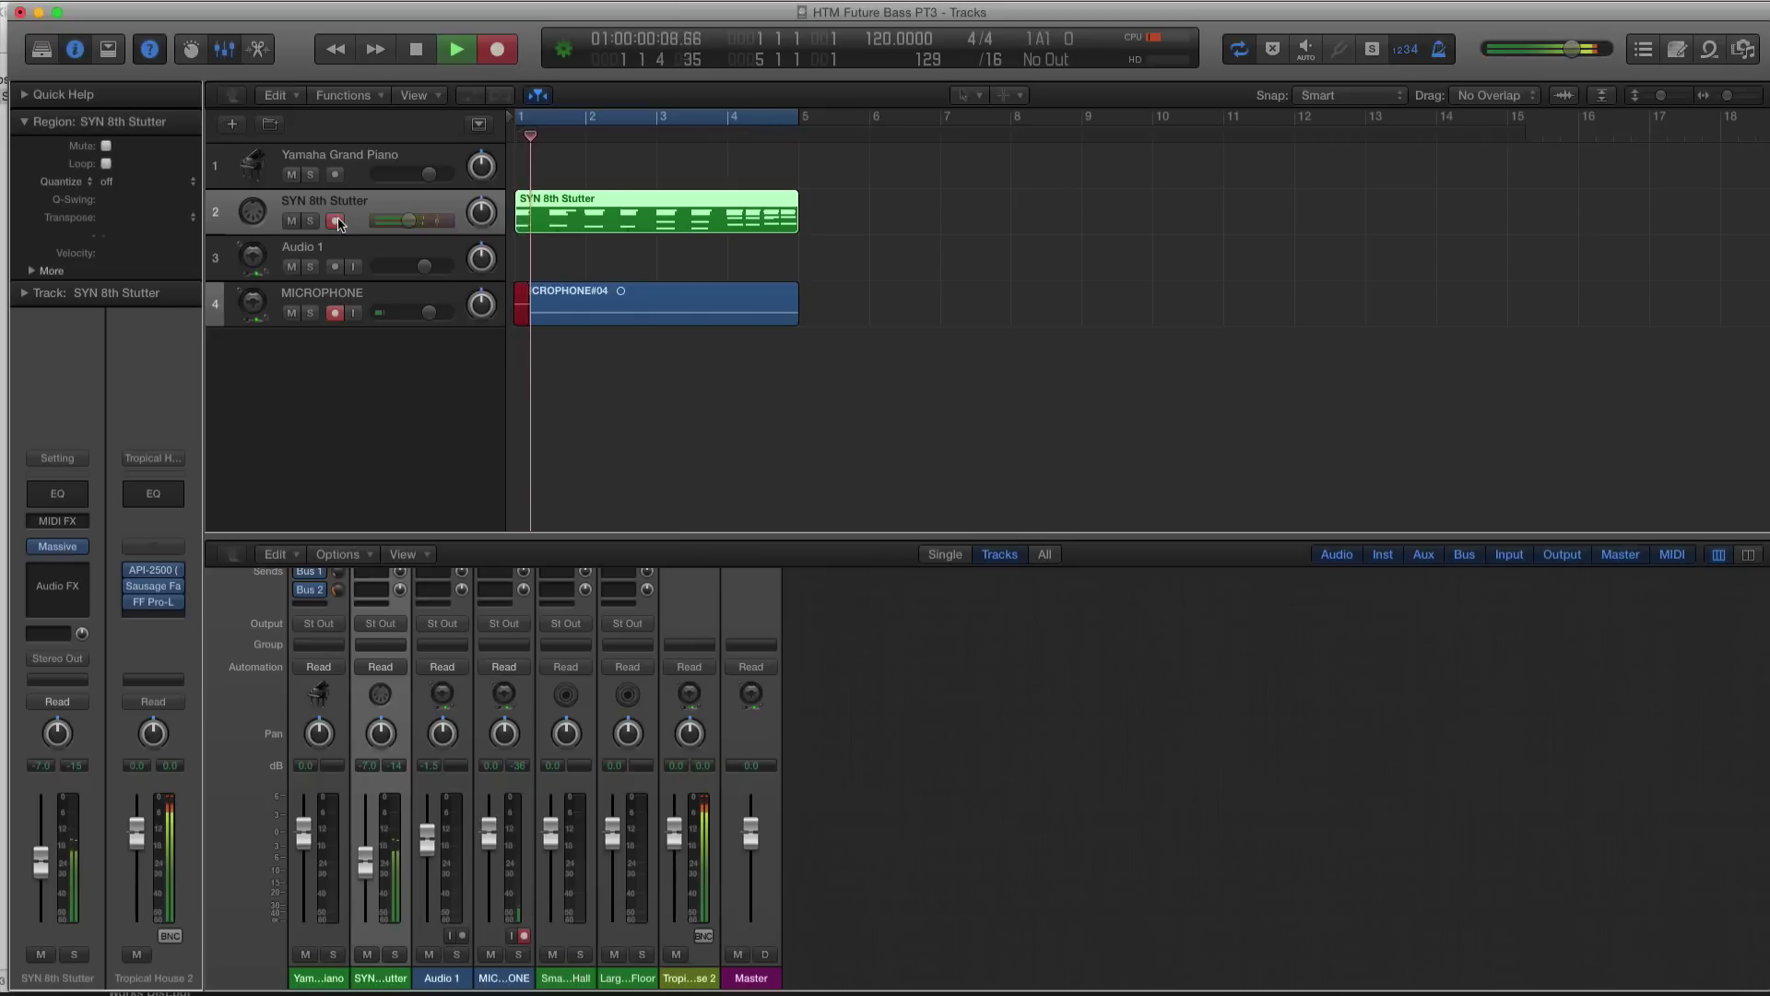
Delete the MICROPHONE#04 audio region and select the SYN 8th Stutter MIDI region.
click(730, 301)
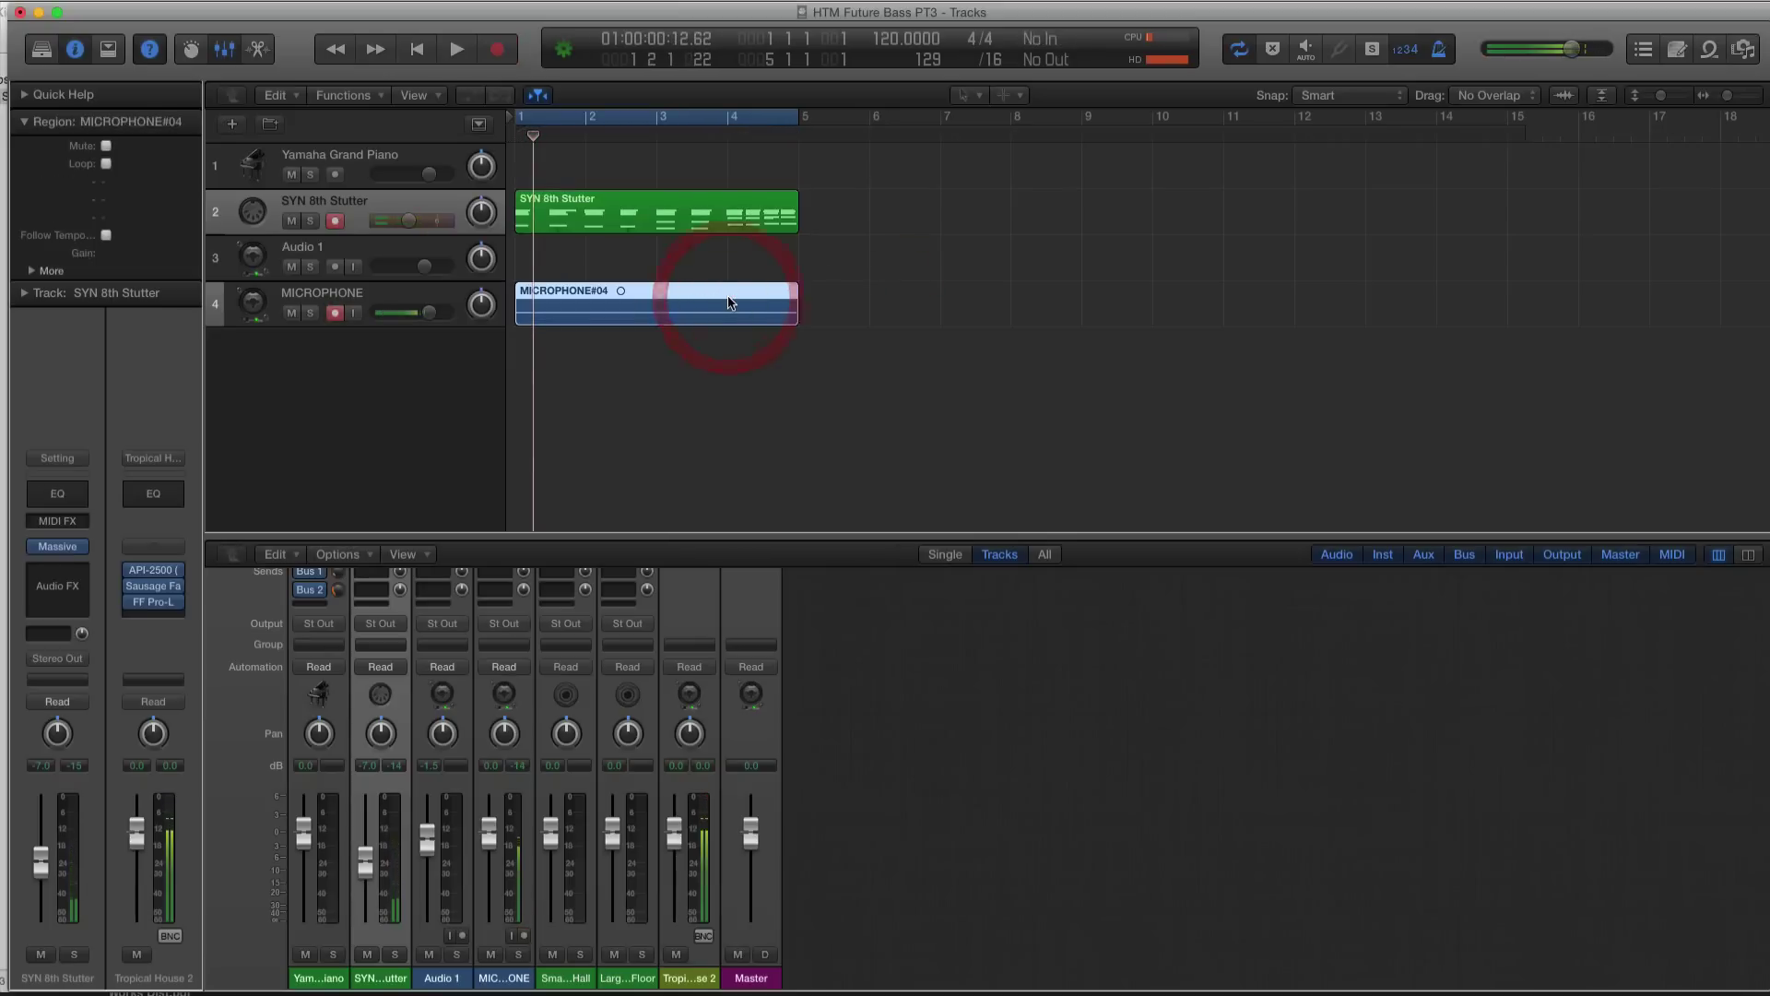
key(Delete)
click(608, 225)
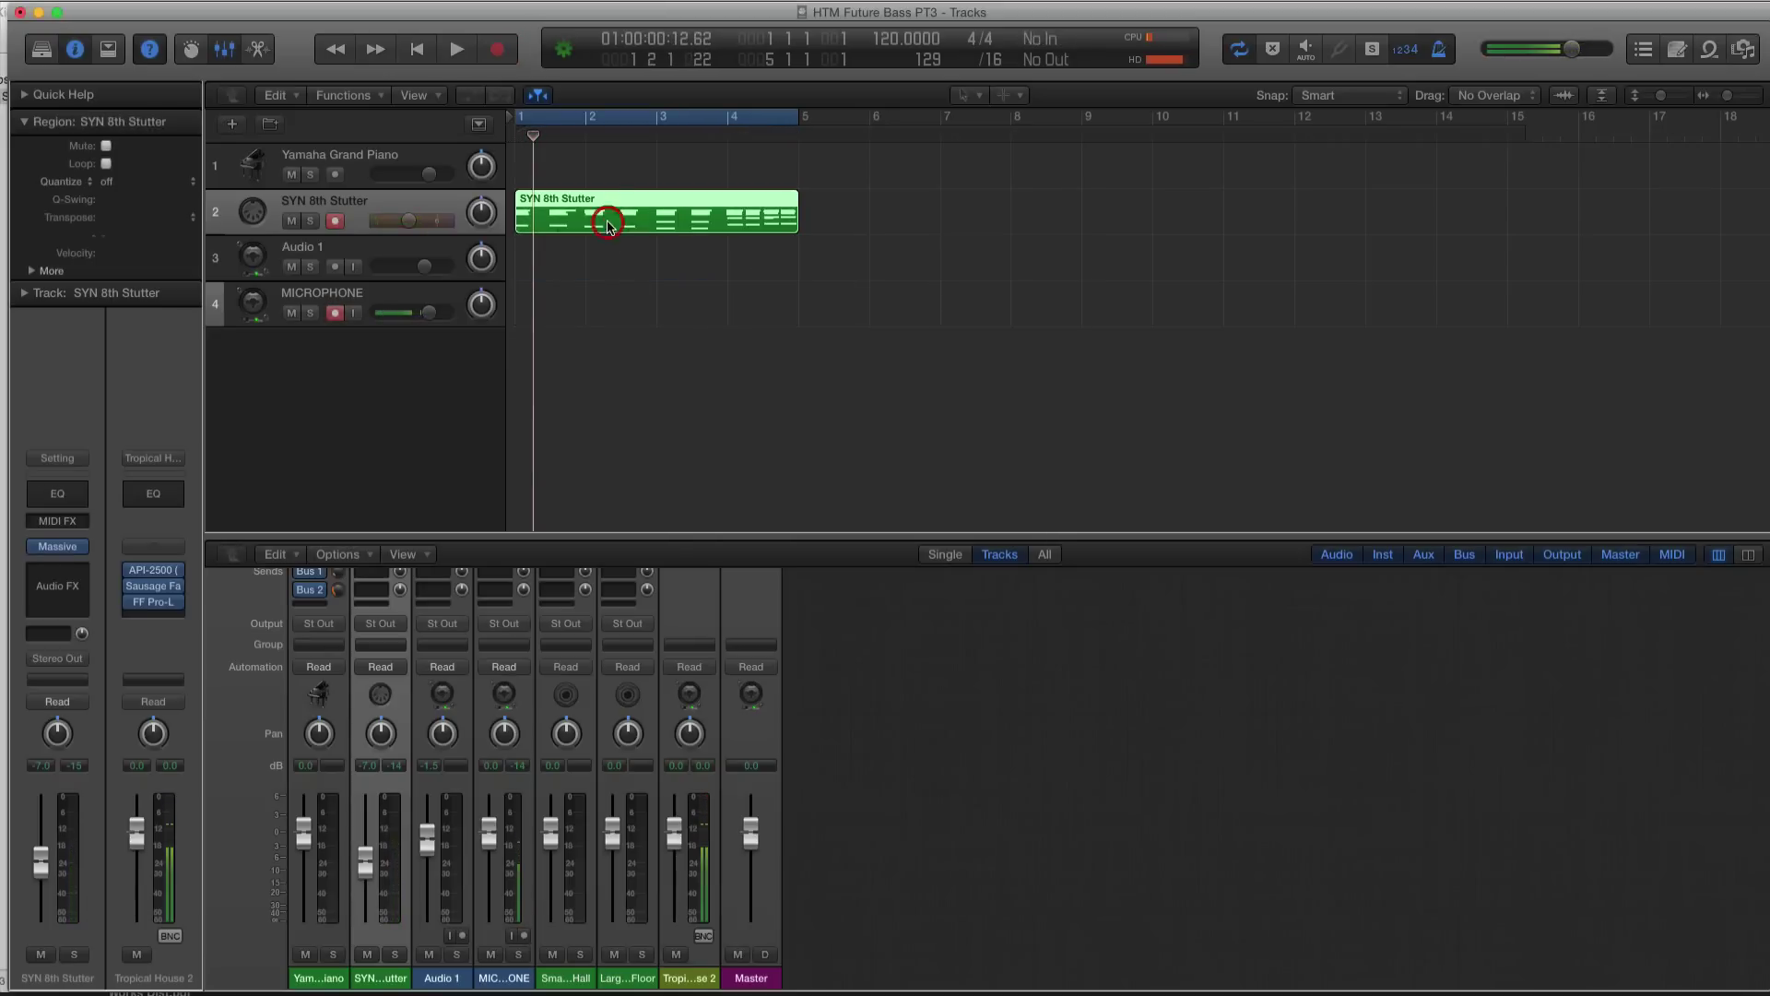
Nudge the first-beat chord later, quantize all SYN 8th Stutter notes to 1/16, and audition.
double_click(607, 224)
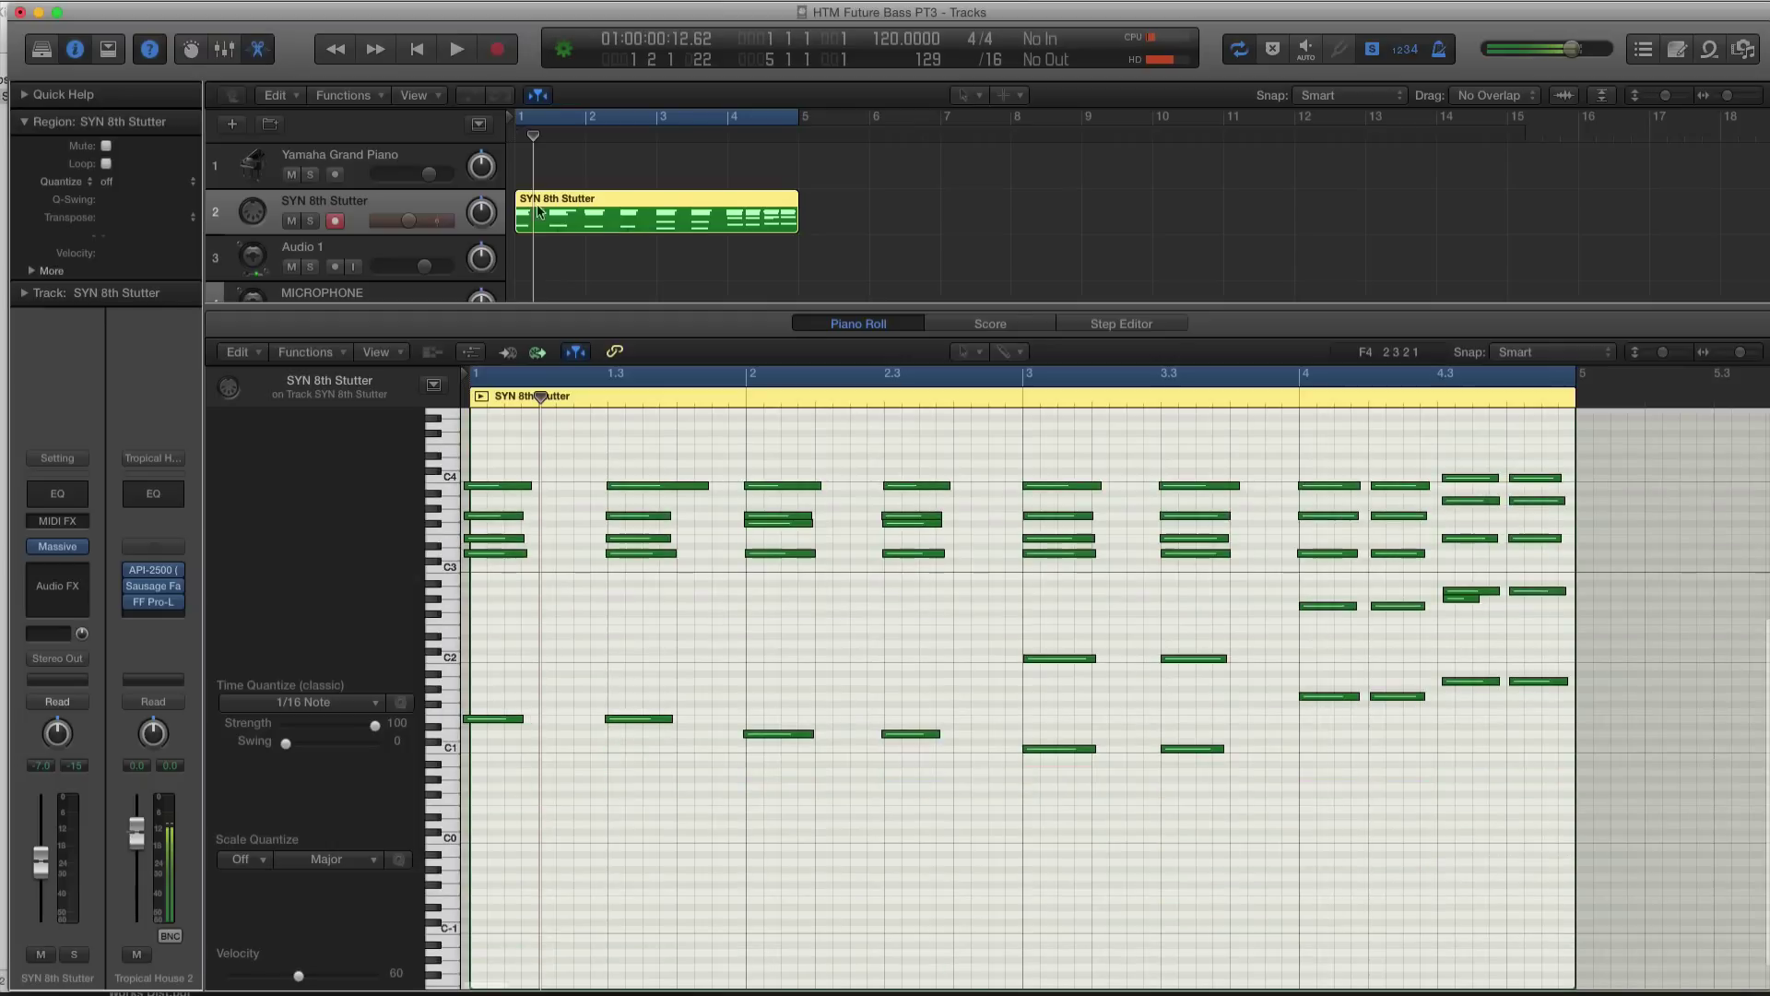
drag(505, 461, 533, 849)
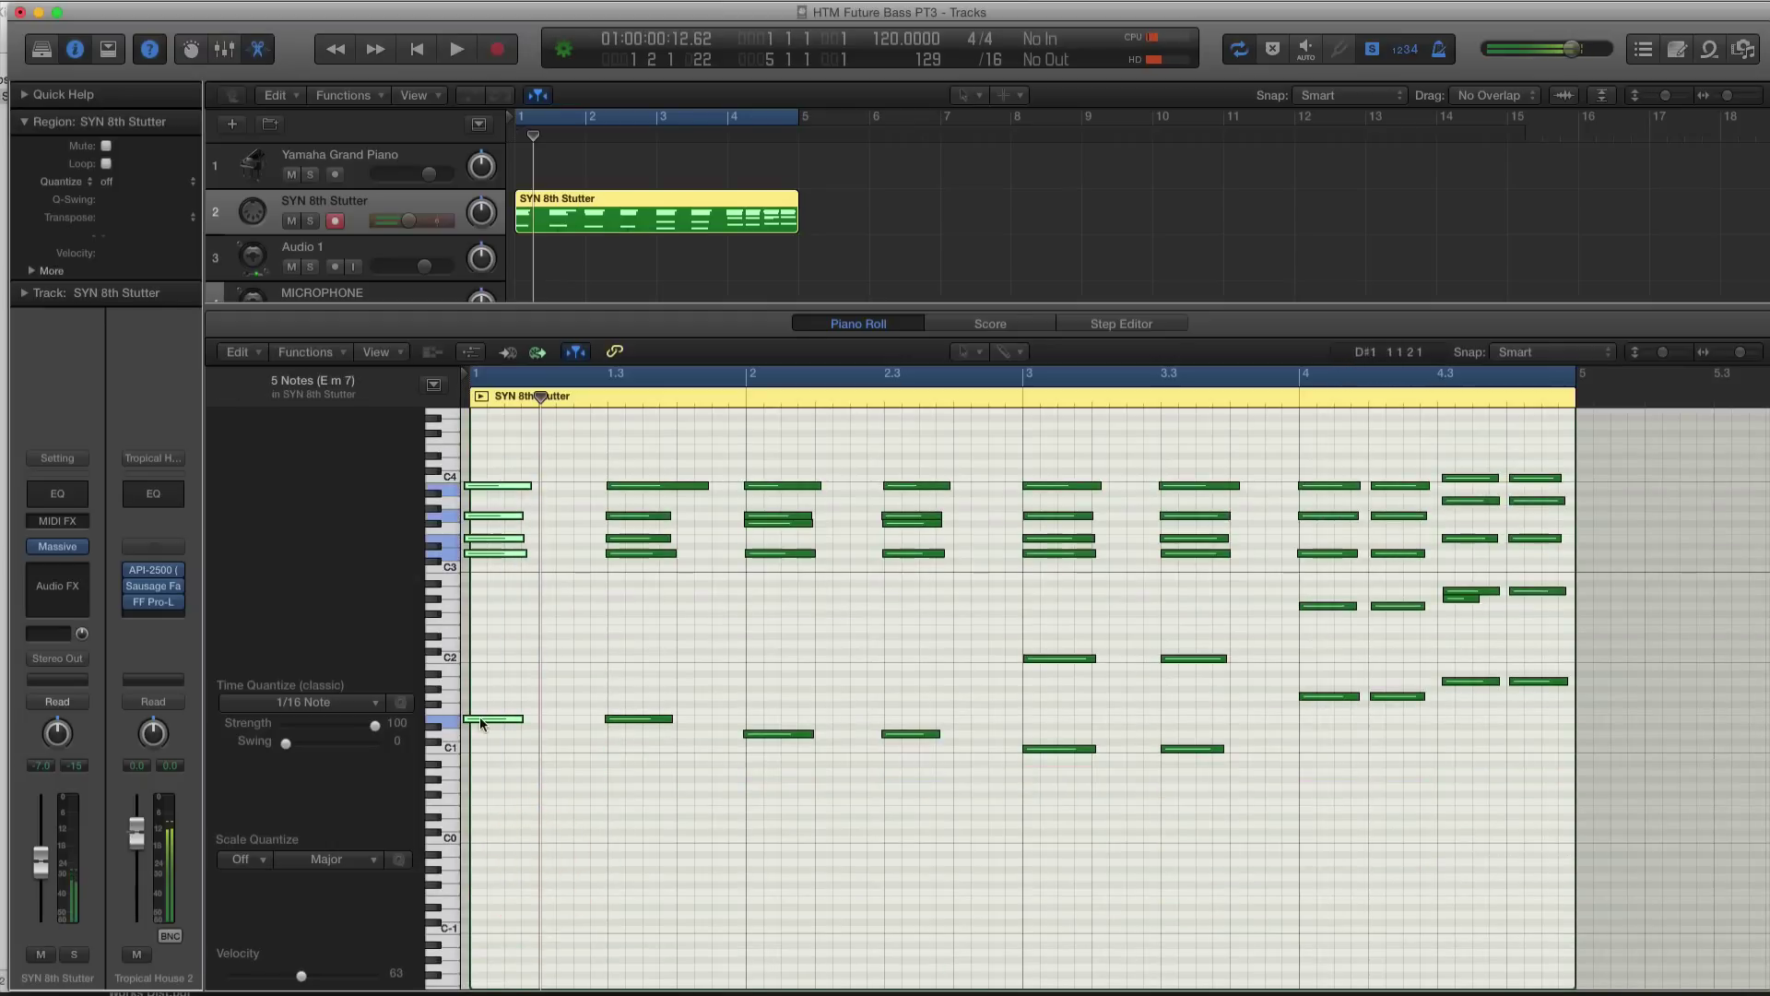
drag(474, 716, 478, 712)
key(super+a)
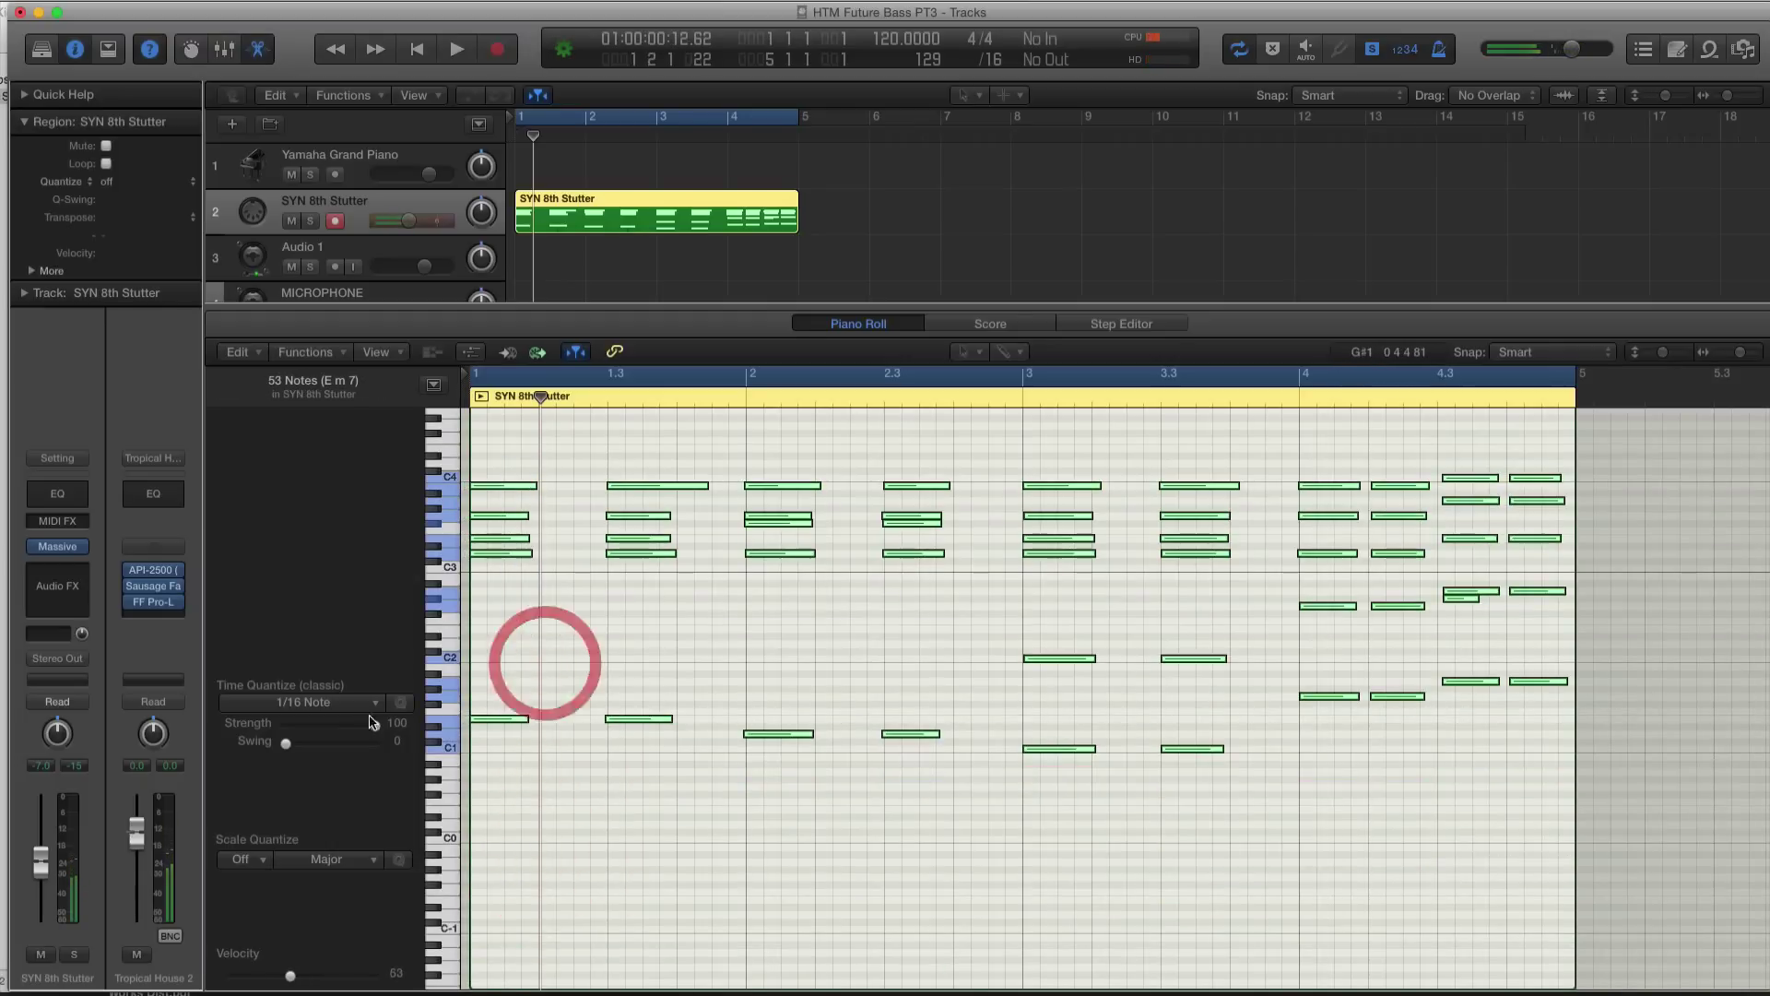
click(401, 705)
key(space)
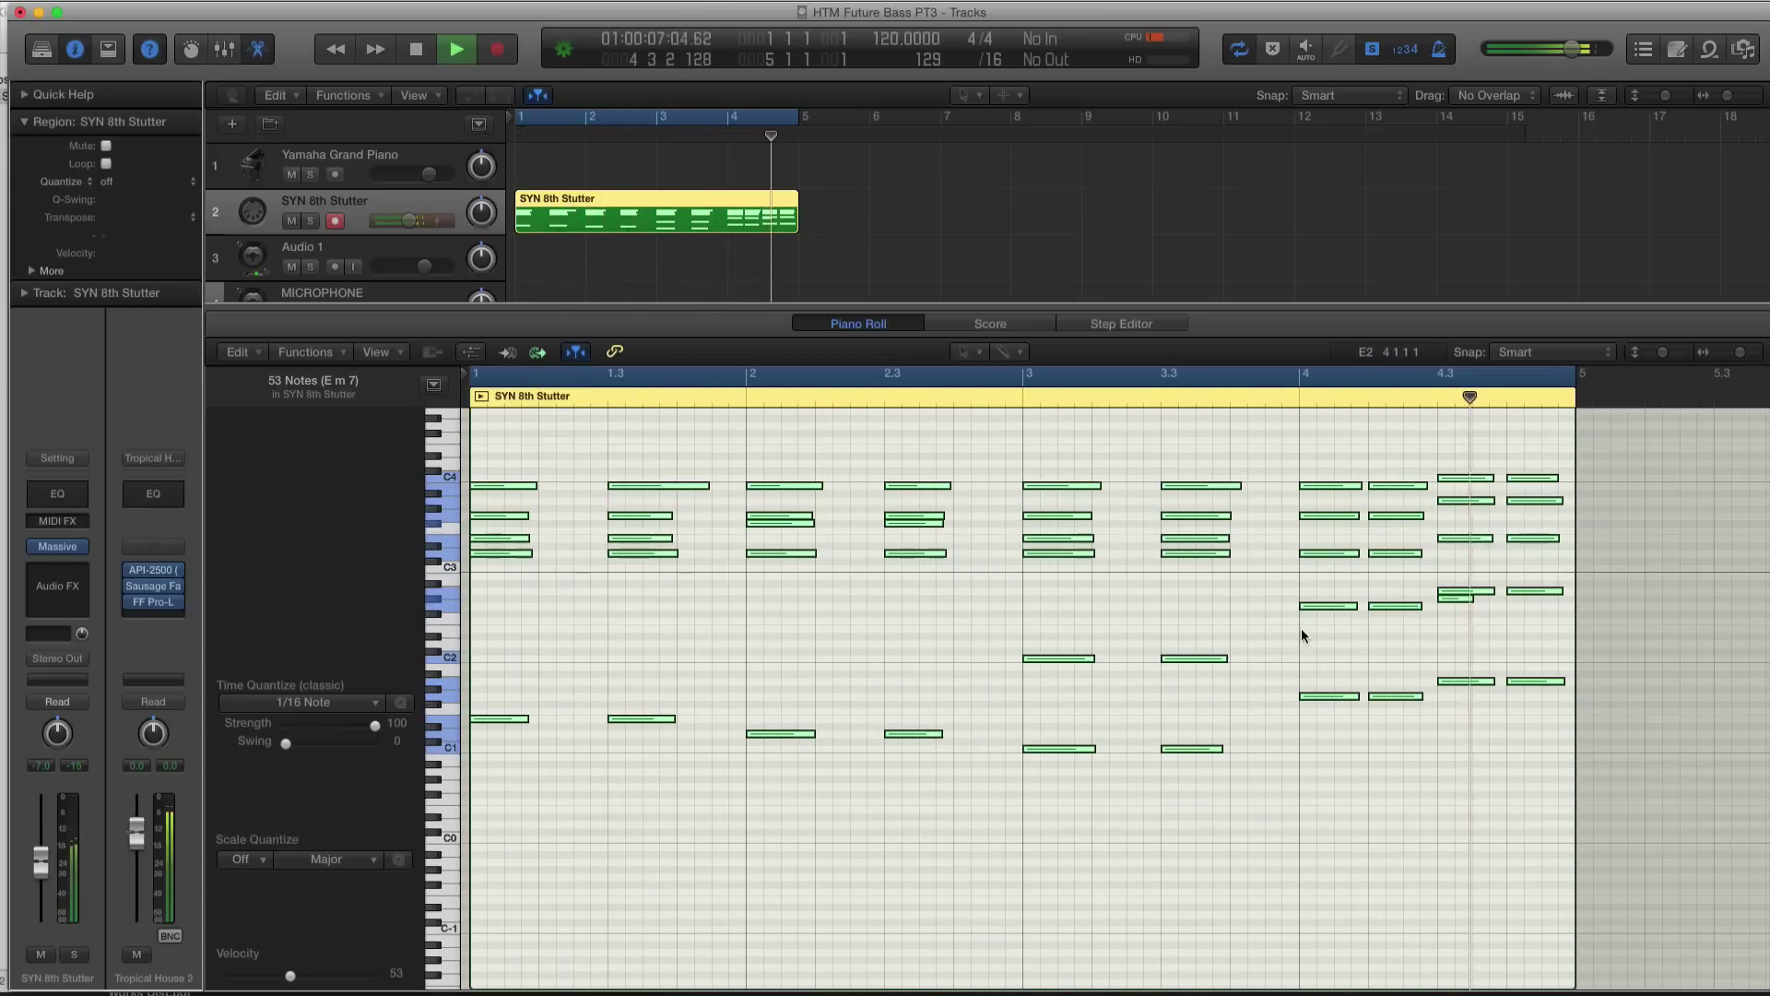
key(space)
click(1459, 599)
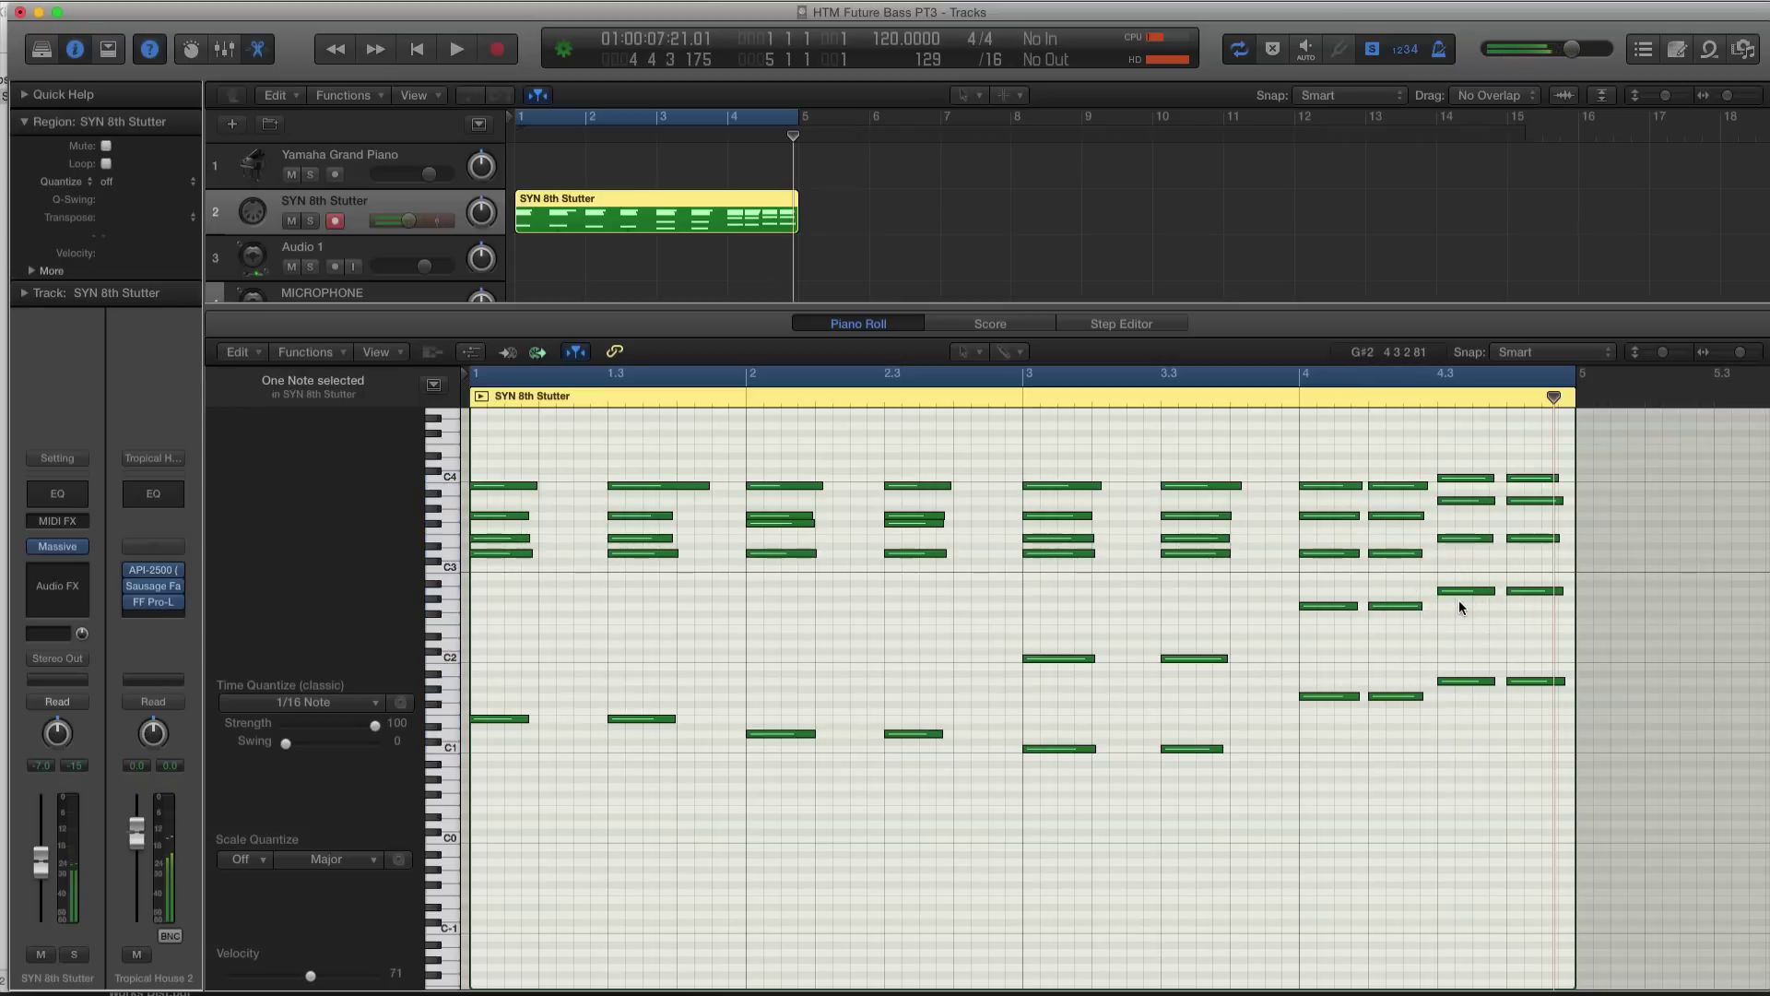
Delete the chord at beat 1.3 and copy the opening chord to beat 1.2.
drag(545, 475, 537, 721)
drag(617, 454, 675, 720)
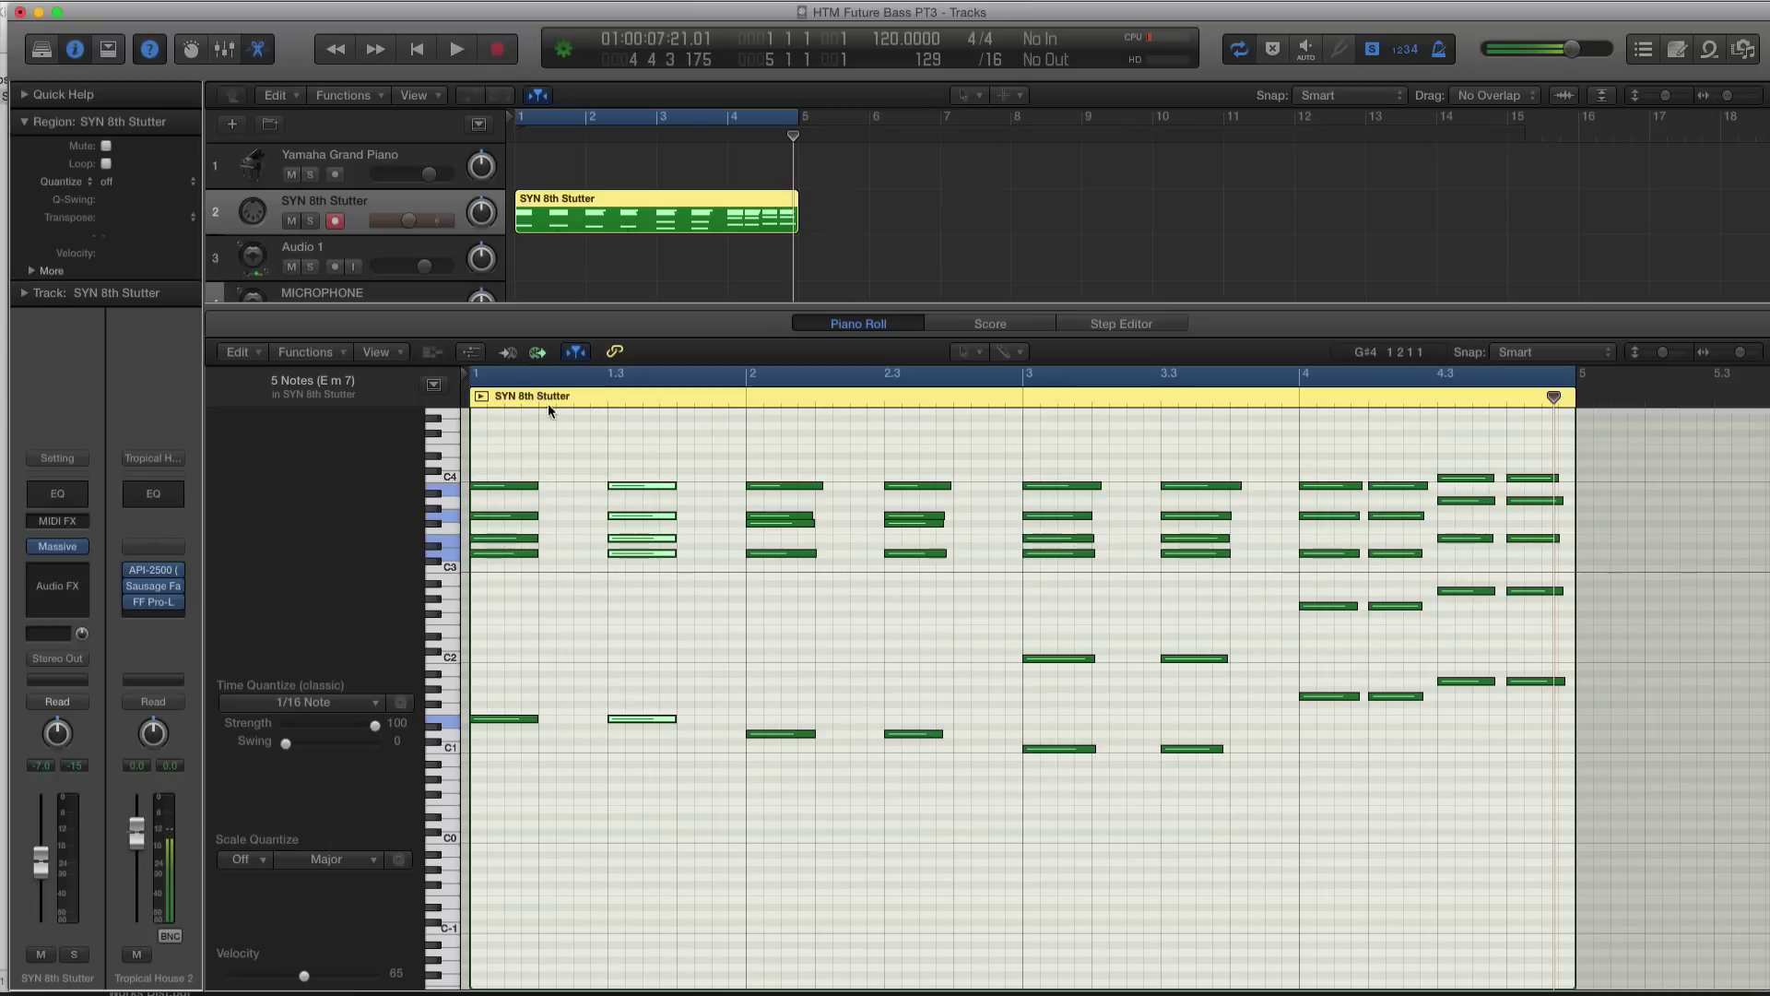
key(space)
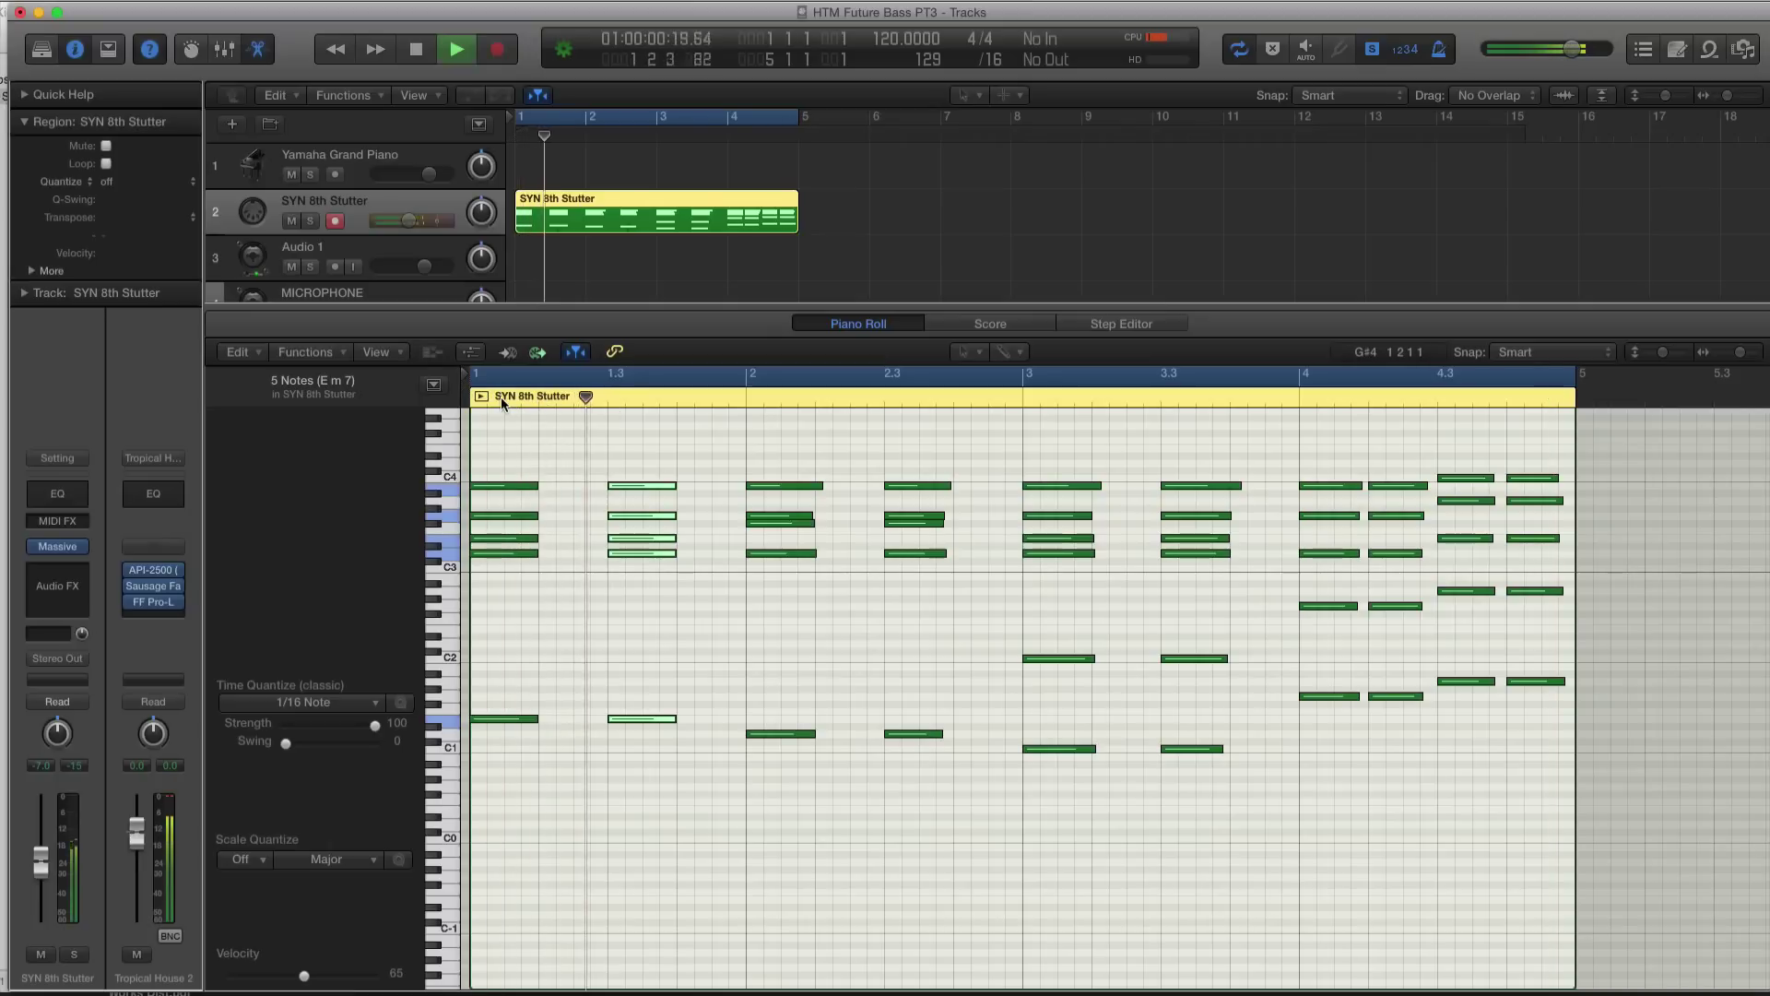
drag(611, 431, 700, 775)
key(space)
key(Delete)
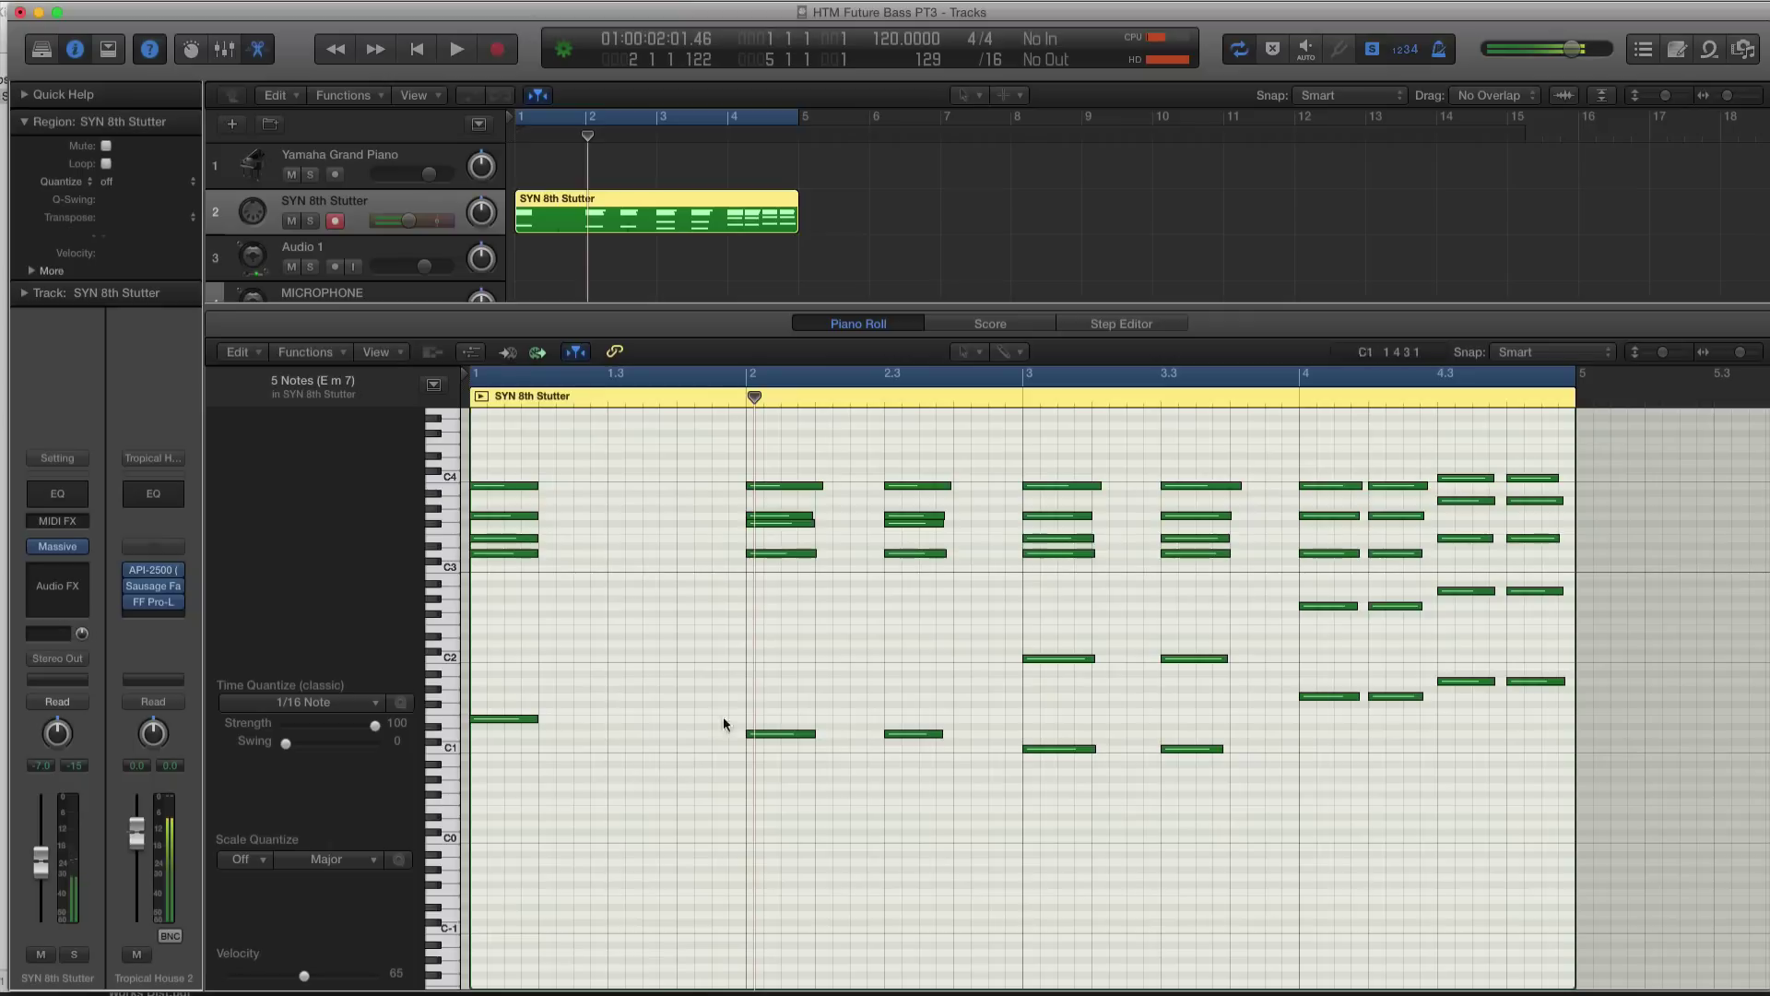
click(501, 576)
drag(599, 456, 575, 718)
key(space)
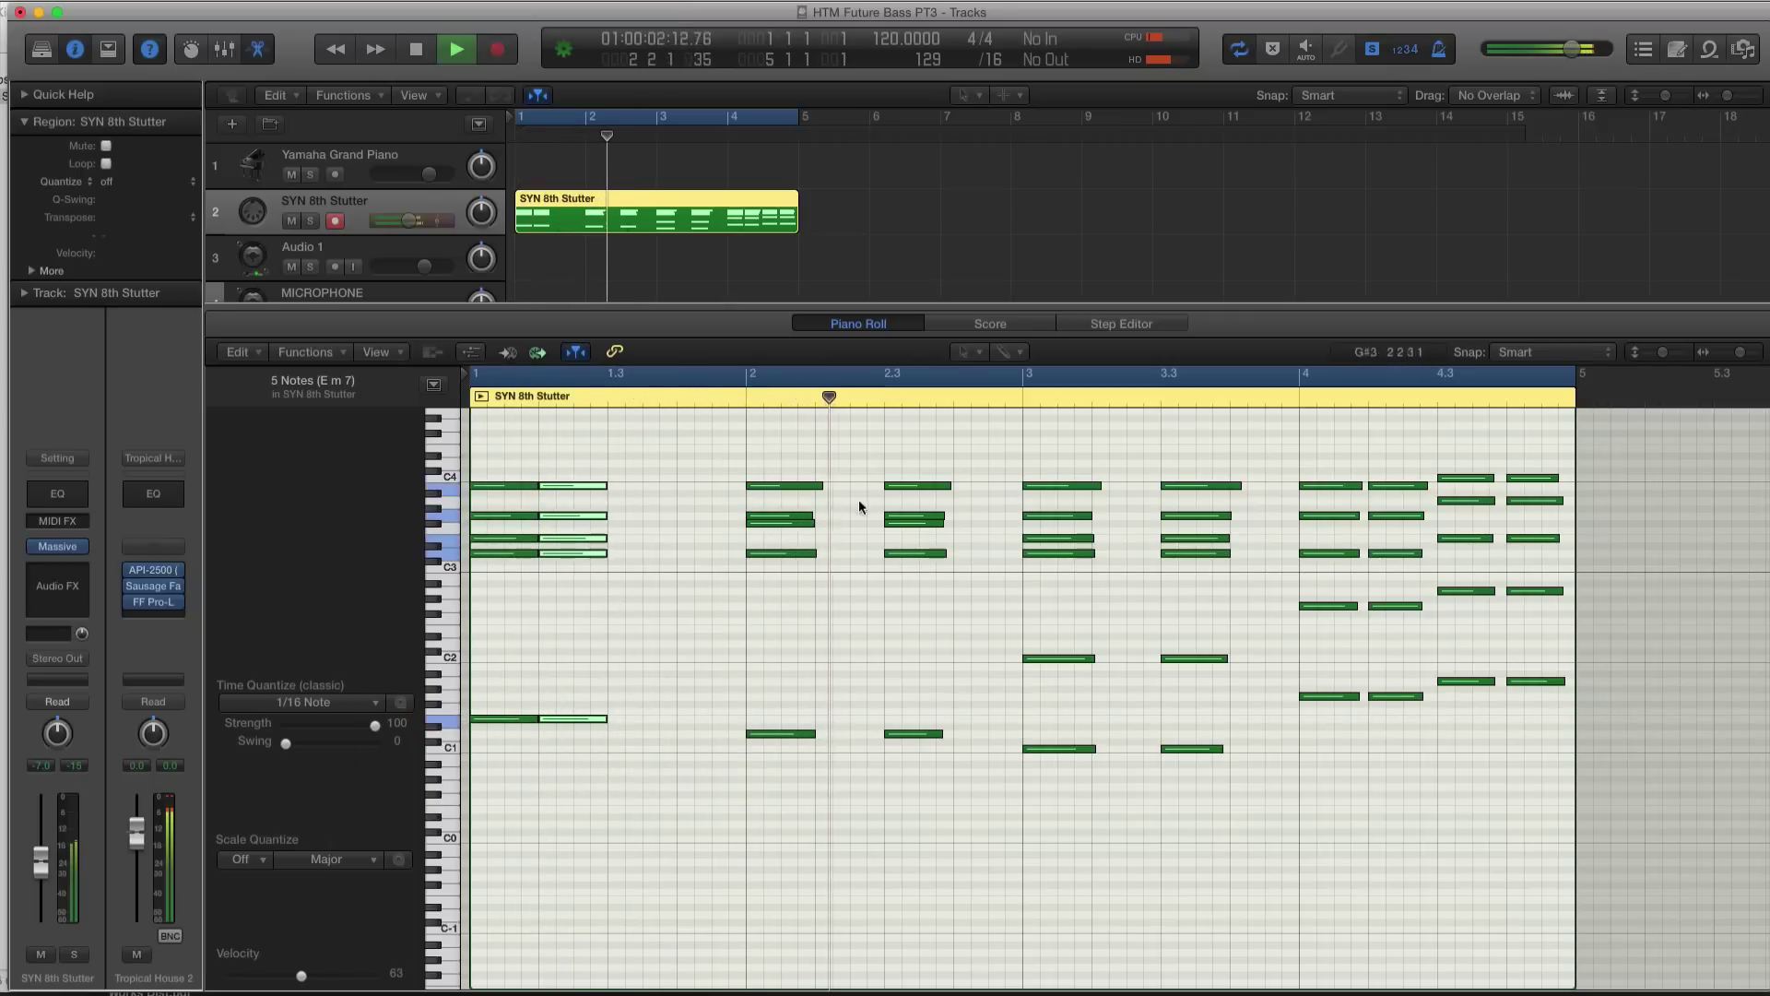
Delete the chord at beat 2.3 and play the region back.
drag(861, 502, 890, 458)
drag(959, 662, 1021, 840)
key(space)
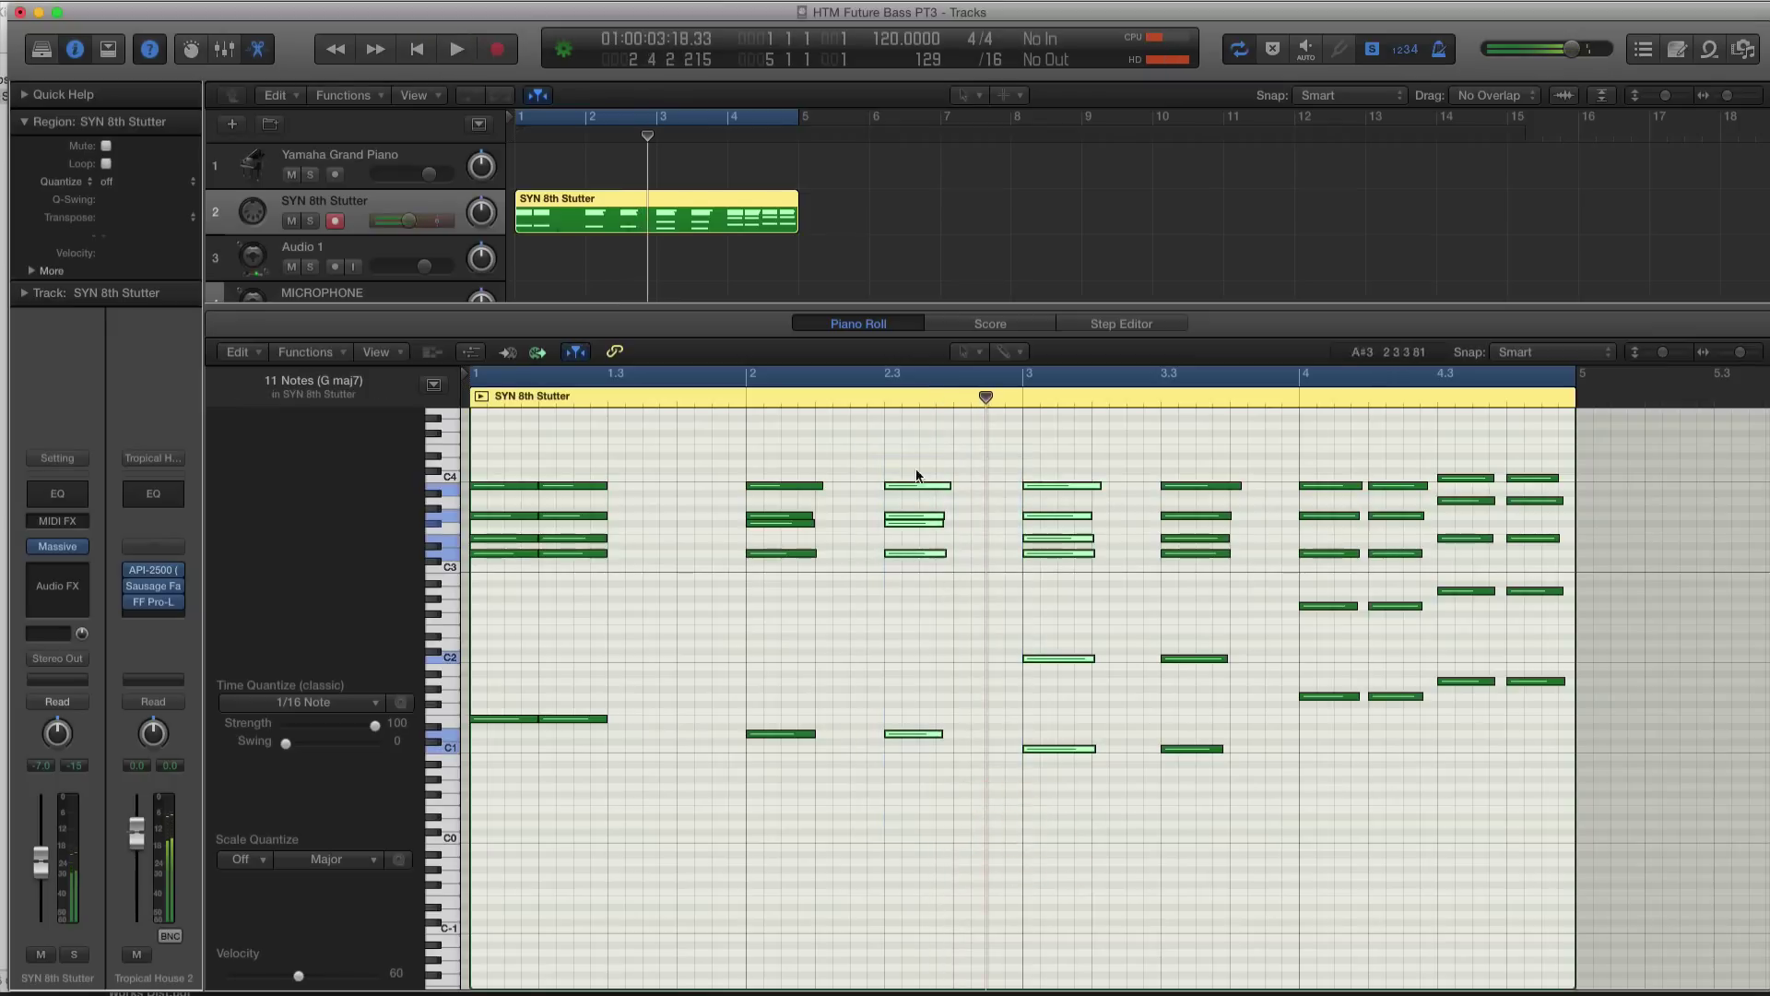
drag(917, 474, 895, 824)
key(Delete)
key(space)
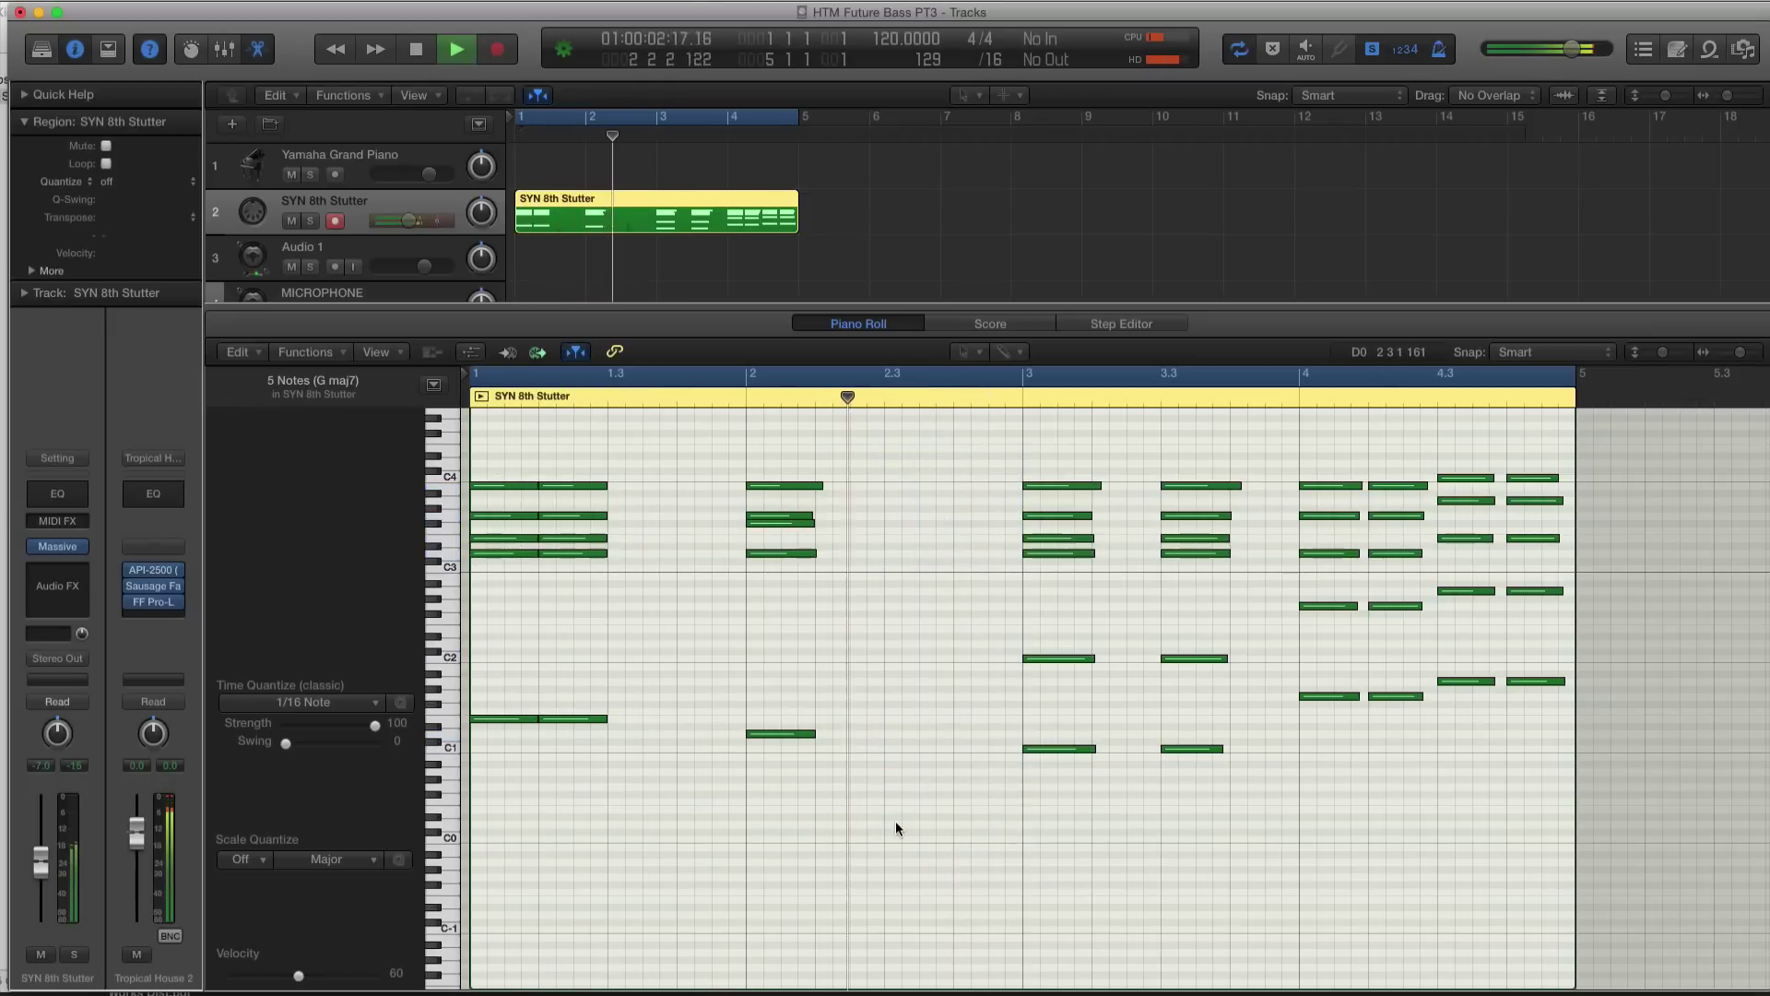
key(space)
Stretch the bar-2 chord notes to two beats (length 0 2 0 0).
drag(839, 468, 877, 728)
click(811, 733)
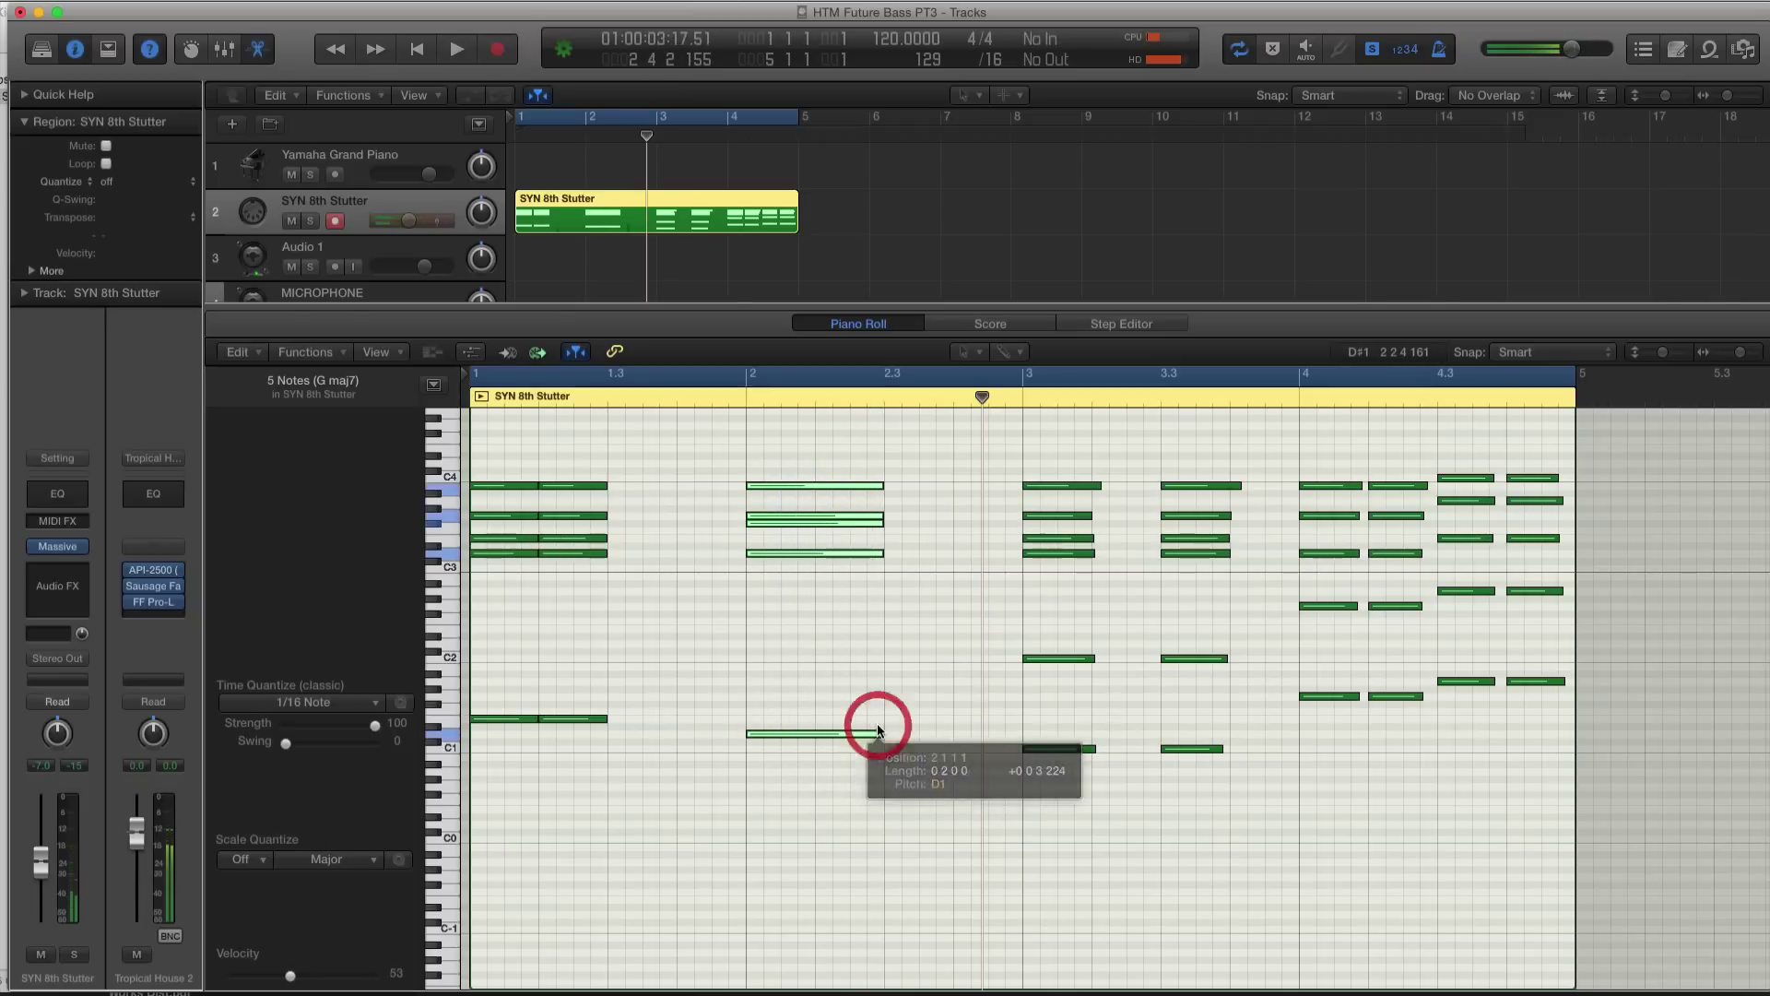
key(space)
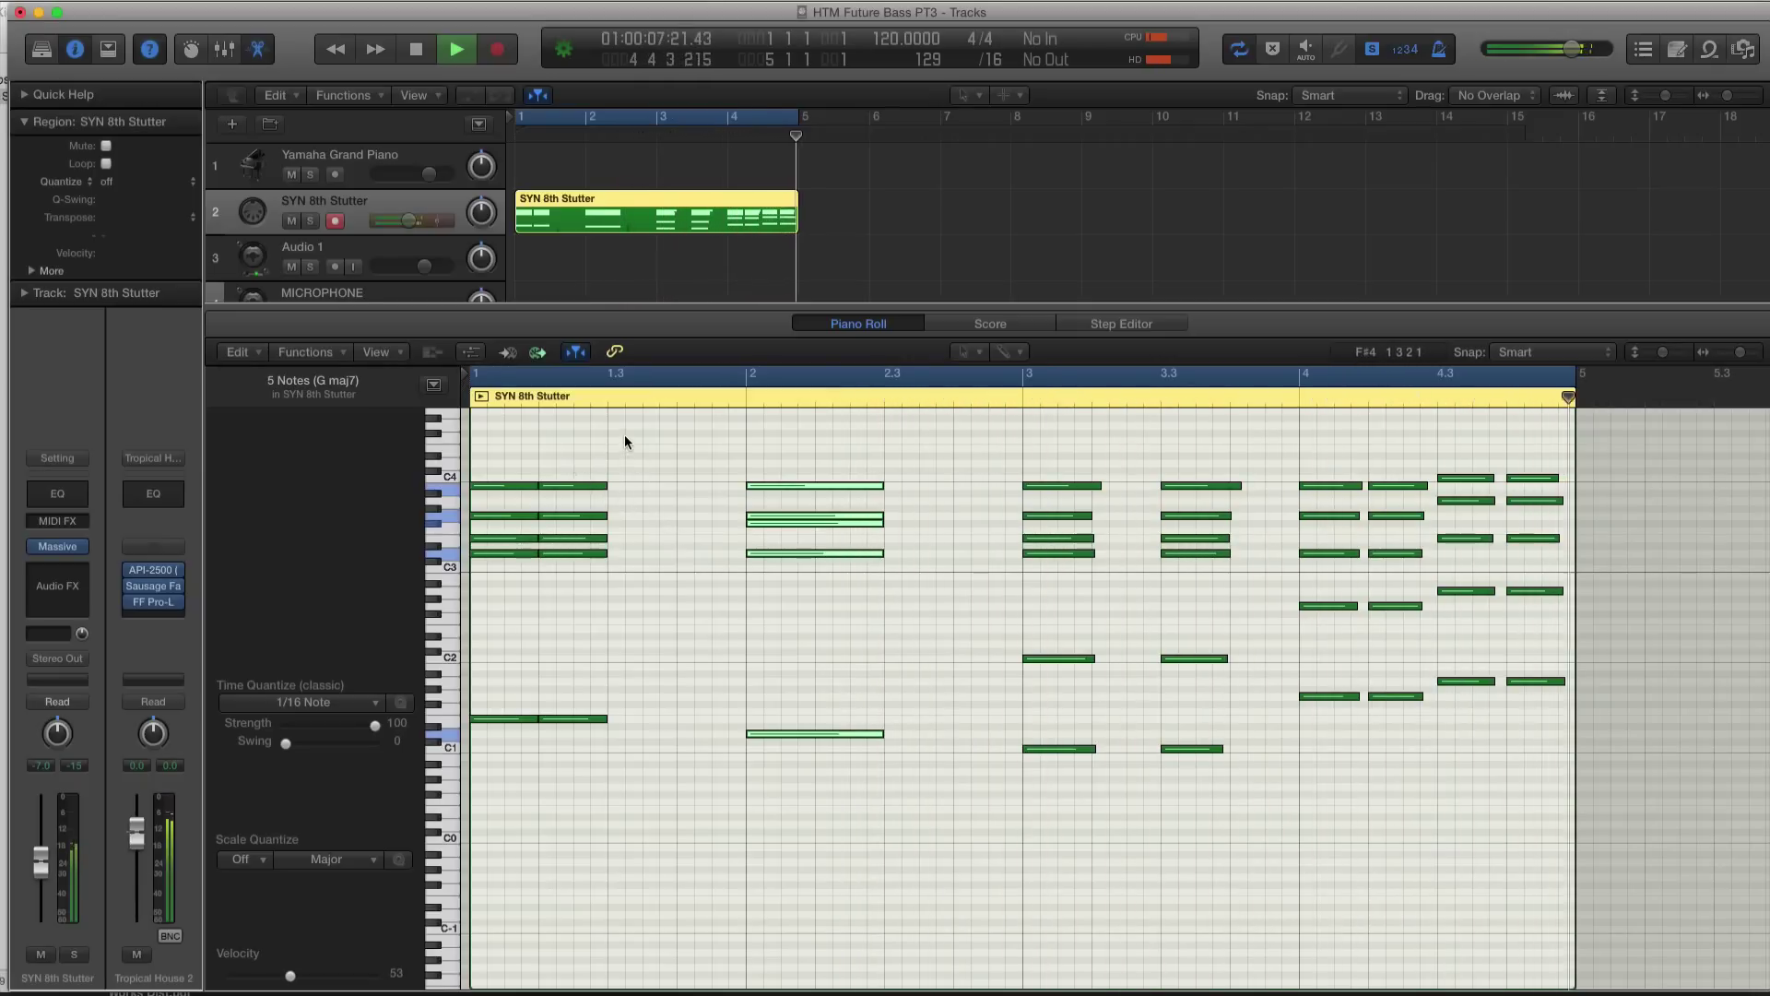
key(space)
Shorten the bar-1 chord and trim the starts of the C4 and G3 notes later.
drag(508, 479, 528, 720)
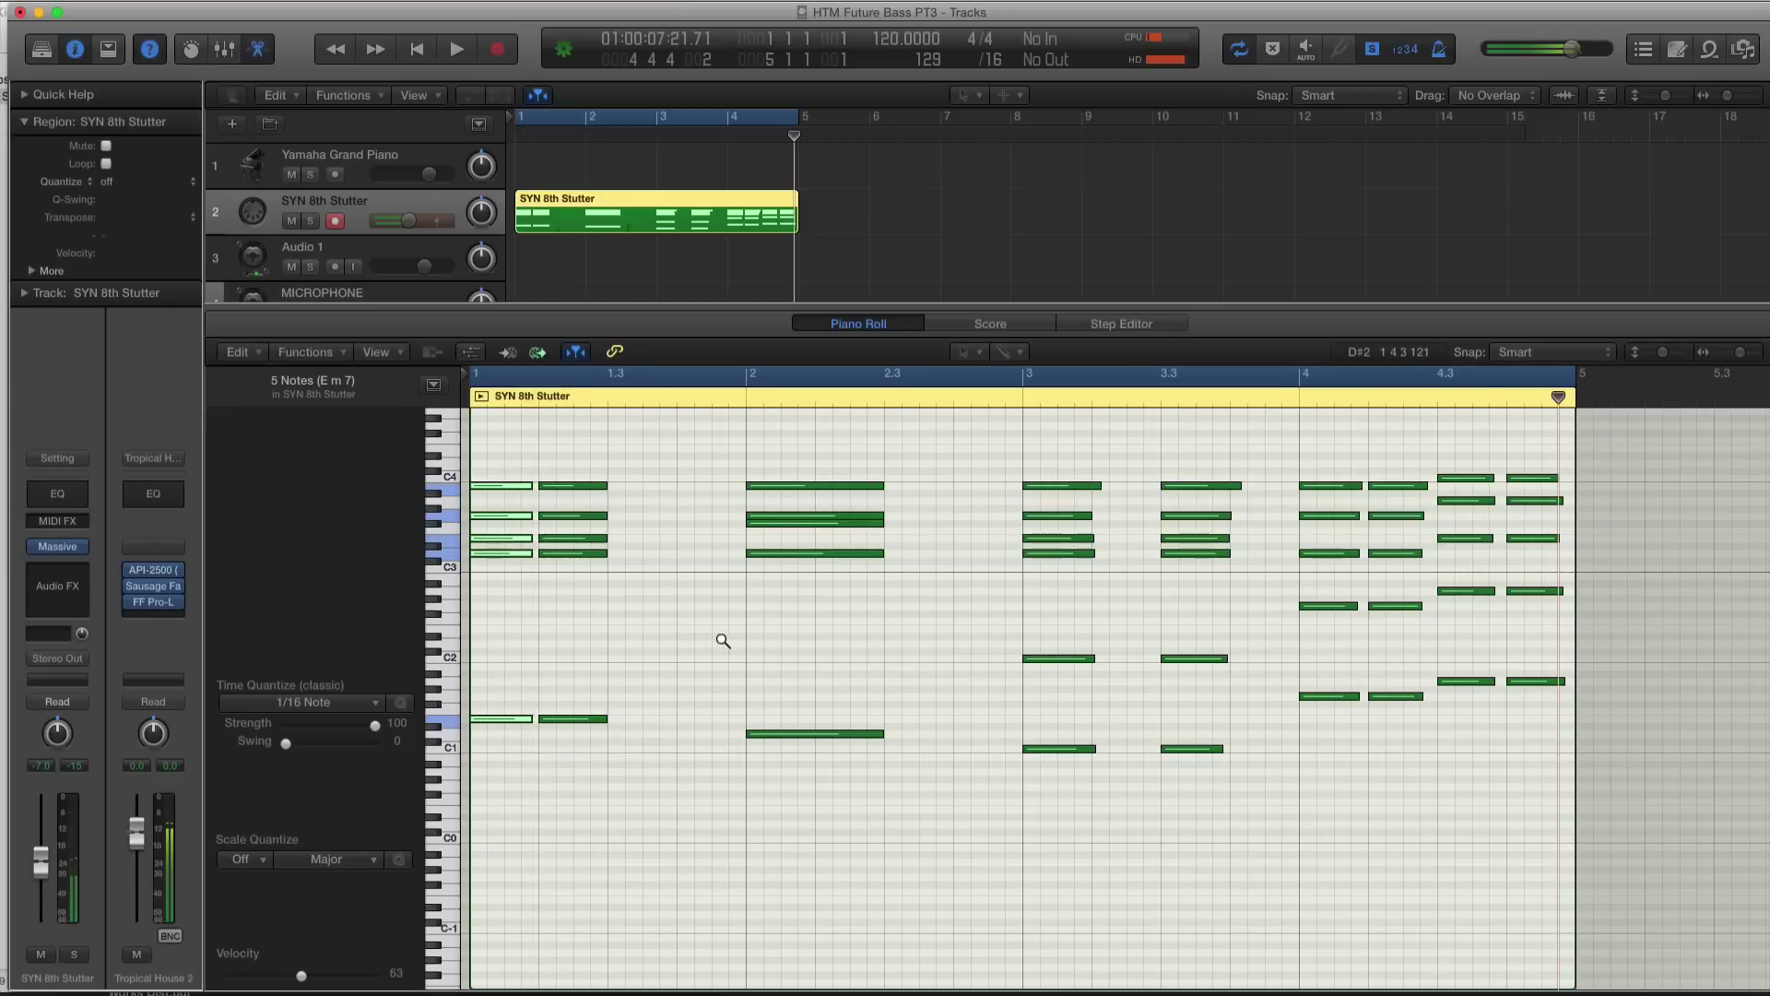
scroll(719, 632, right, 3)
scroll(788, 505, up, 3)
scroll(568, 488, left, 1)
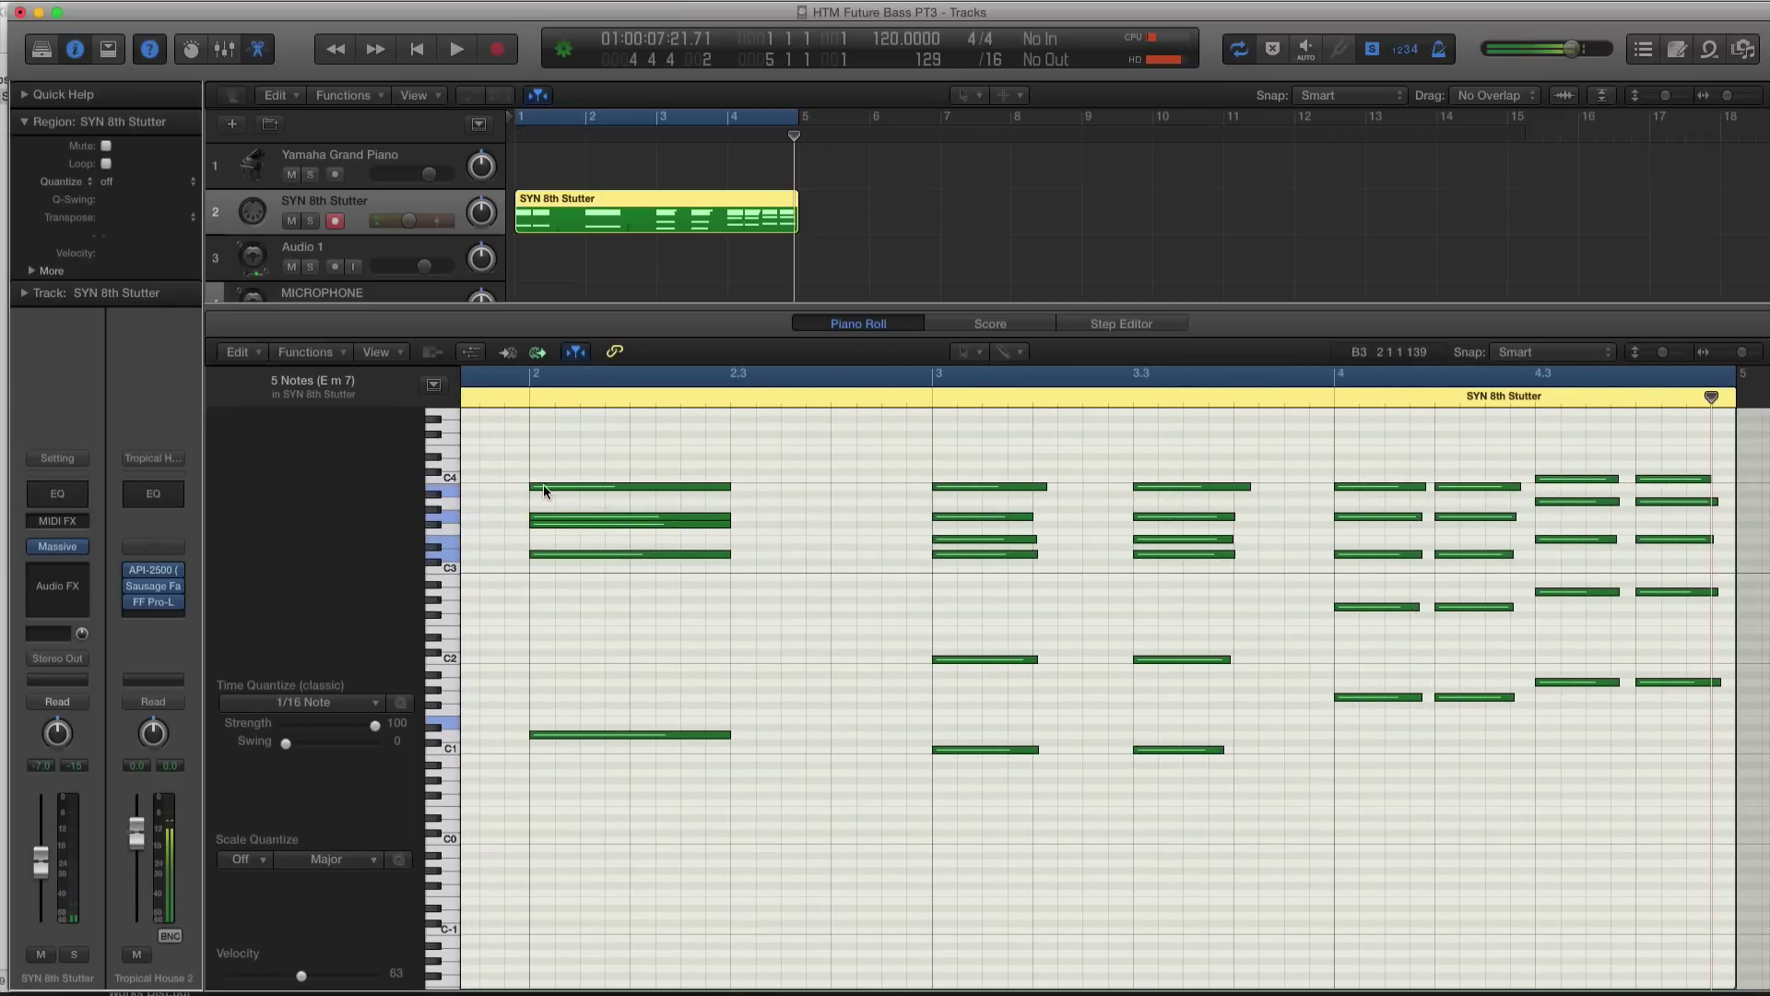
scroll(553, 484, left, 2)
click(689, 489)
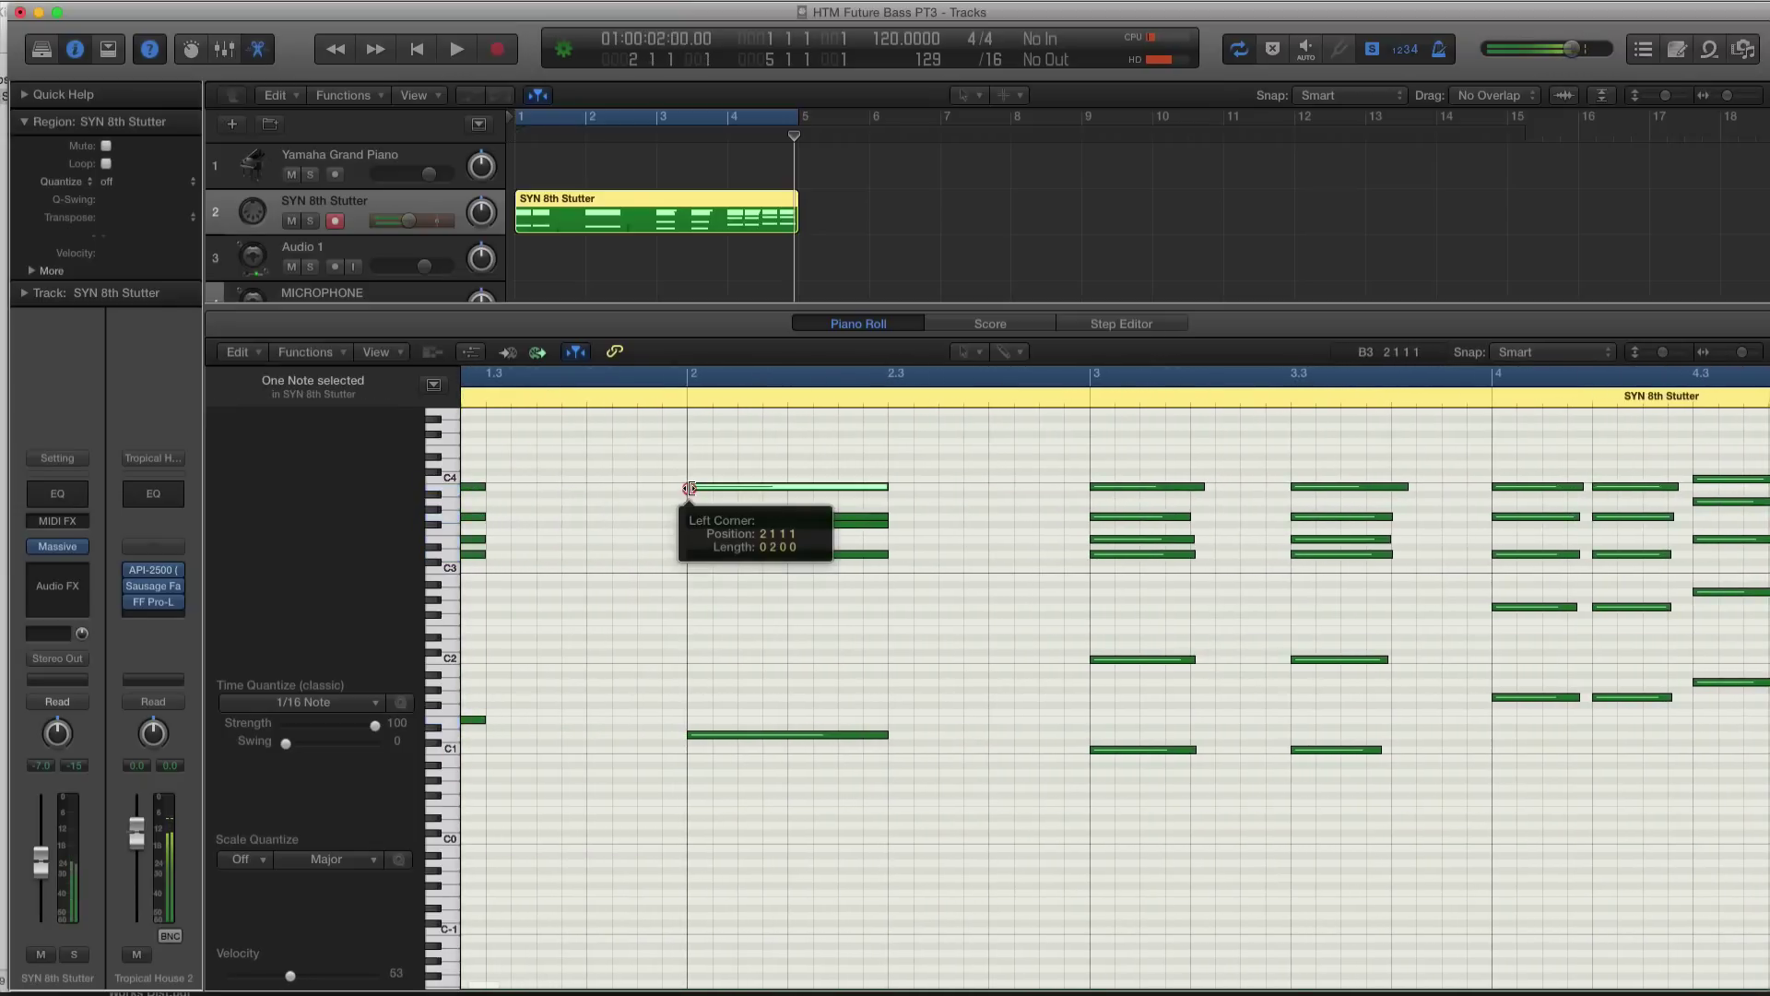
scroll(980, 495, up, 2)
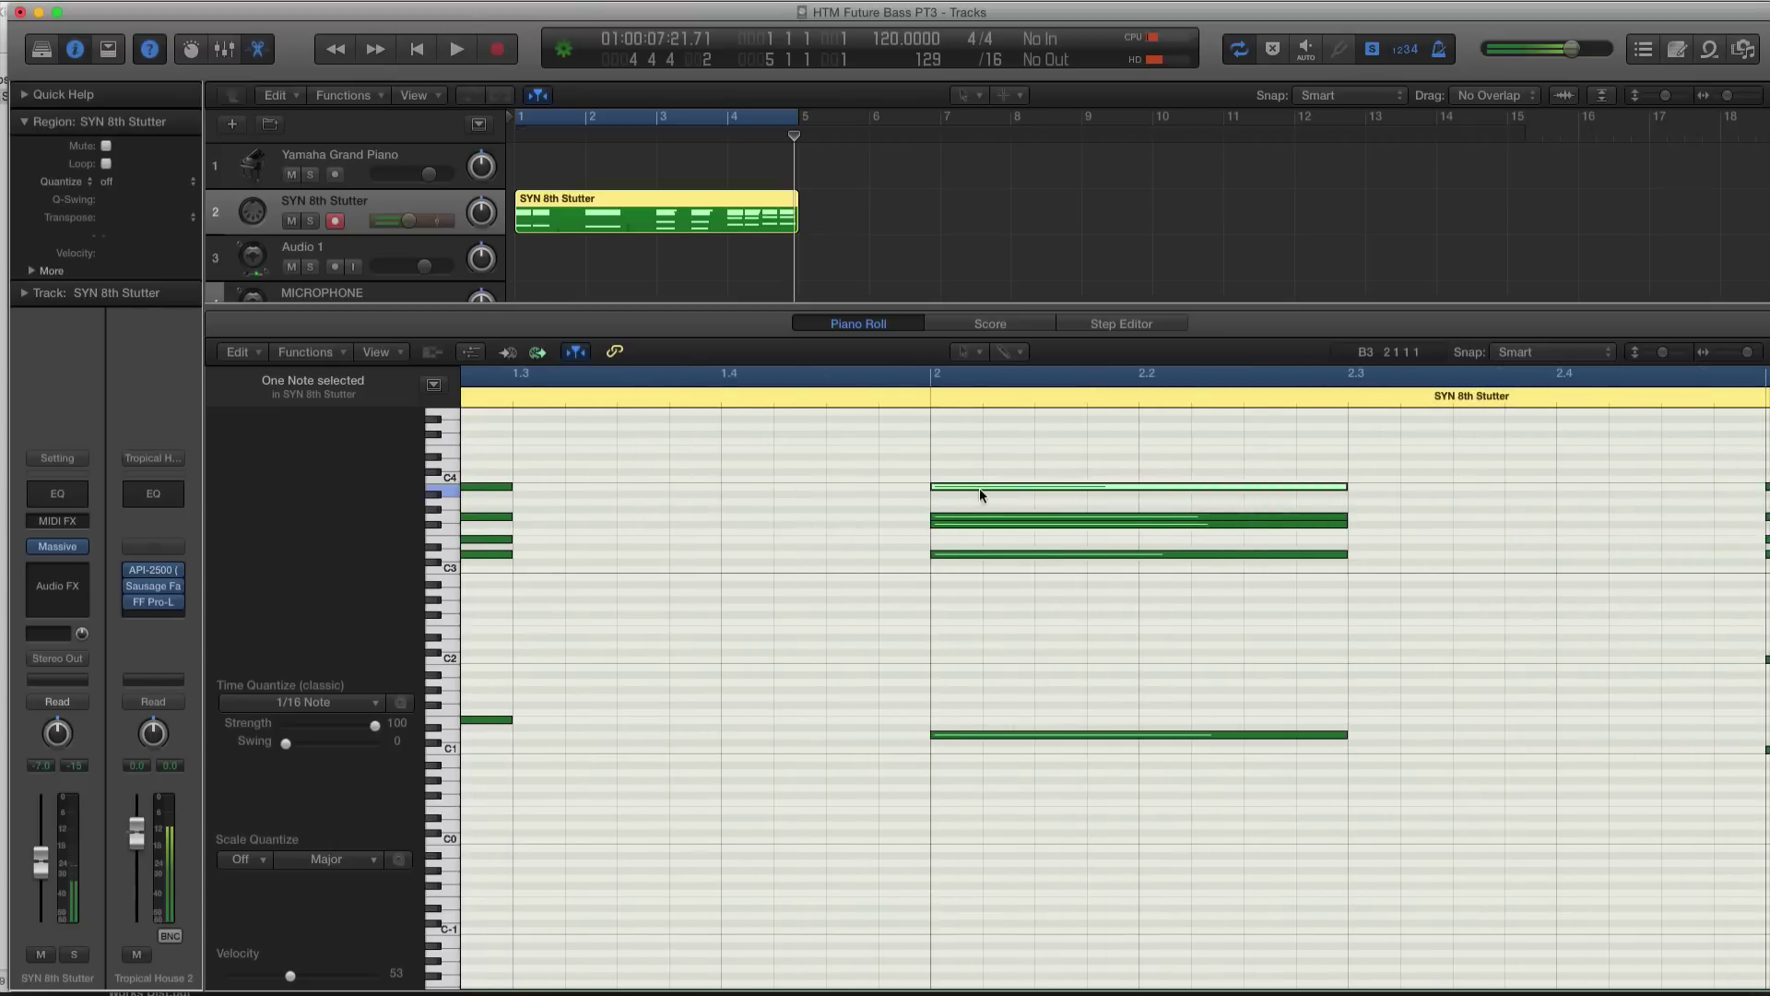
drag(939, 489, 940, 515)
click(937, 514)
Delete the repeated Em7 chord at beat 1.2, leaving one opening chord.
key(space)
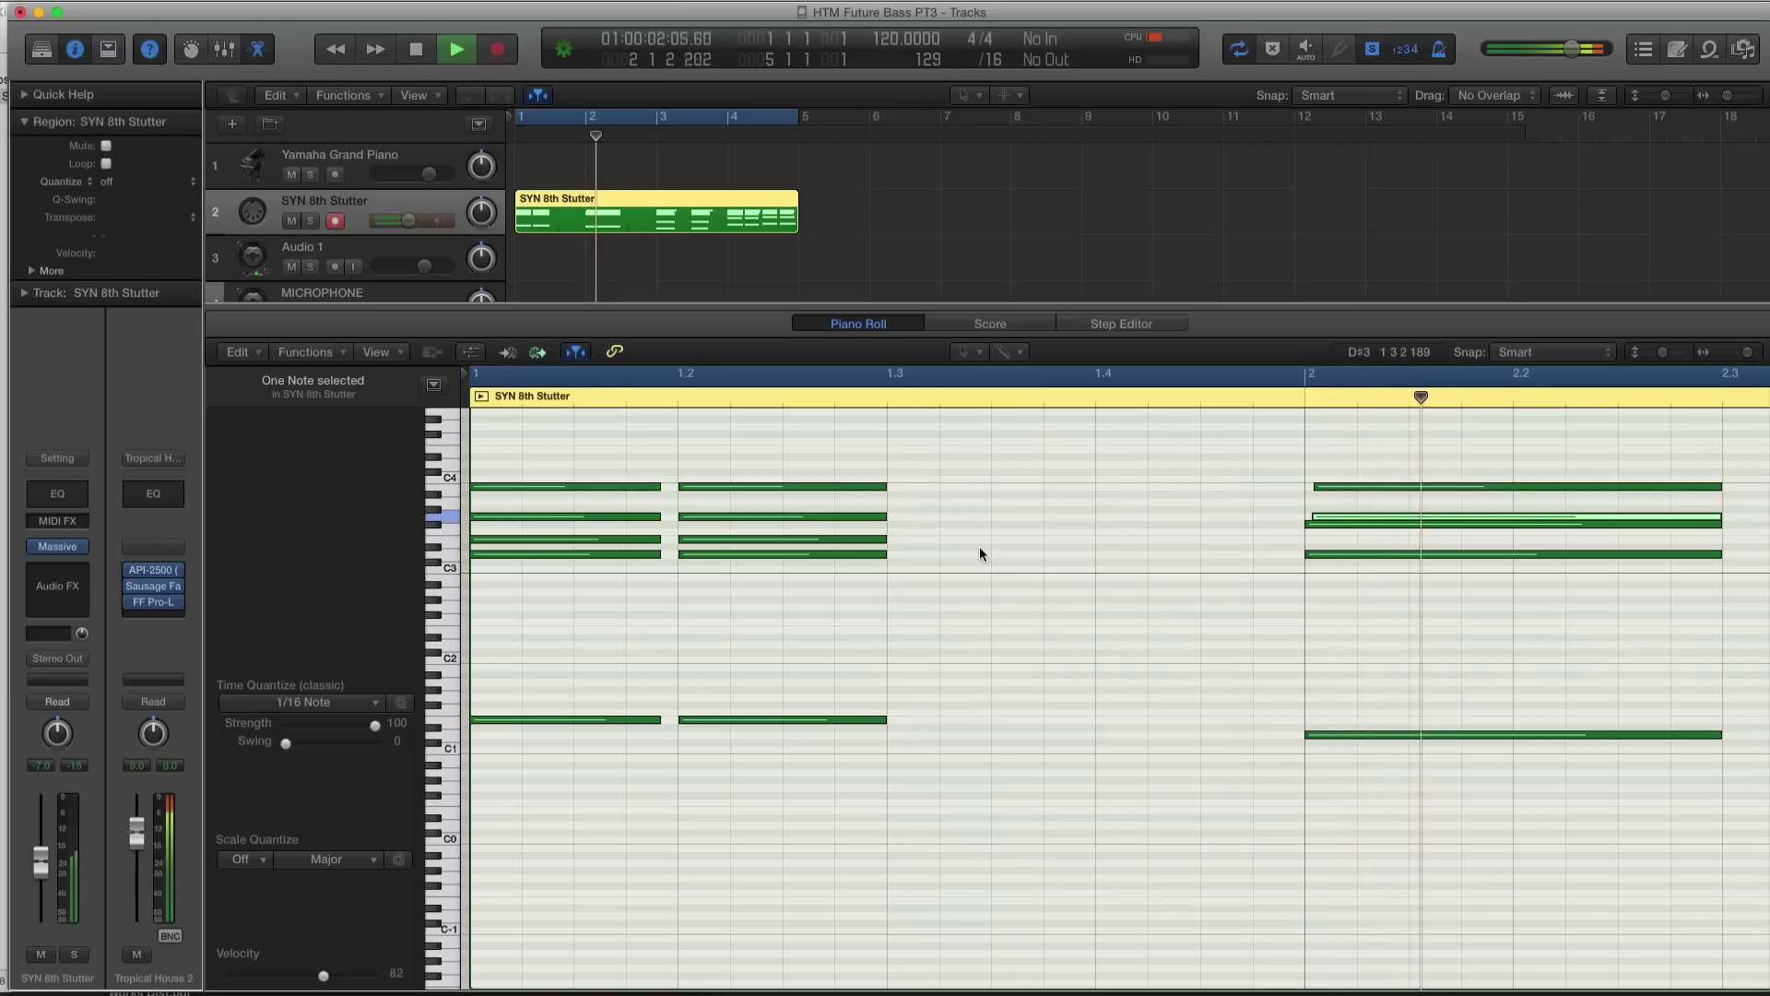
scroll(777, 489, down, 5)
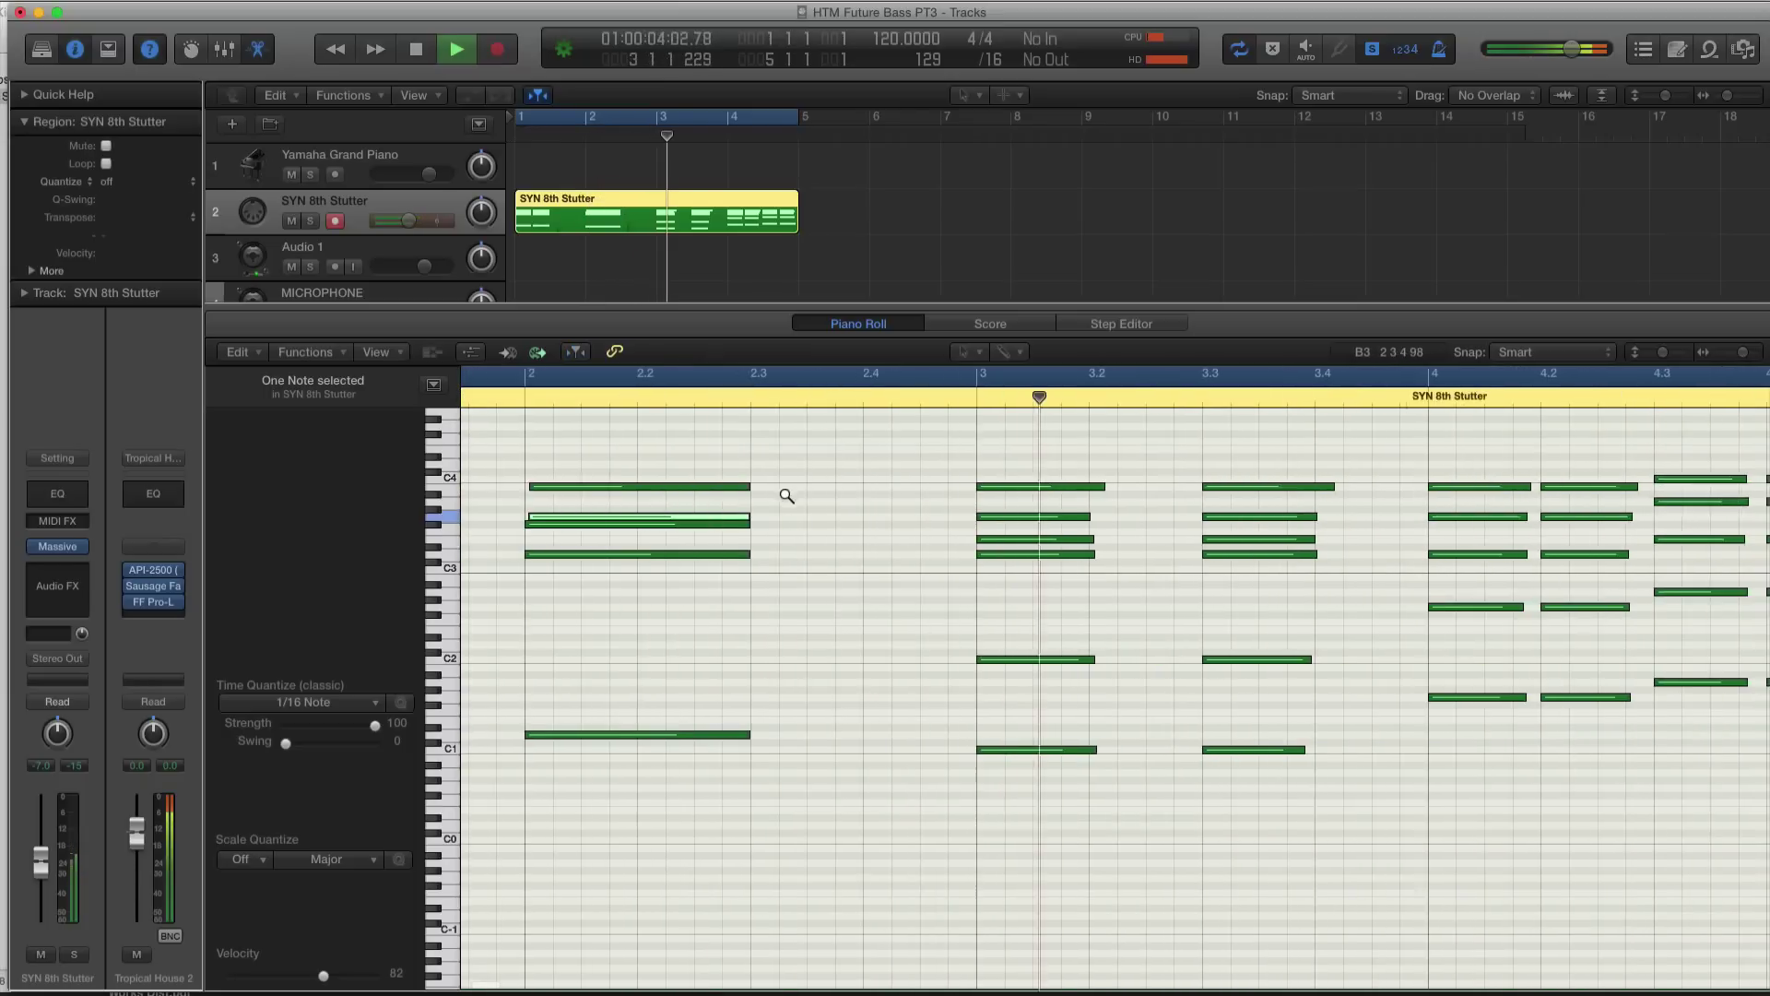
drag(676, 467, 666, 761)
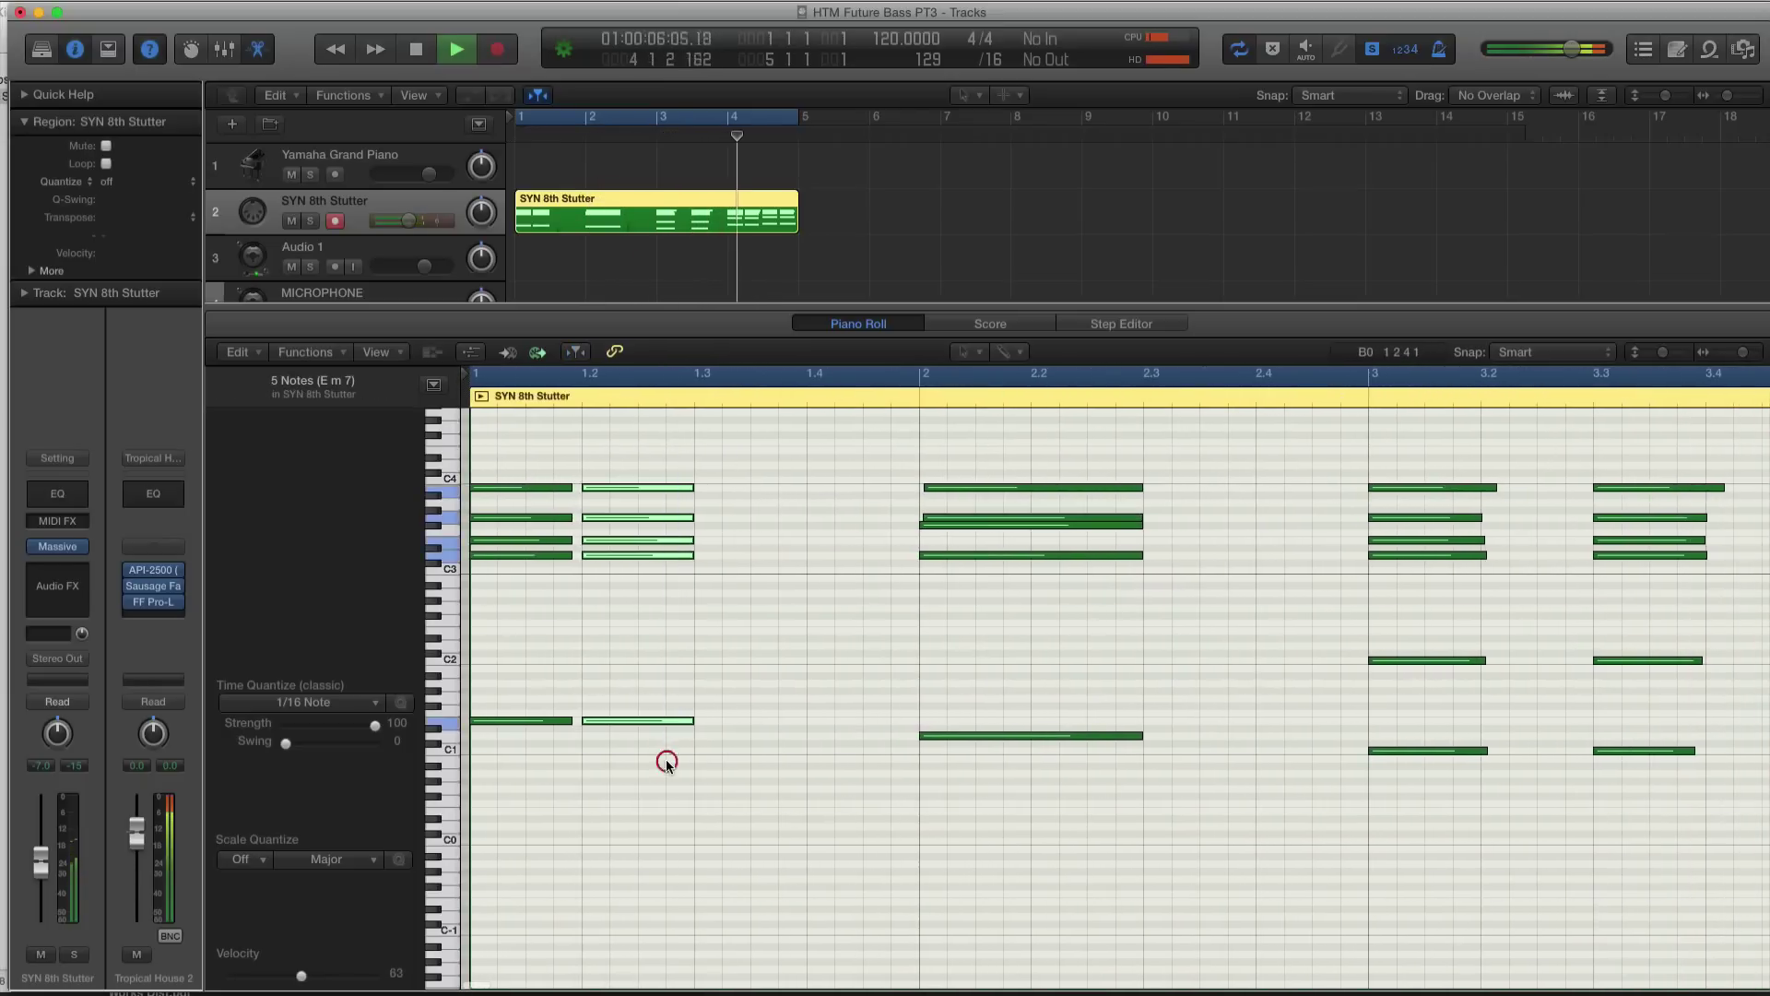
key(Delete)
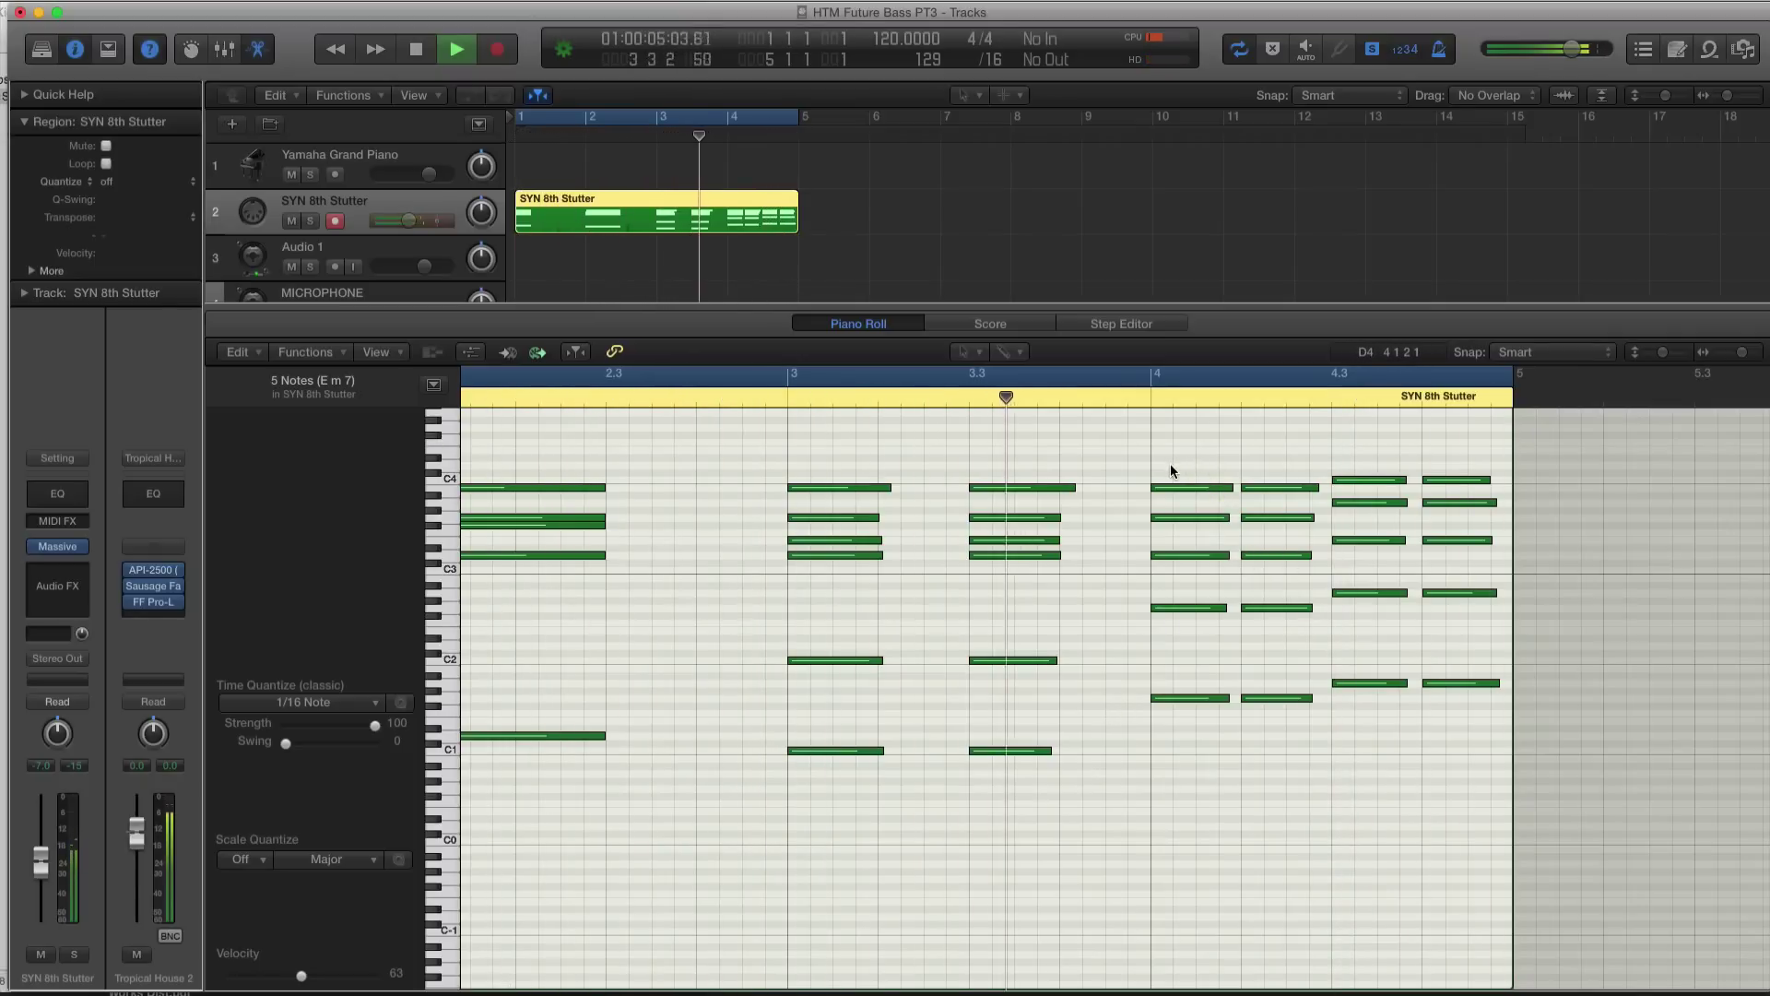
Delete the chord just after bar 4 in the SYN 8th Stutter region.
key(space)
drag(1184, 467, 1193, 661)
scroll(1217, 694, down, 1)
click(1208, 664)
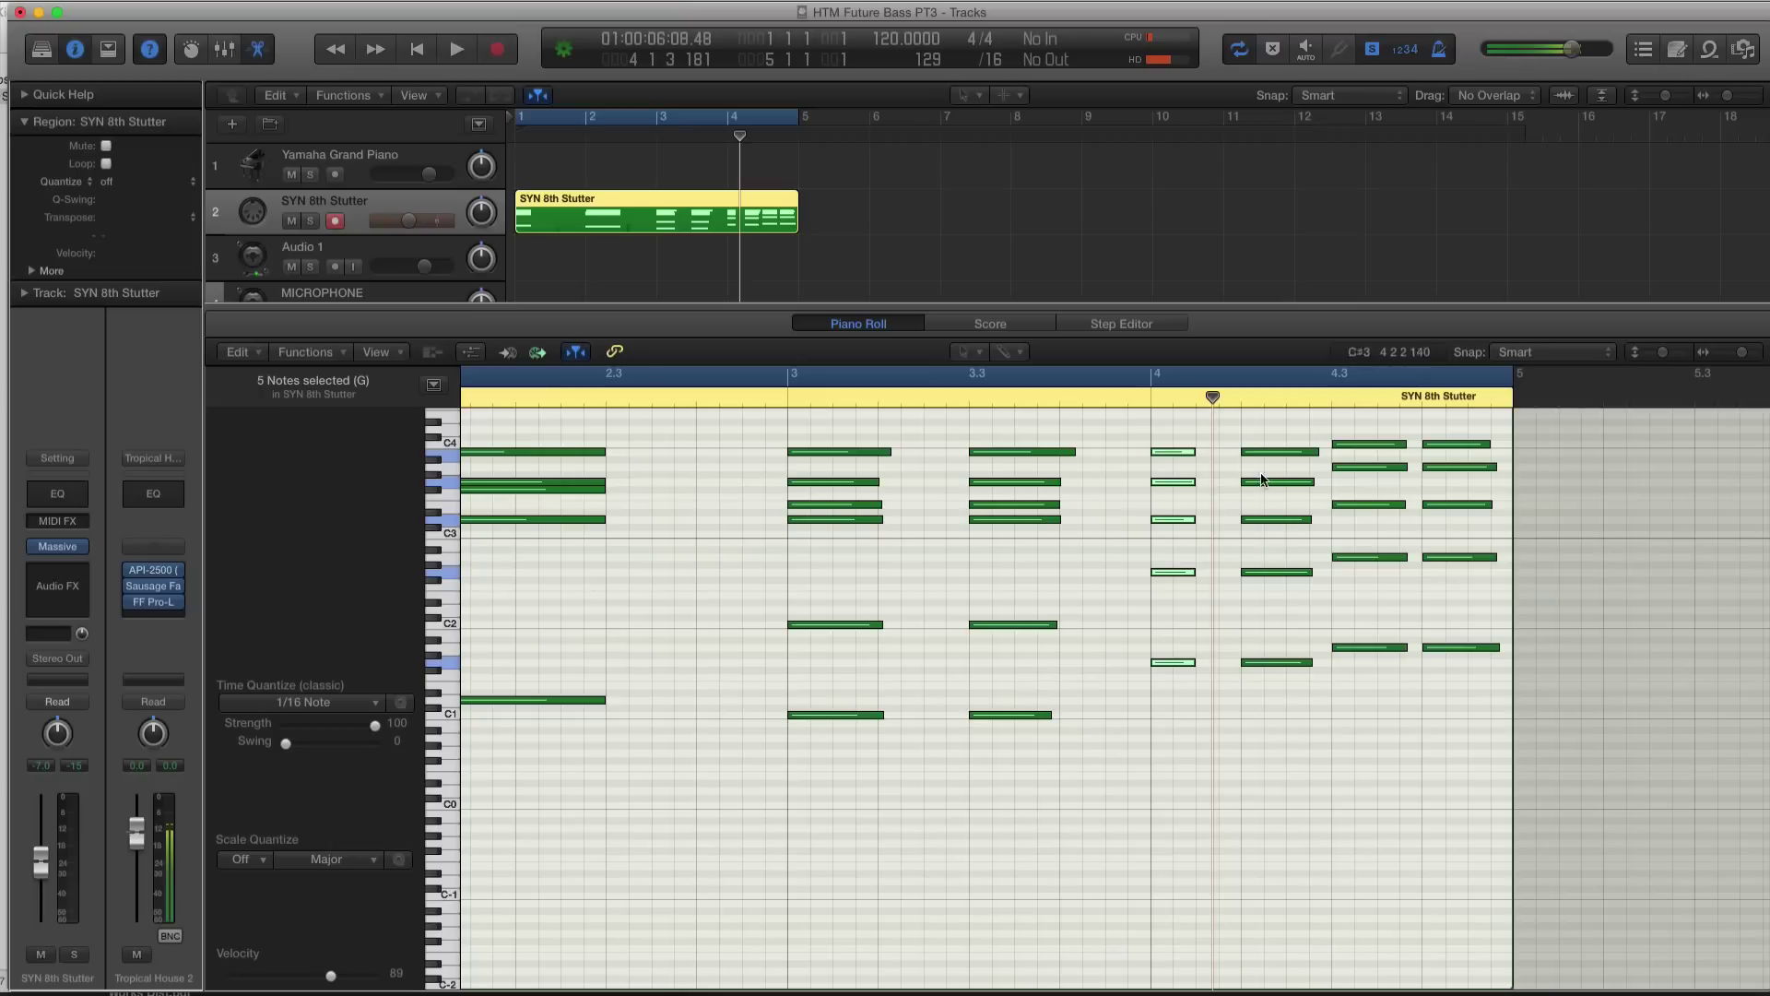
drag(1236, 433, 1276, 699)
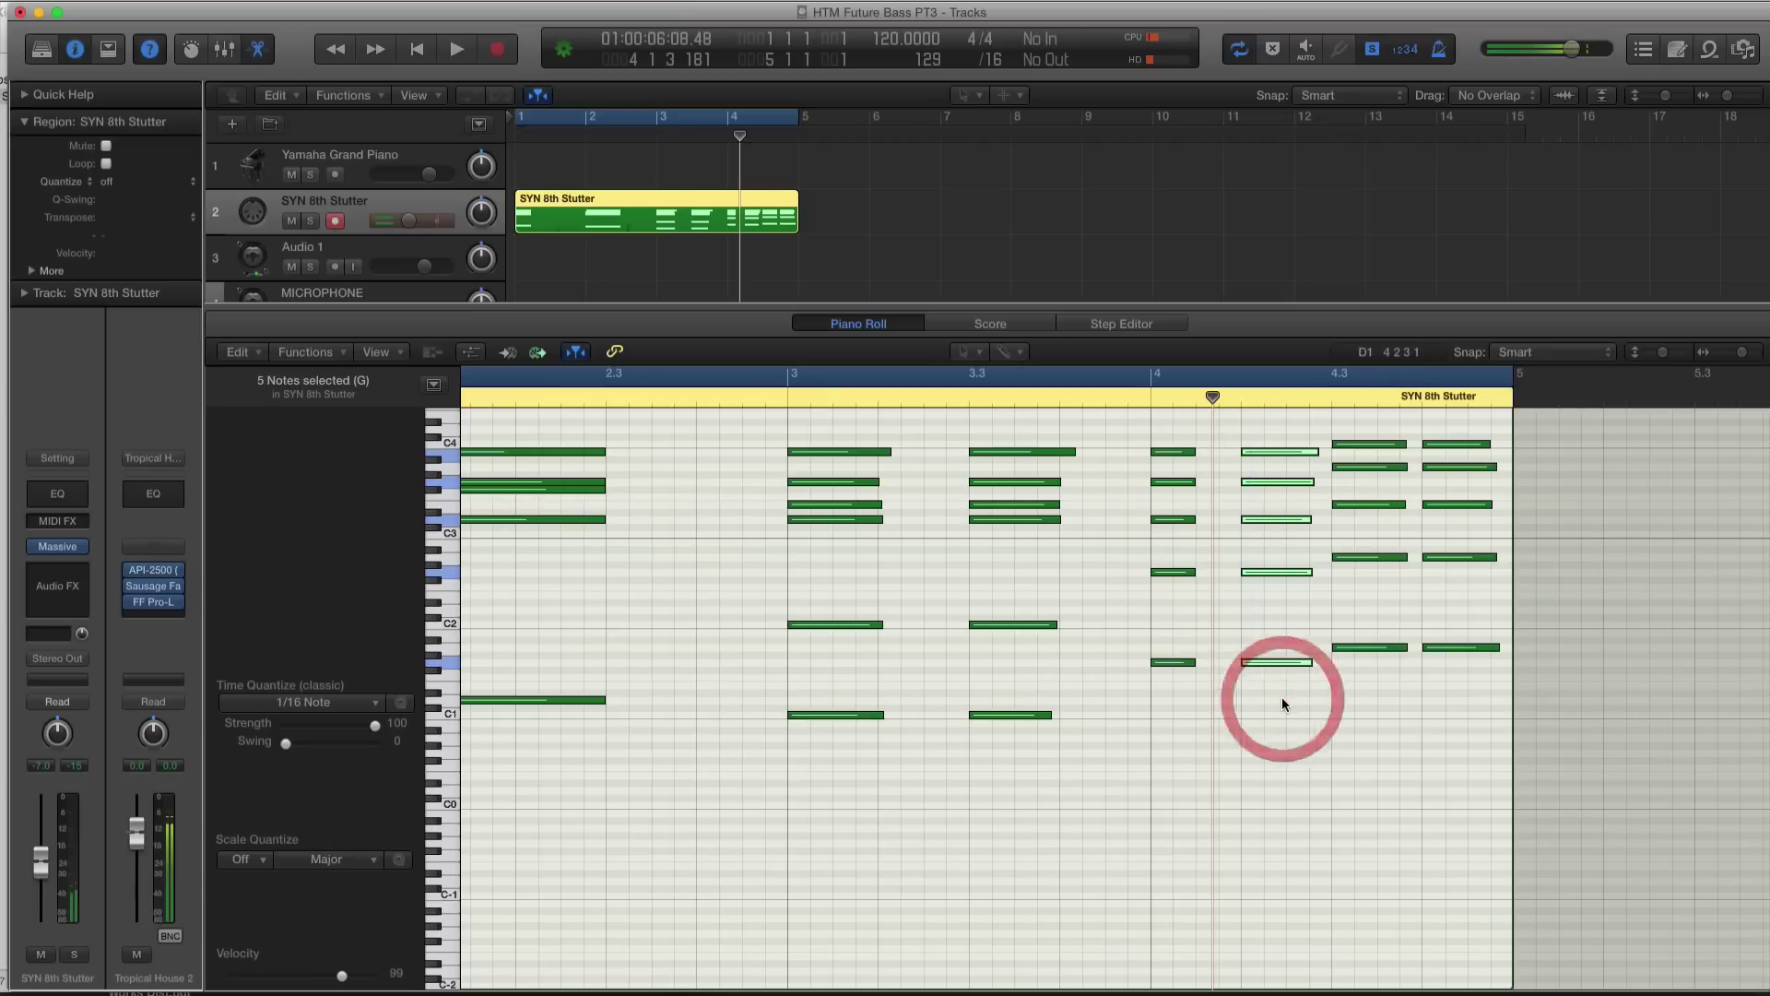
key(Delete)
Trial-copy and remove the bar-4 chord, then reselect its five notes plus G1.
drag(1217, 440, 1115, 687)
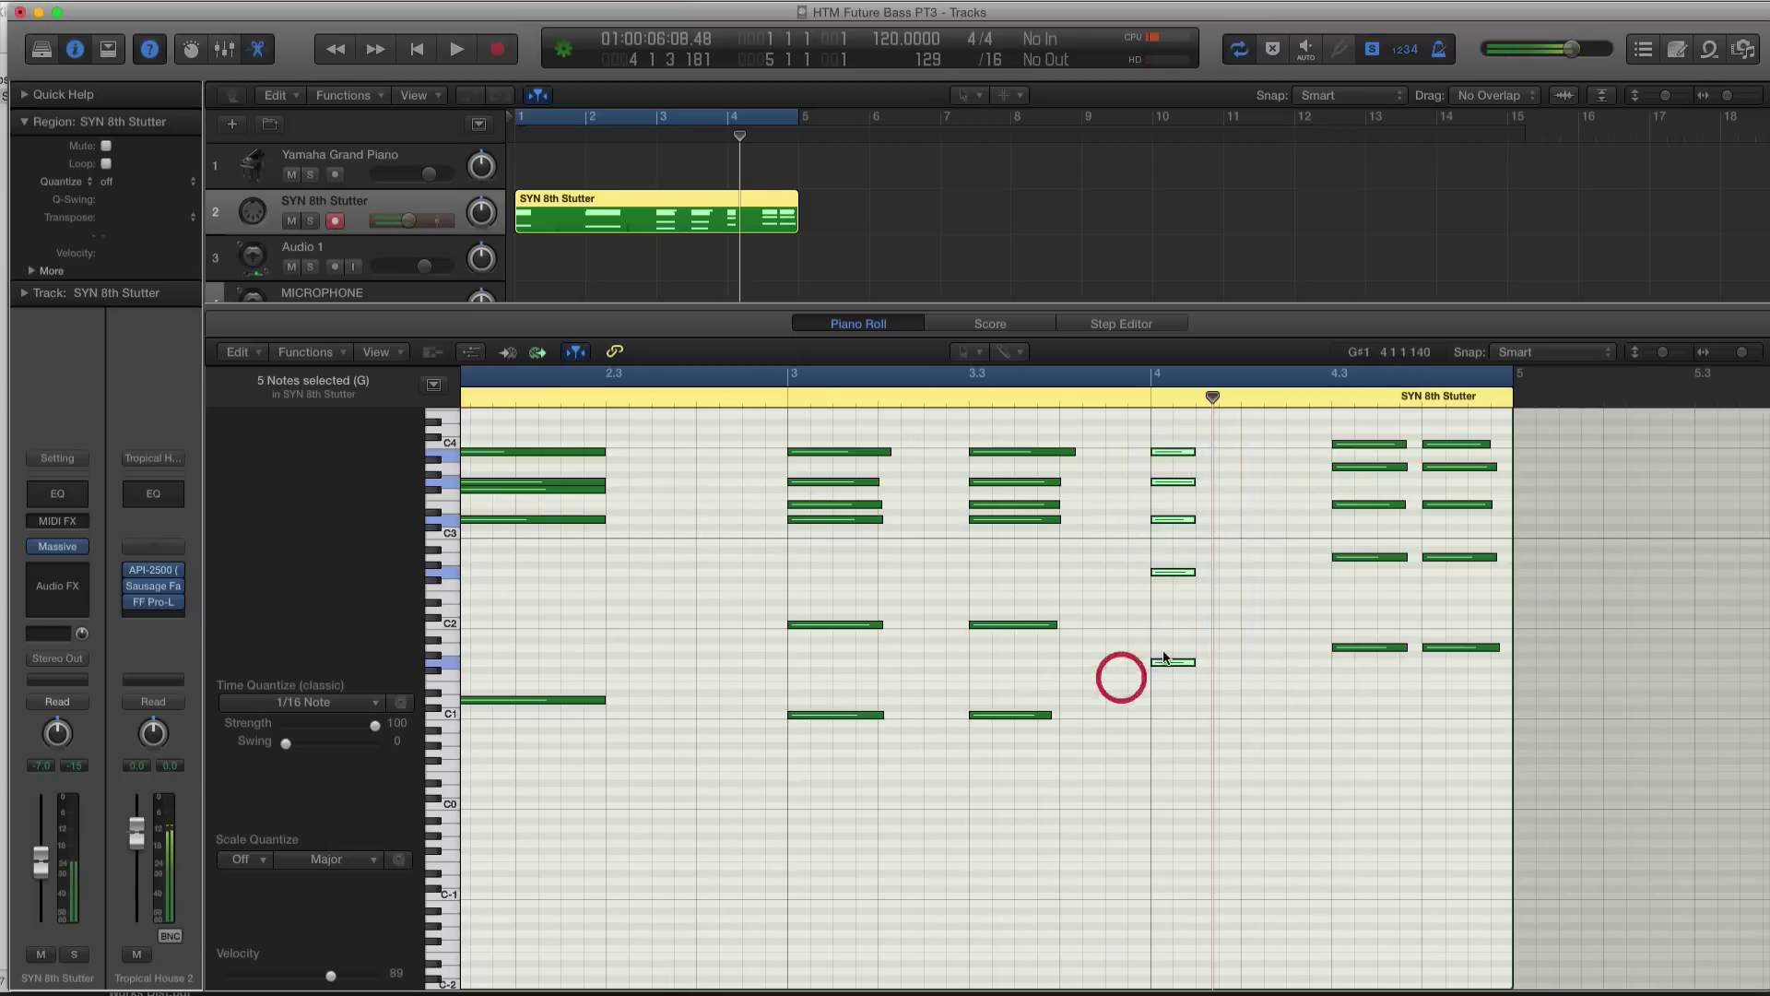
right_click(1181, 662)
click(1222, 661)
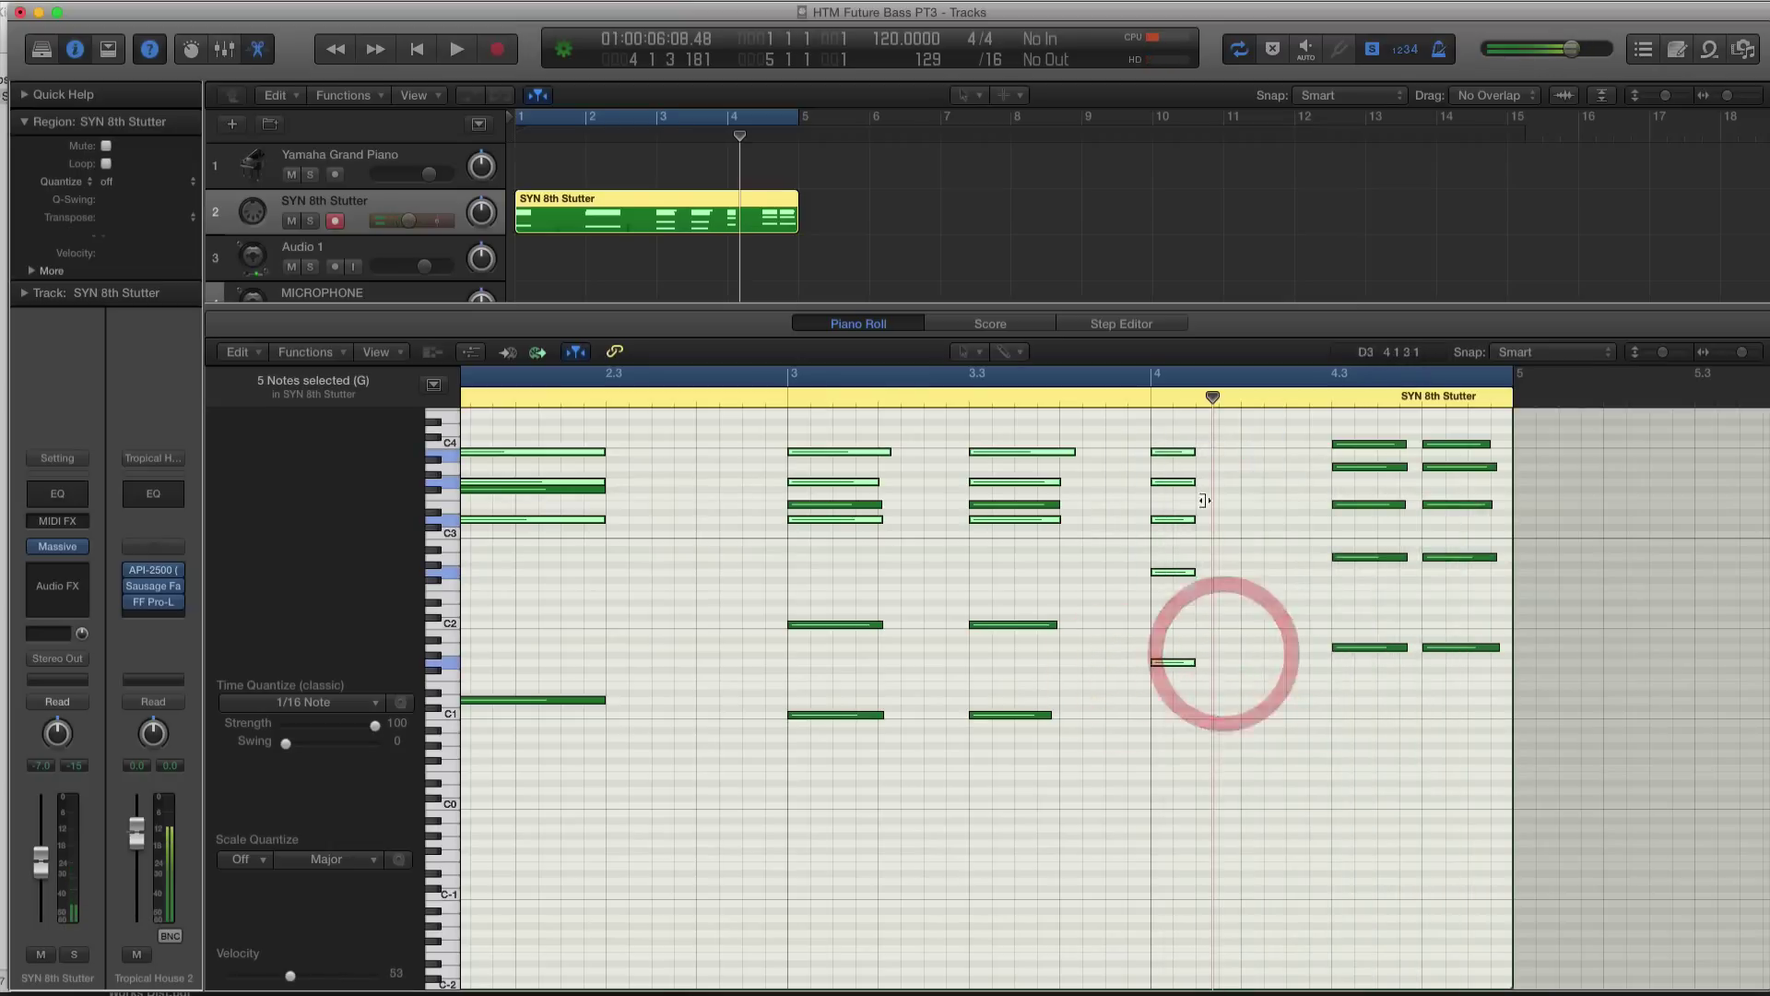
click(1237, 492)
key(super+v)
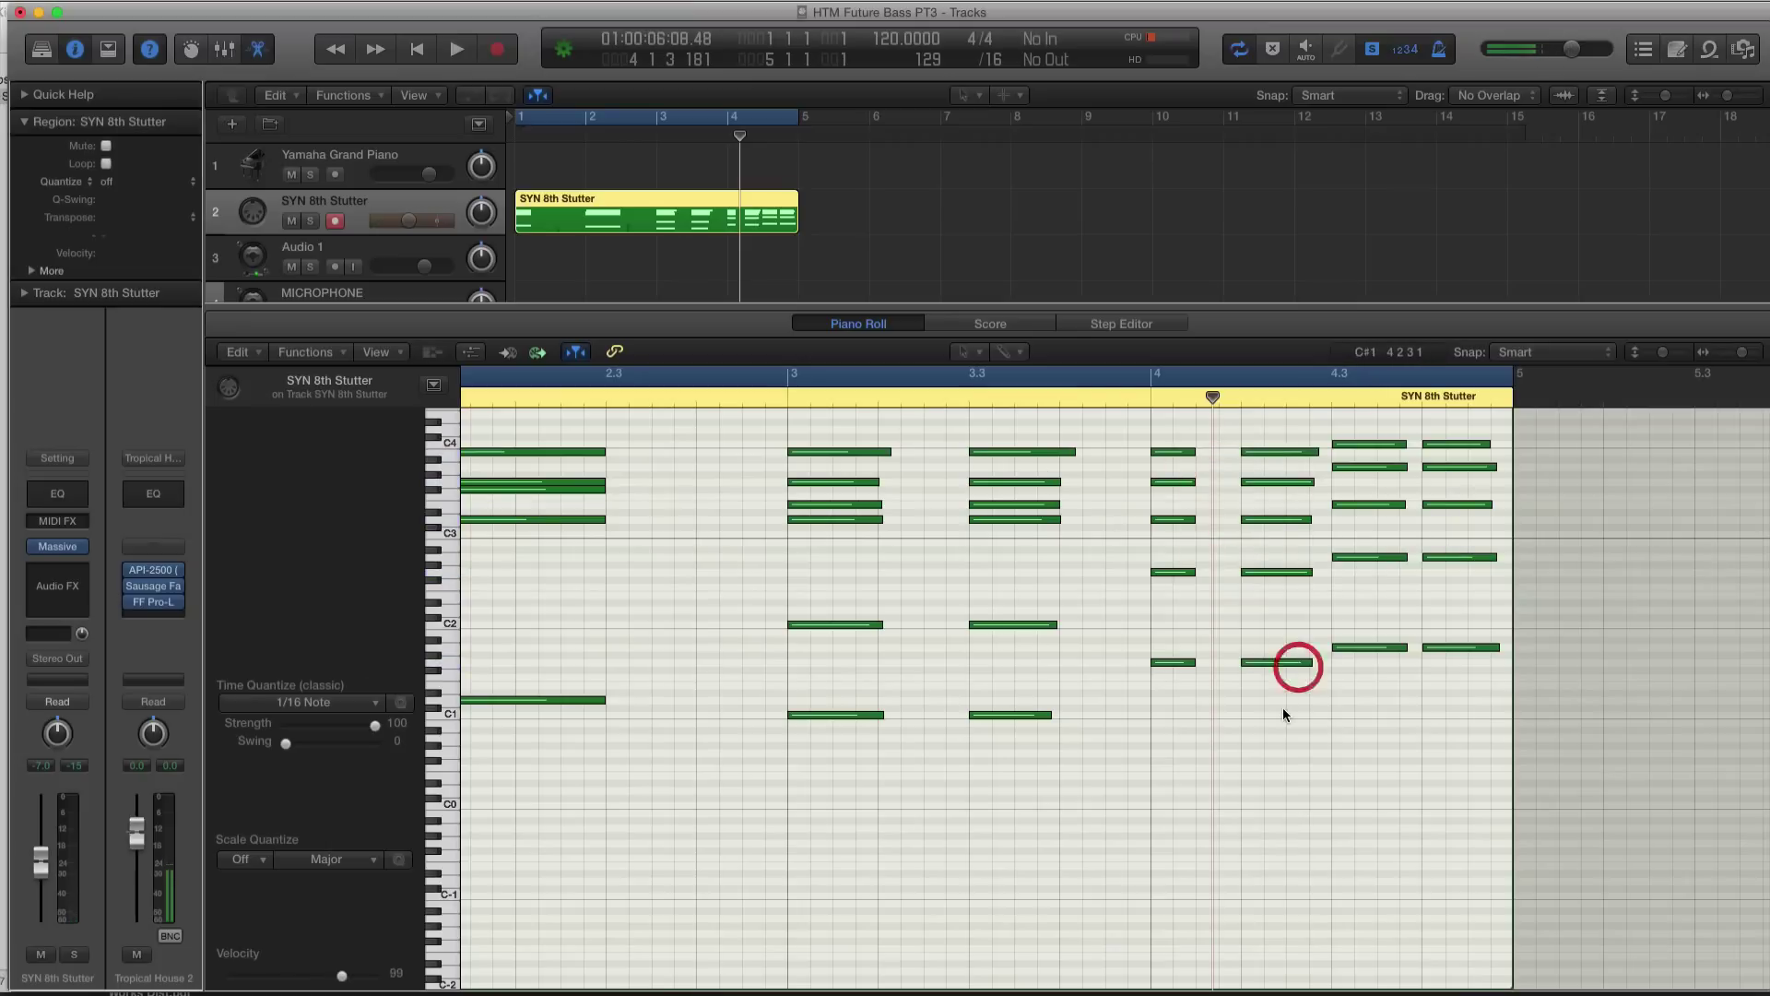
drag(1281, 707, 1230, 662)
key(Delete)
shift+click(1158, 662)
Loop bars 3–5 and move the repeated chord left to follow the beat-4 chord.
key(Return)
key(space)
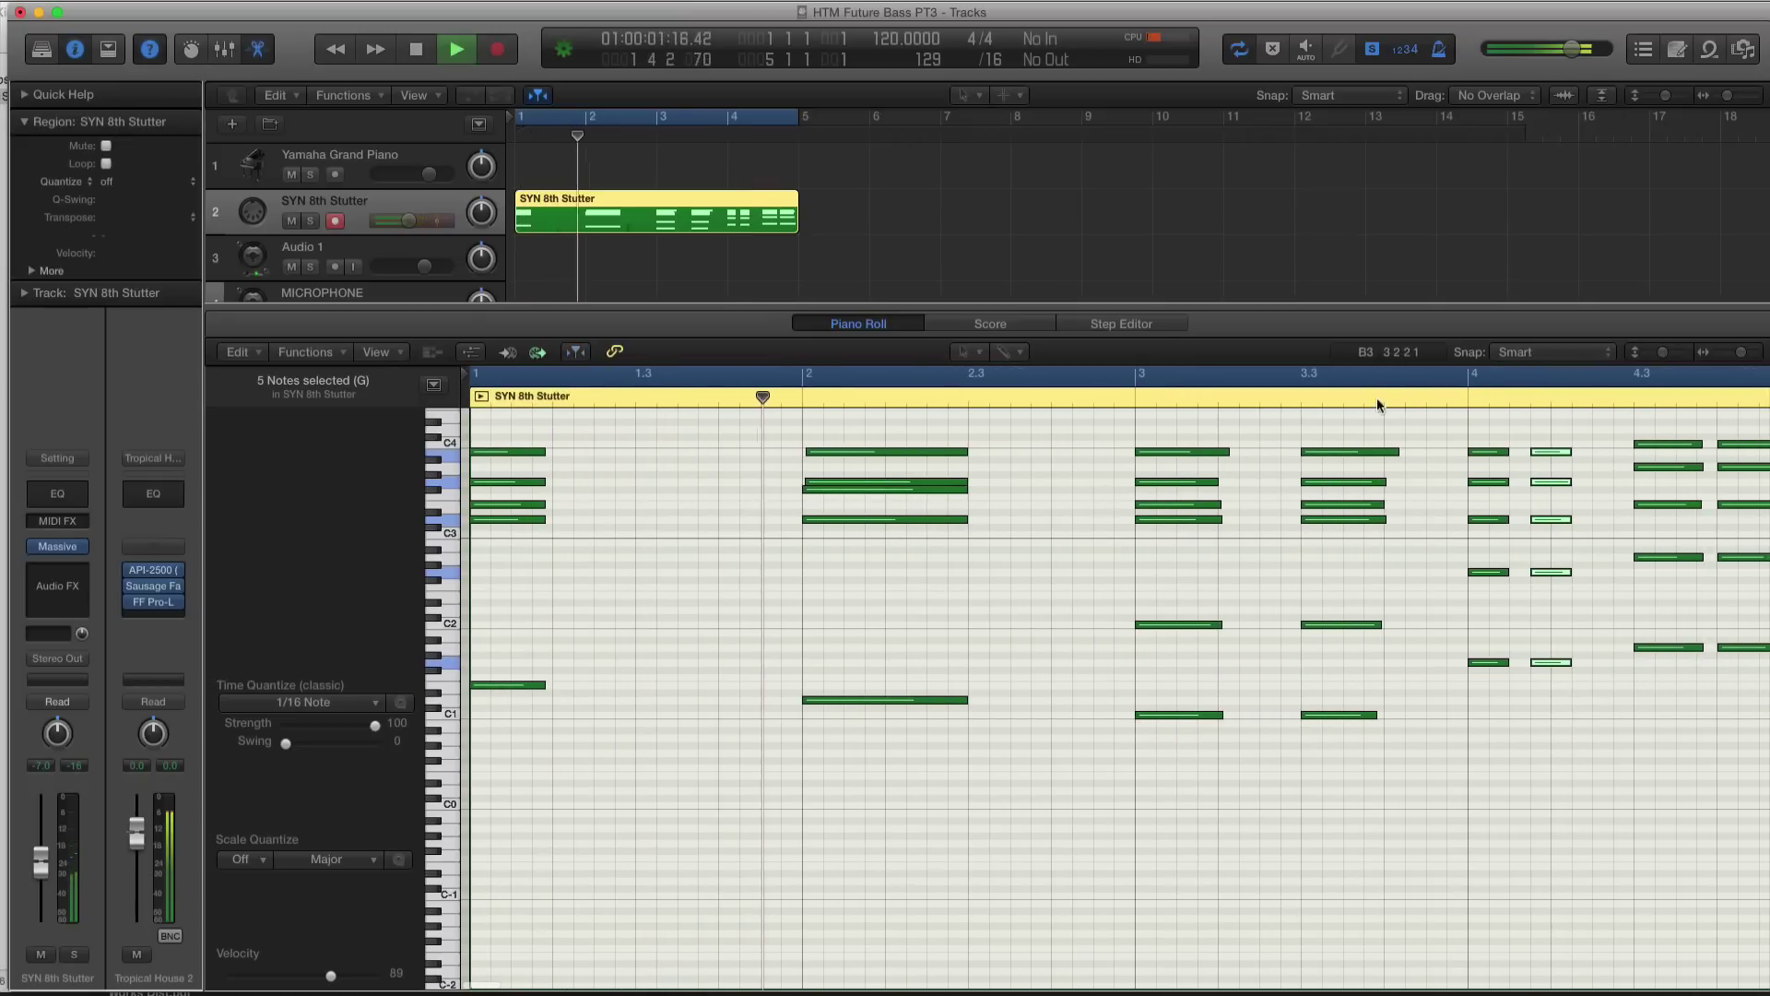
drag(1157, 376, 1583, 419)
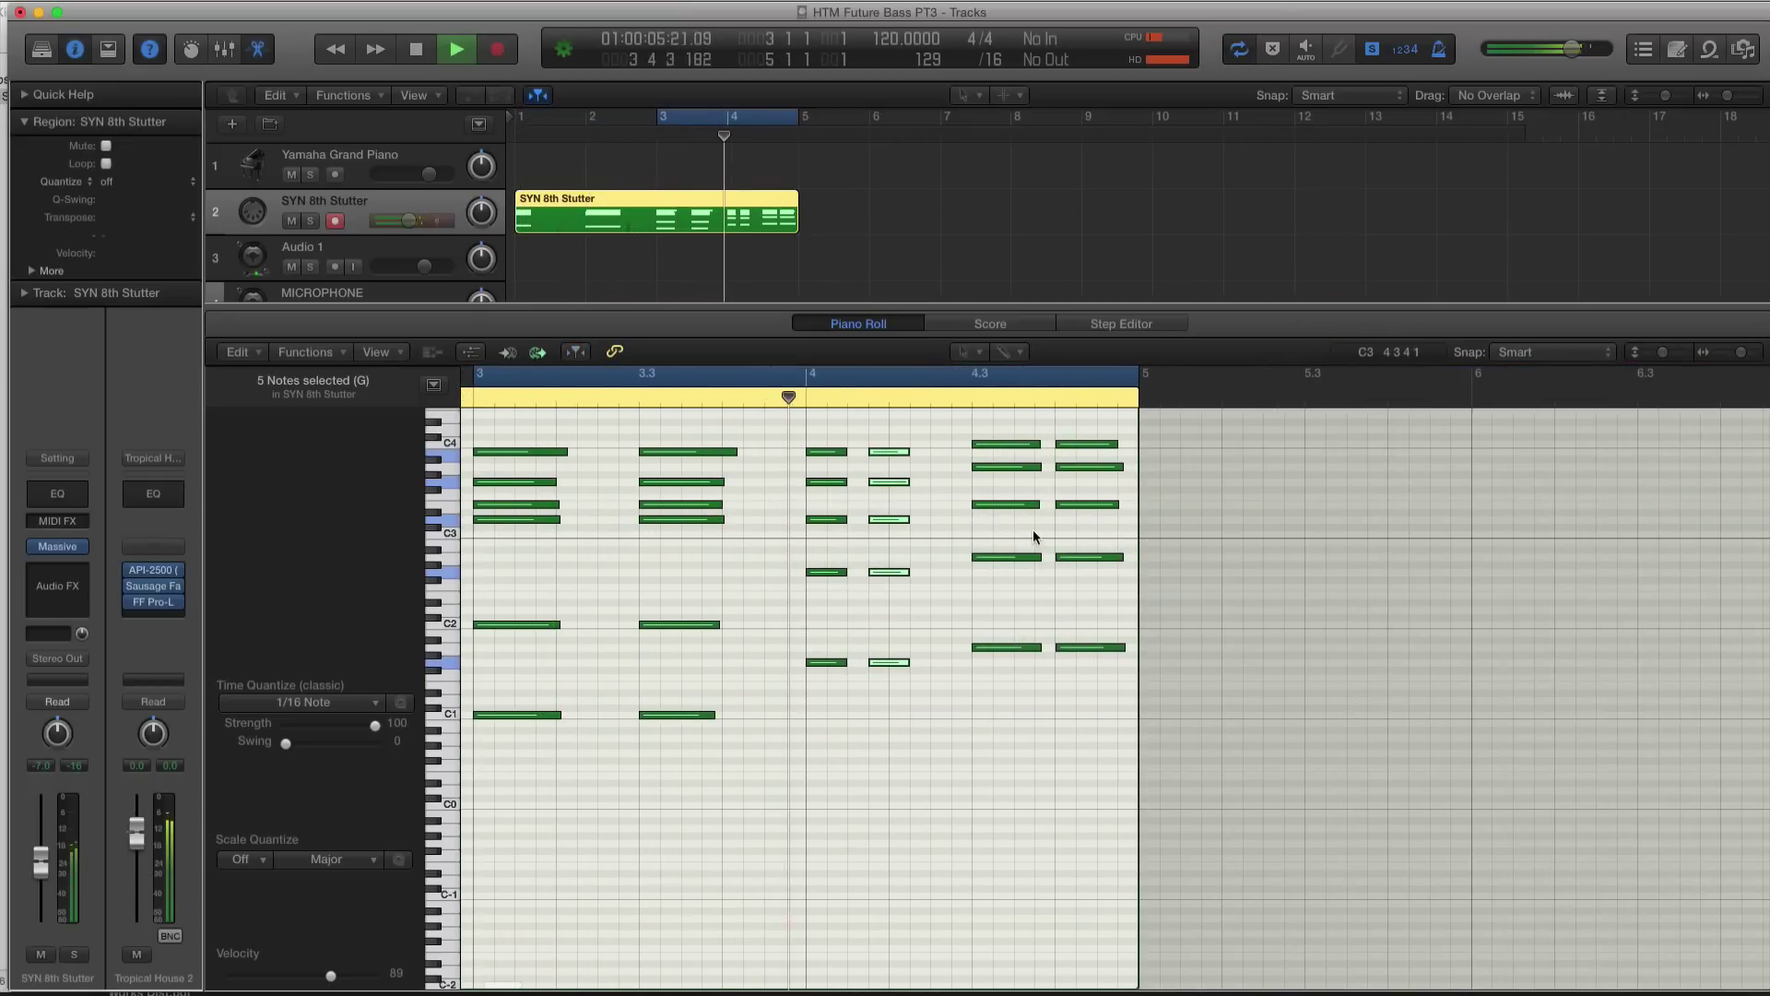
key(space)
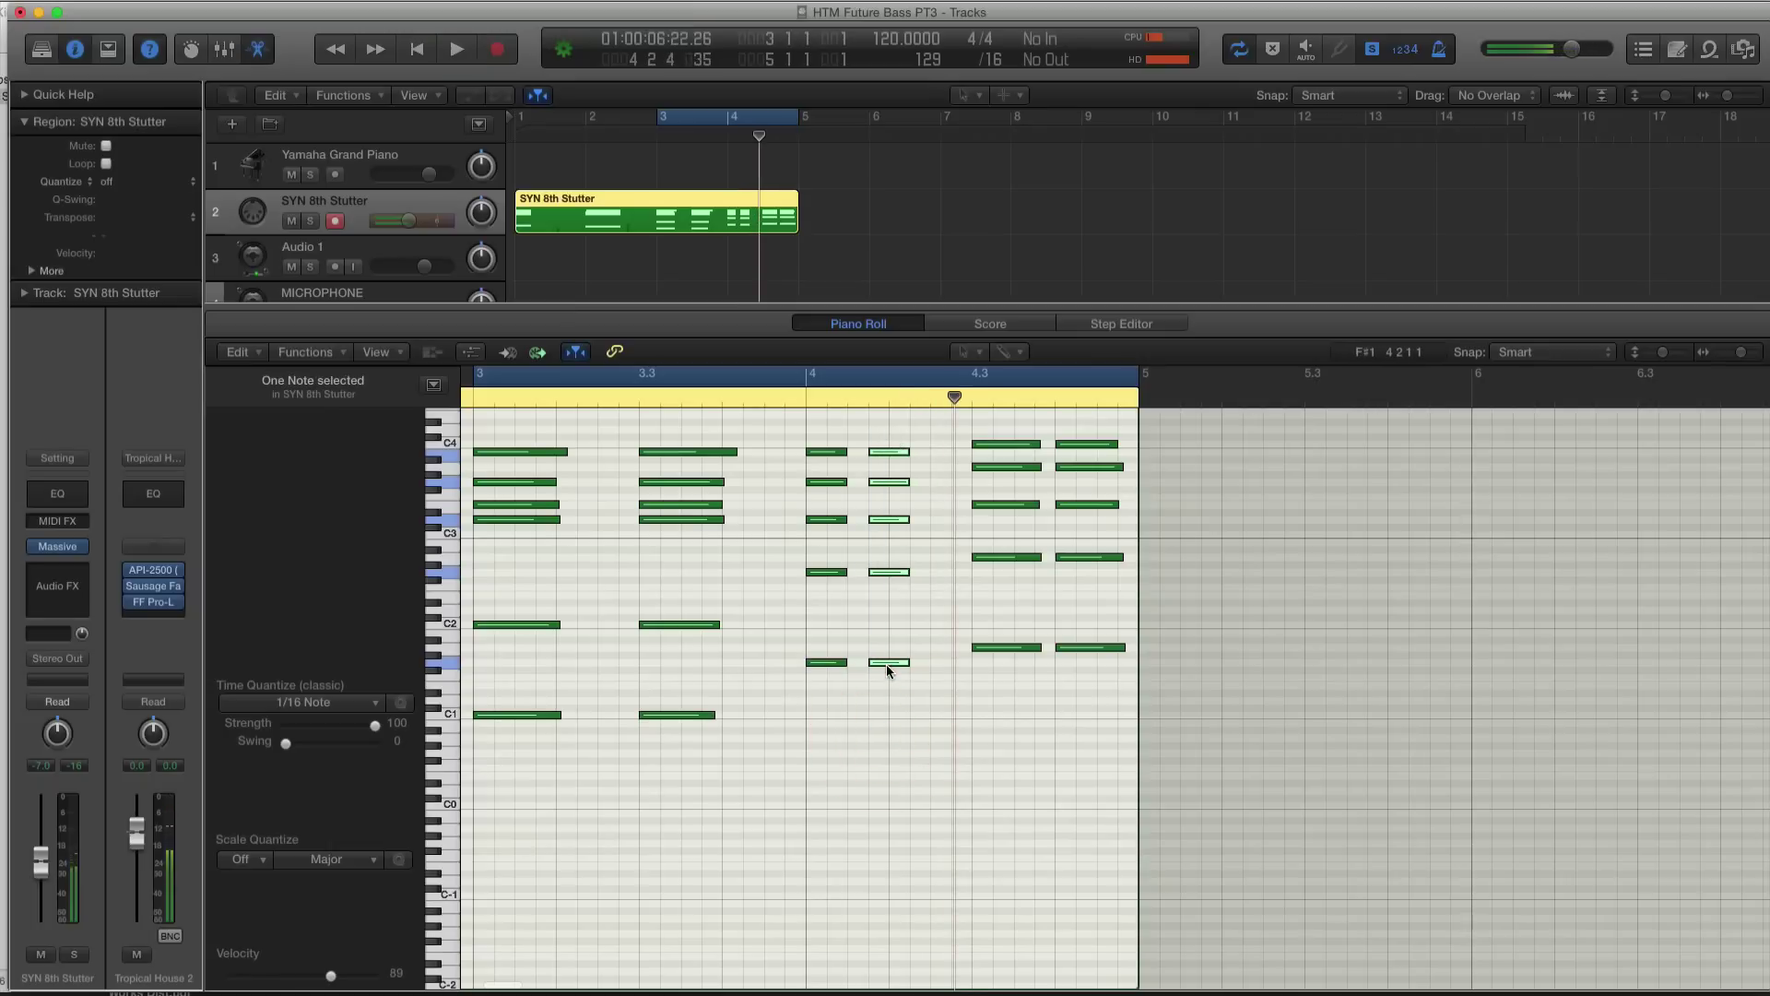
drag(887, 664, 867, 660)
key(space)
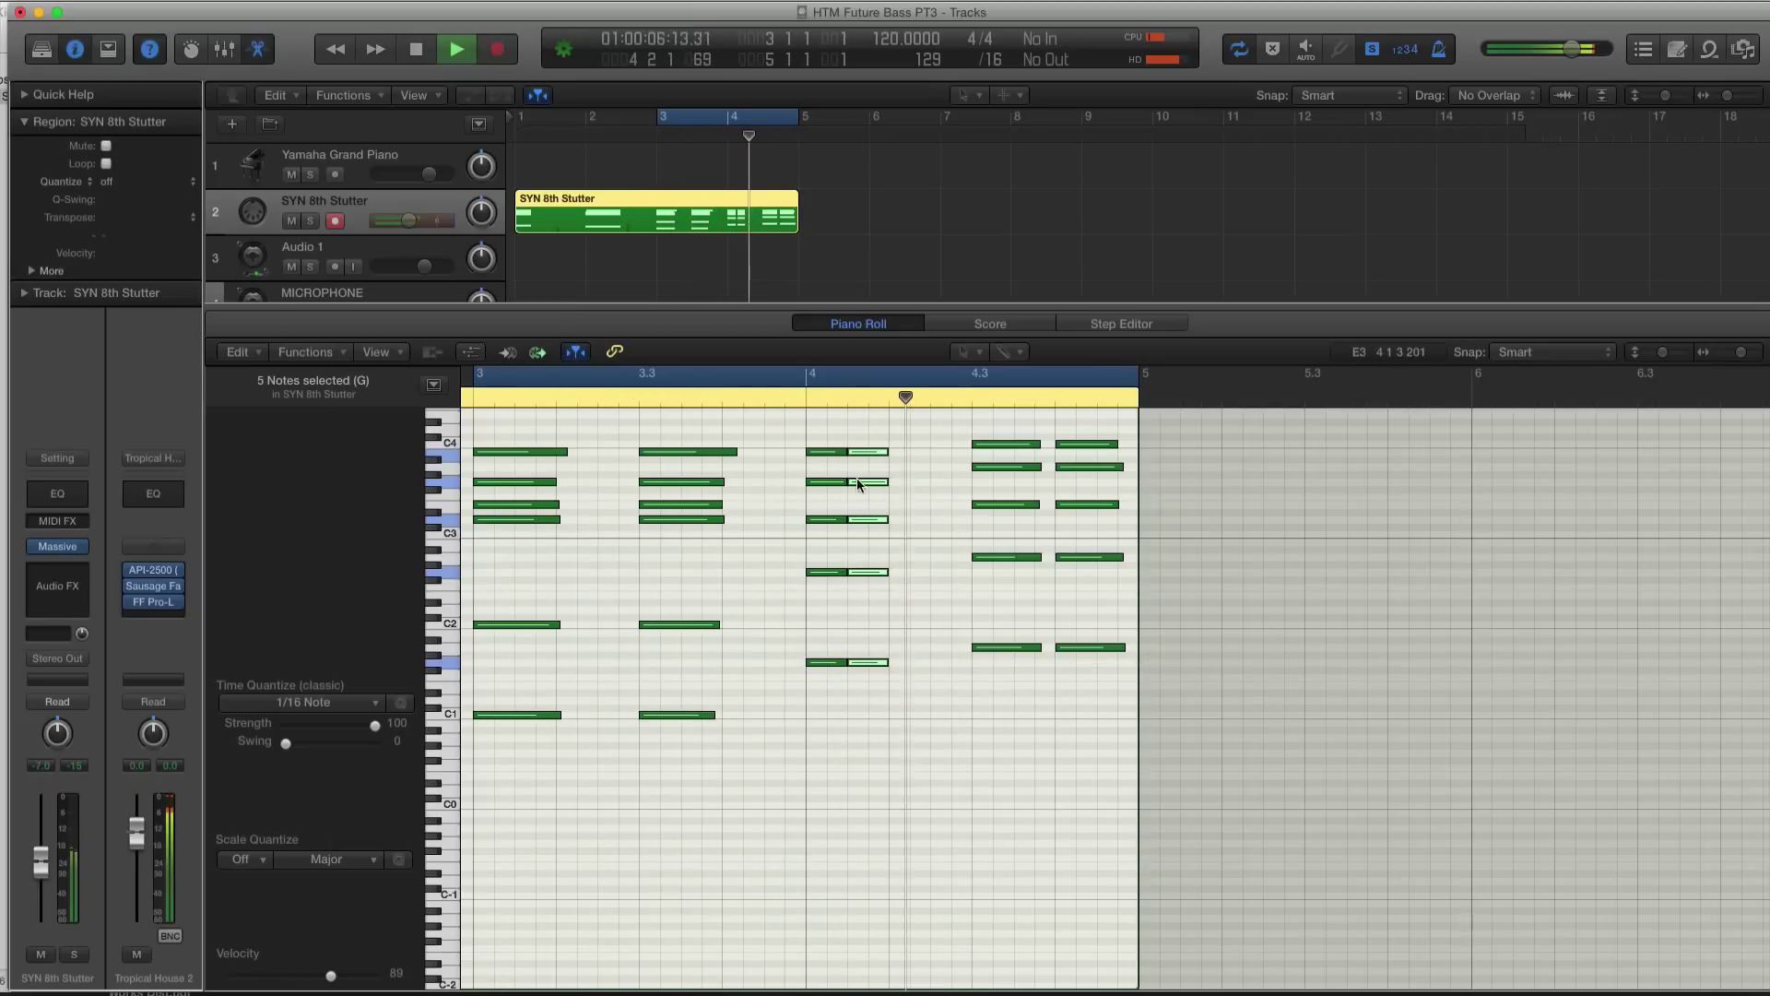
key(space)
Option-copy the chord onto beat 4 and beat 4.2, then audition the stutter.
drag(867, 667, 780, 662)
ctrl+alt+click(841, 680)
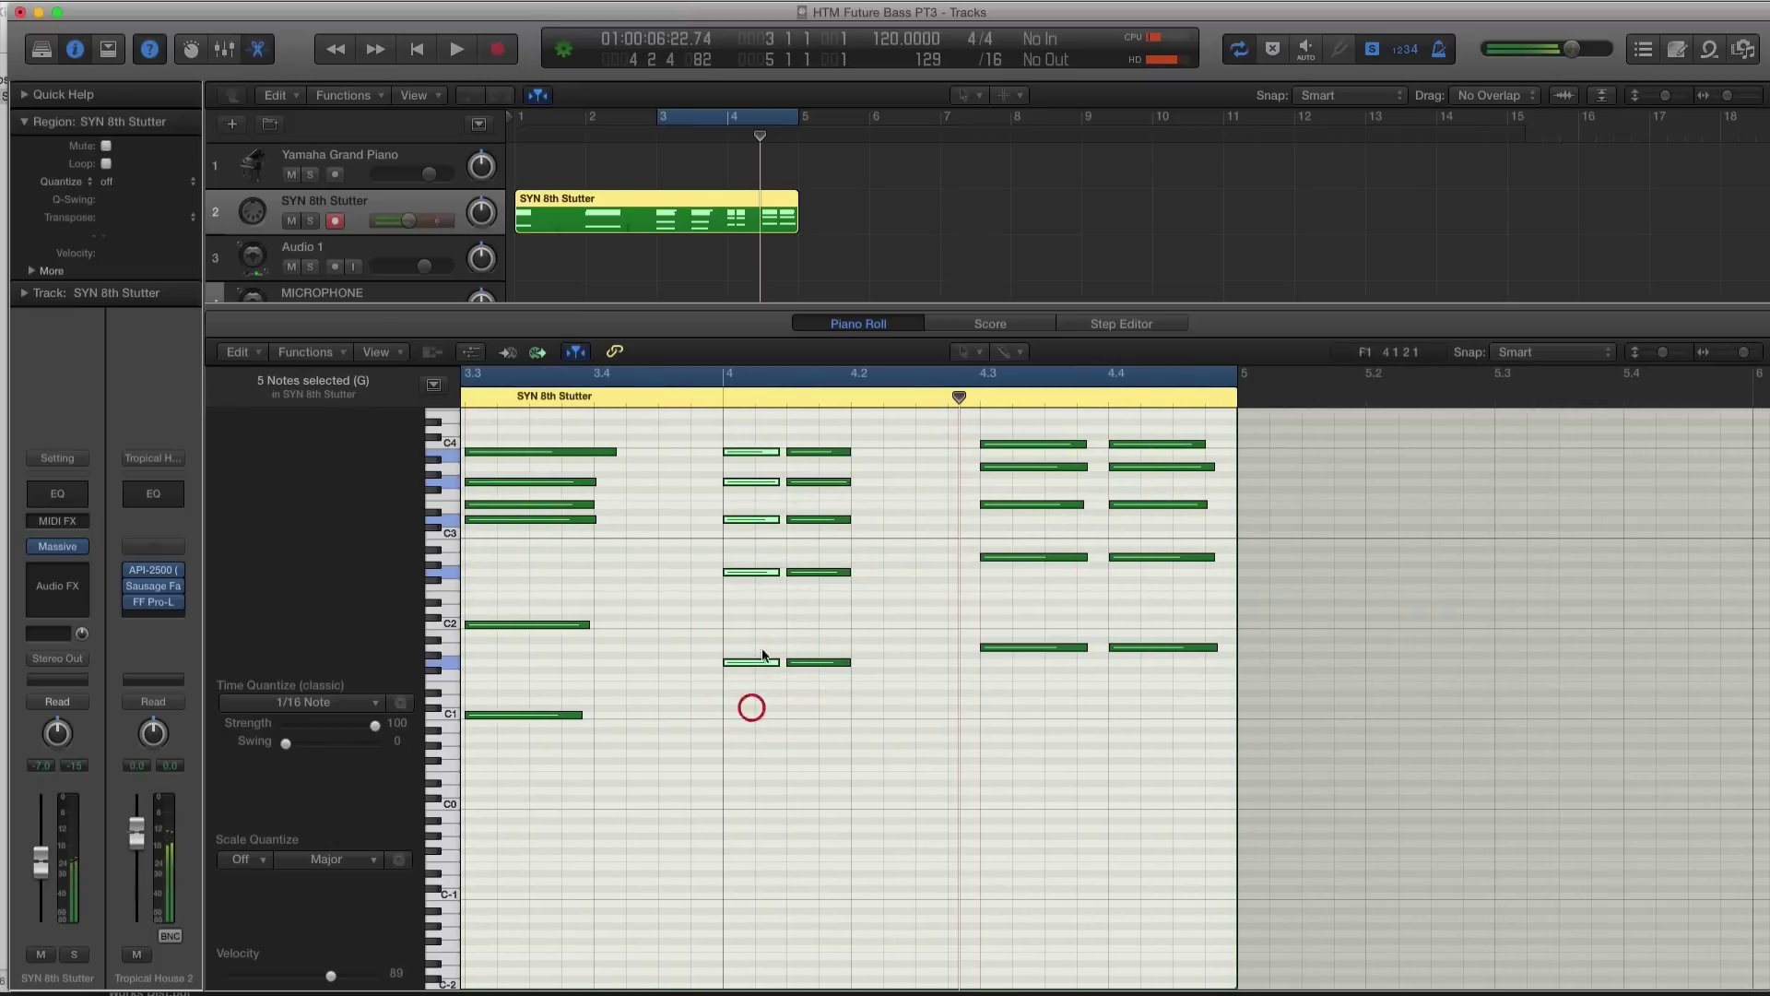
drag(751, 450, 835, 662)
key(space)
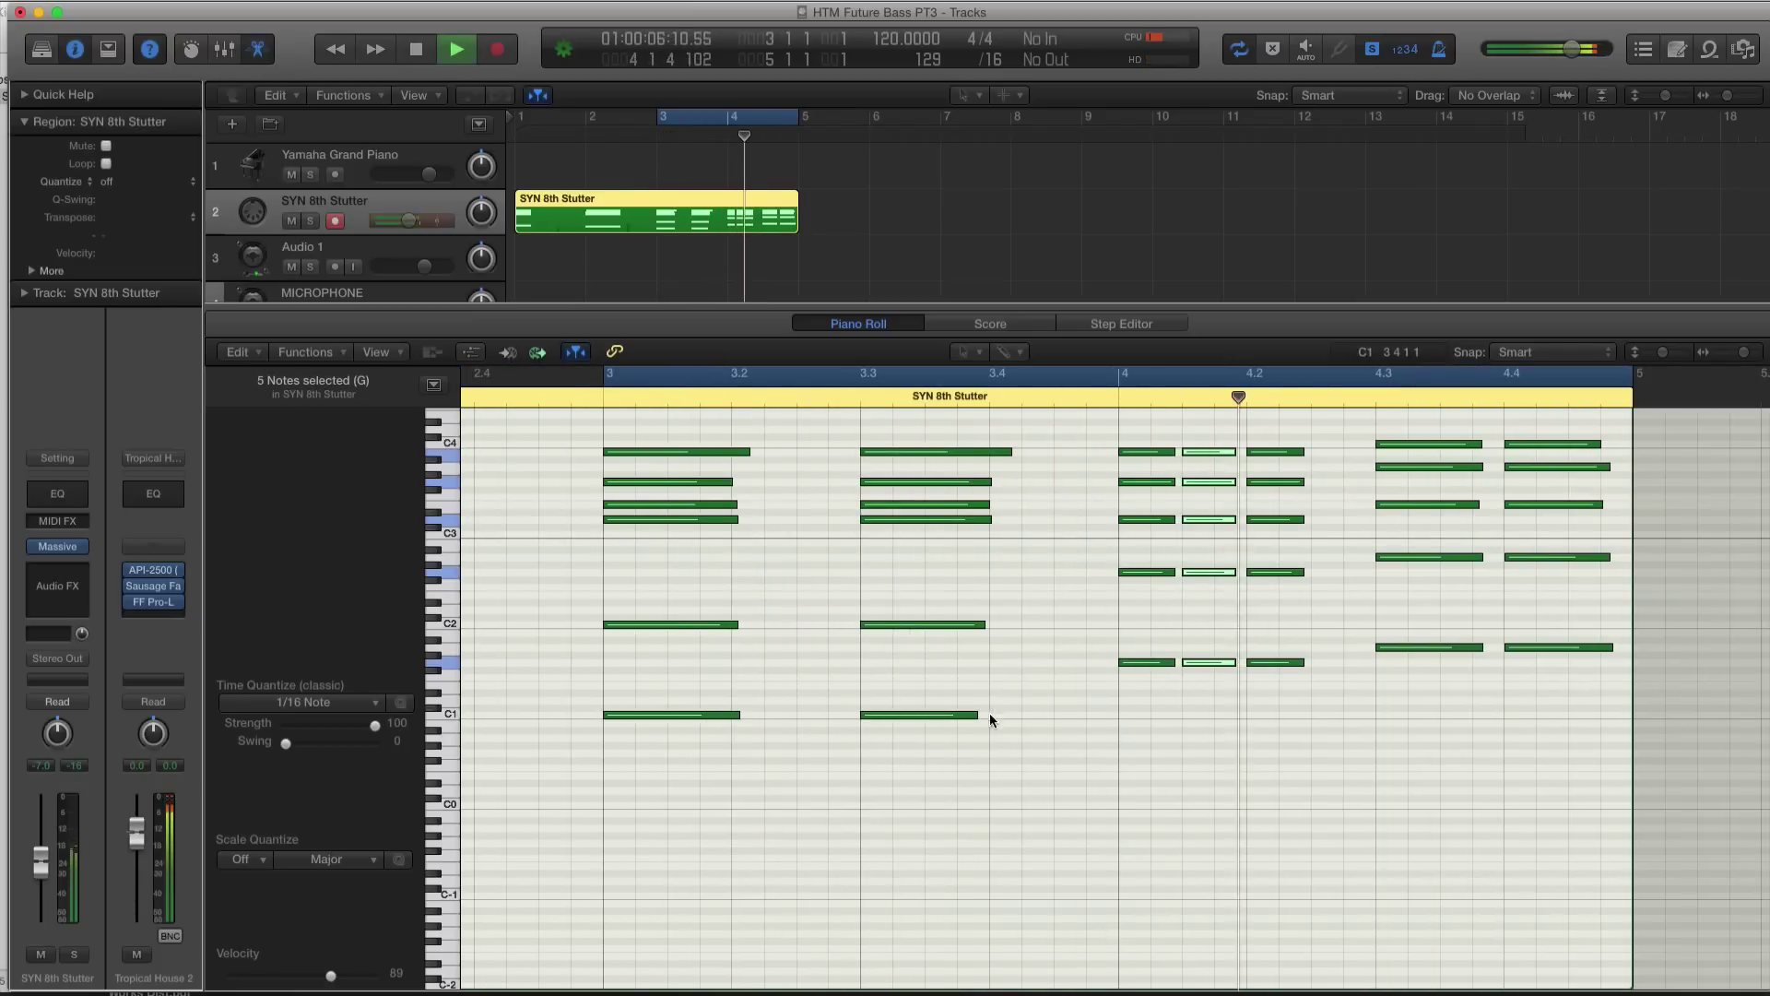
key(space)
Set the cycle to bars 1–5 and lengthen the 4.2 chord's notes to 4.3.
drag(1329, 432, 1340, 661)
drag(518, 117, 793, 123)
key(space)
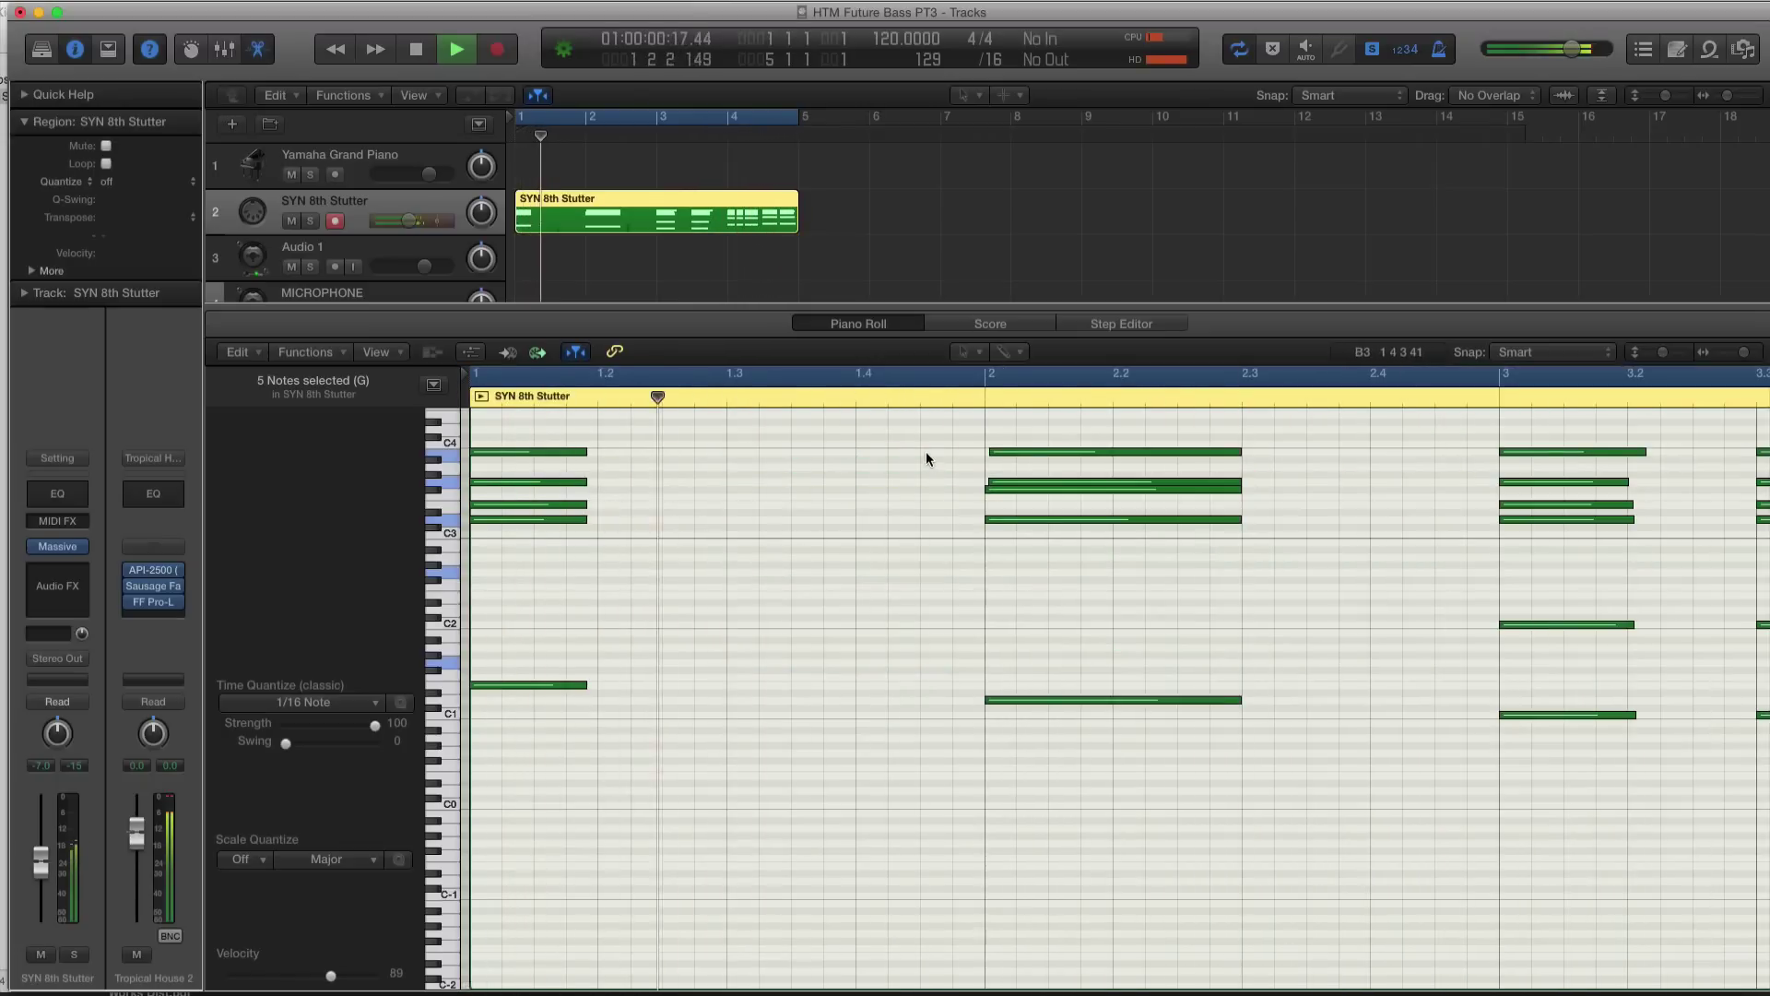
scroll(926, 451, right, 5)
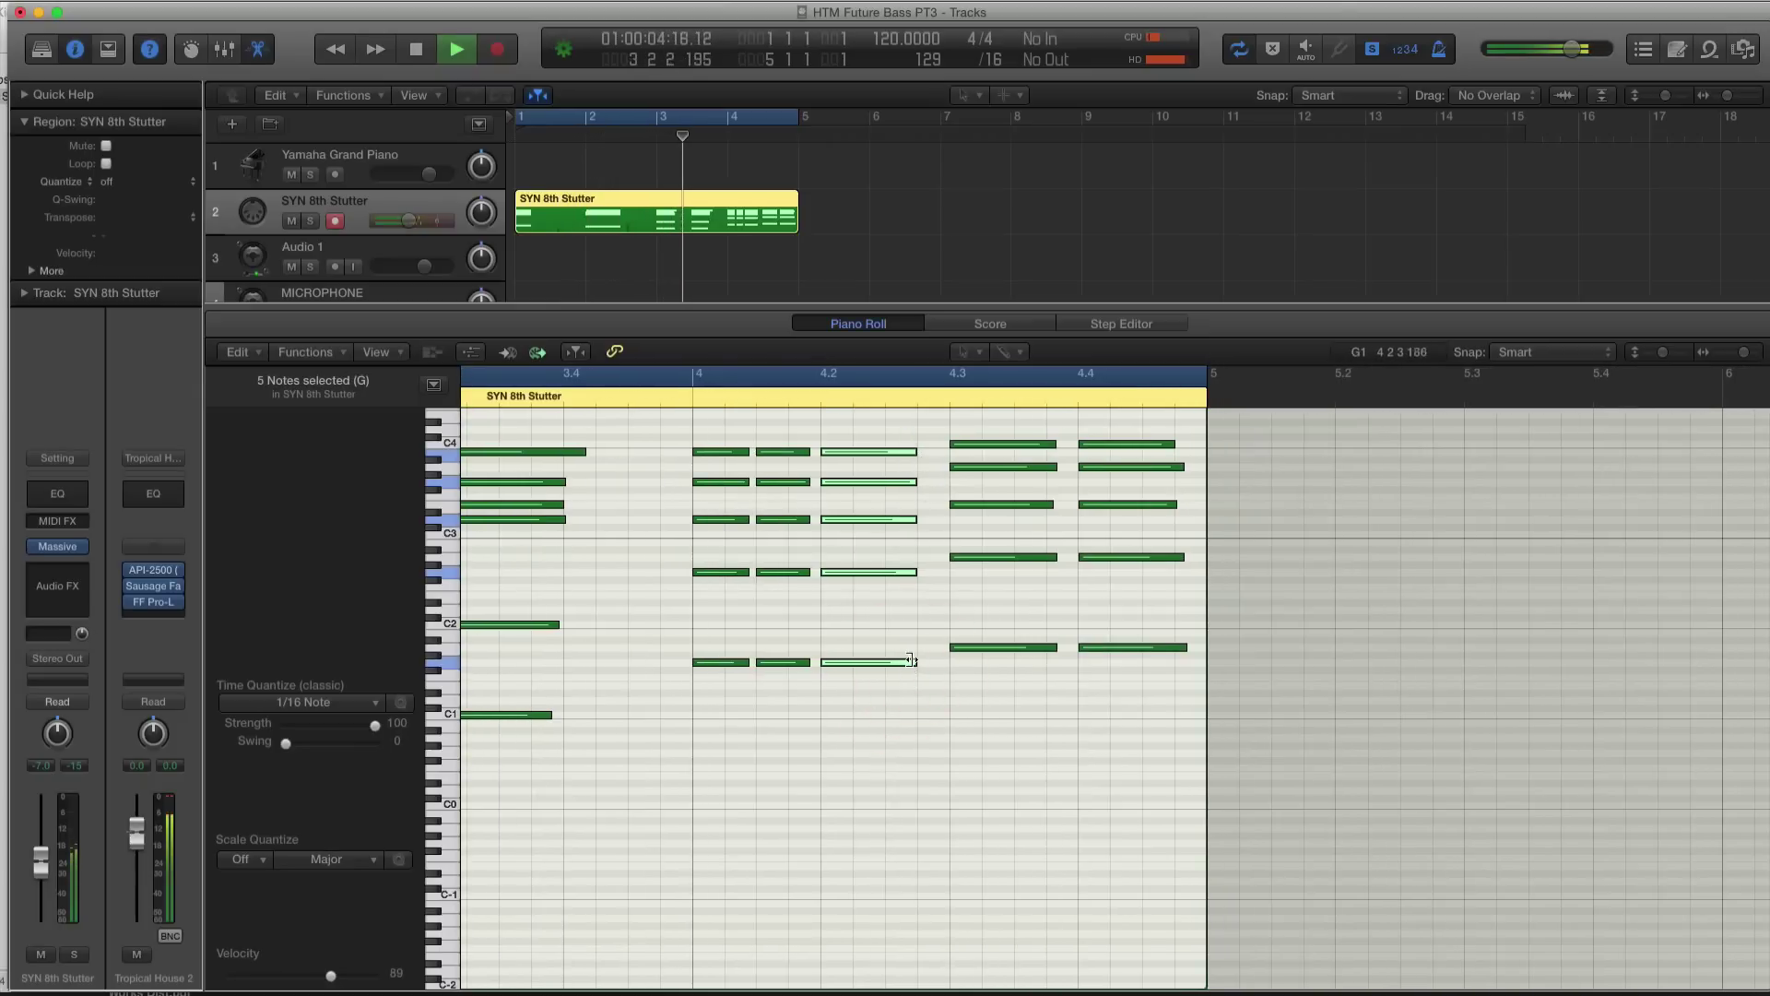
drag(915, 662, 943, 661)
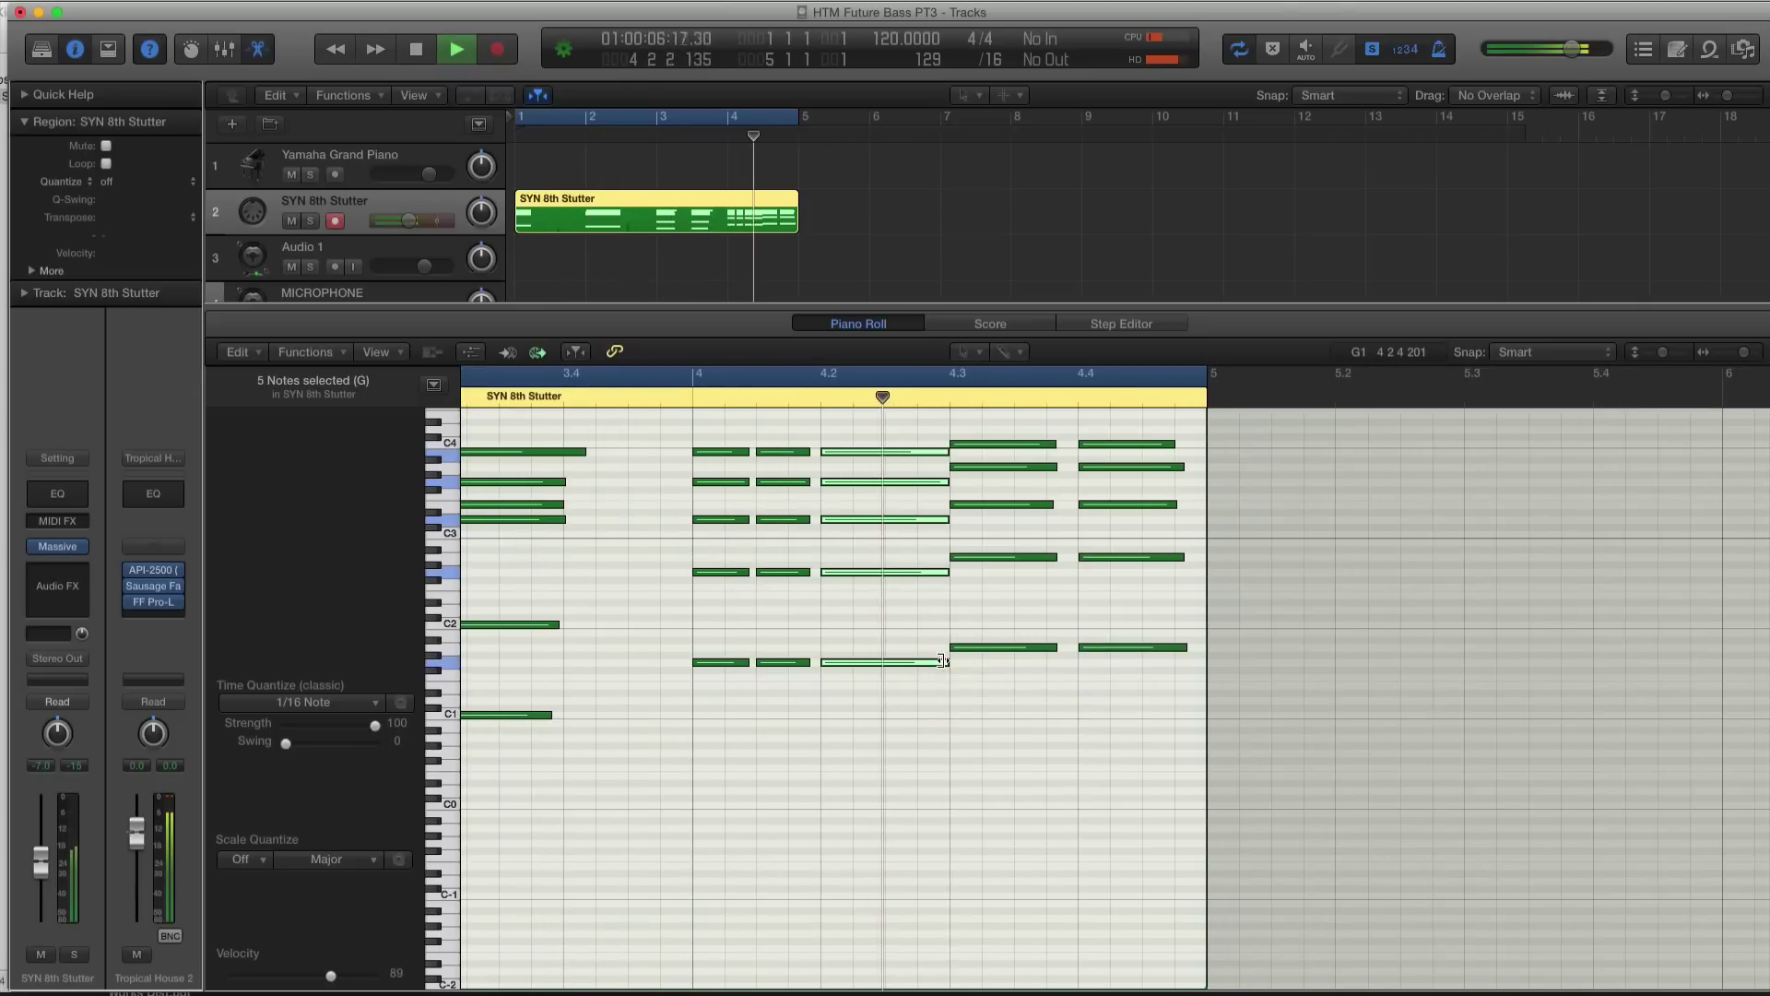
key(space)
Close the note editor, duplicate SYN 8th Stutter as track 3, and open its Massive synth.
key(e)
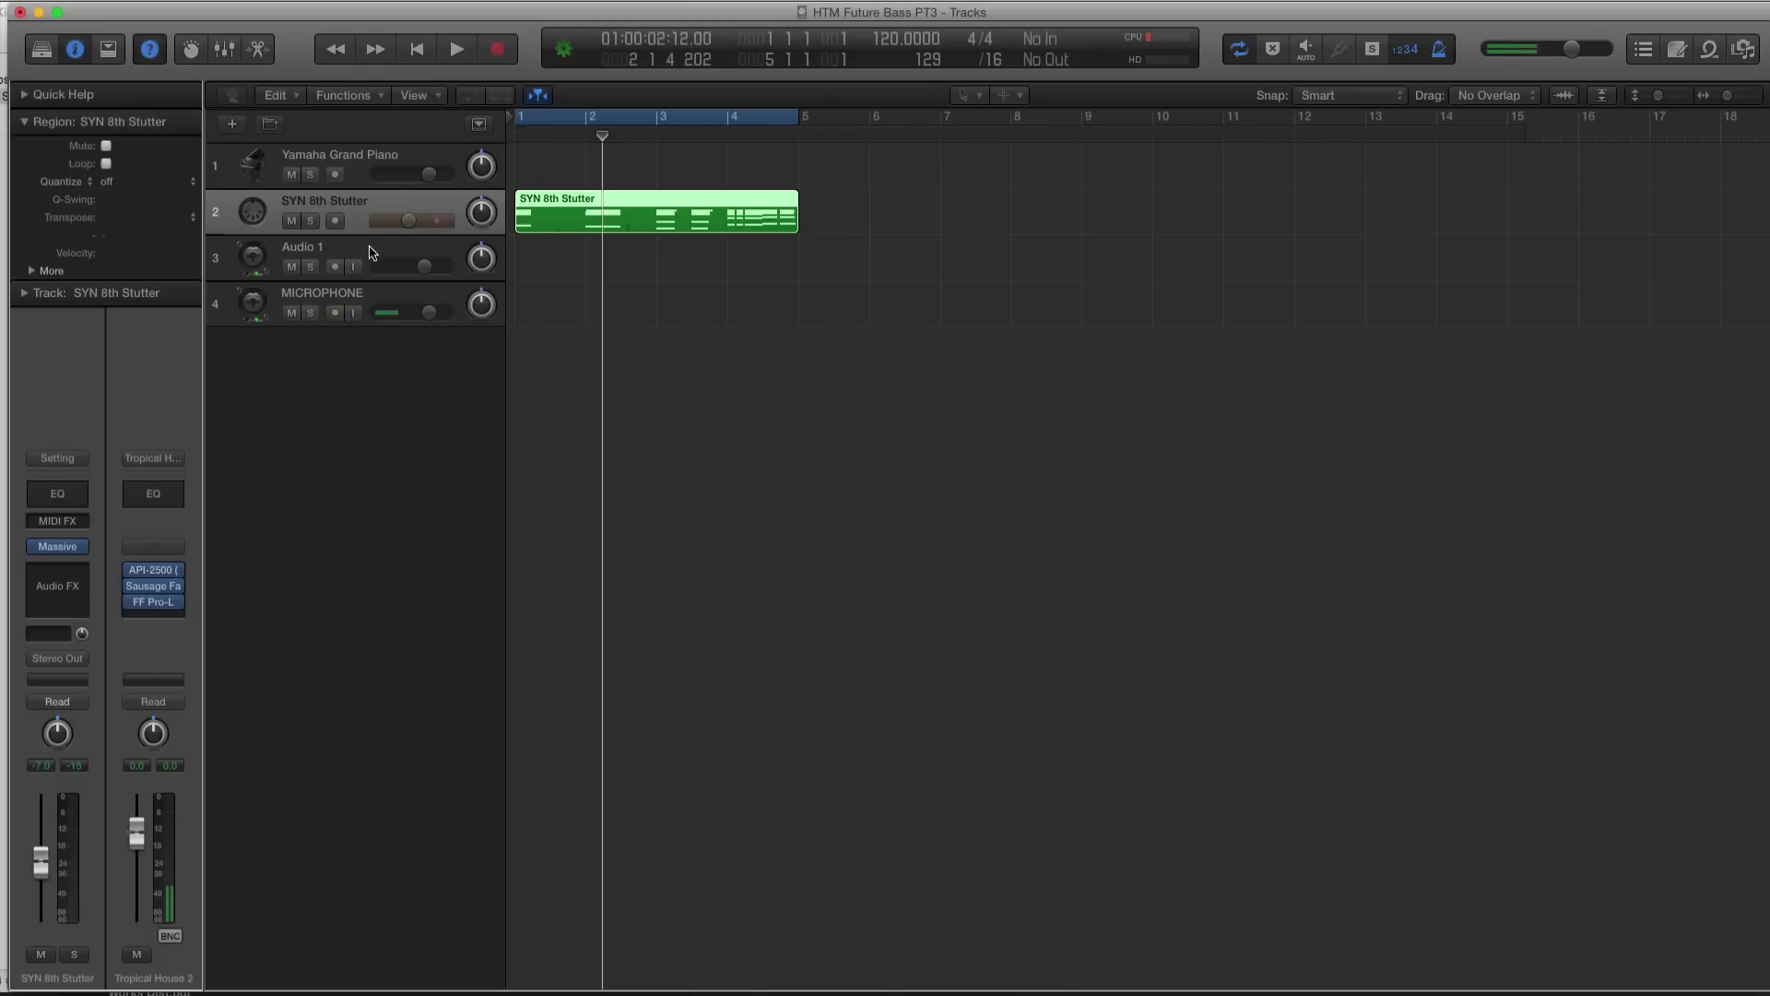
click(350, 205)
click(355, 255)
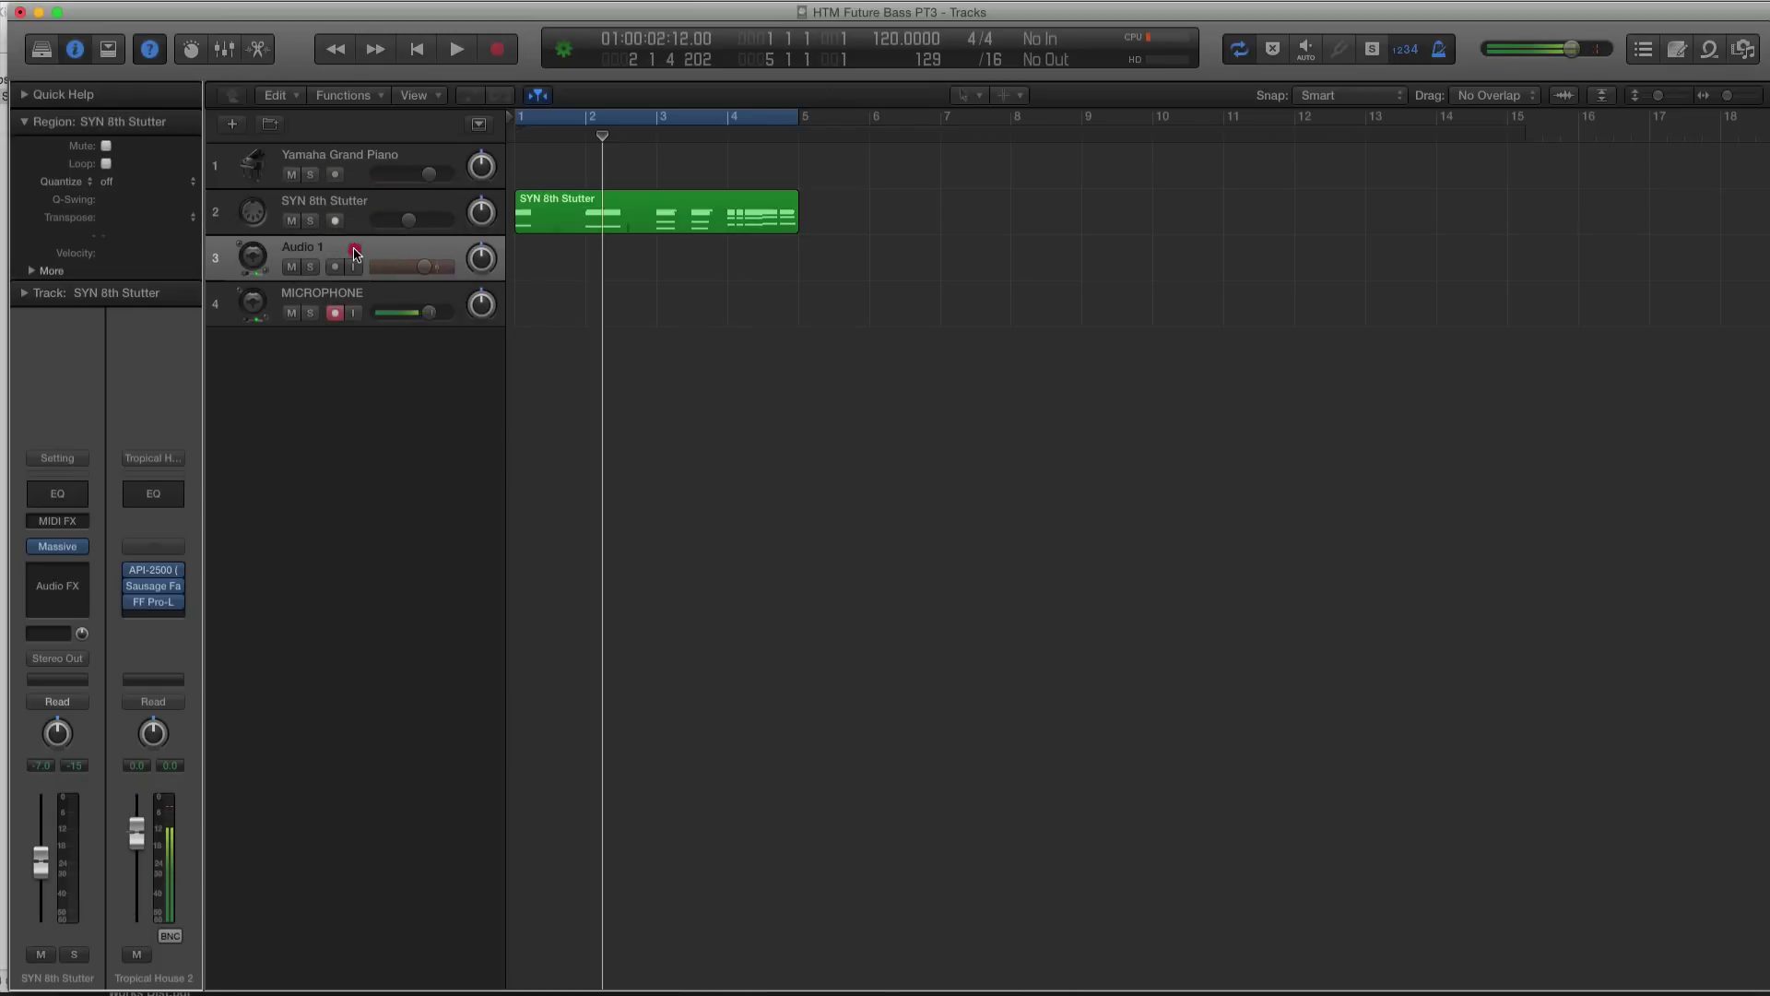
click(353, 225)
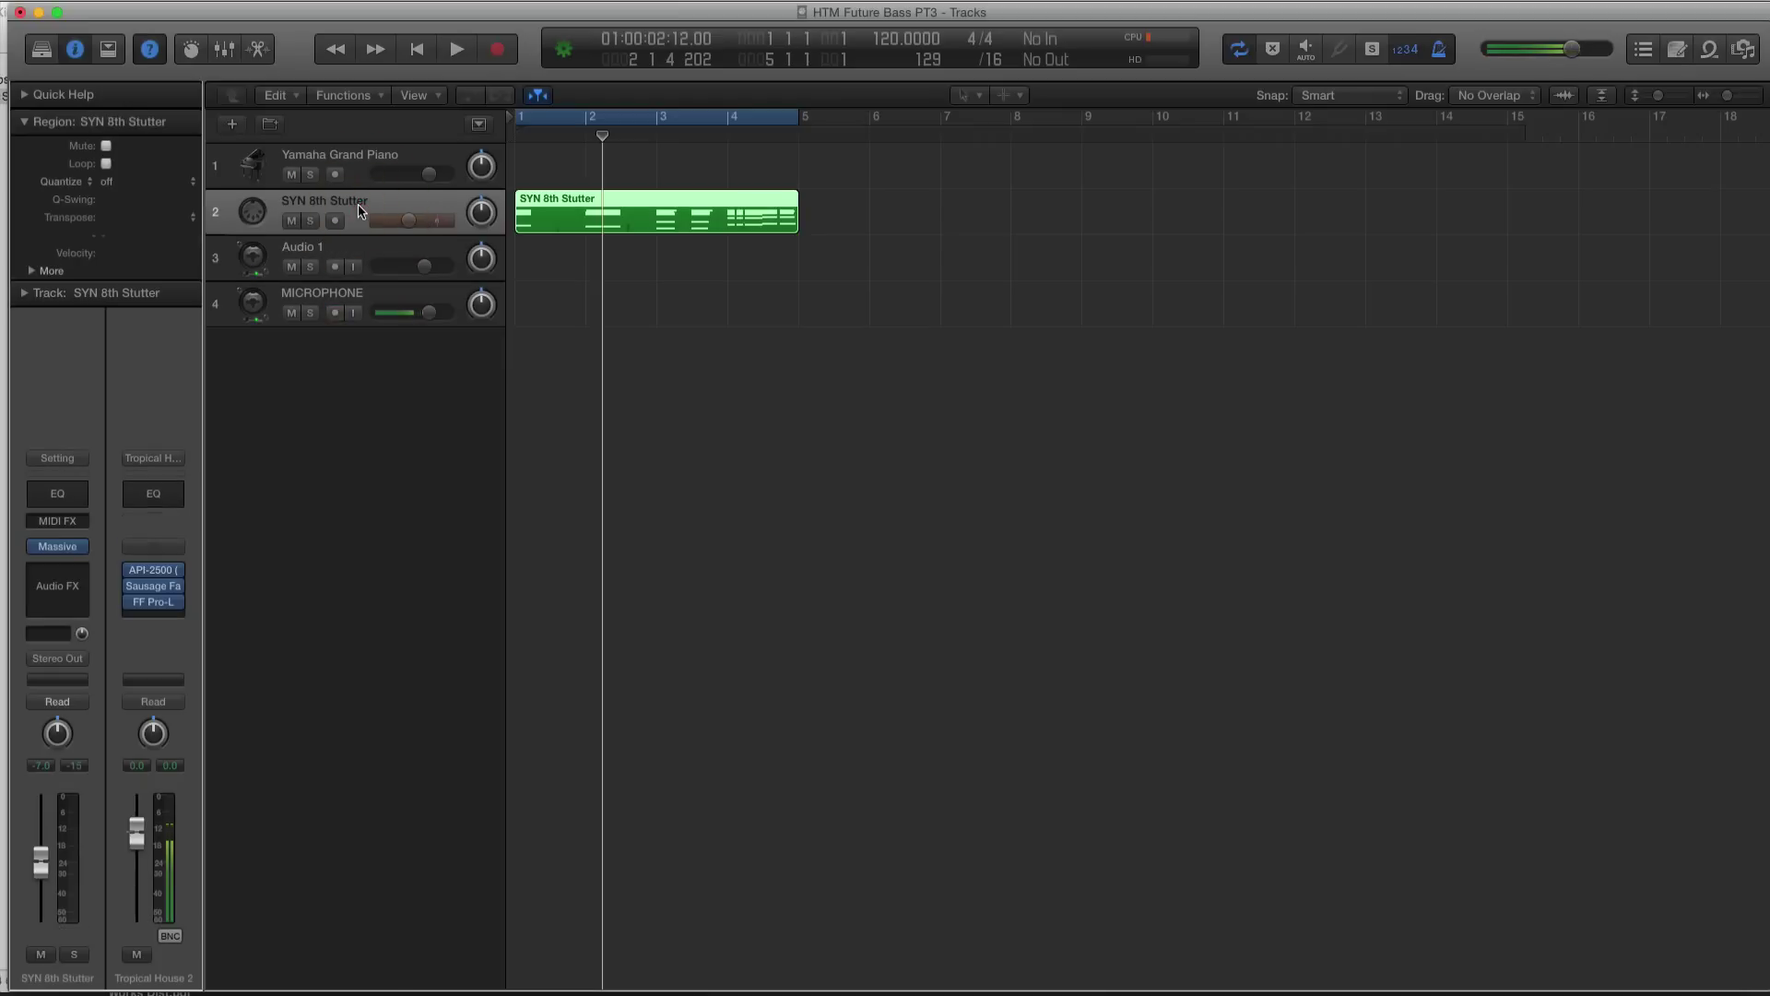
key(super+d)
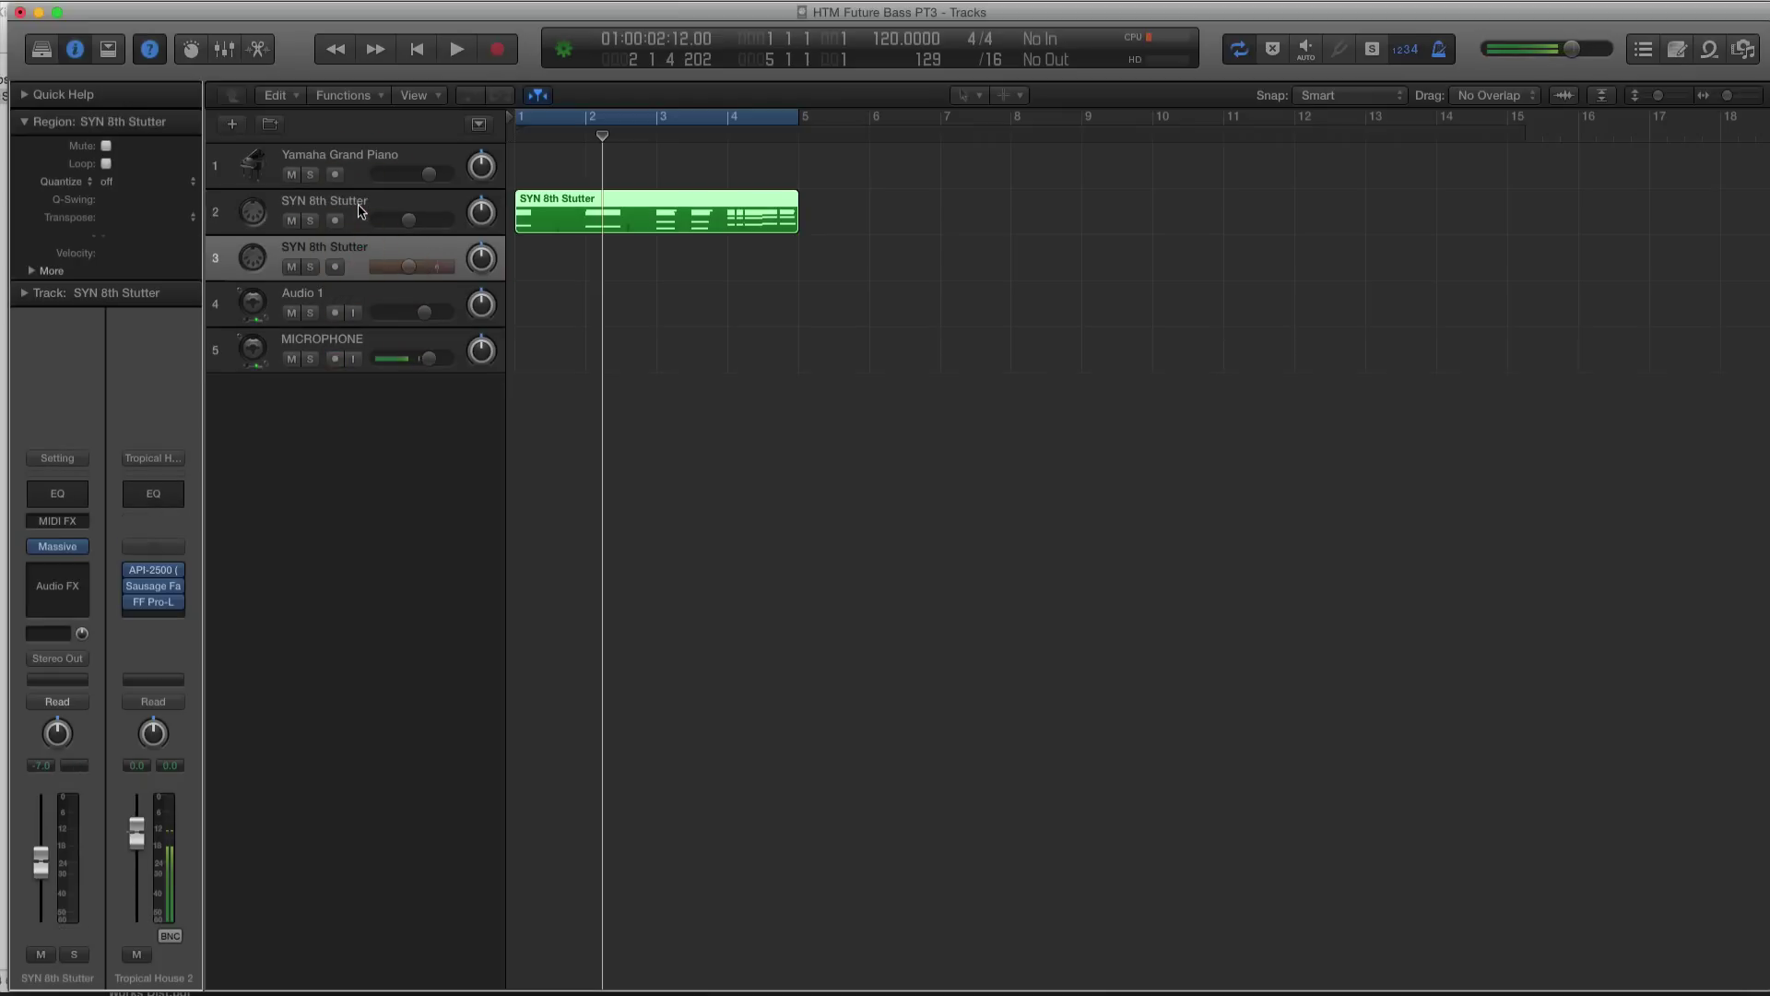
click(59, 544)
Load SSW Biggest Ever from Floom Future Bass V.1 and mute the original SYN 8th Stutter track.
click(798, 174)
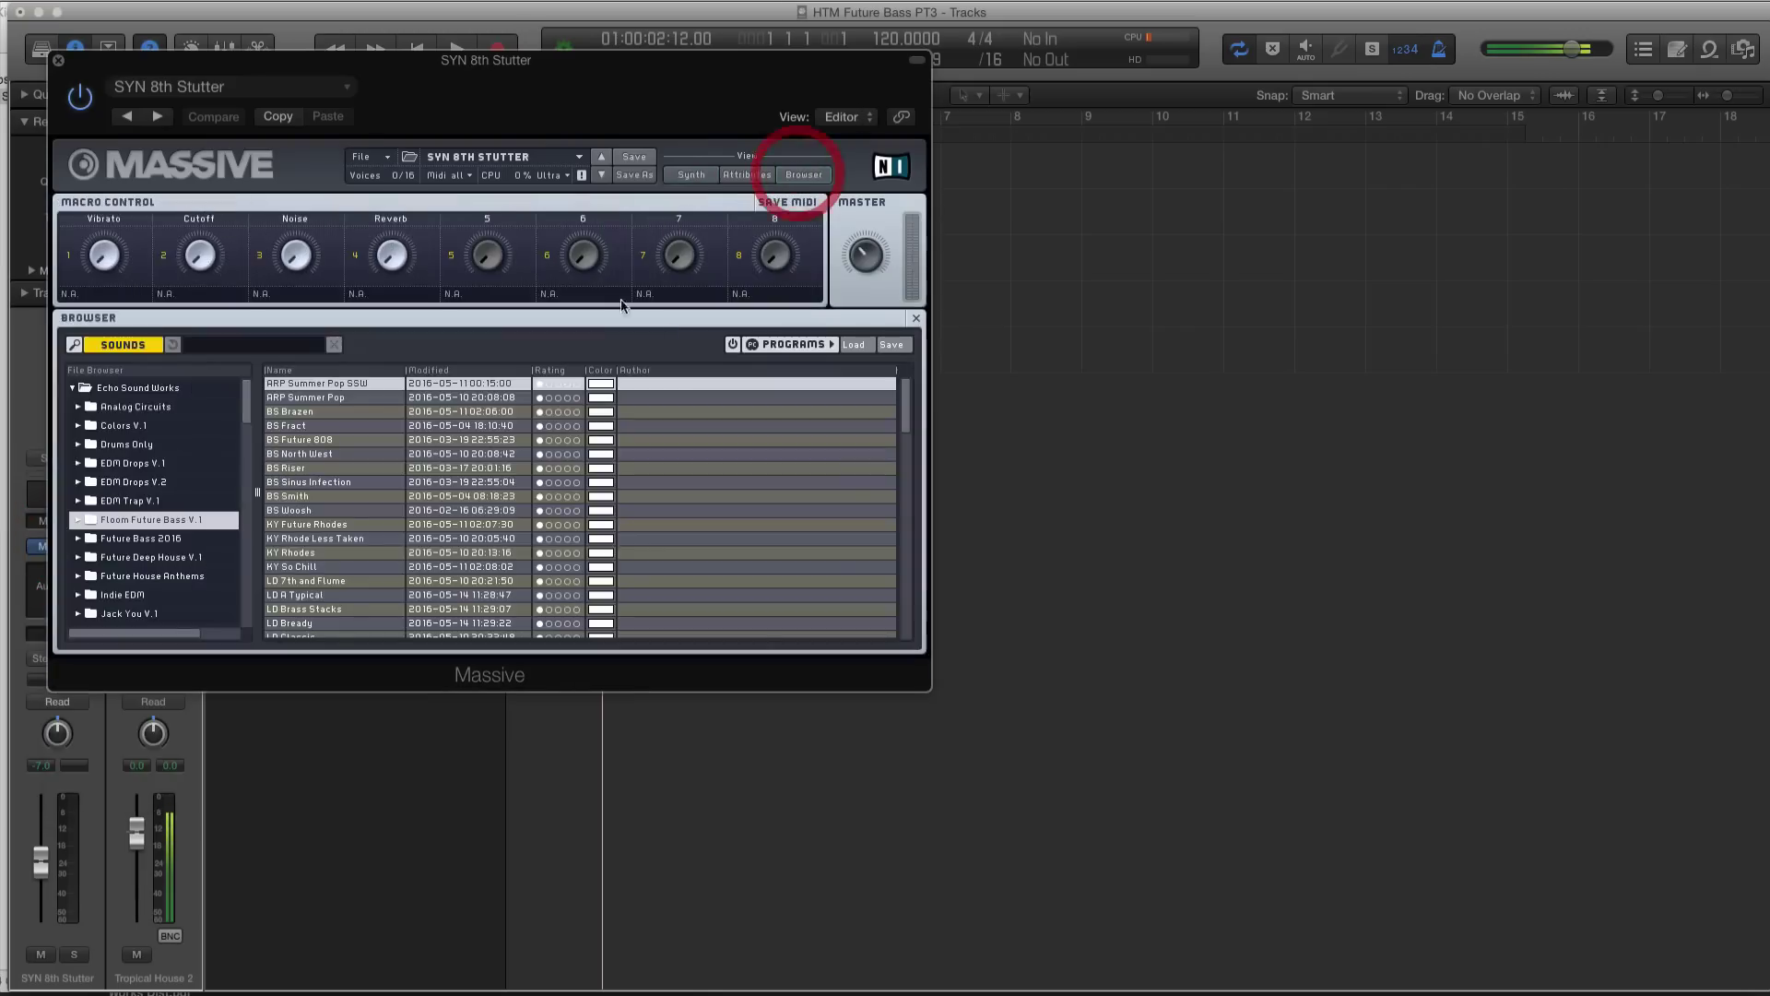
scroll(359, 468, down, 10)
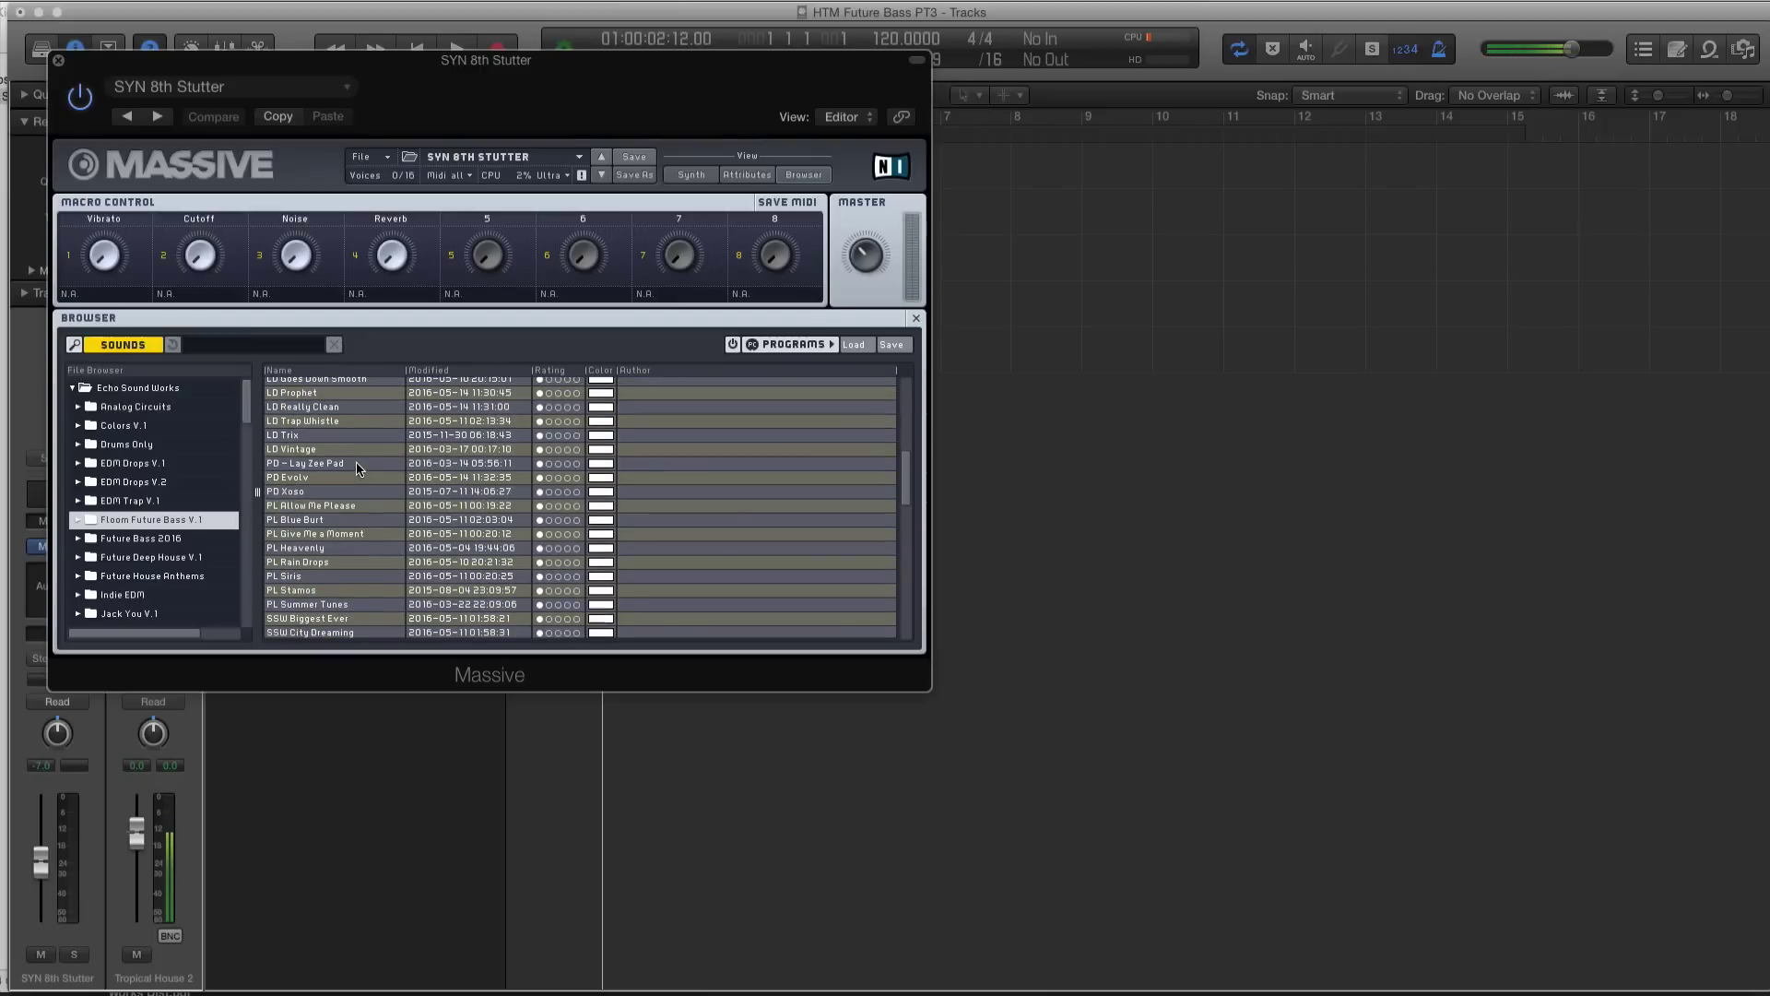
scroll(354, 571, down, 5)
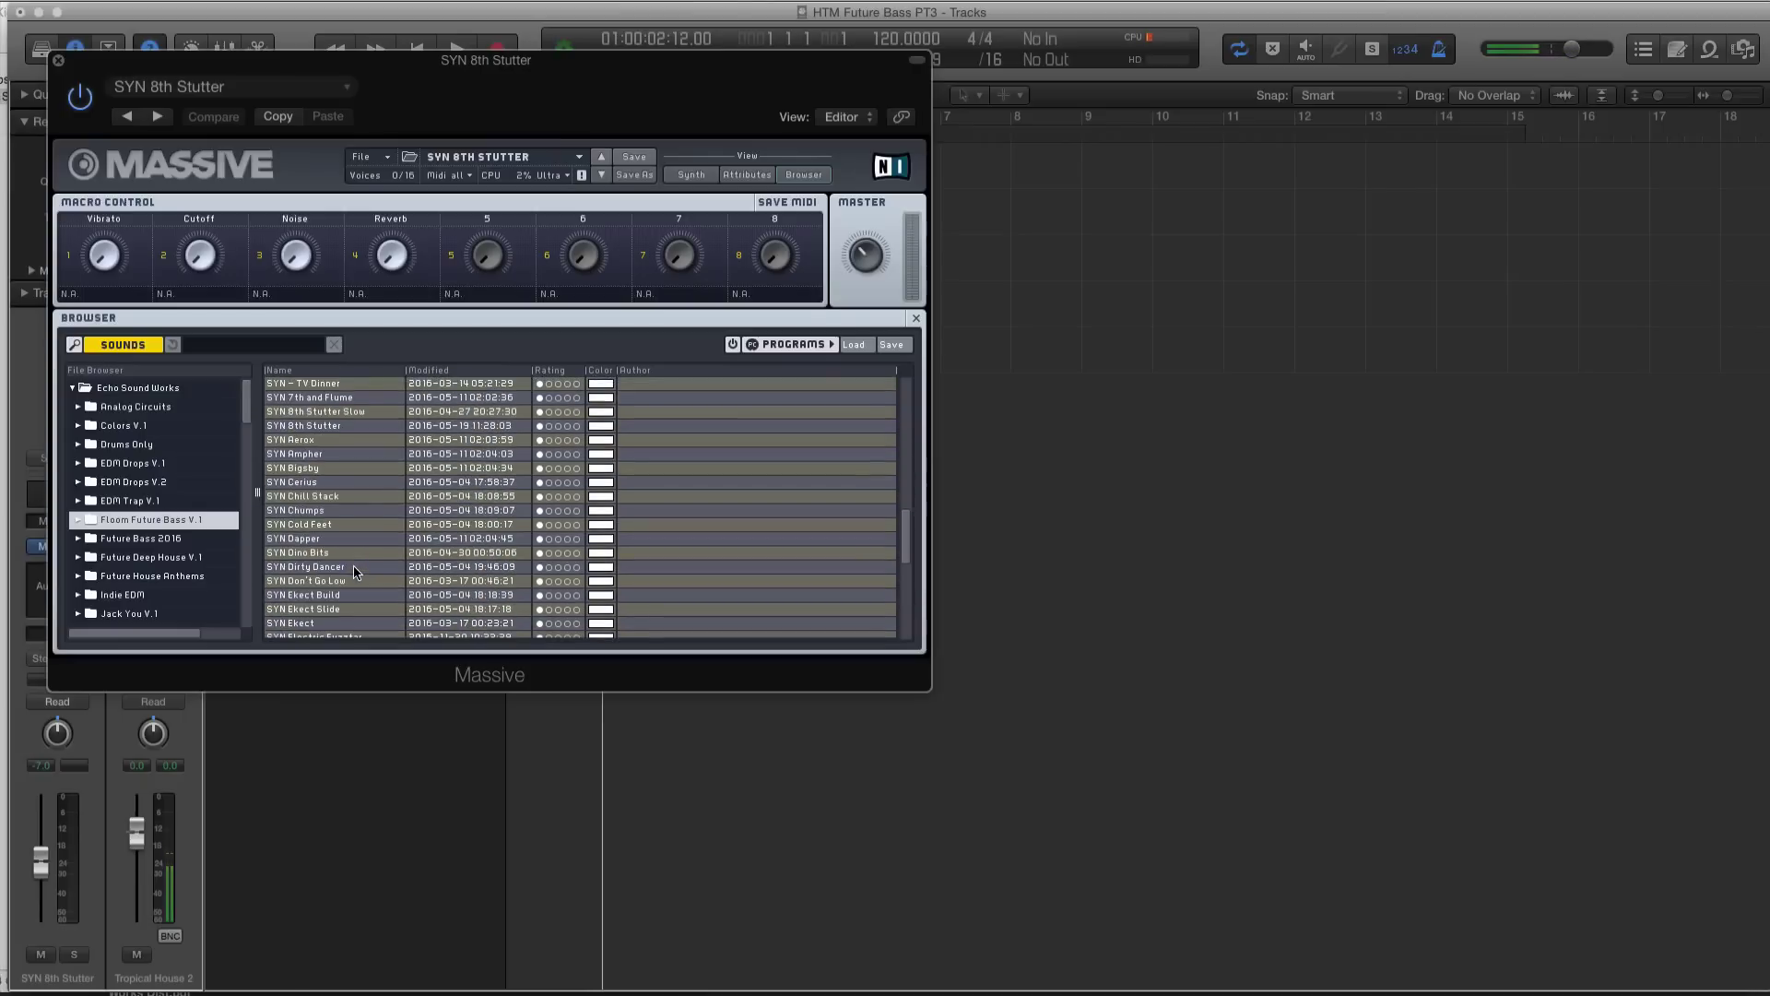
scroll(355, 572, down, 1)
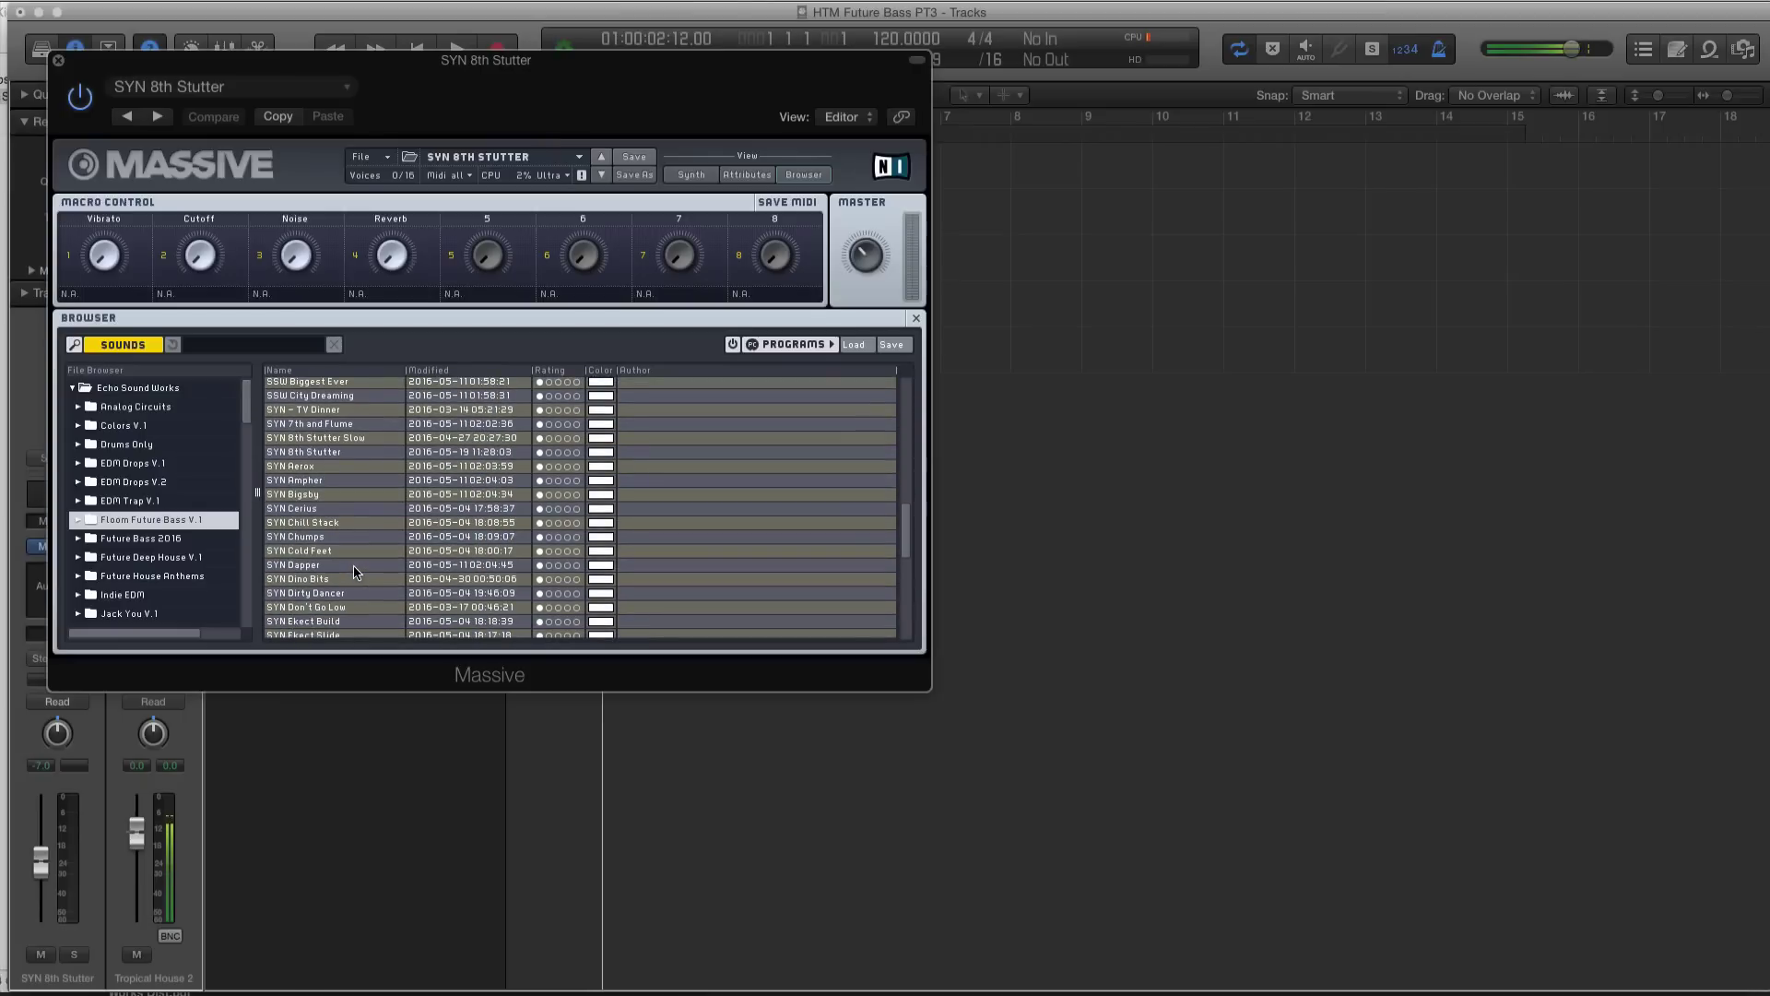
scroll(335, 524, up, 1)
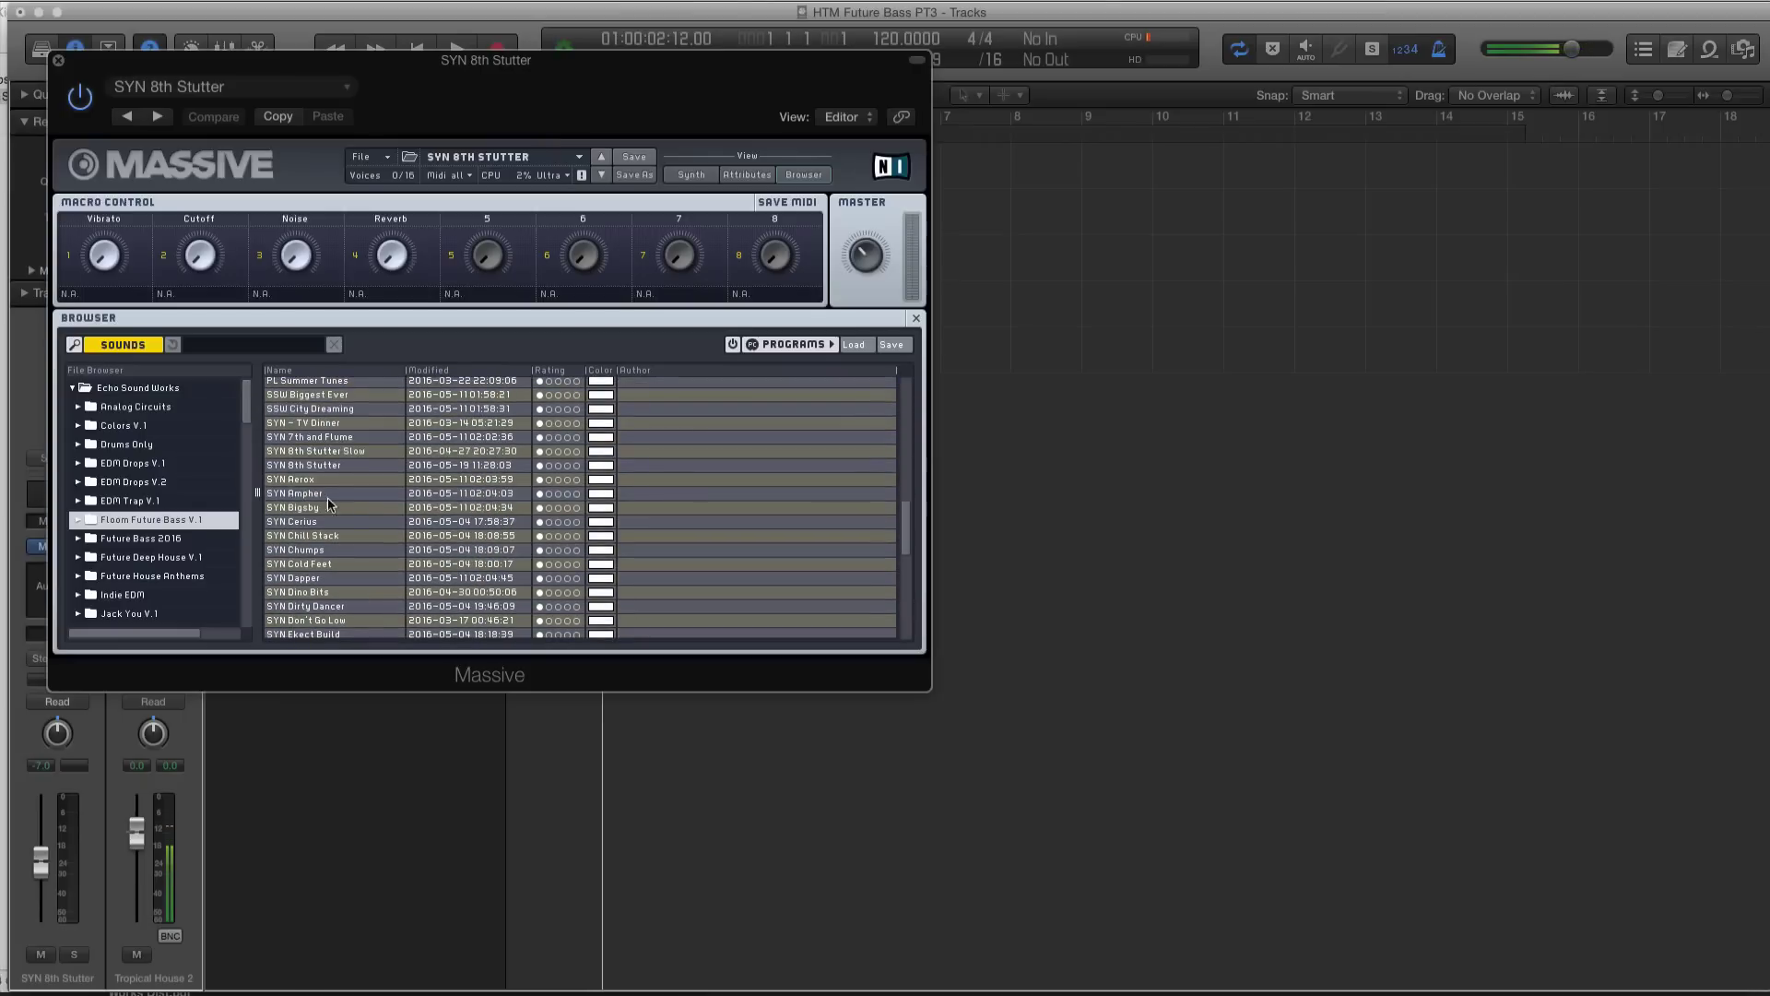
scroll(341, 489, down, 9)
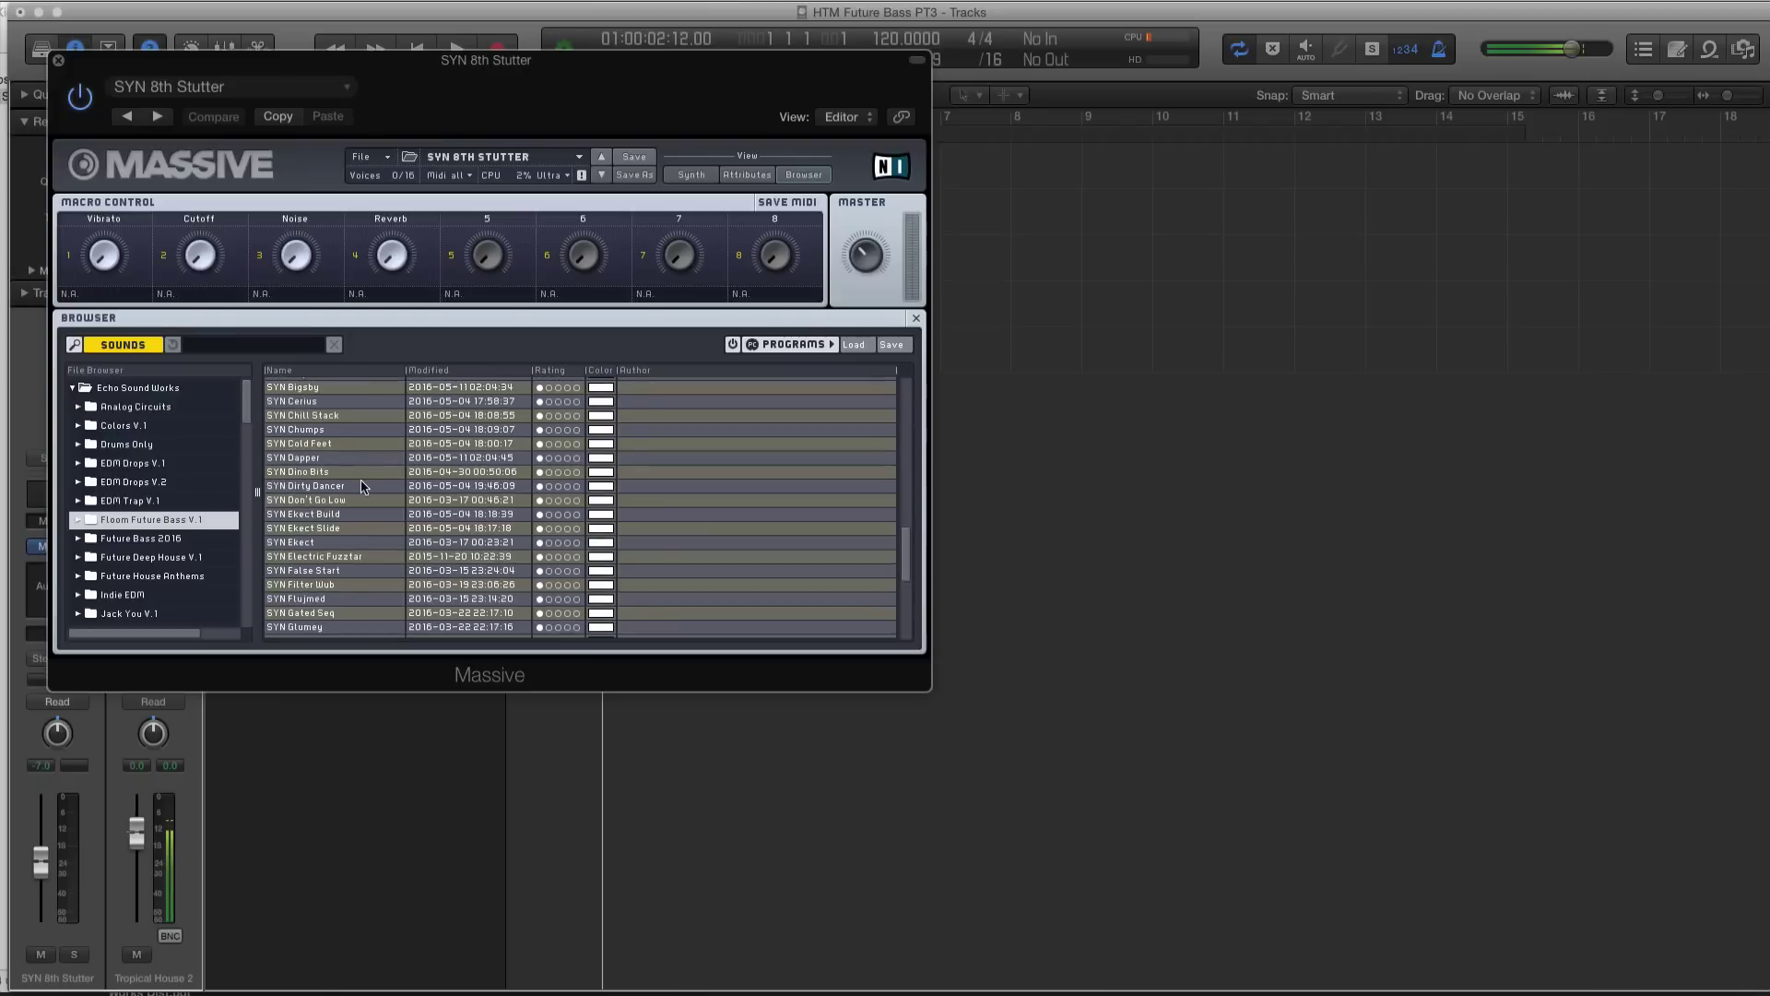
scroll(363, 486, up, 1)
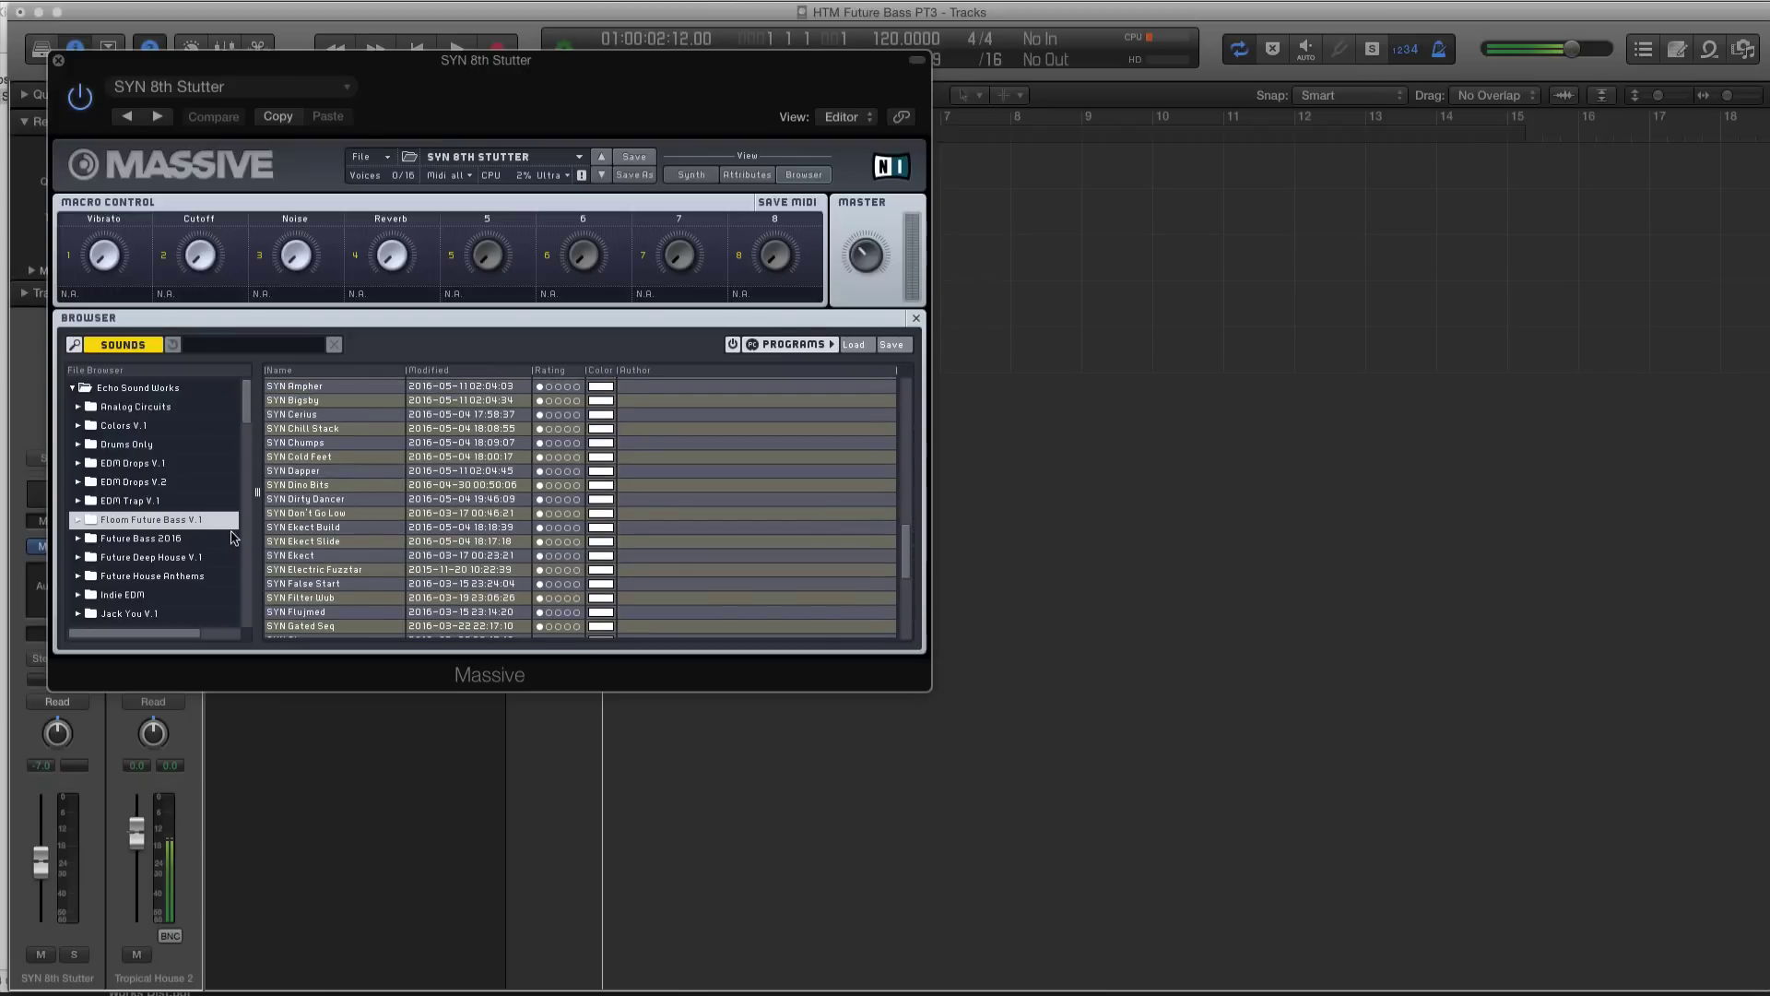
scroll(343, 526, up, 10)
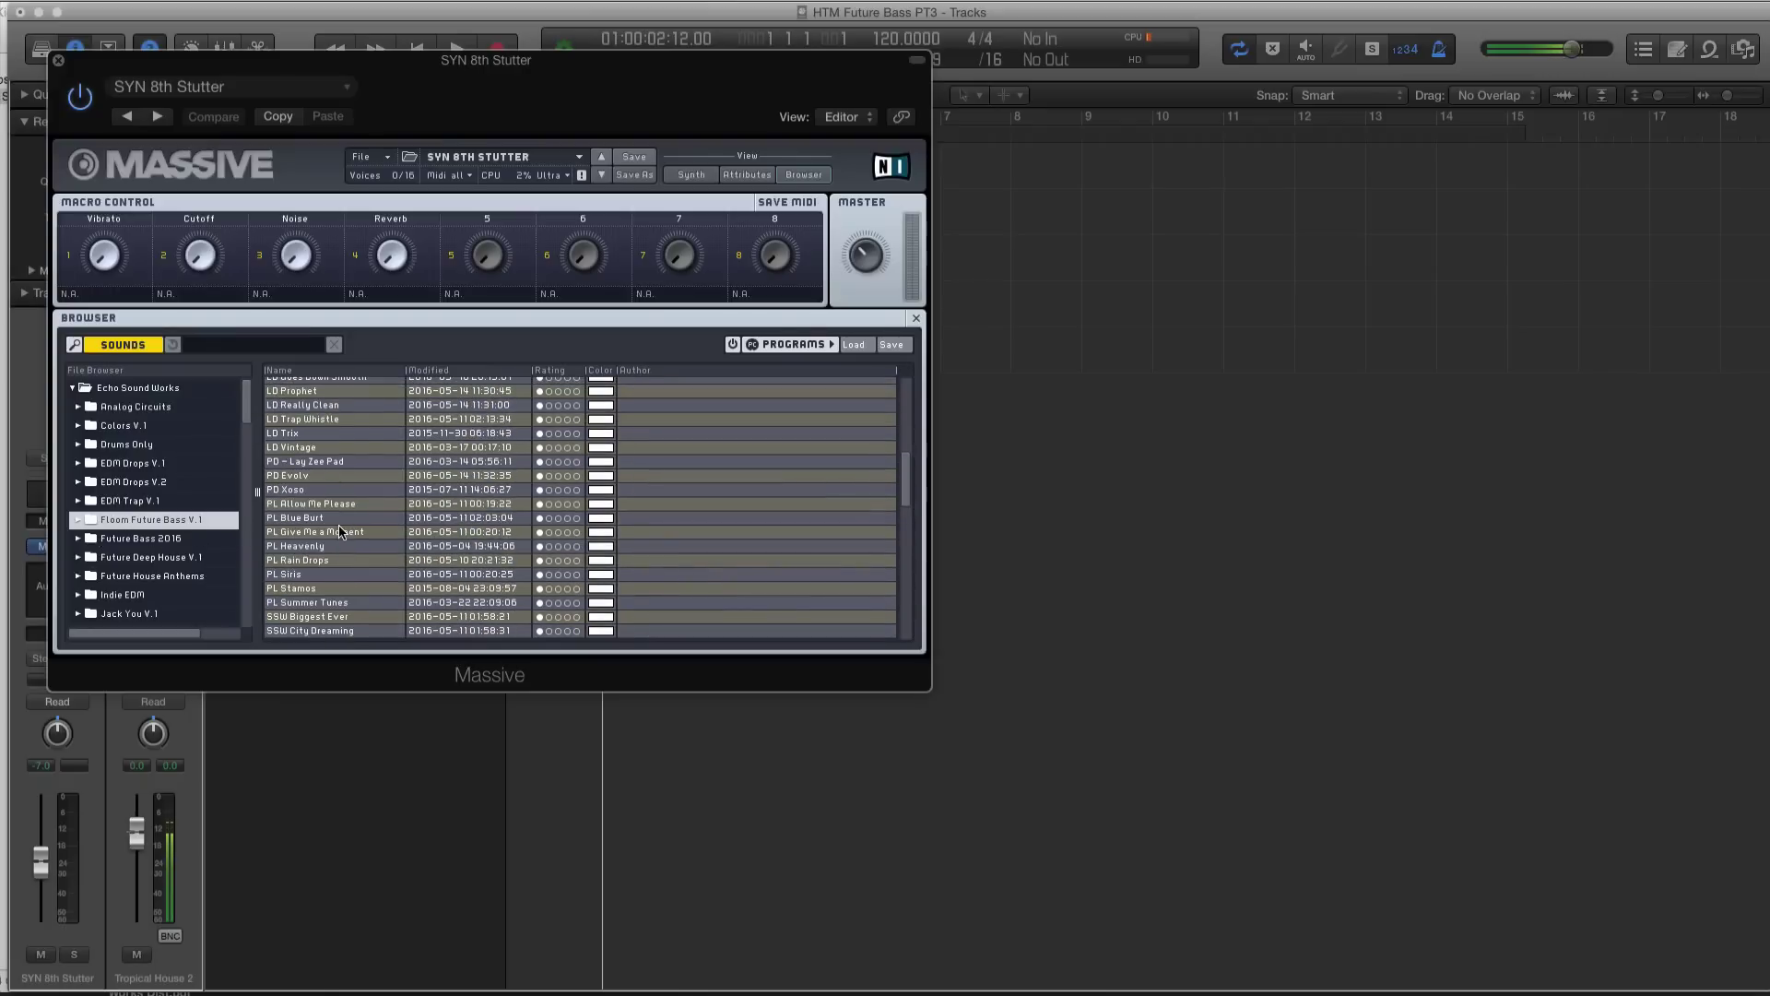
scroll(314, 533, down, 1)
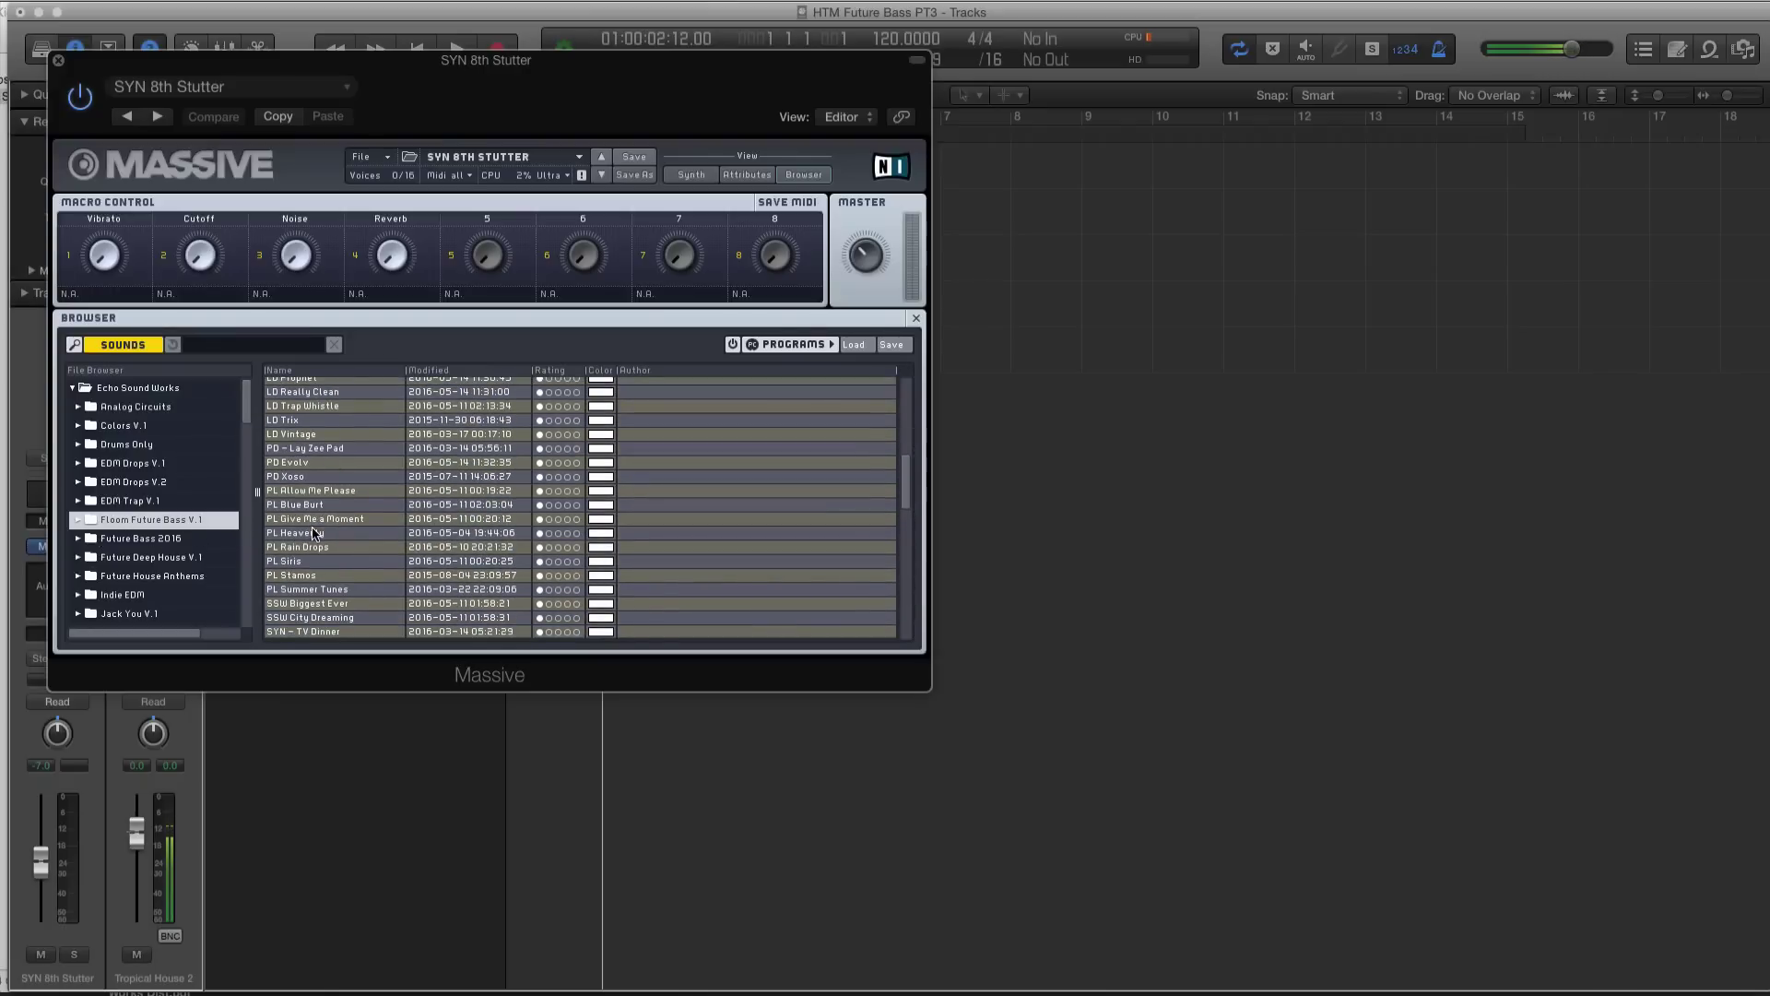
scroll(310, 526, down, 3)
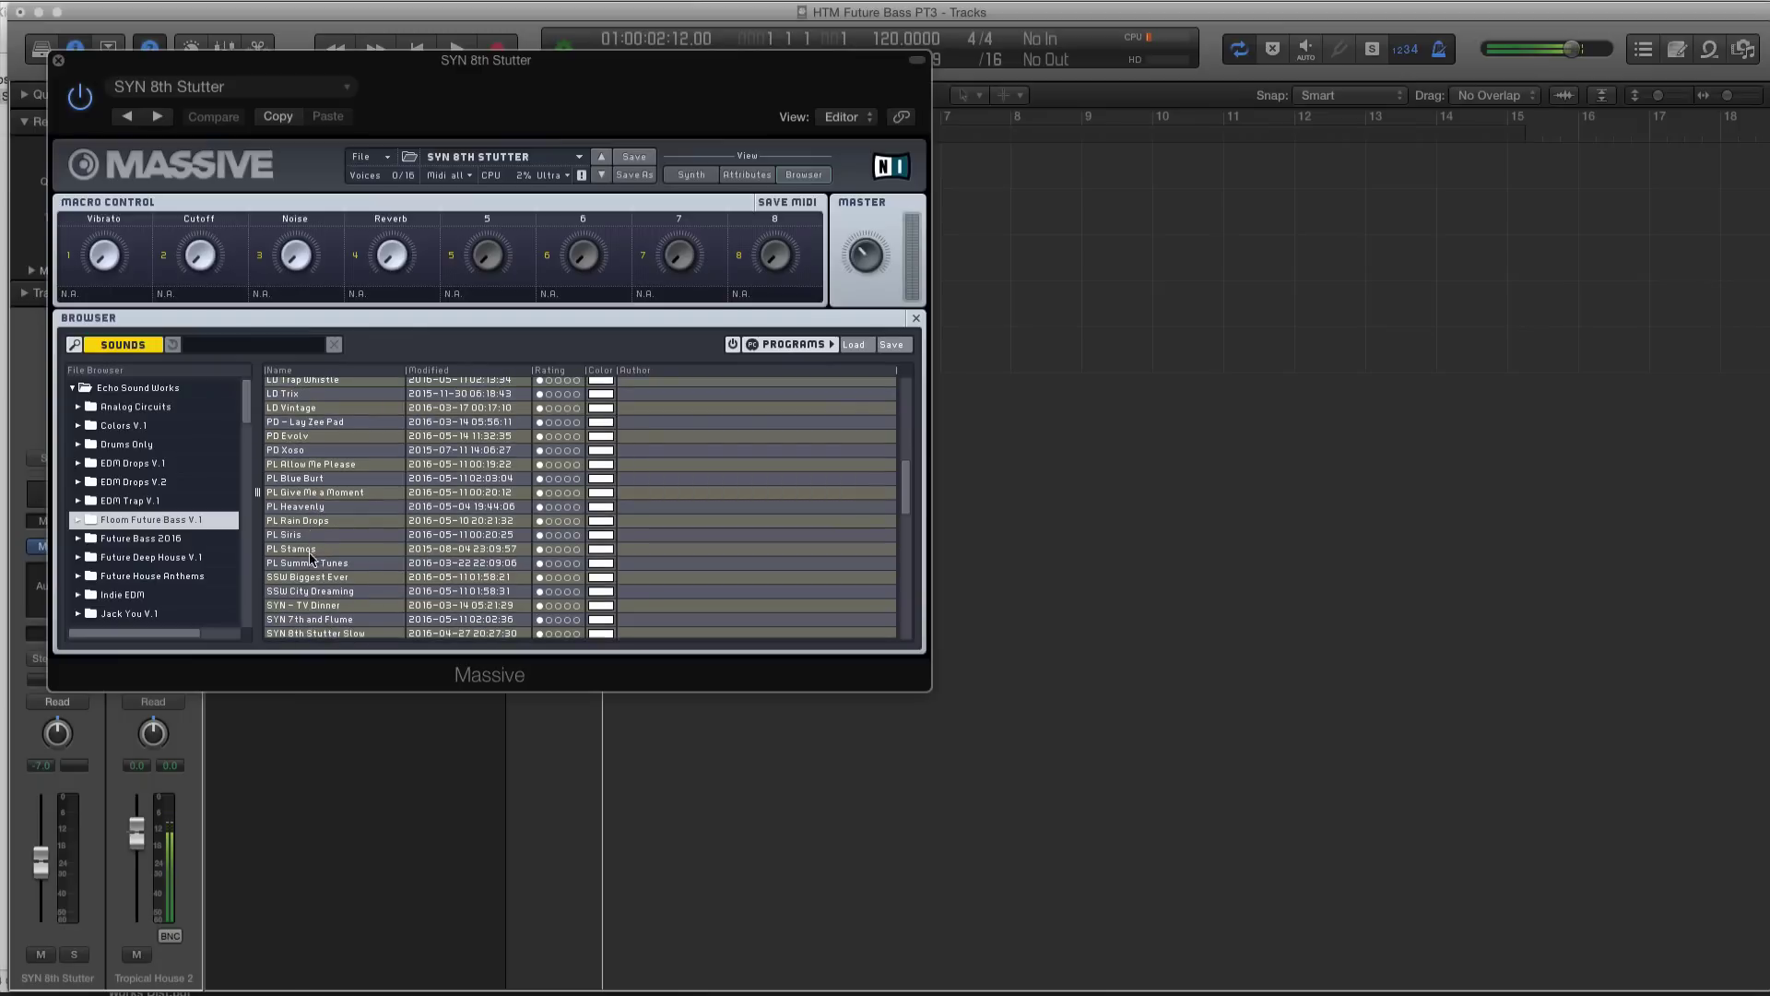
click(317, 565)
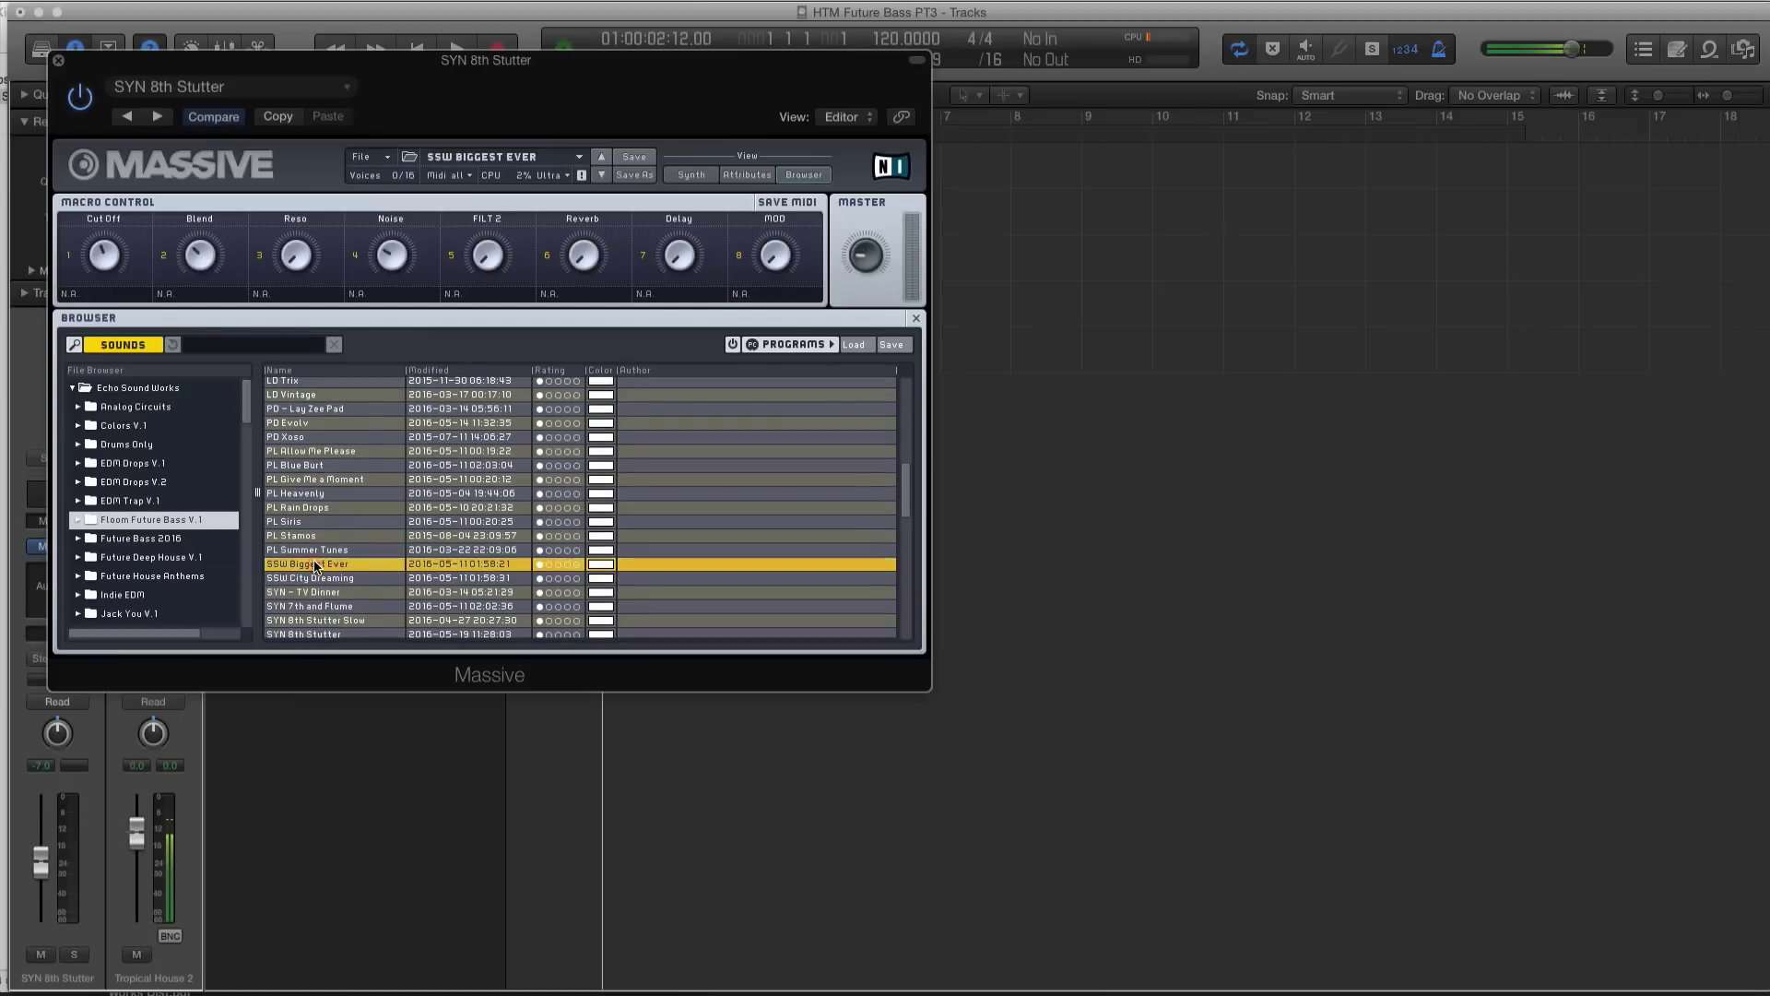
drag(189, 64, 1037, 95)
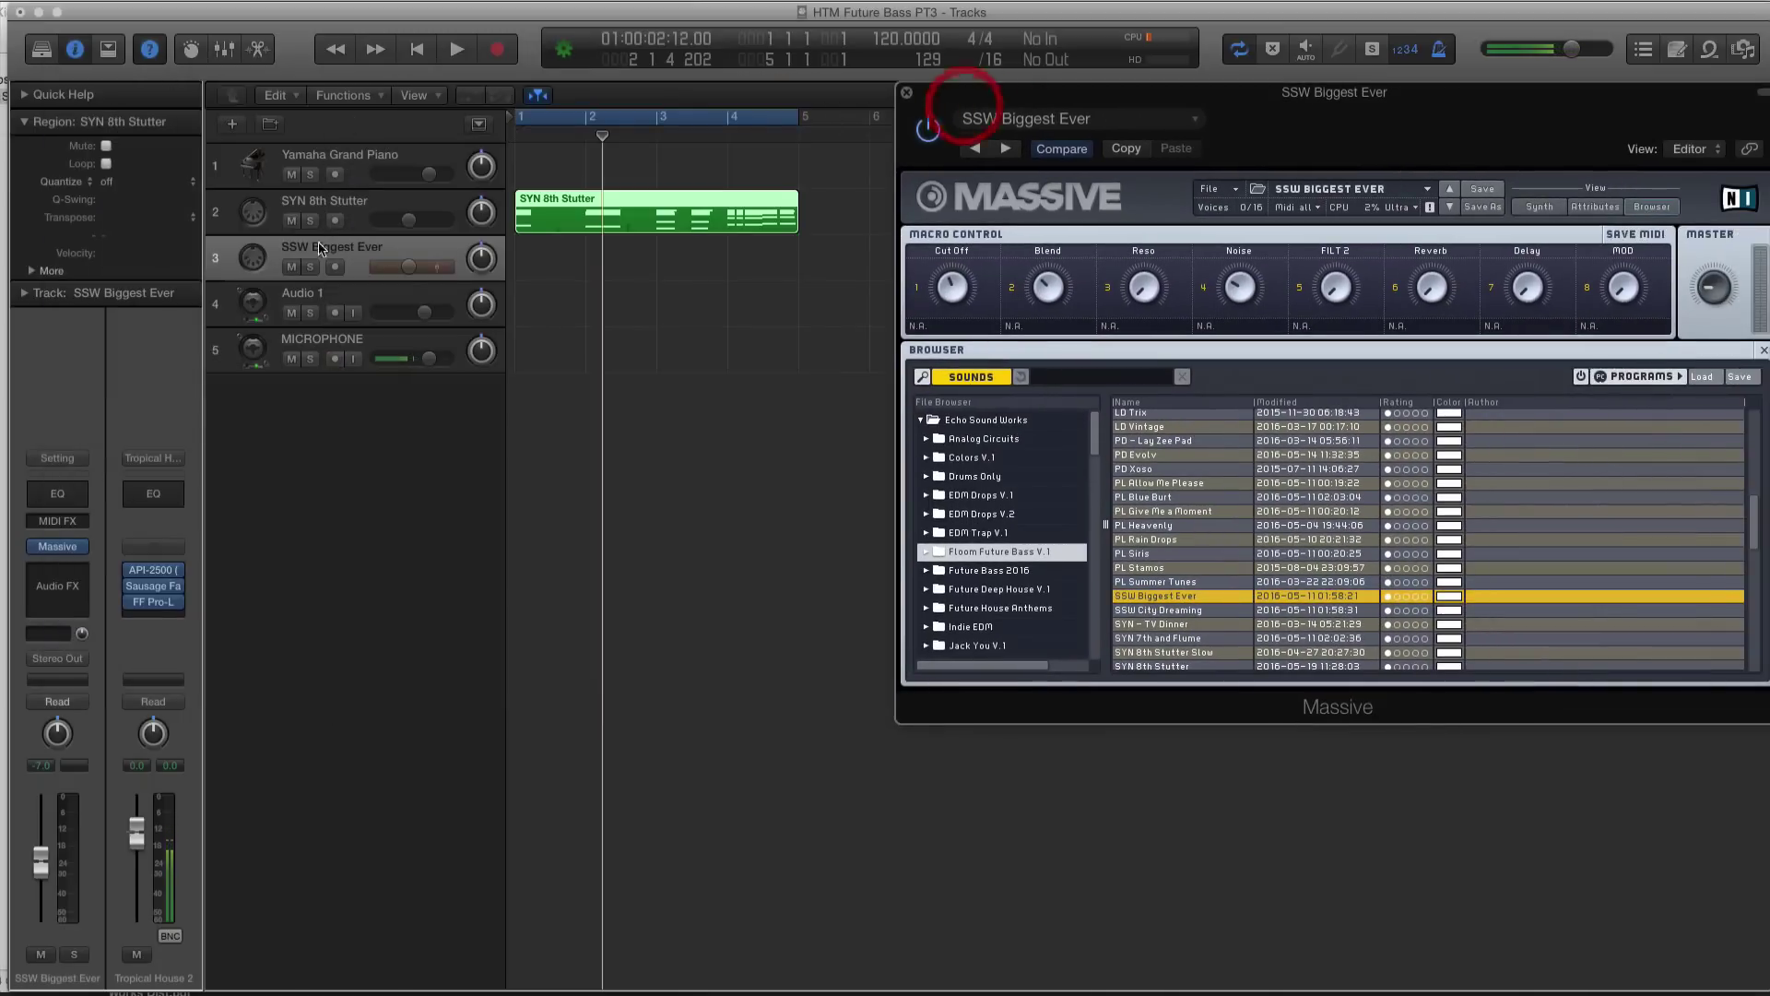
click(292, 221)
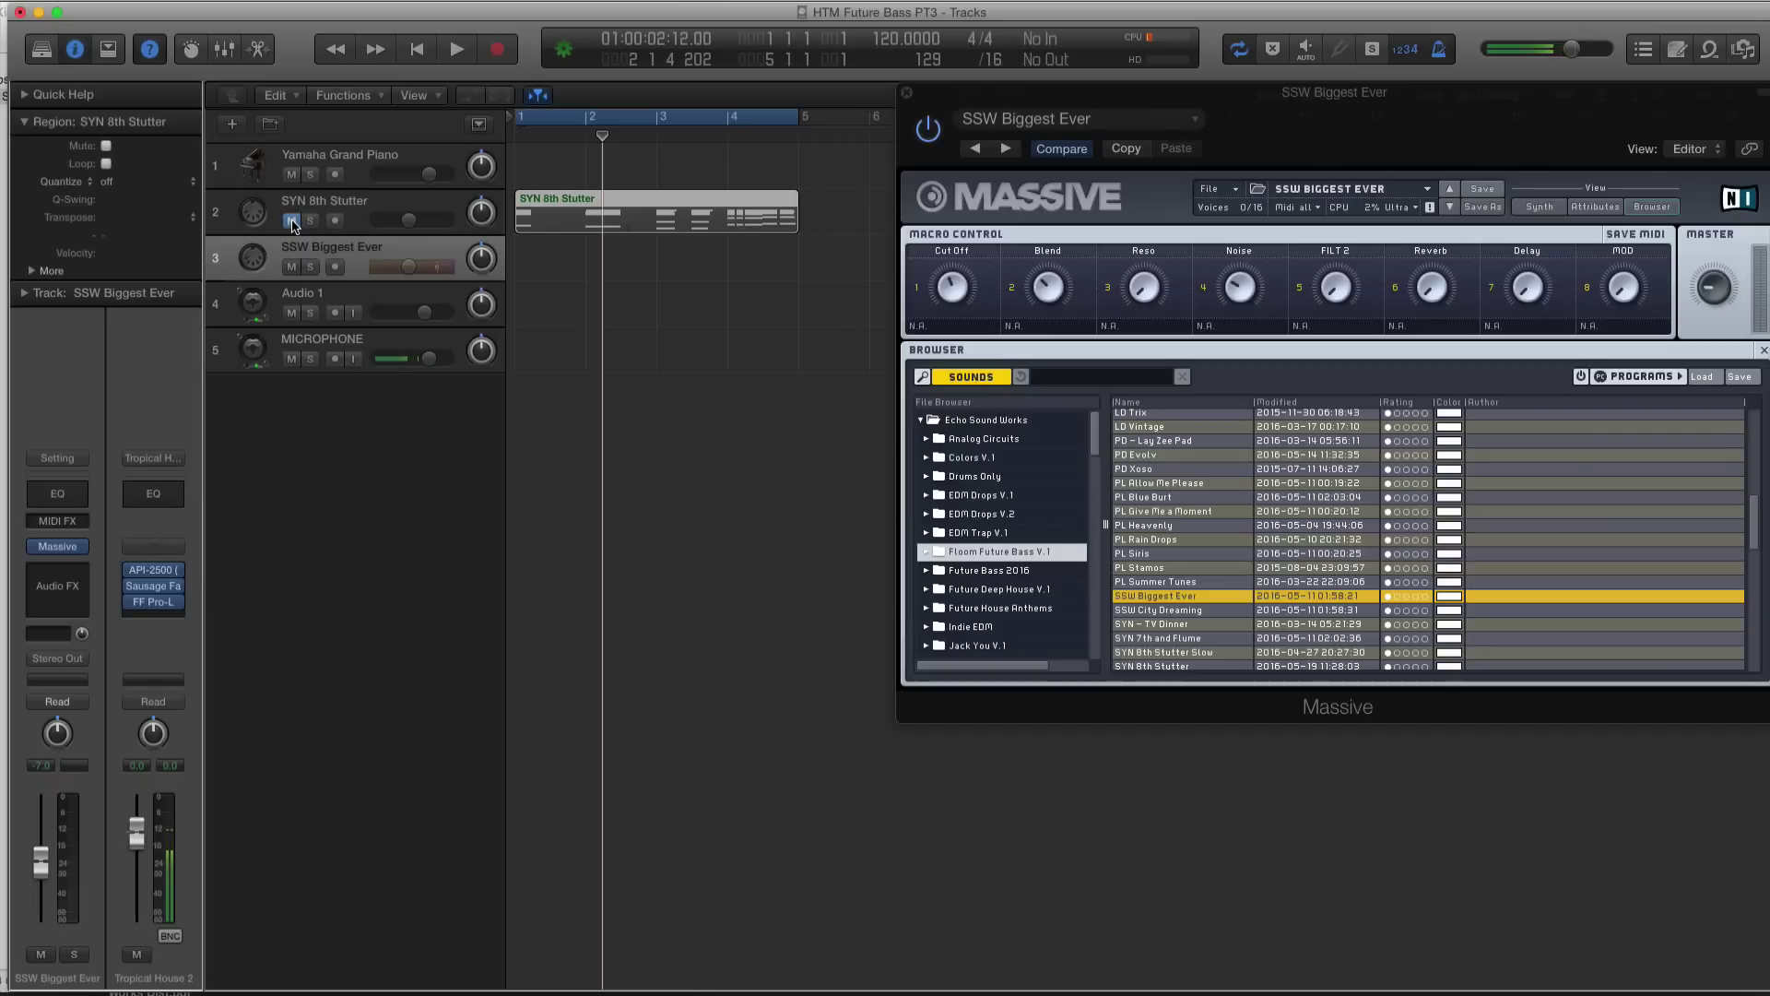
Audition presets from SSW City Dreaming through SYN Cerius, settling on SYN Chill Stack.
click(1165, 611)
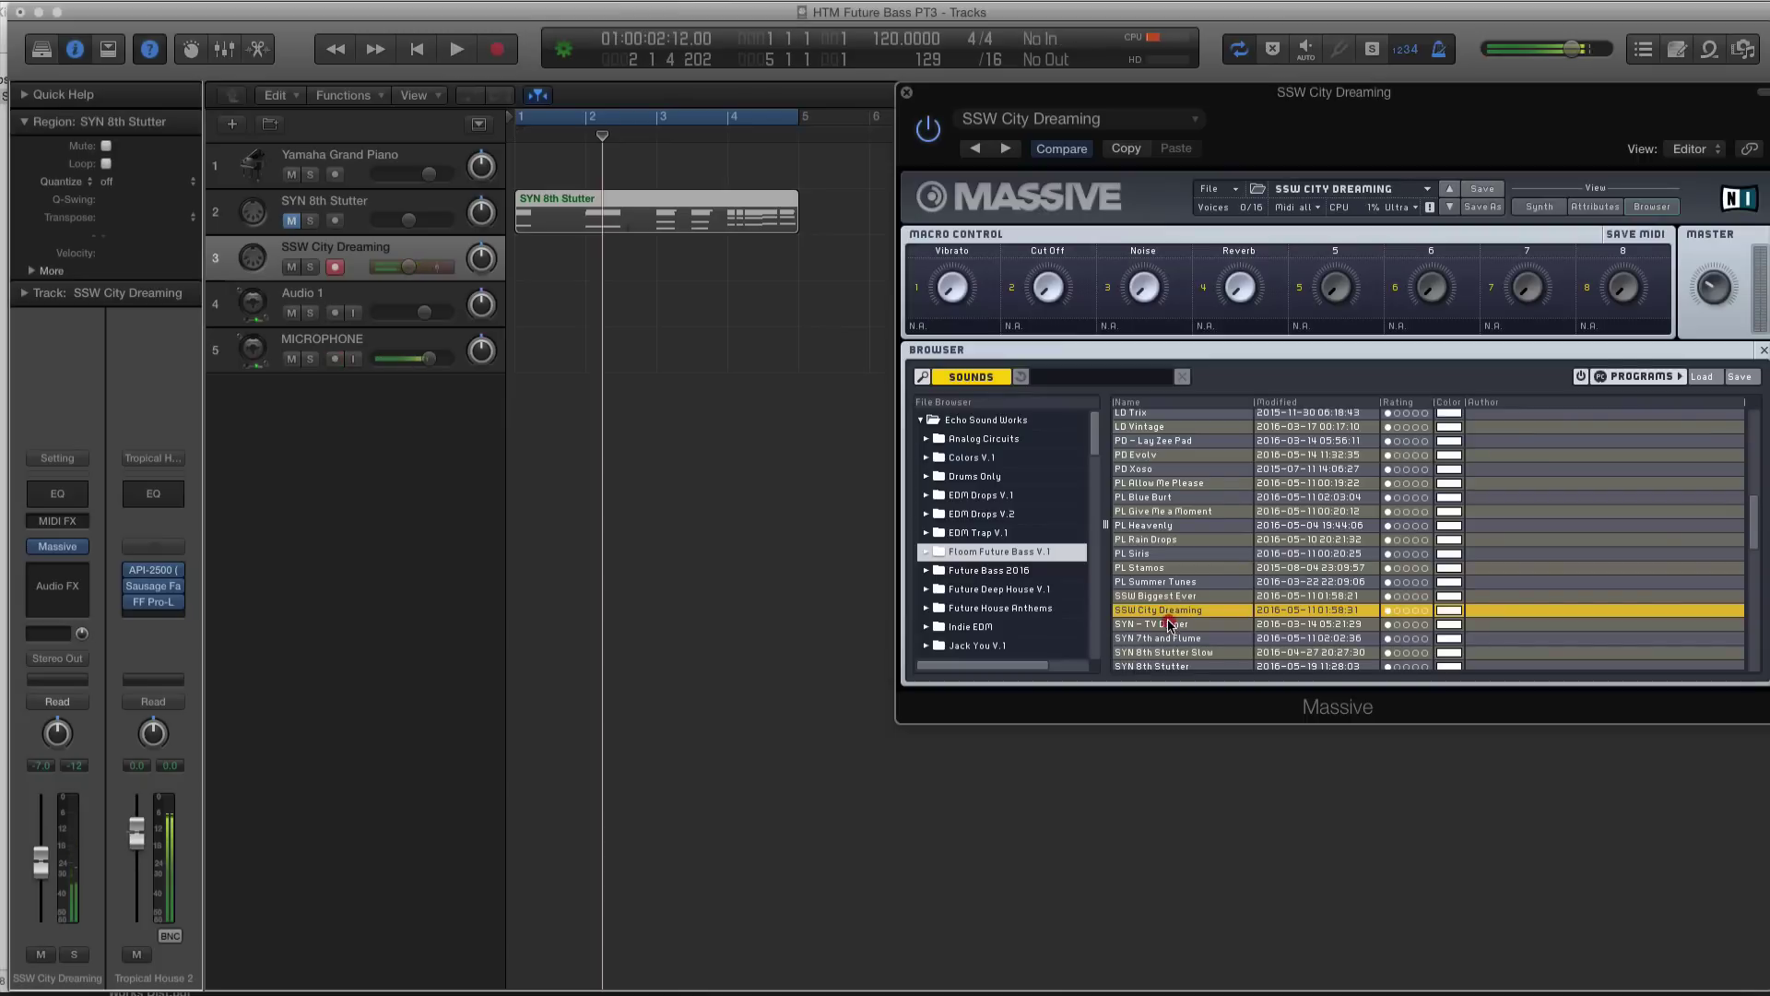
click(1168, 625)
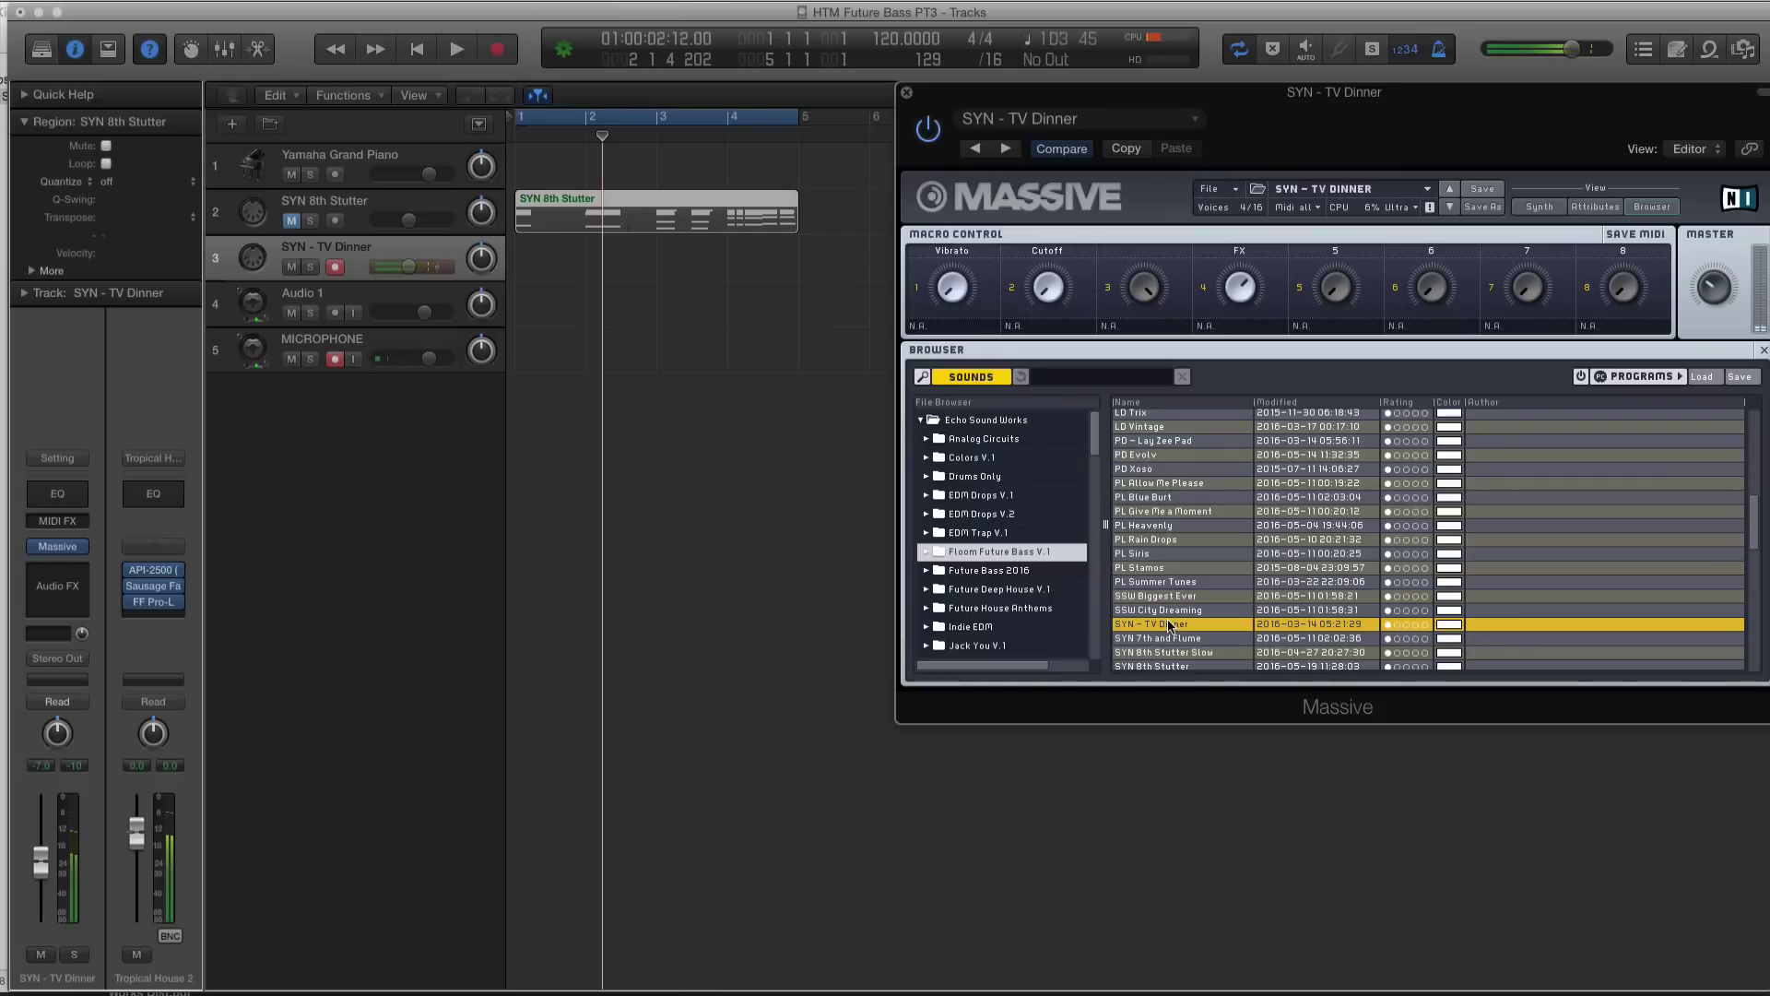
click(1177, 638)
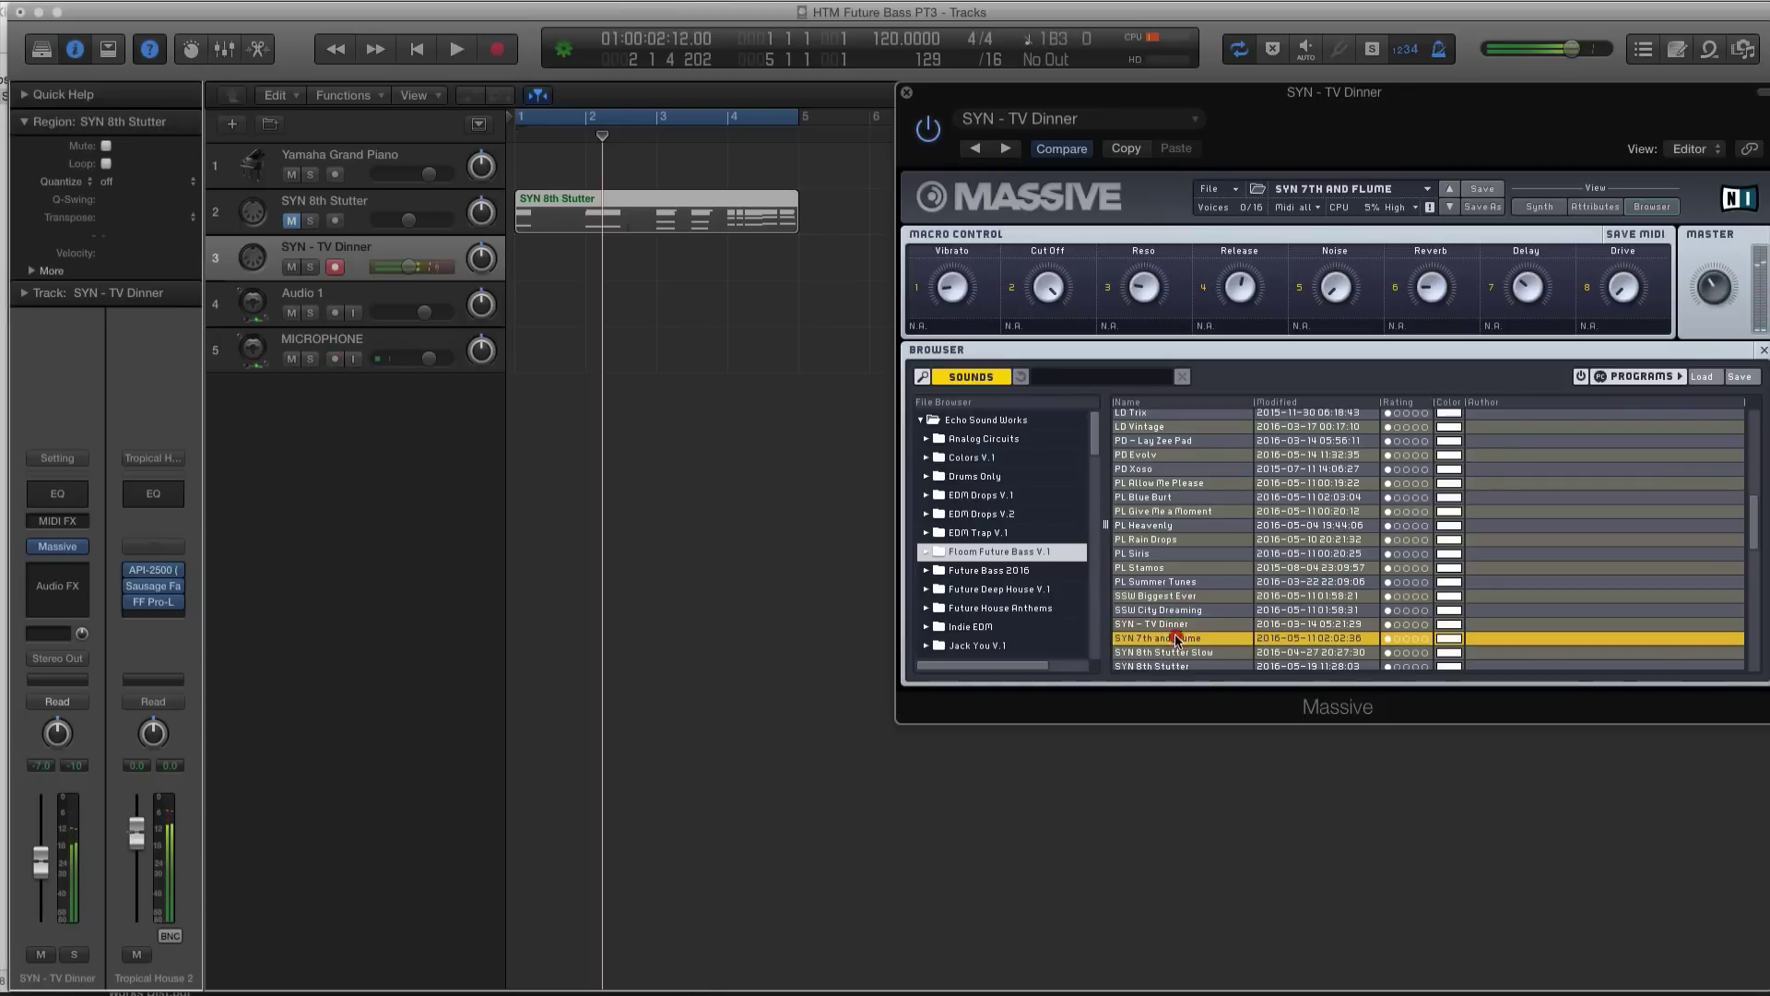
scroll(1176, 638, down, 3)
click(1186, 615)
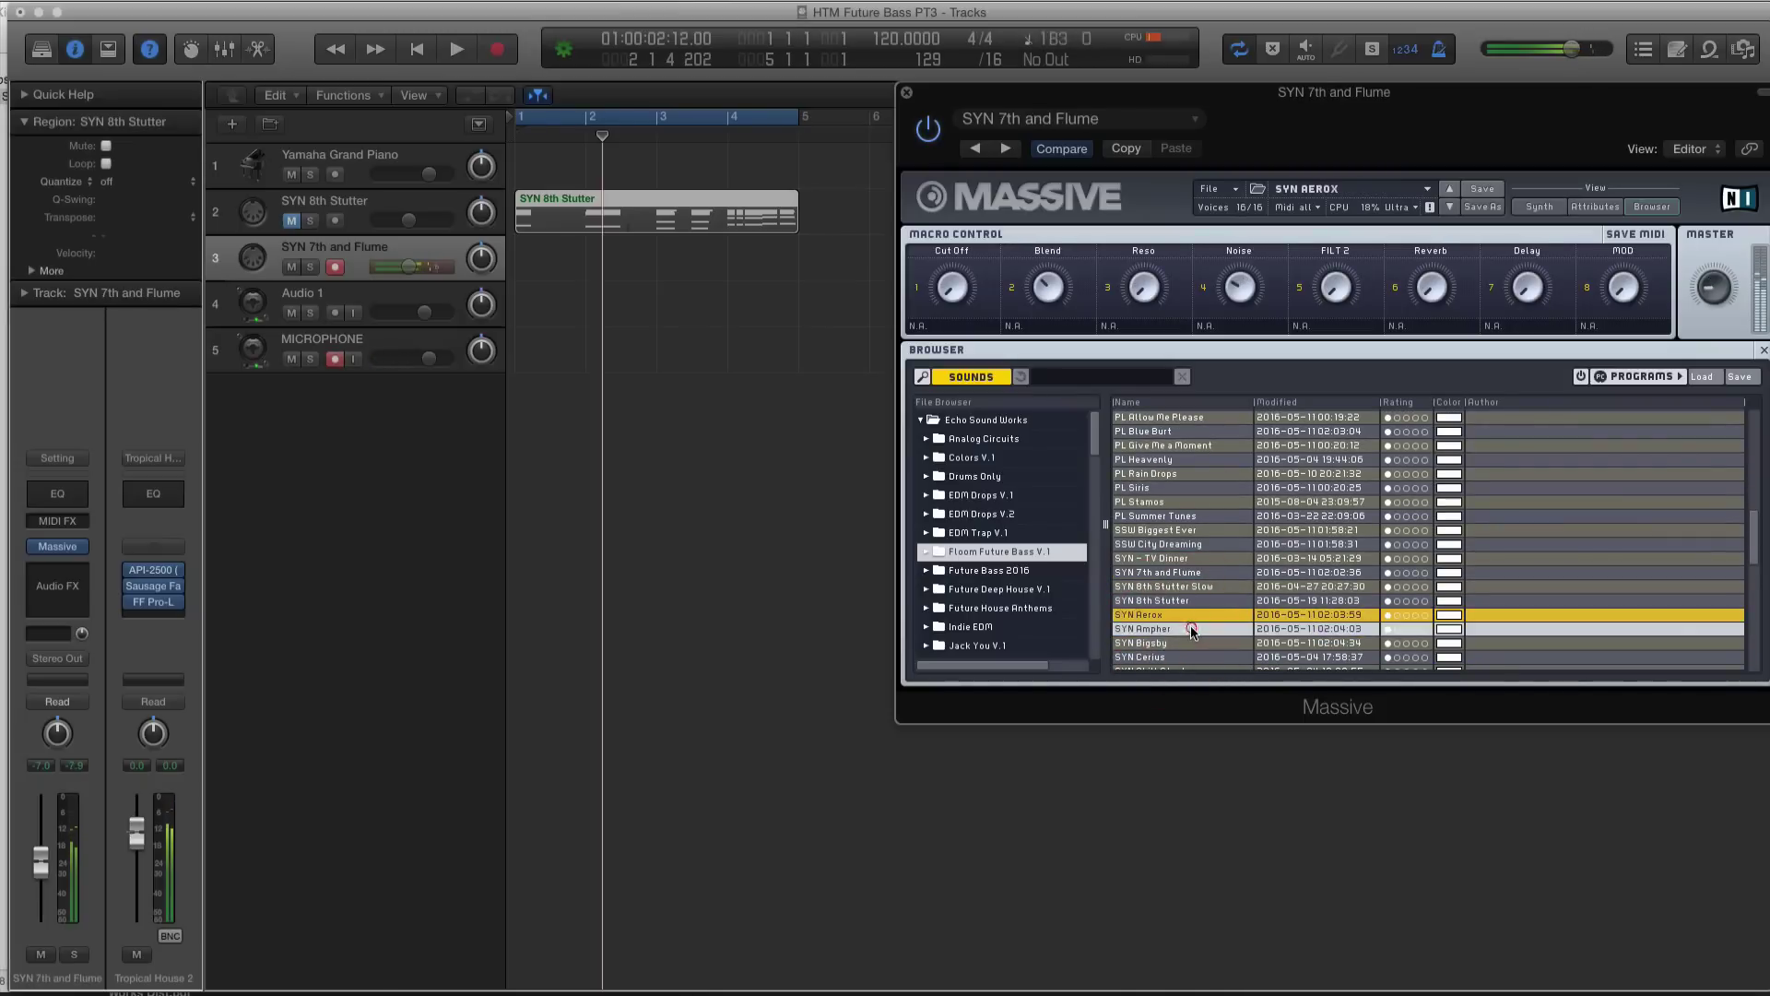
click(1191, 630)
click(1190, 643)
click(1195, 656)
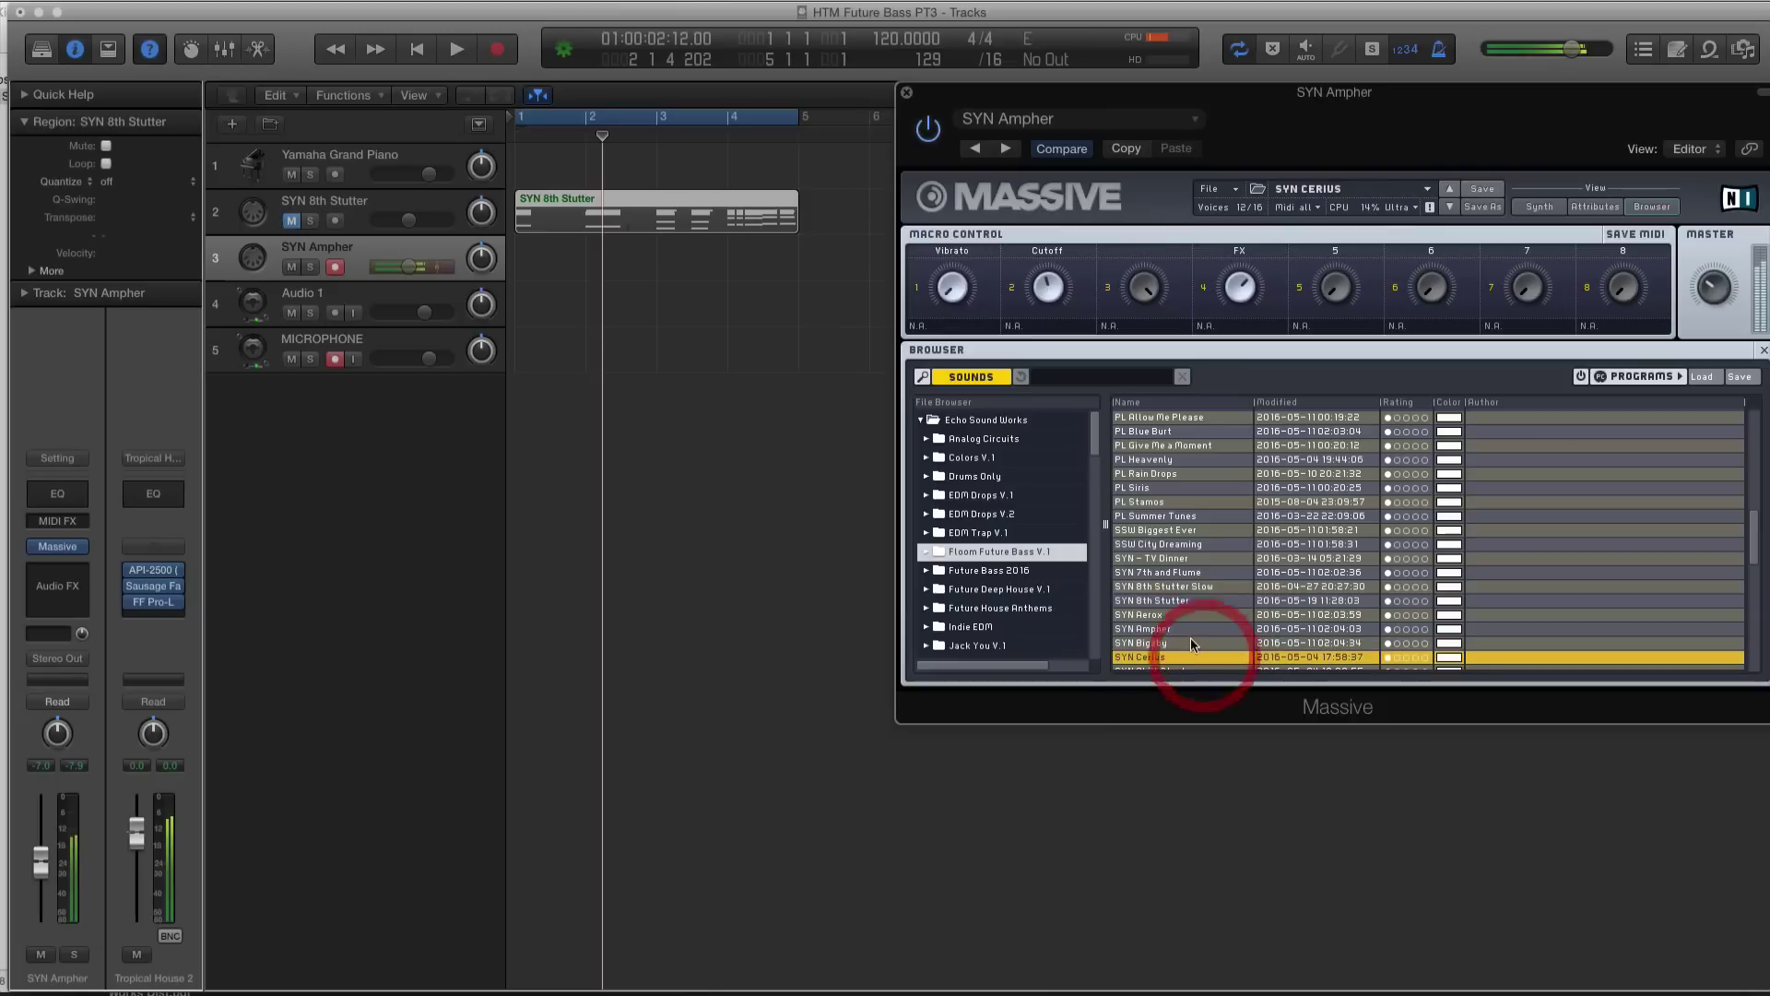
click(1191, 643)
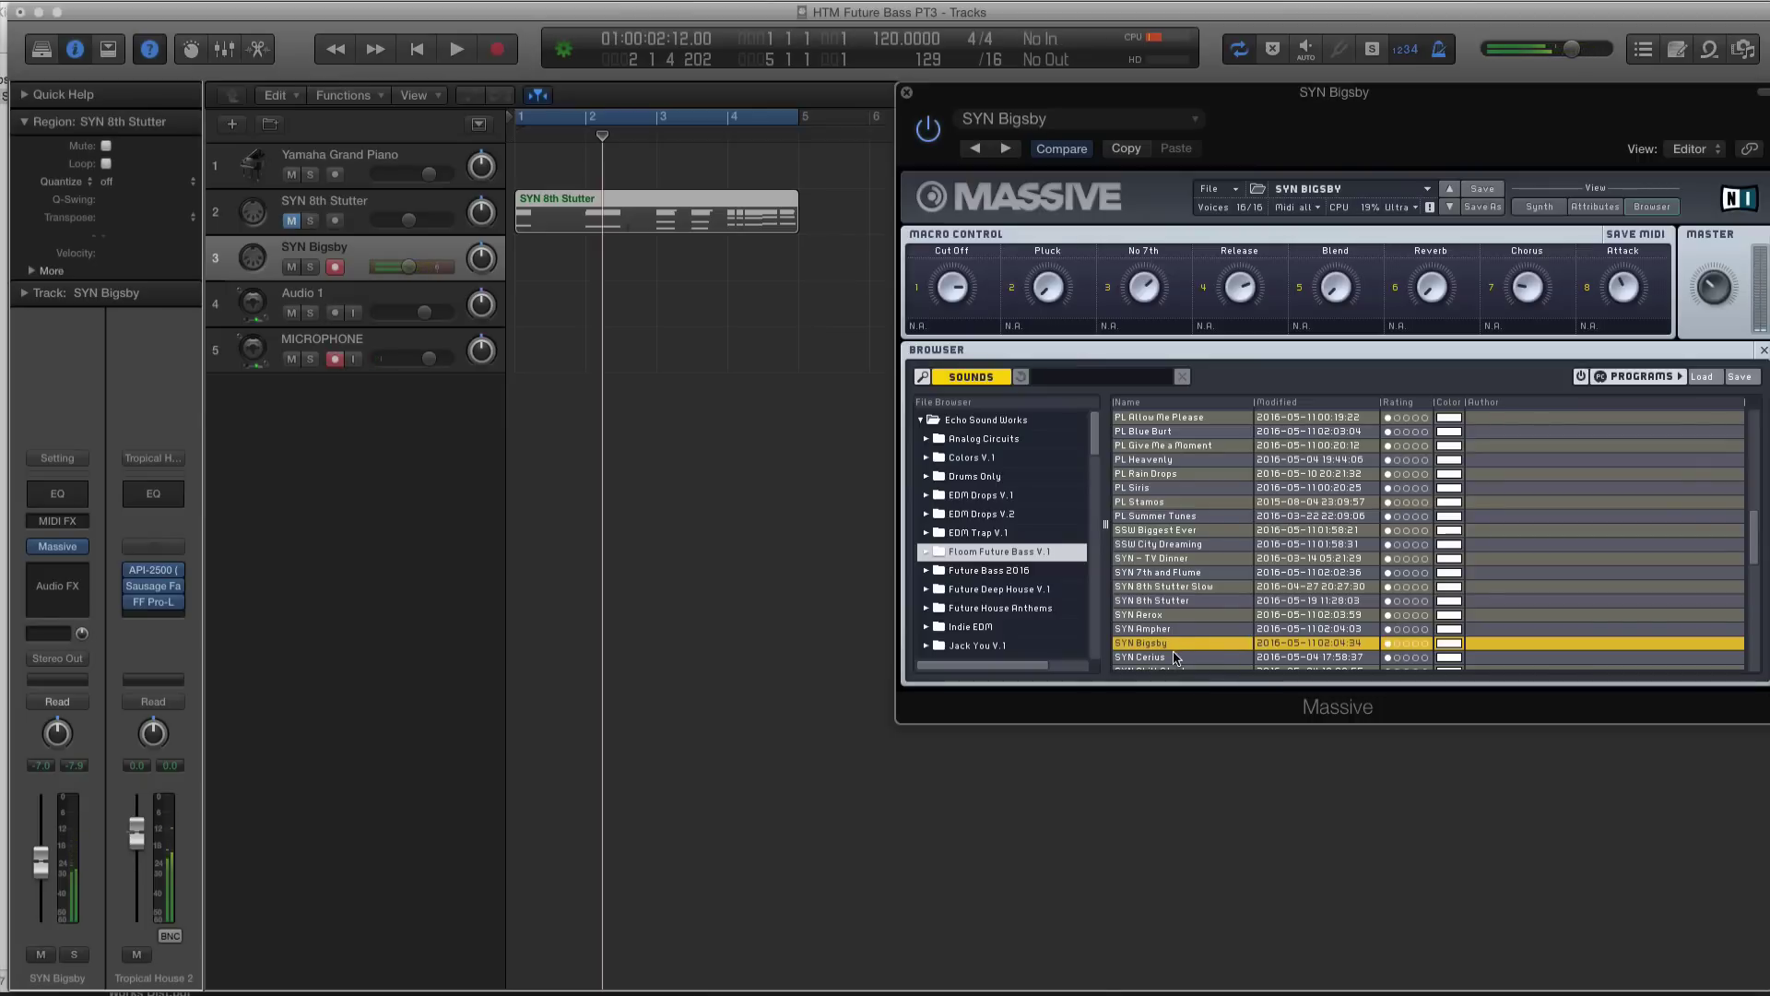
click(1175, 656)
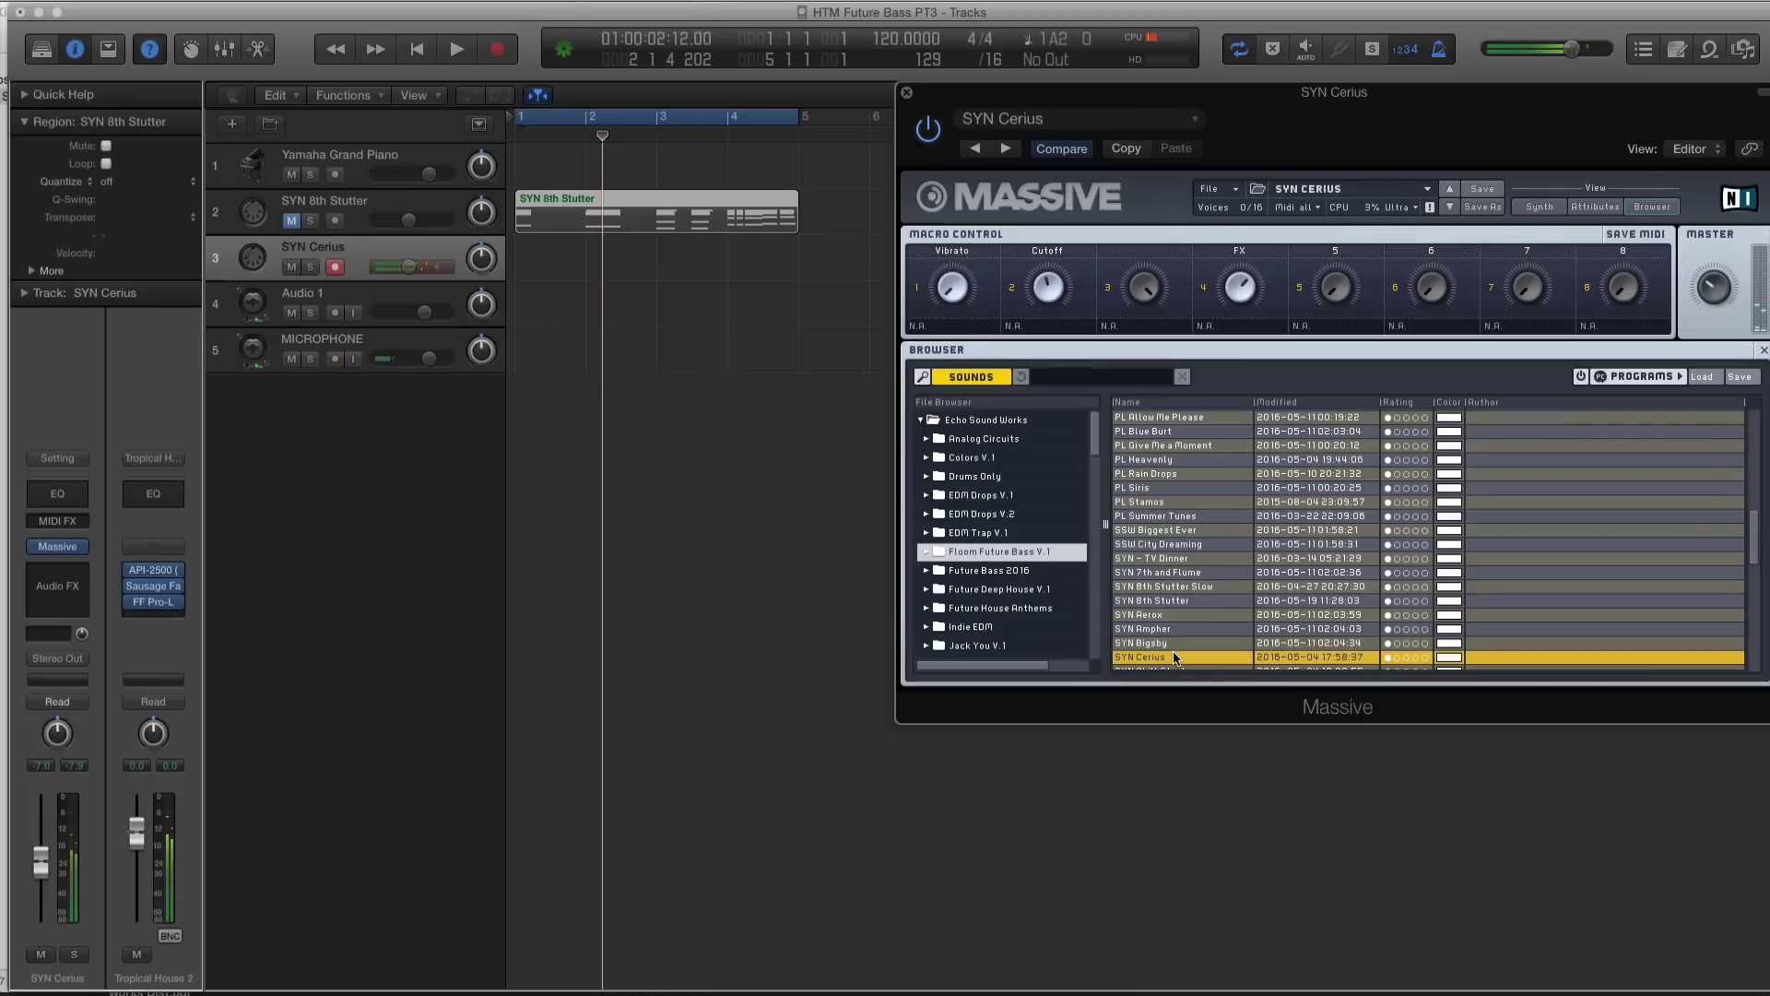
scroll(1199, 538, down, 3)
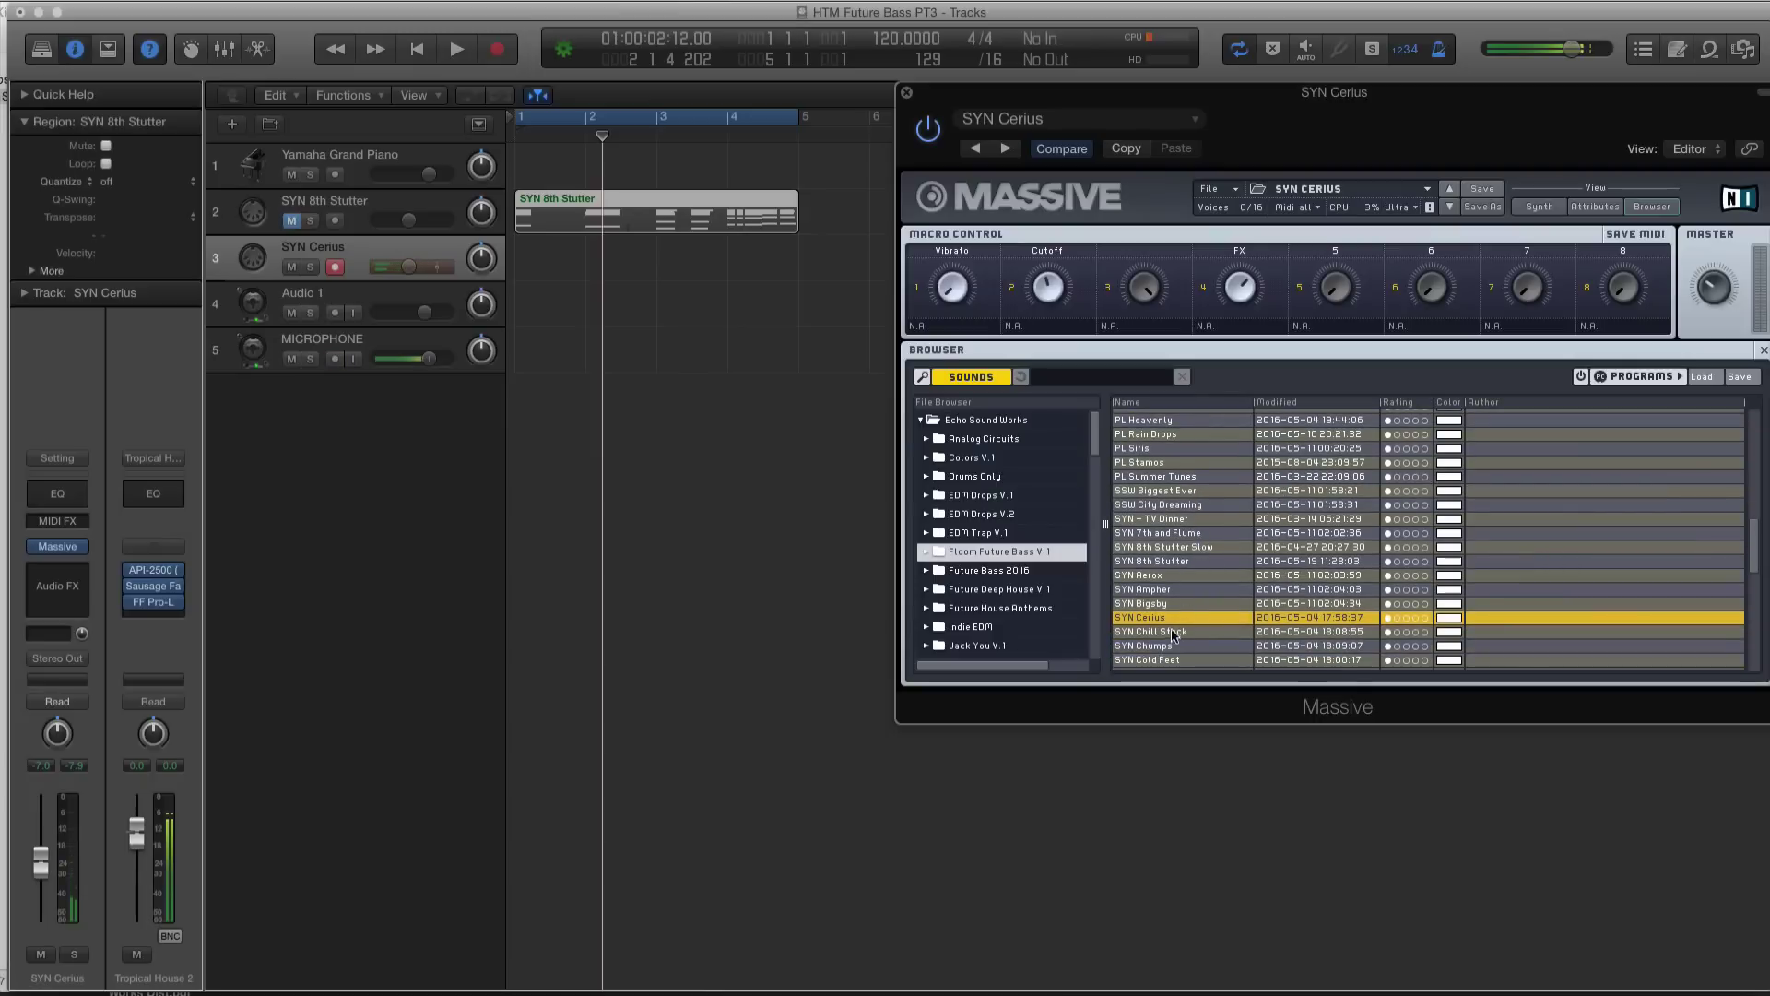
click(1174, 632)
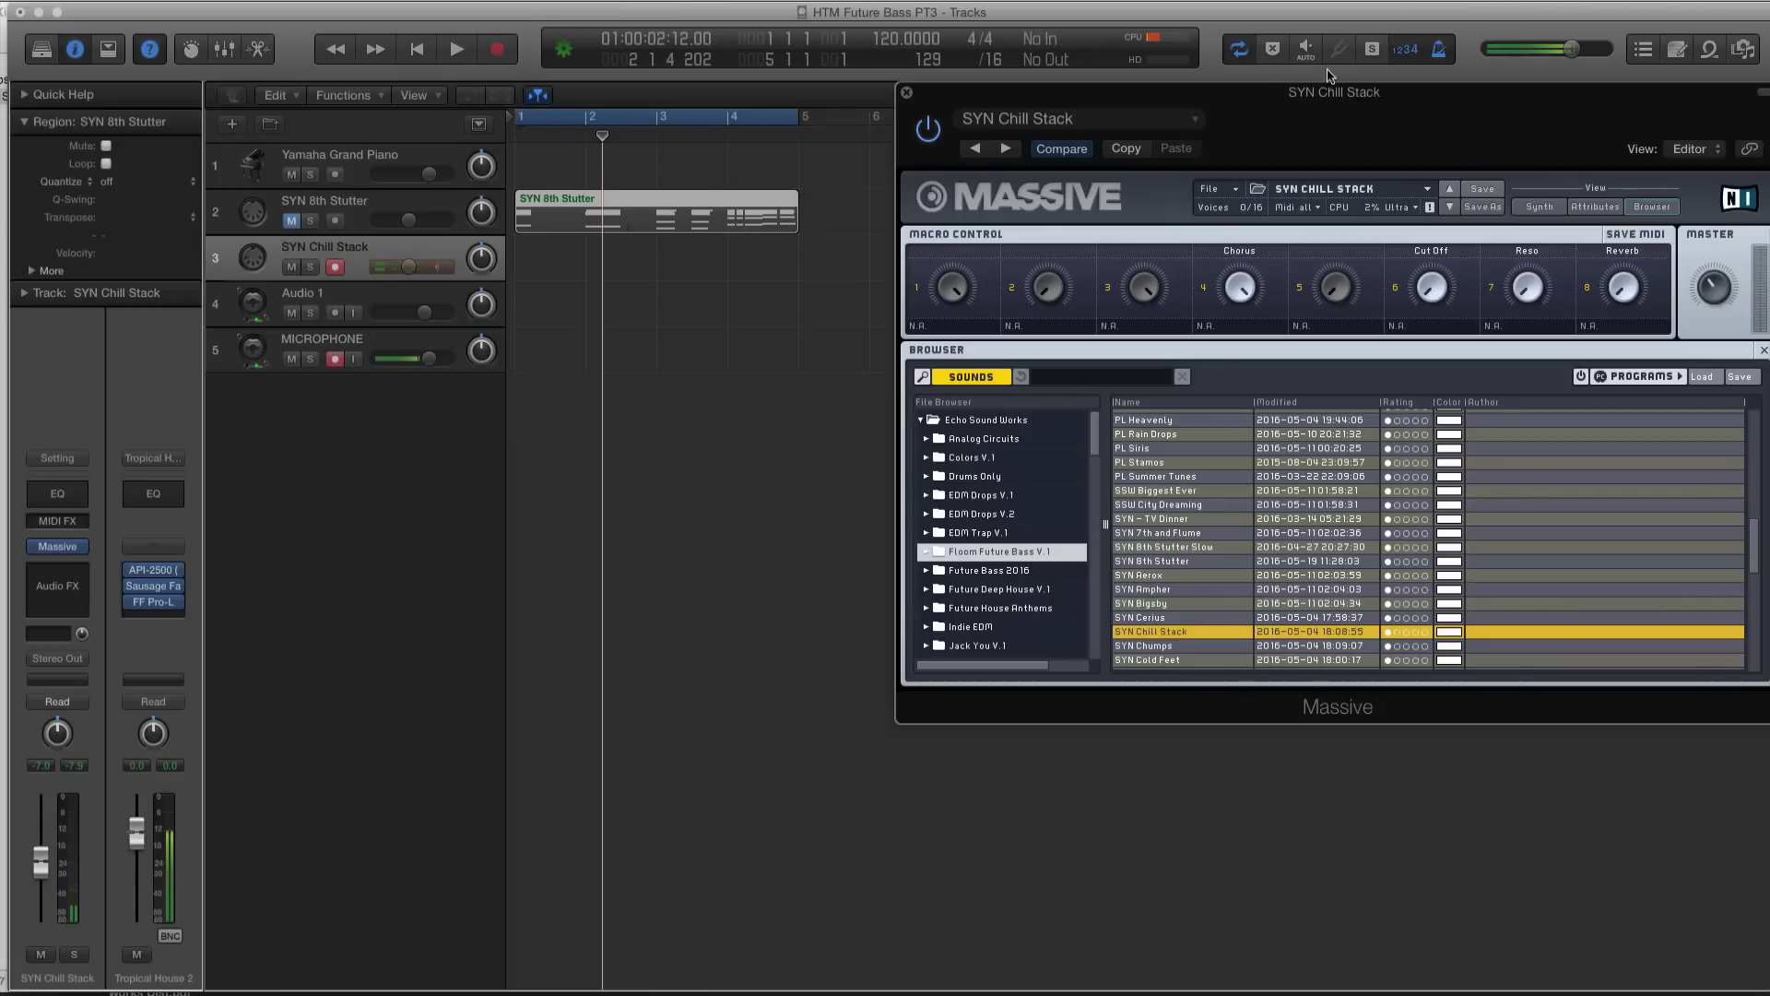
Audition SYN presets from Chumps through Ekect Slide in the Massive browser.
click(1530, 208)
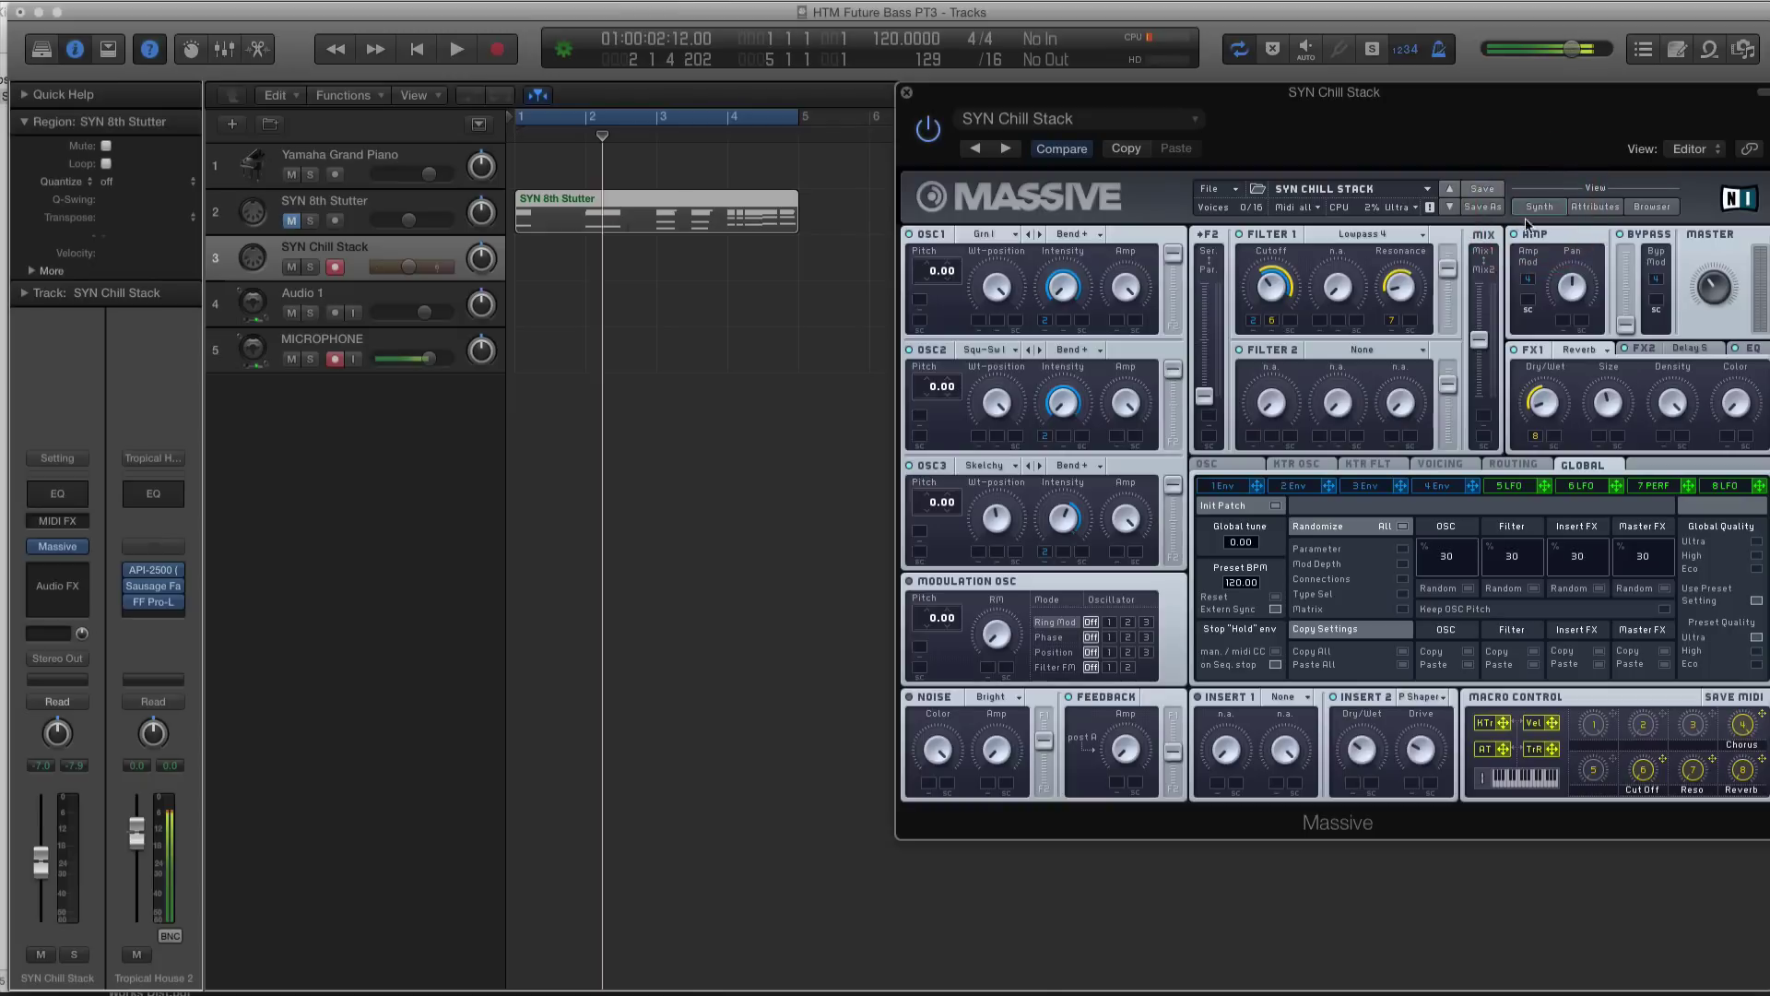
click(1641, 208)
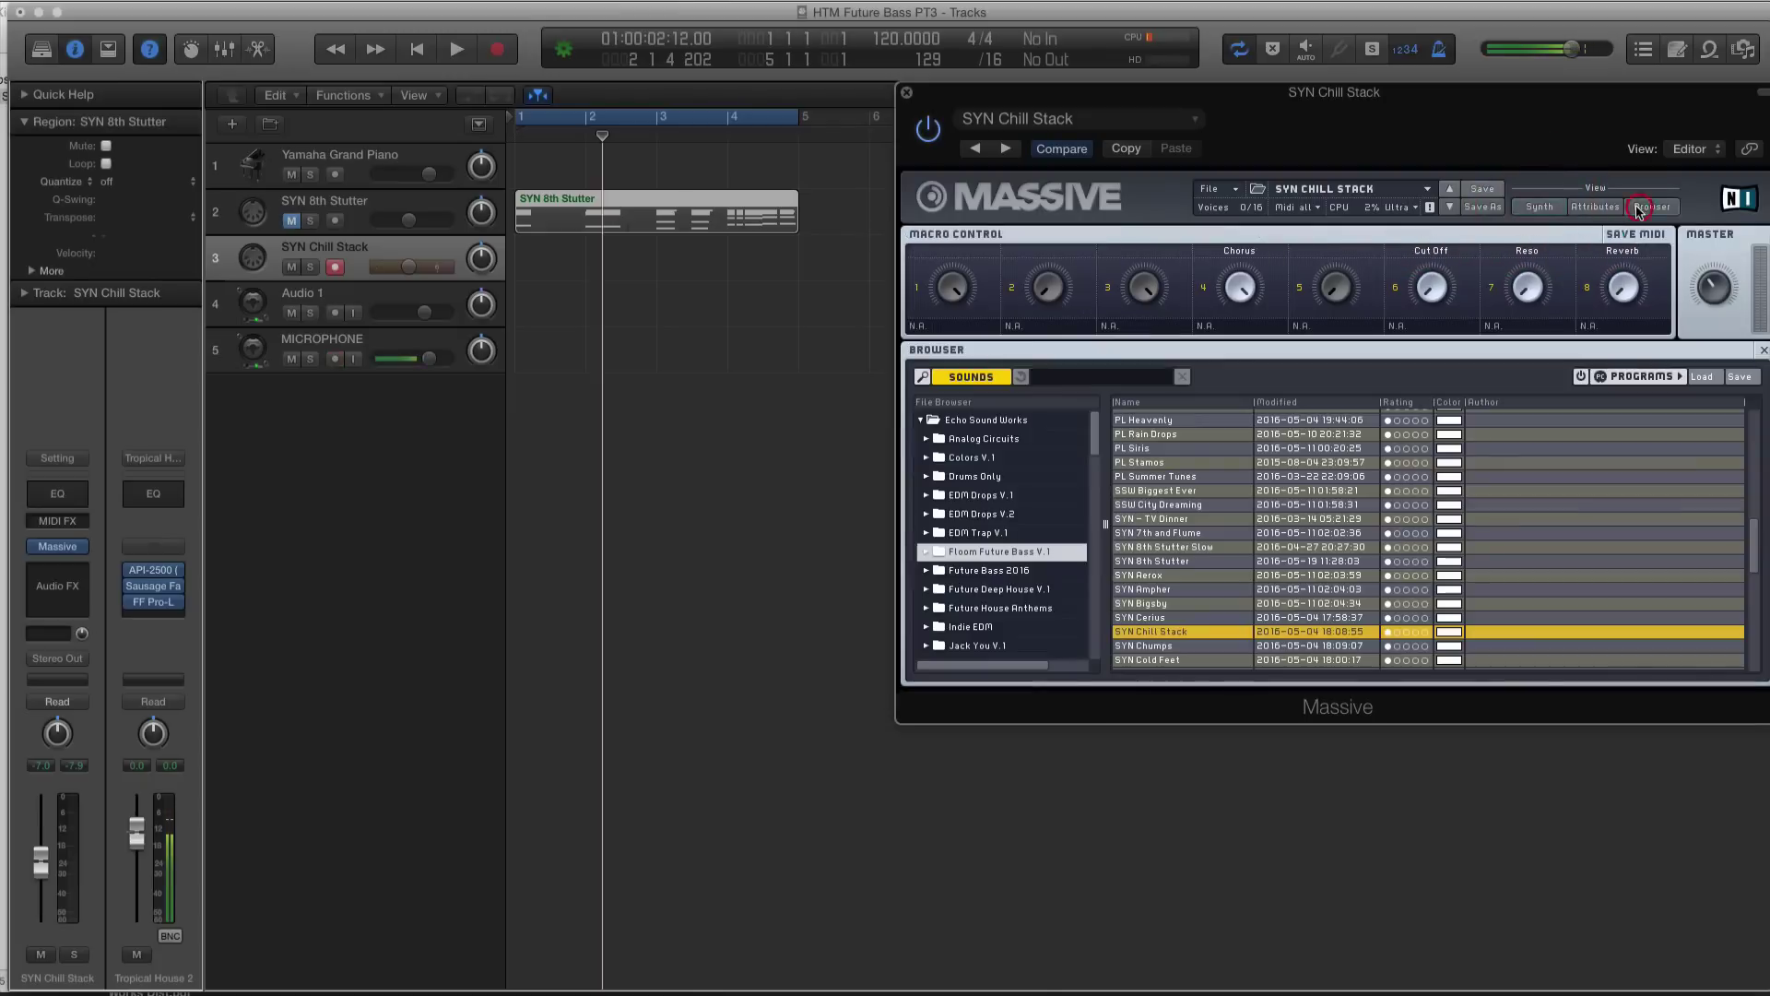
click(1169, 647)
click(1175, 660)
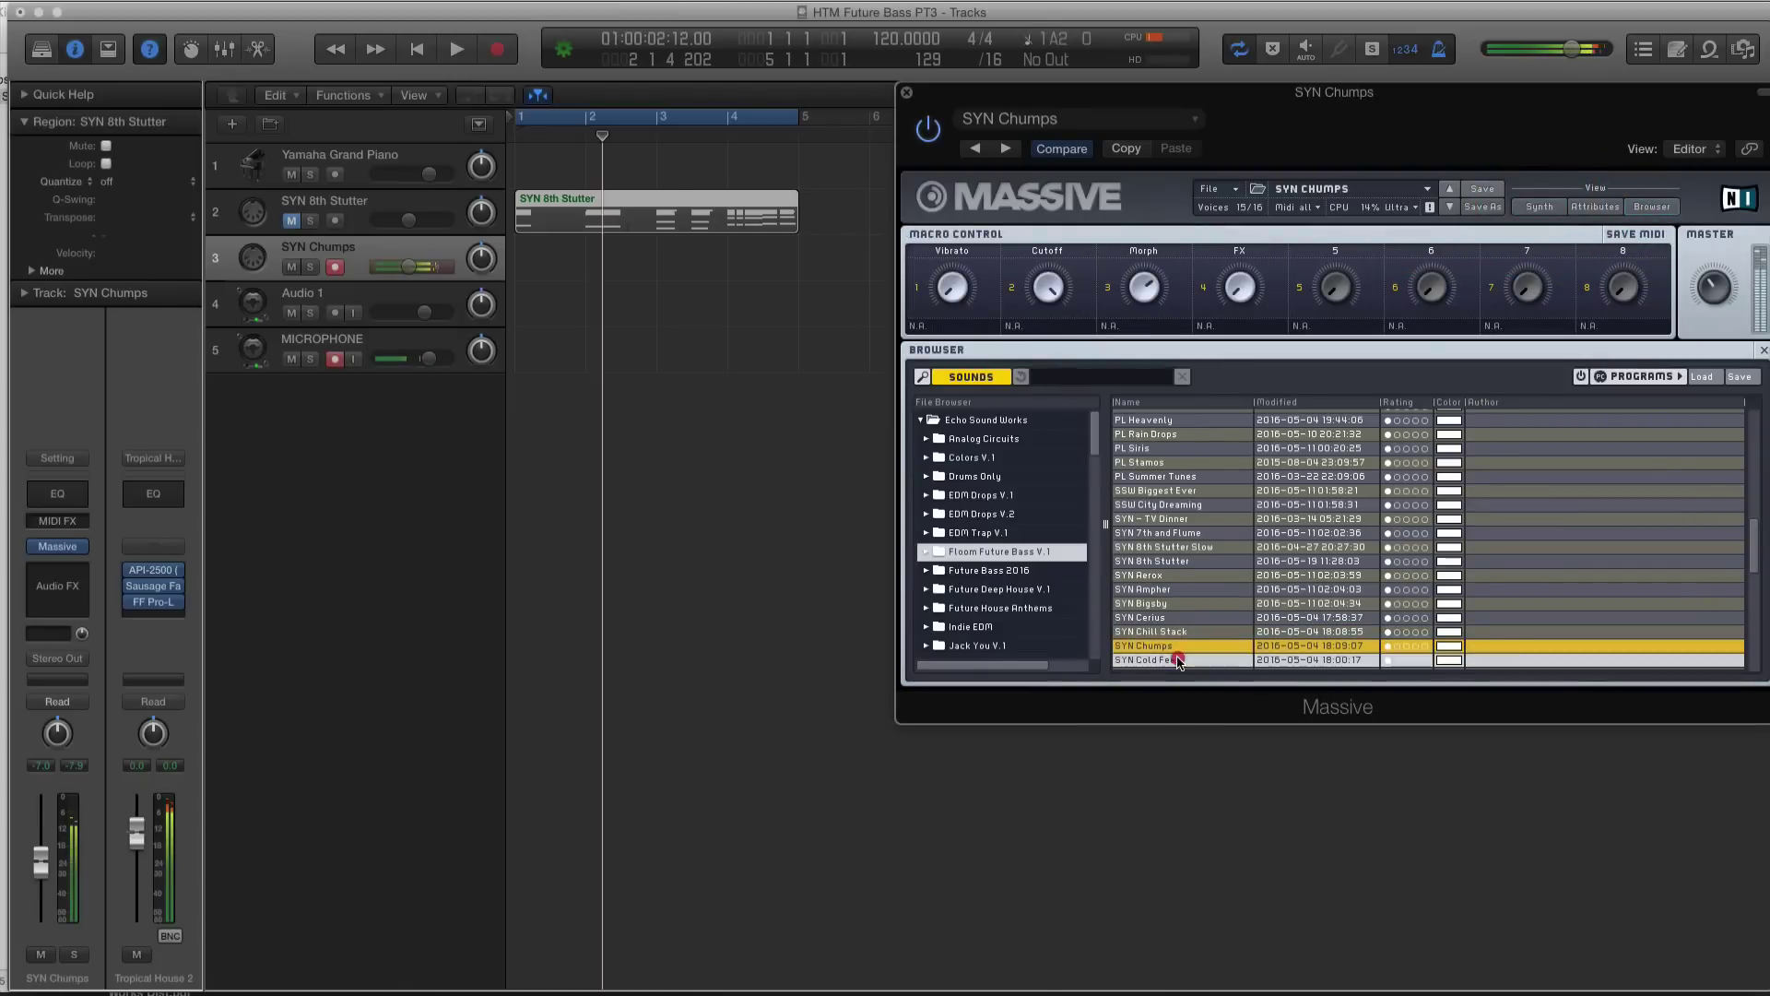
scroll(1202, 633, down, 3)
click(1175, 584)
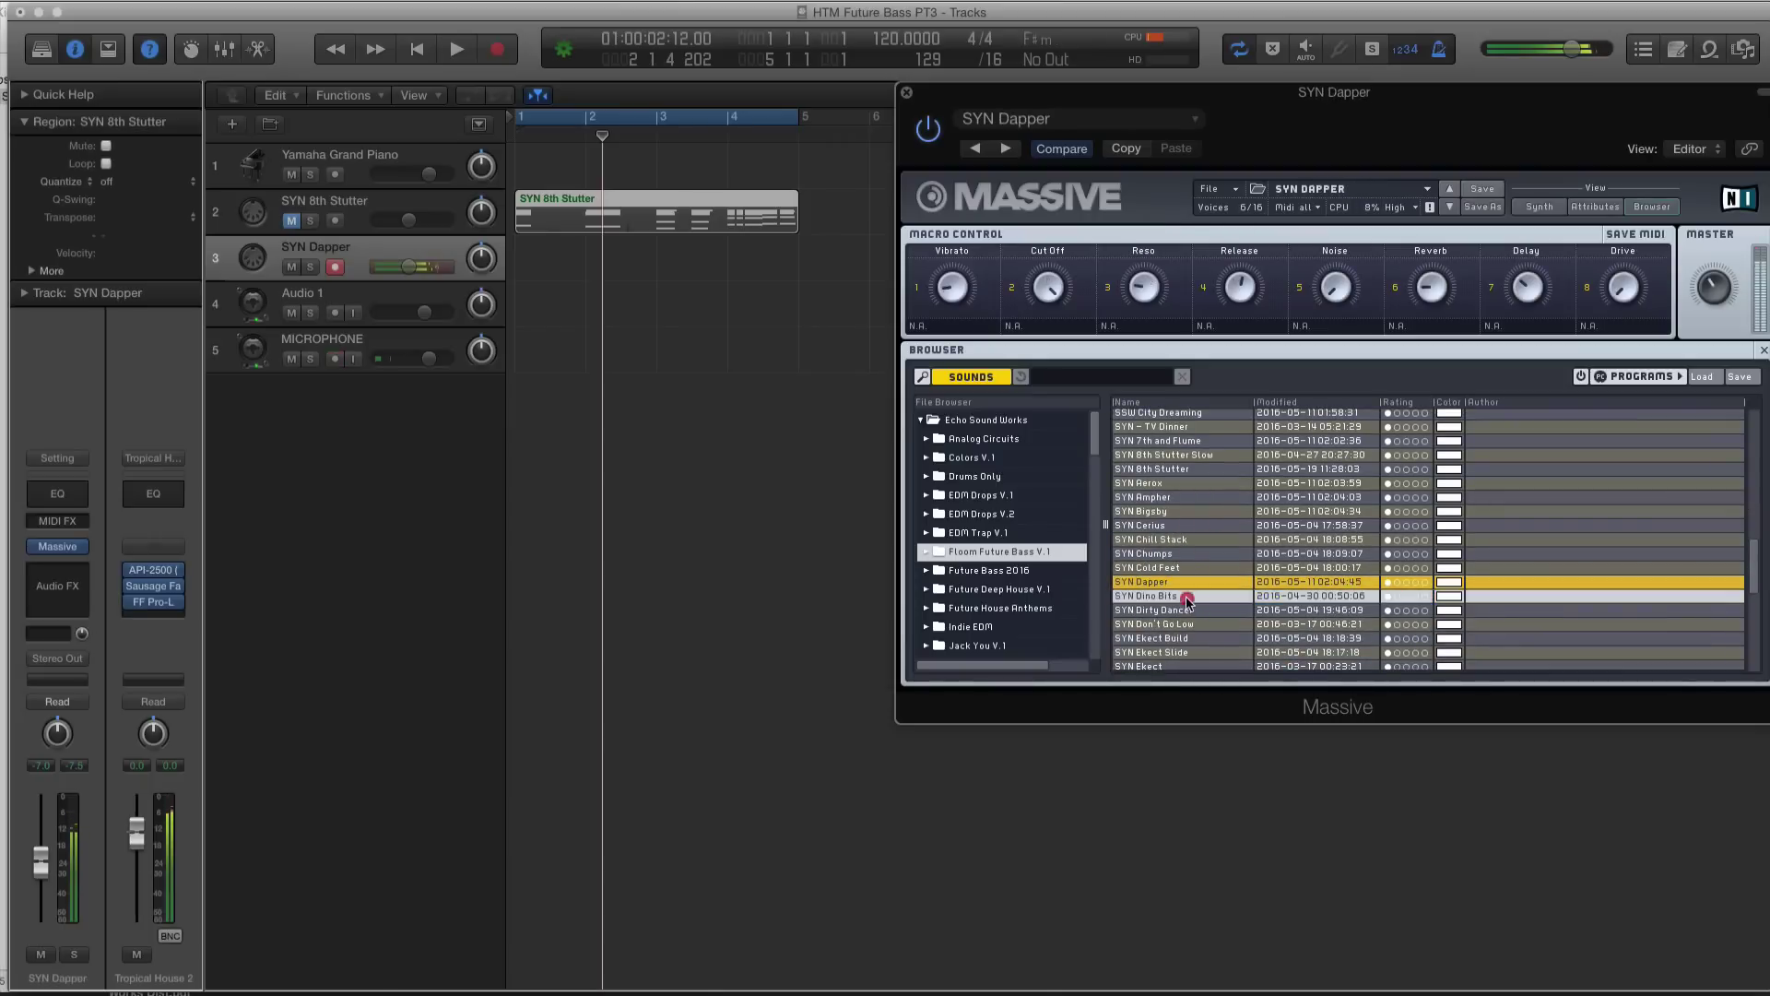
click(1180, 596)
click(1189, 610)
click(1204, 625)
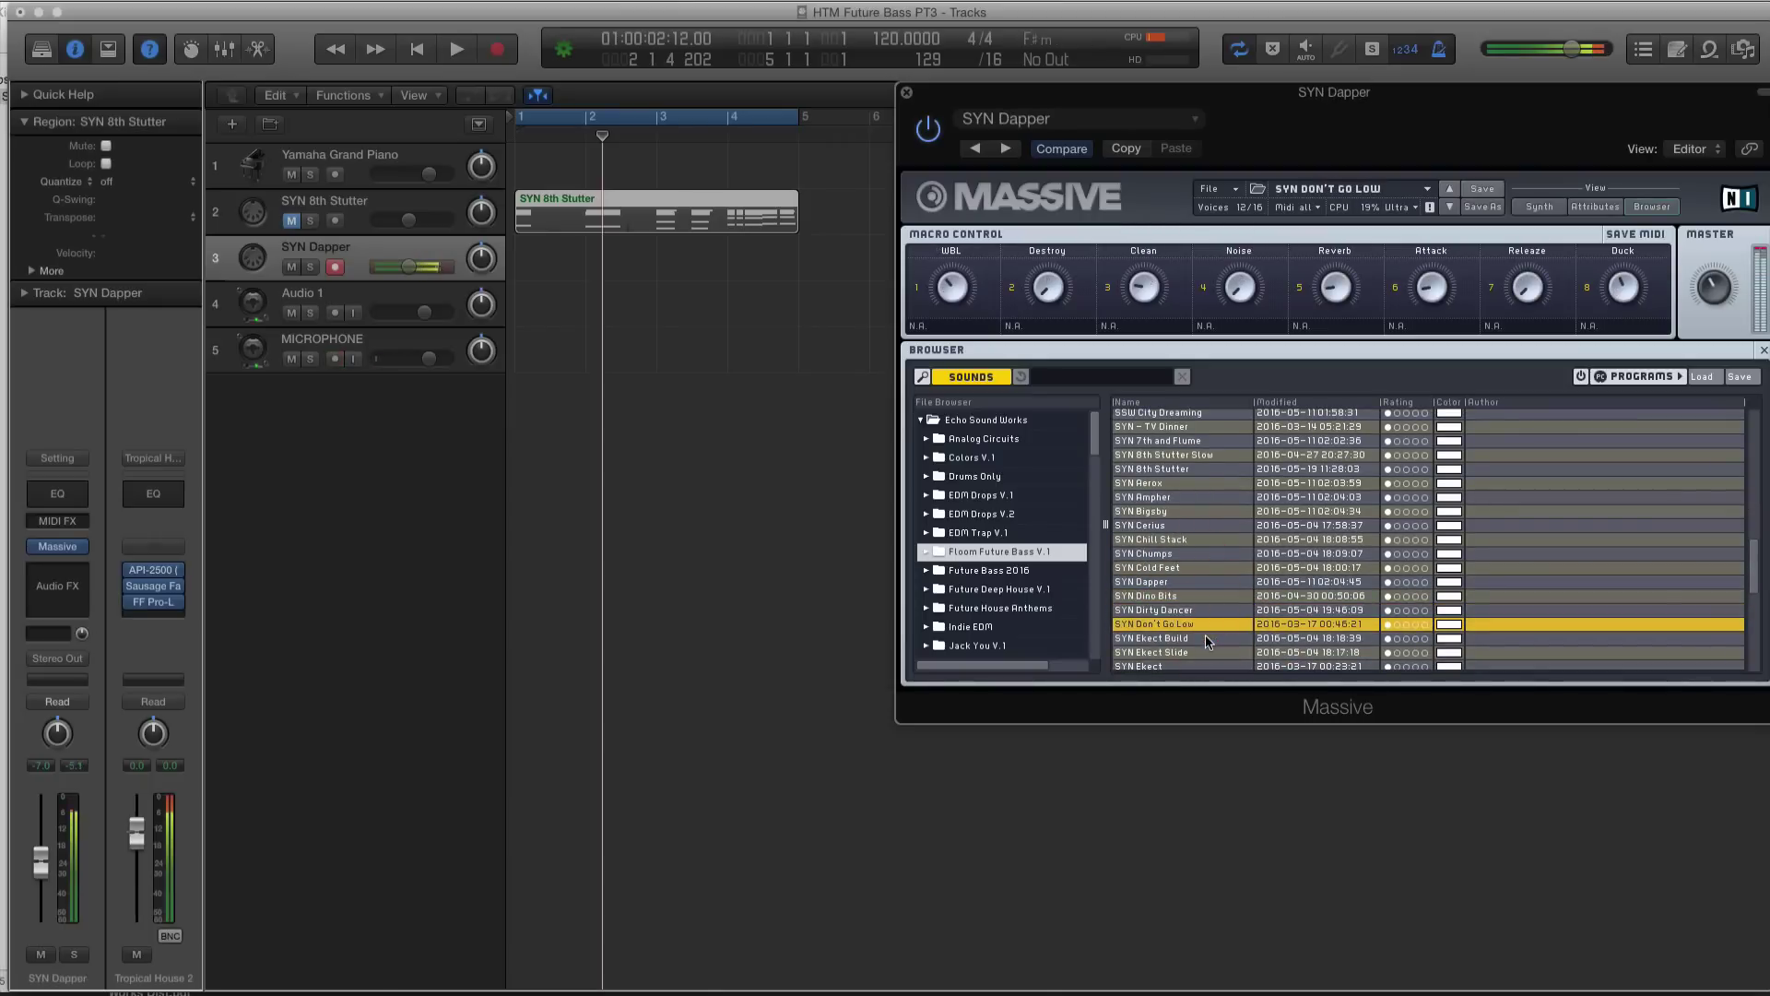
click(1205, 638)
click(1208, 652)
Turn track 3 down to about -19 dB, load SYN Flujmed, and show its synth panels.
scroll(1209, 640, down, 3)
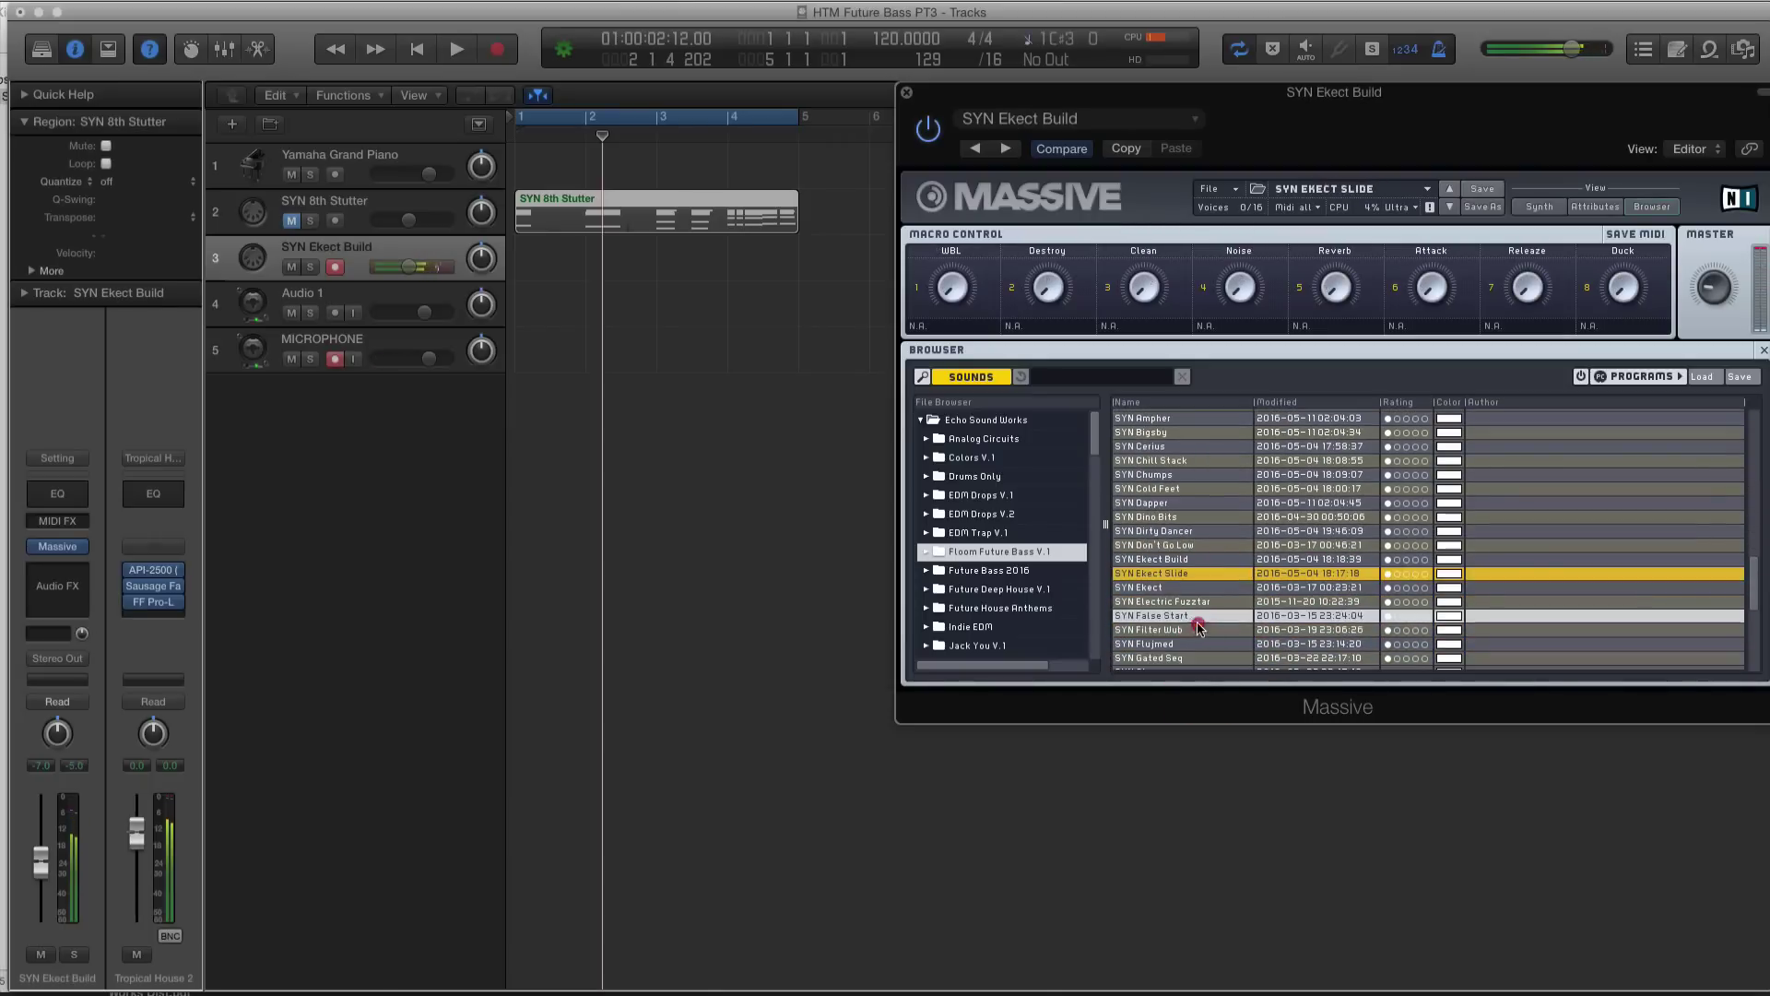
click(1190, 643)
drag(408, 267, 389, 276)
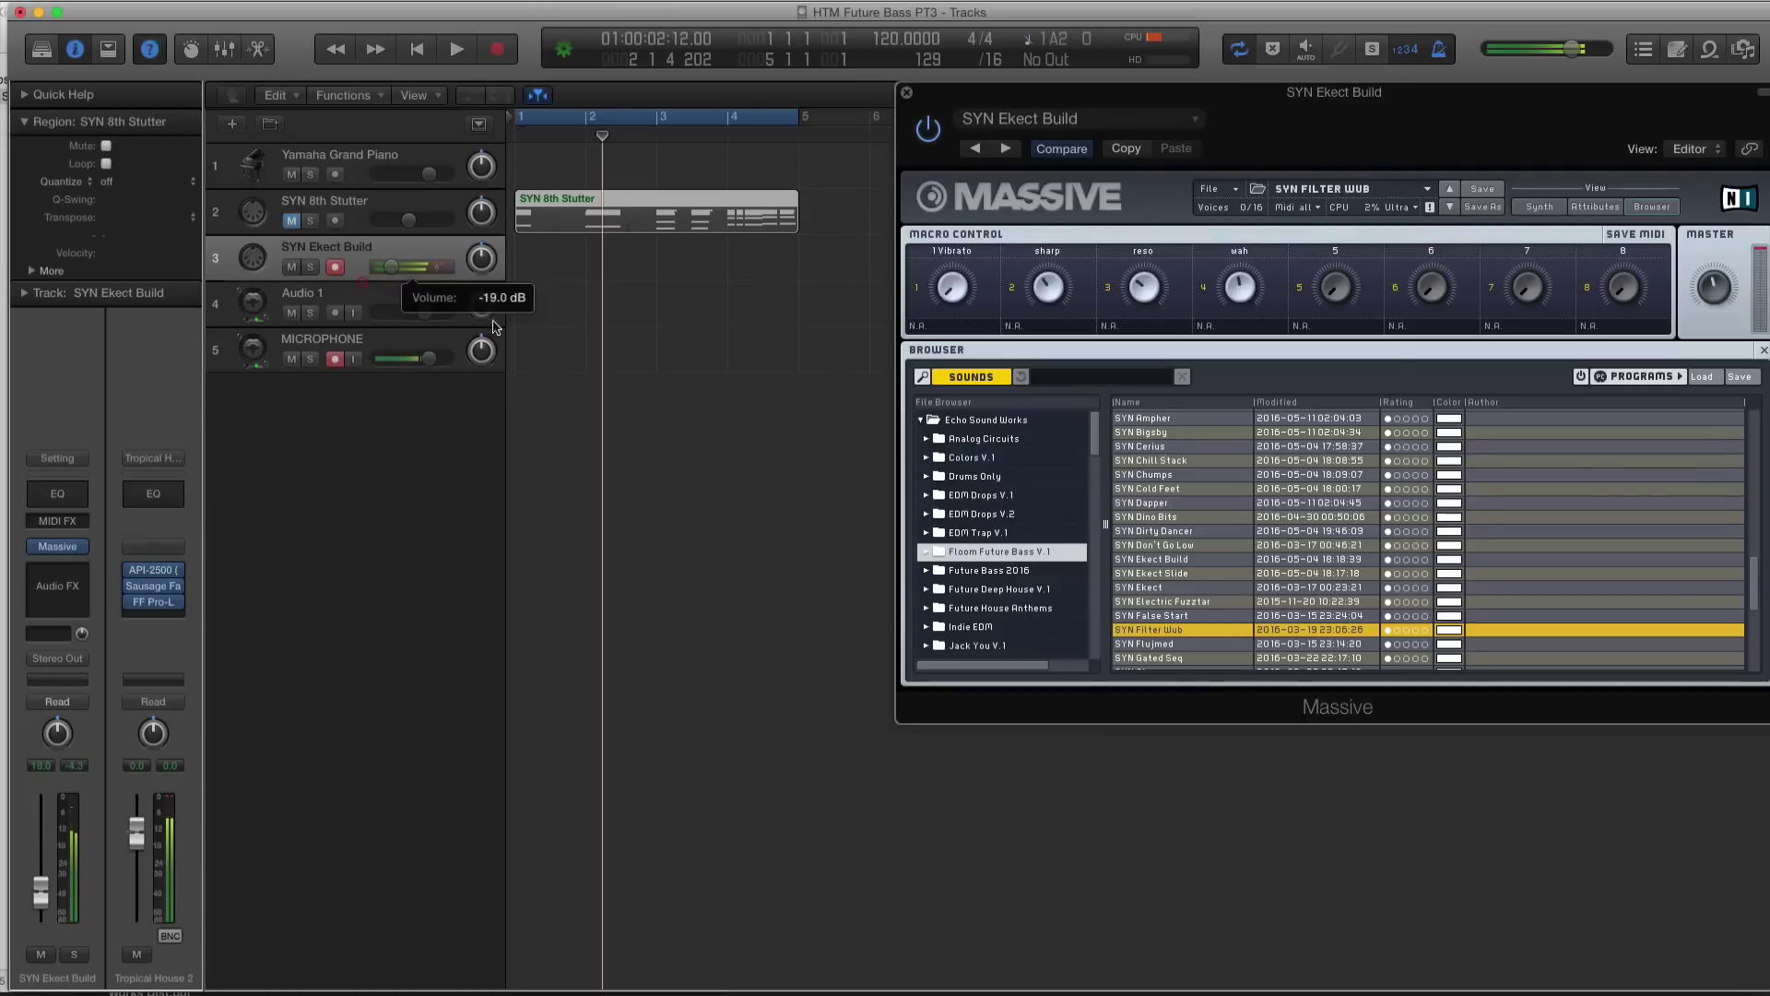
click(1210, 643)
click(1207, 635)
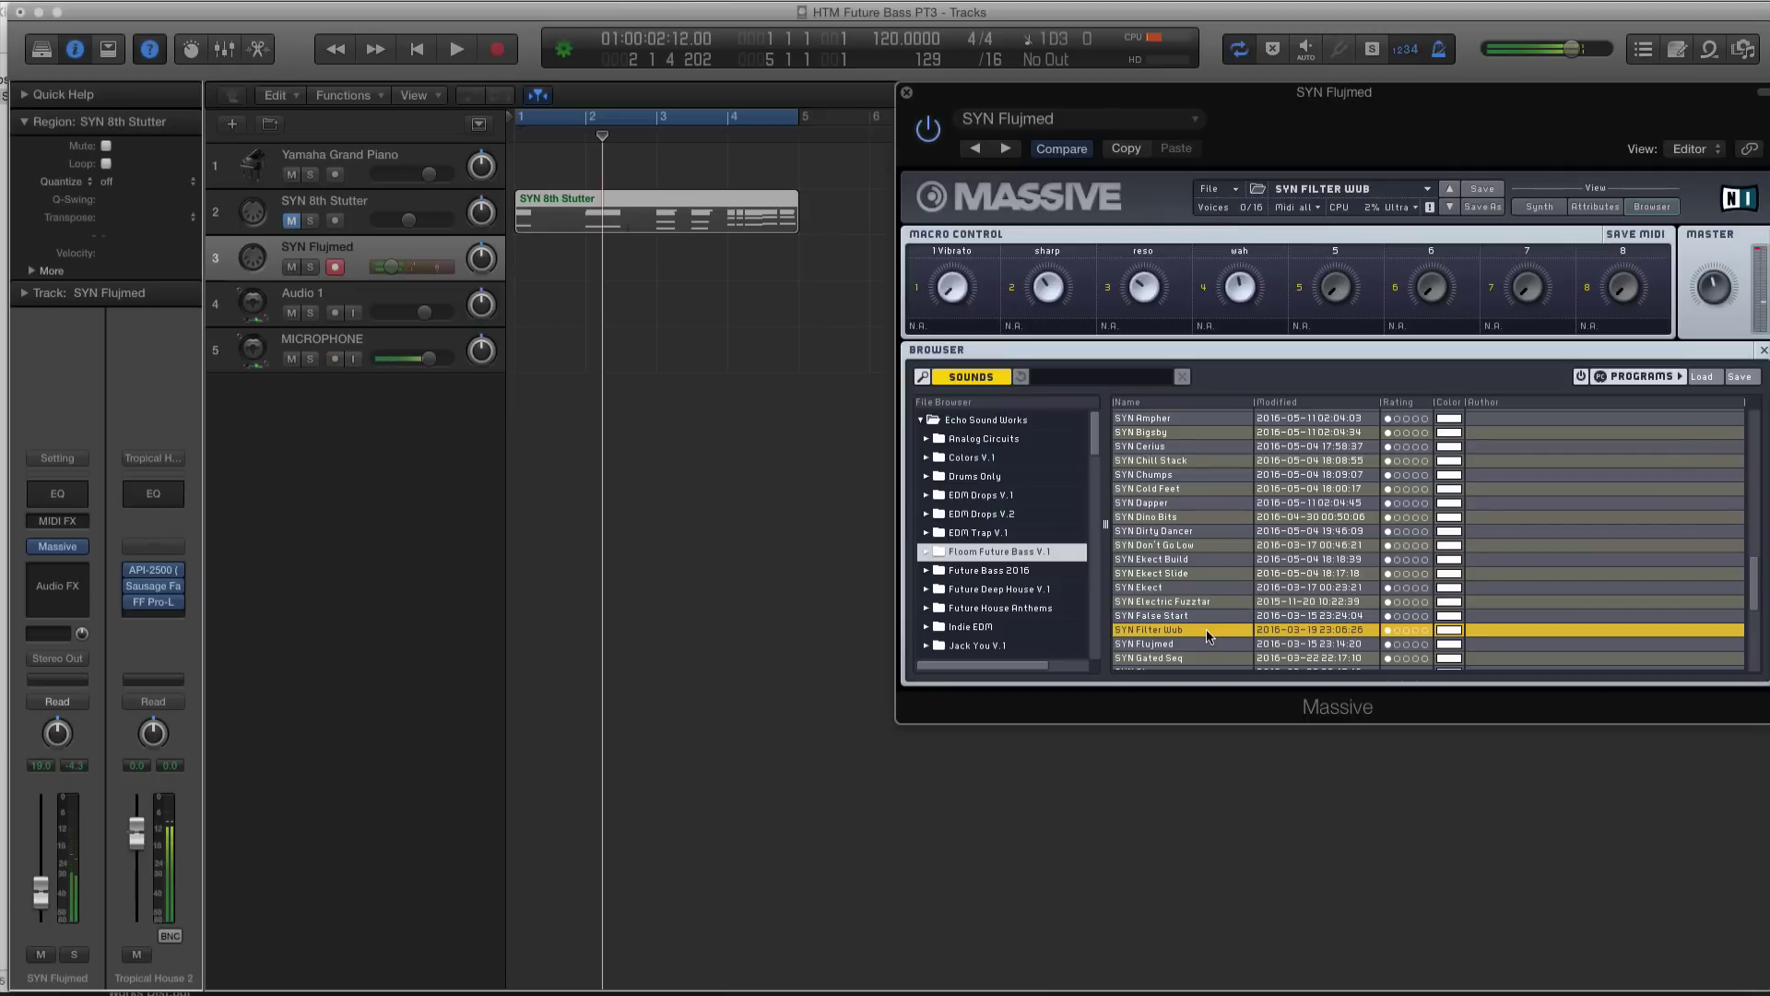
click(1209, 644)
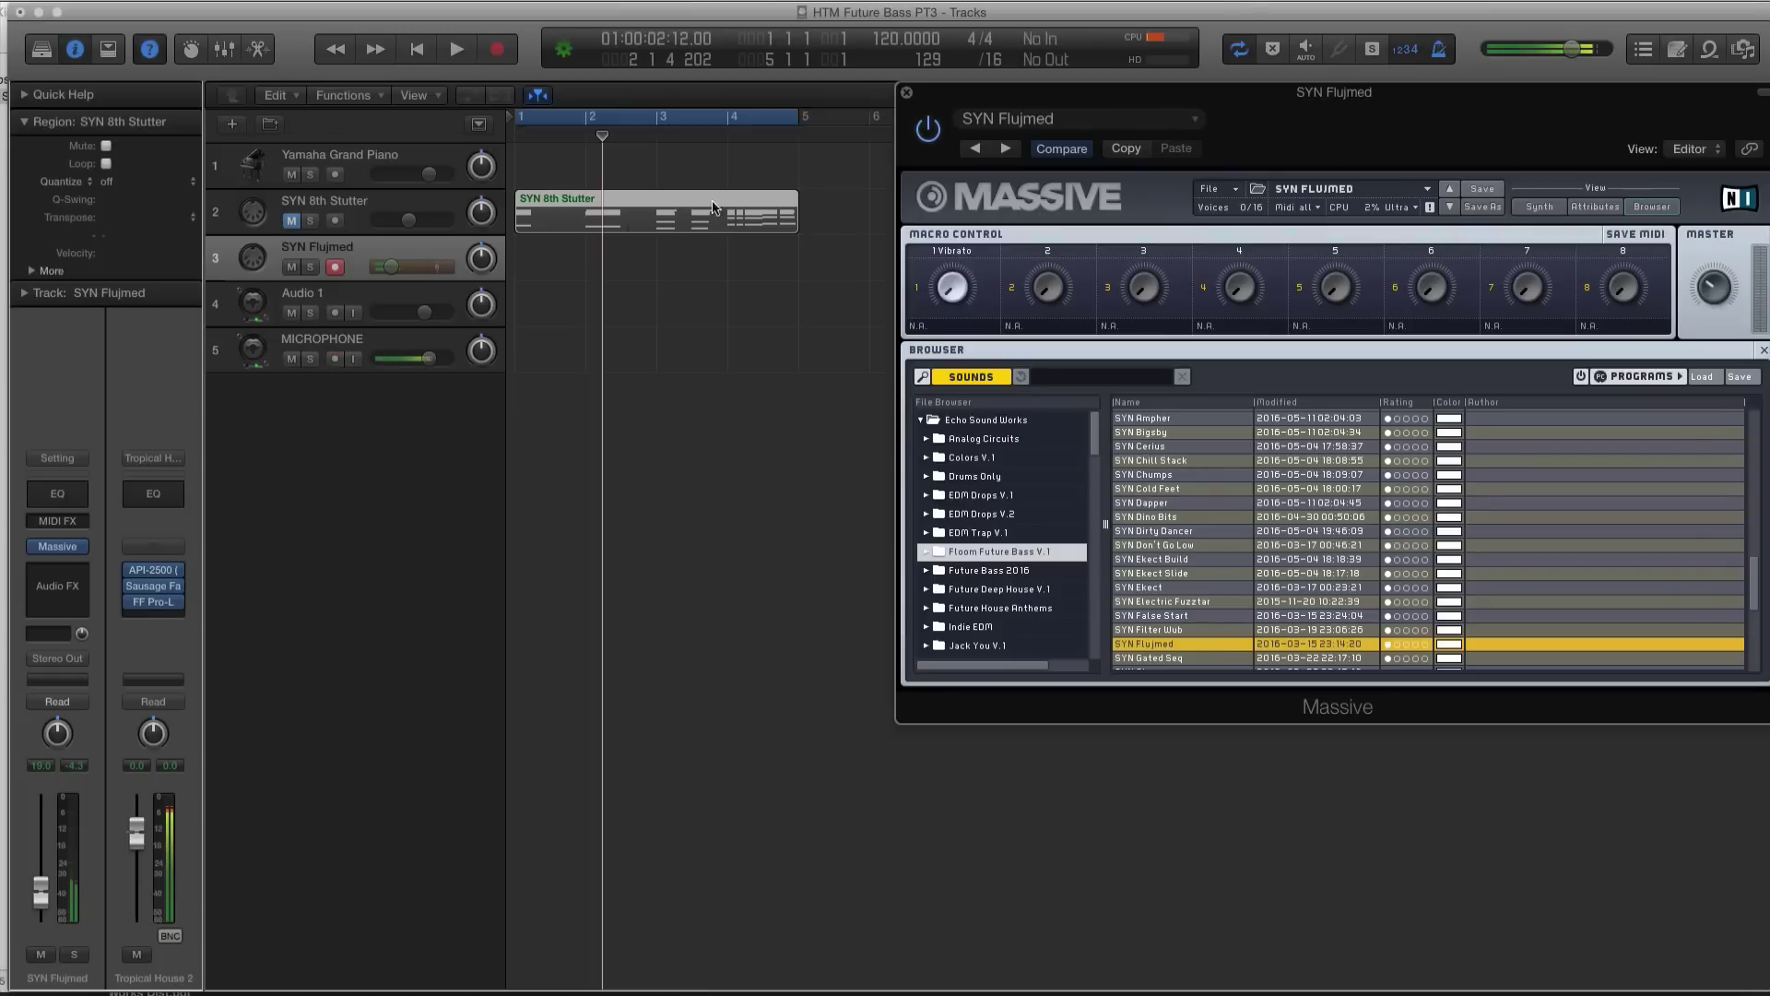
click(399, 268)
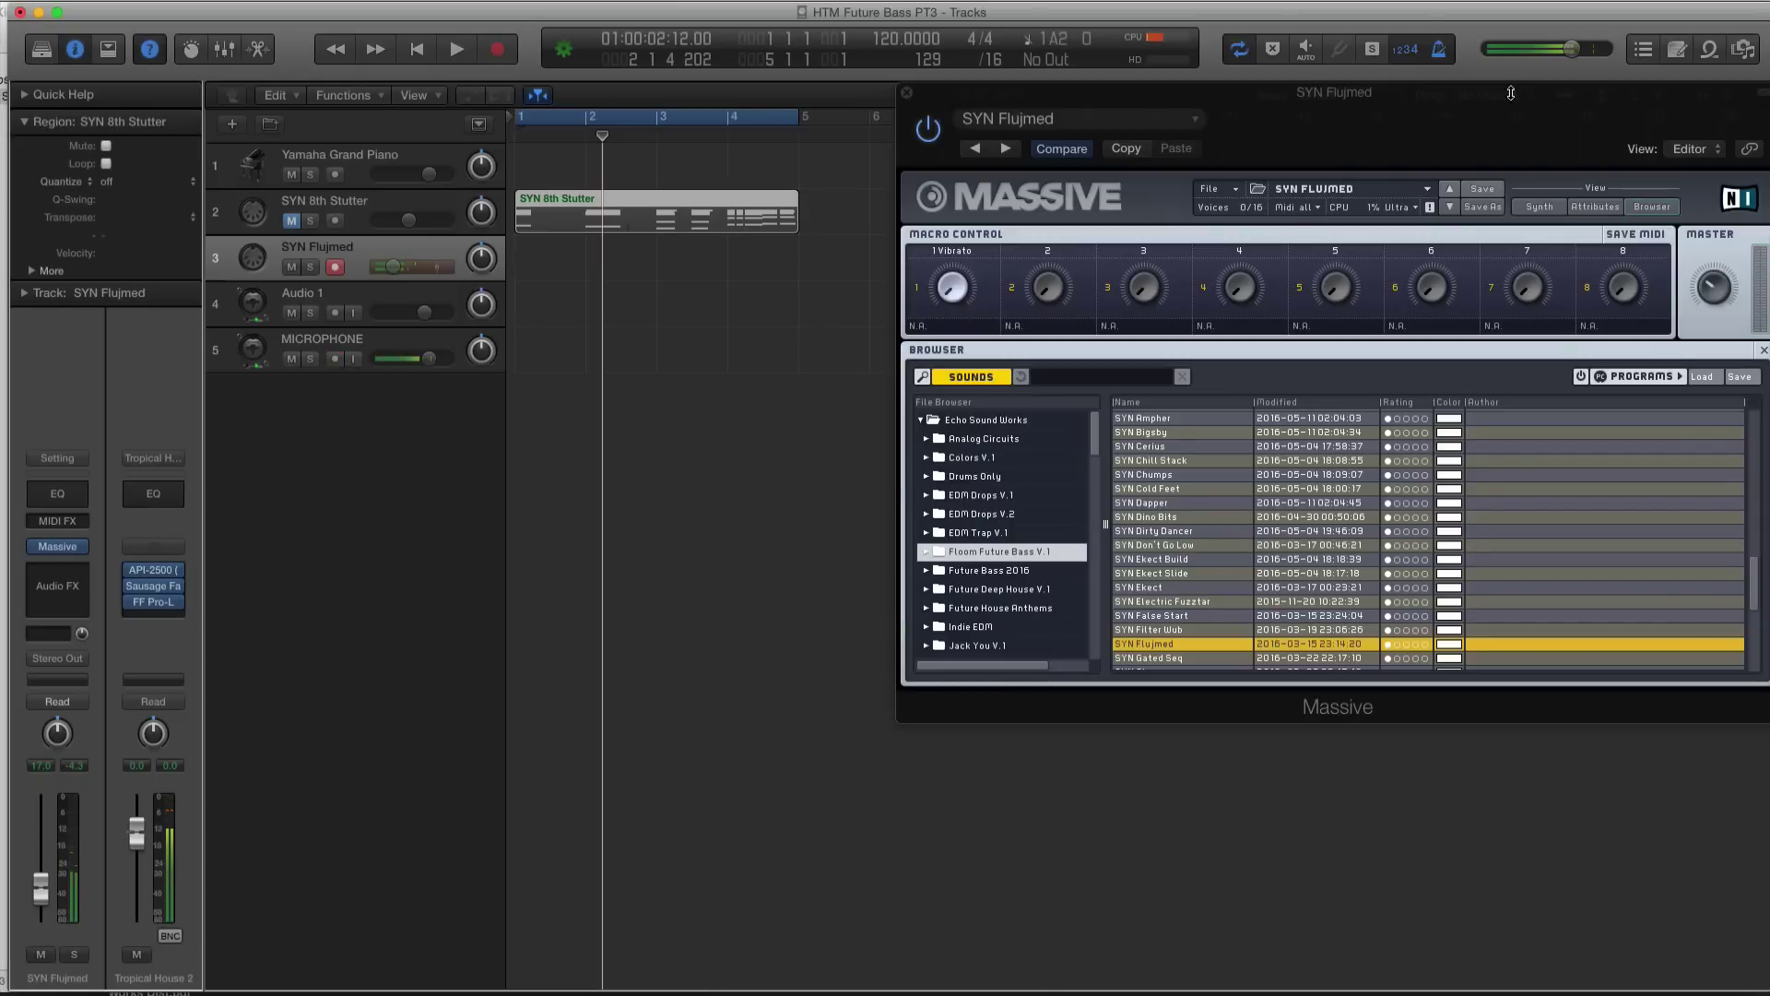
click(1539, 206)
drag(1099, 94, 723, 116)
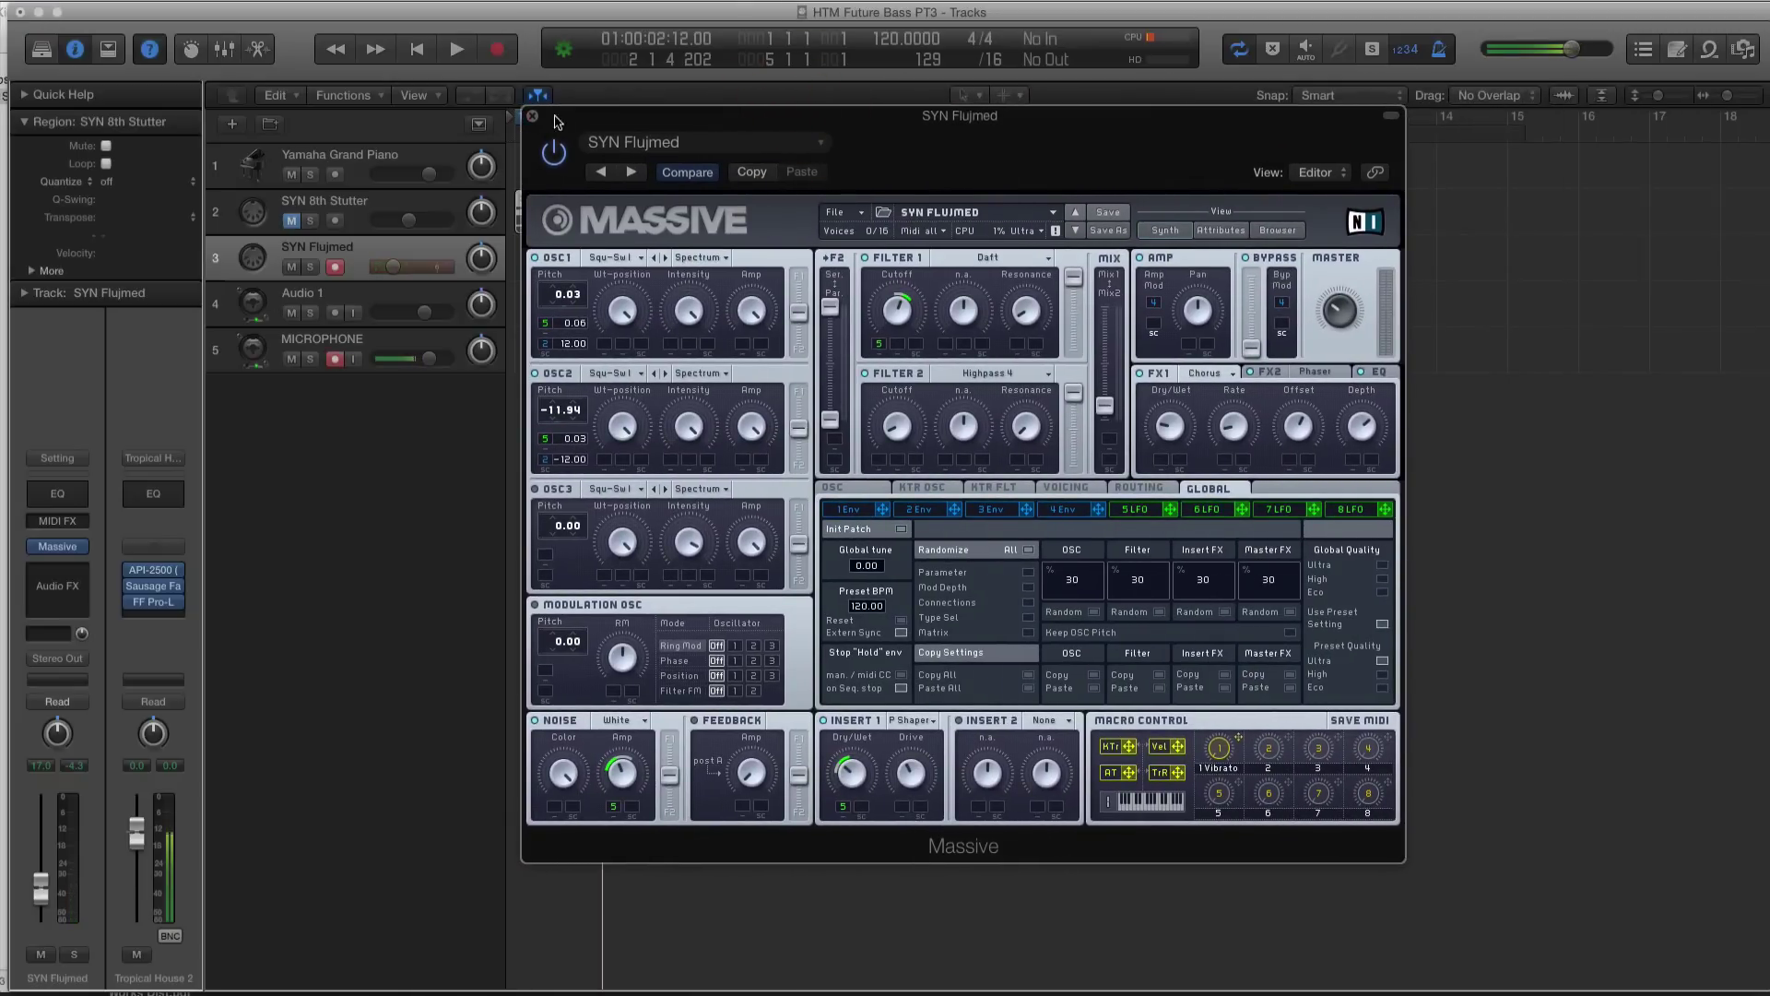
drag(556, 118, 691, 138)
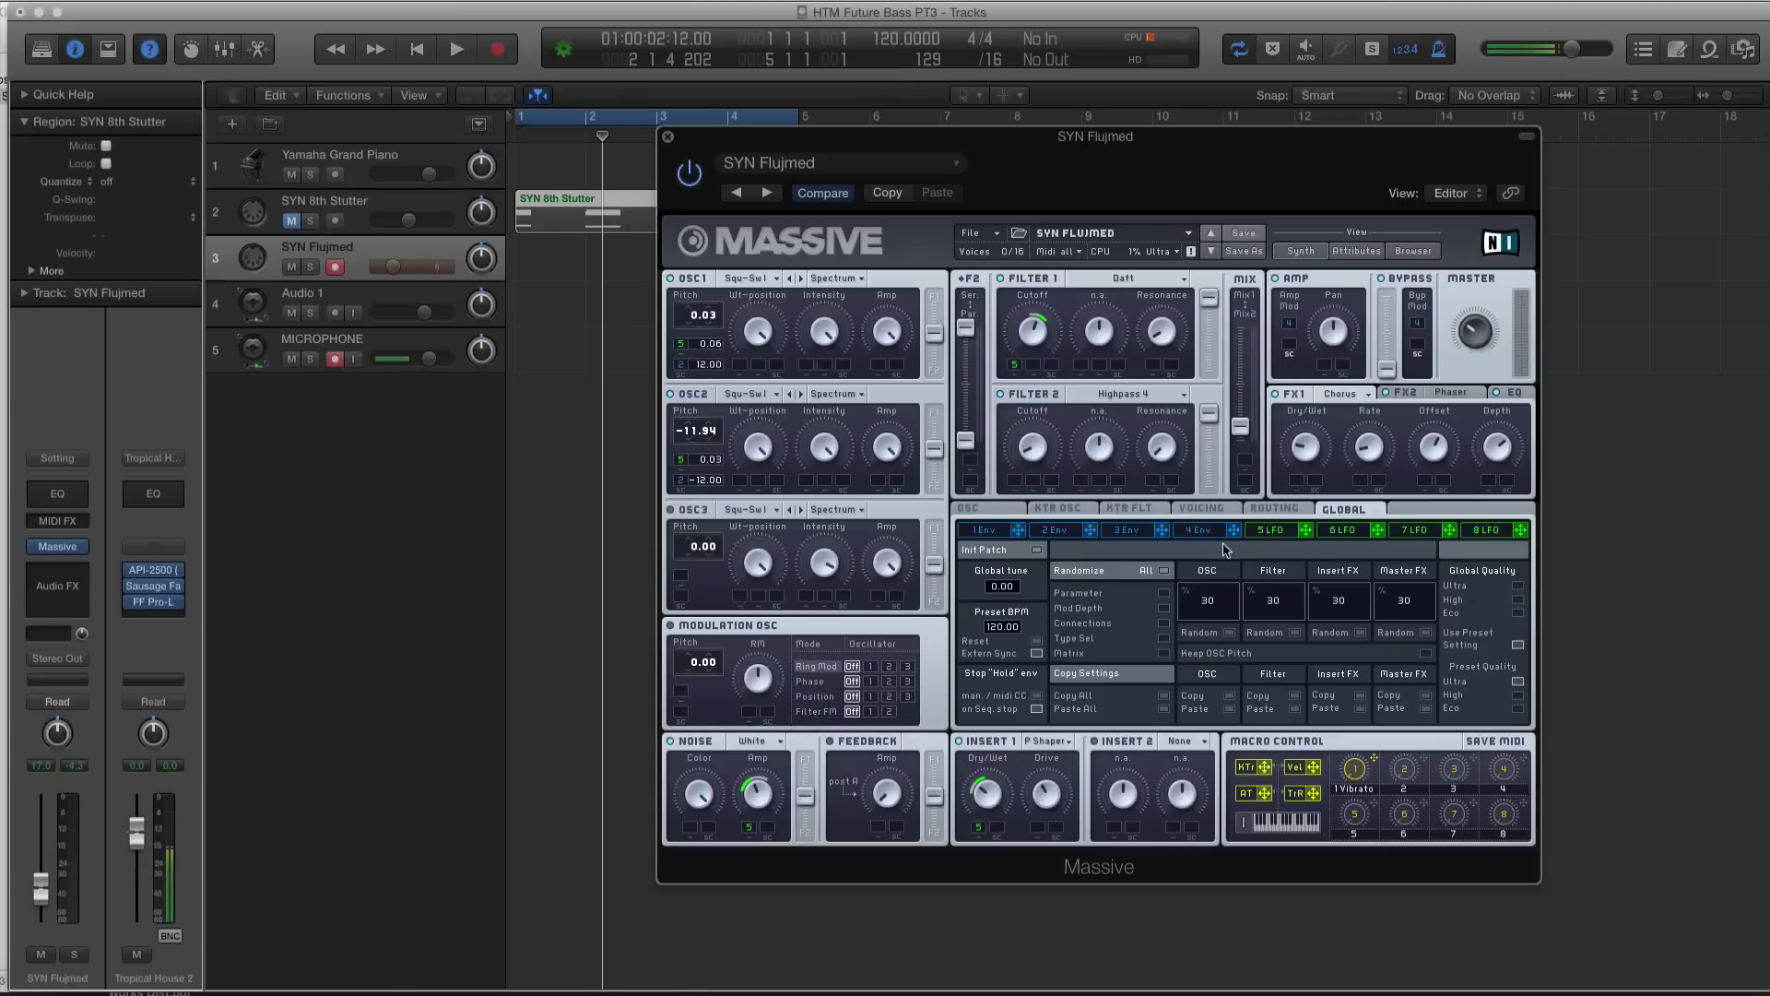
click(1199, 531)
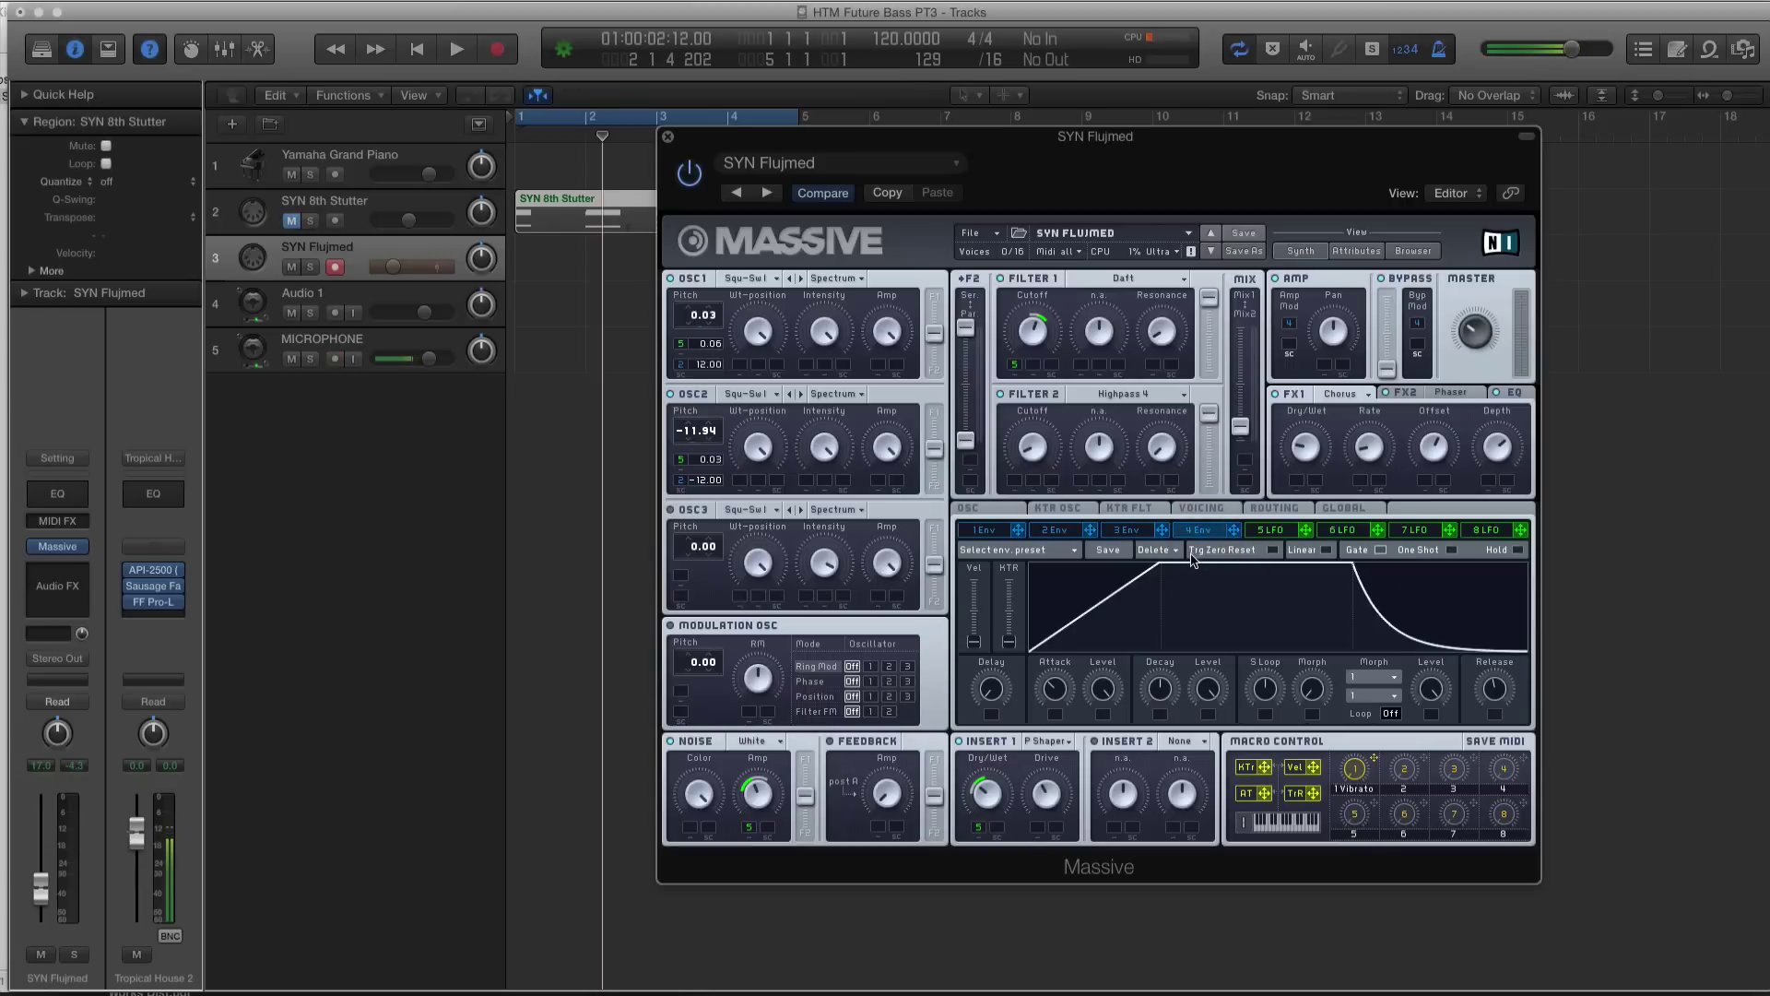
click(1270, 530)
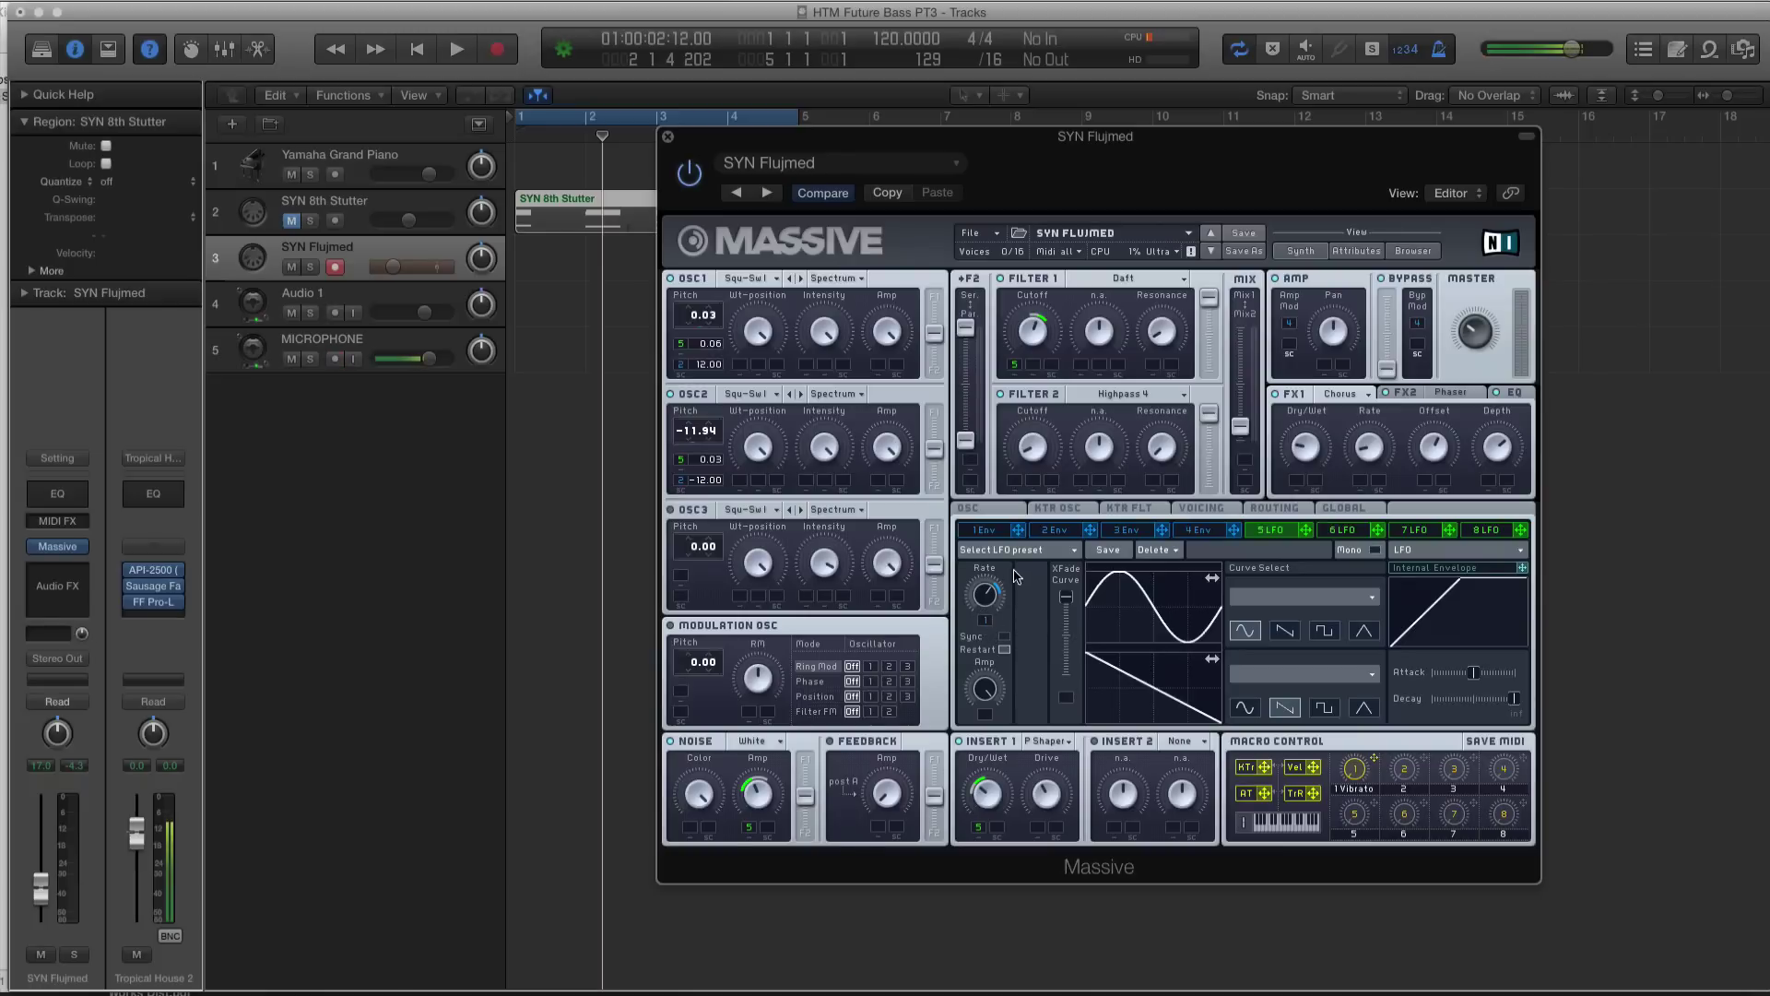
click(994, 533)
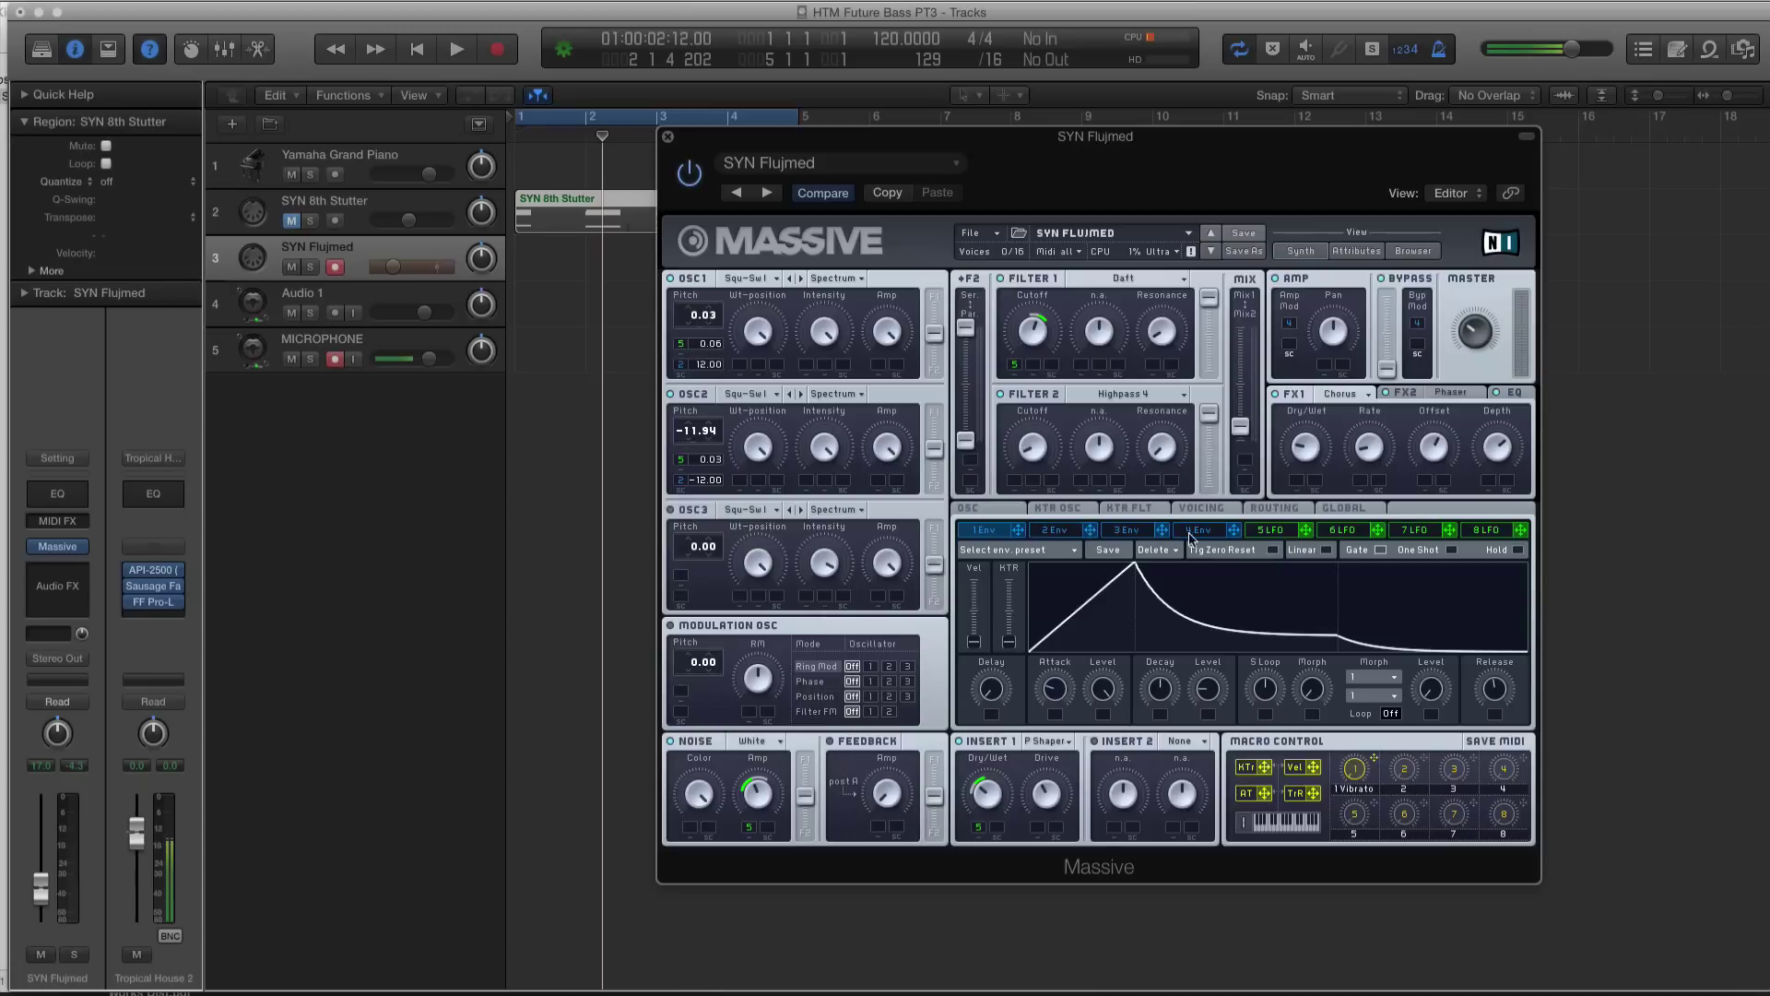
click(1271, 531)
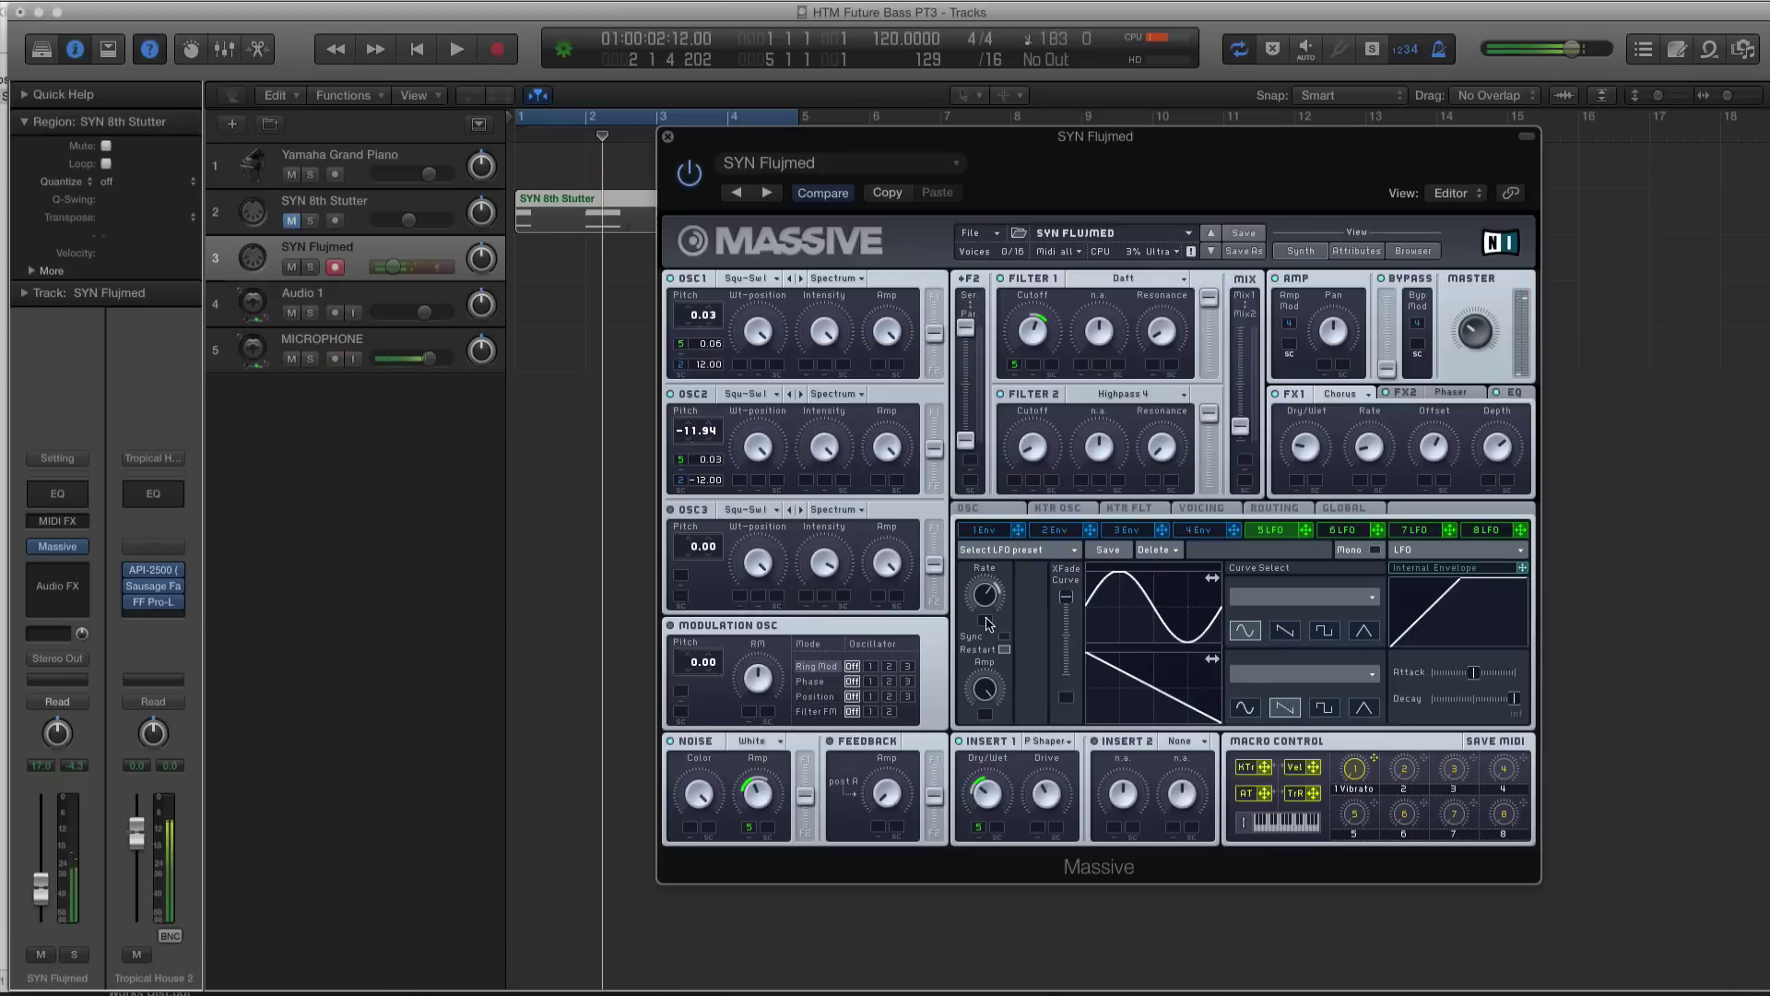
click(986, 531)
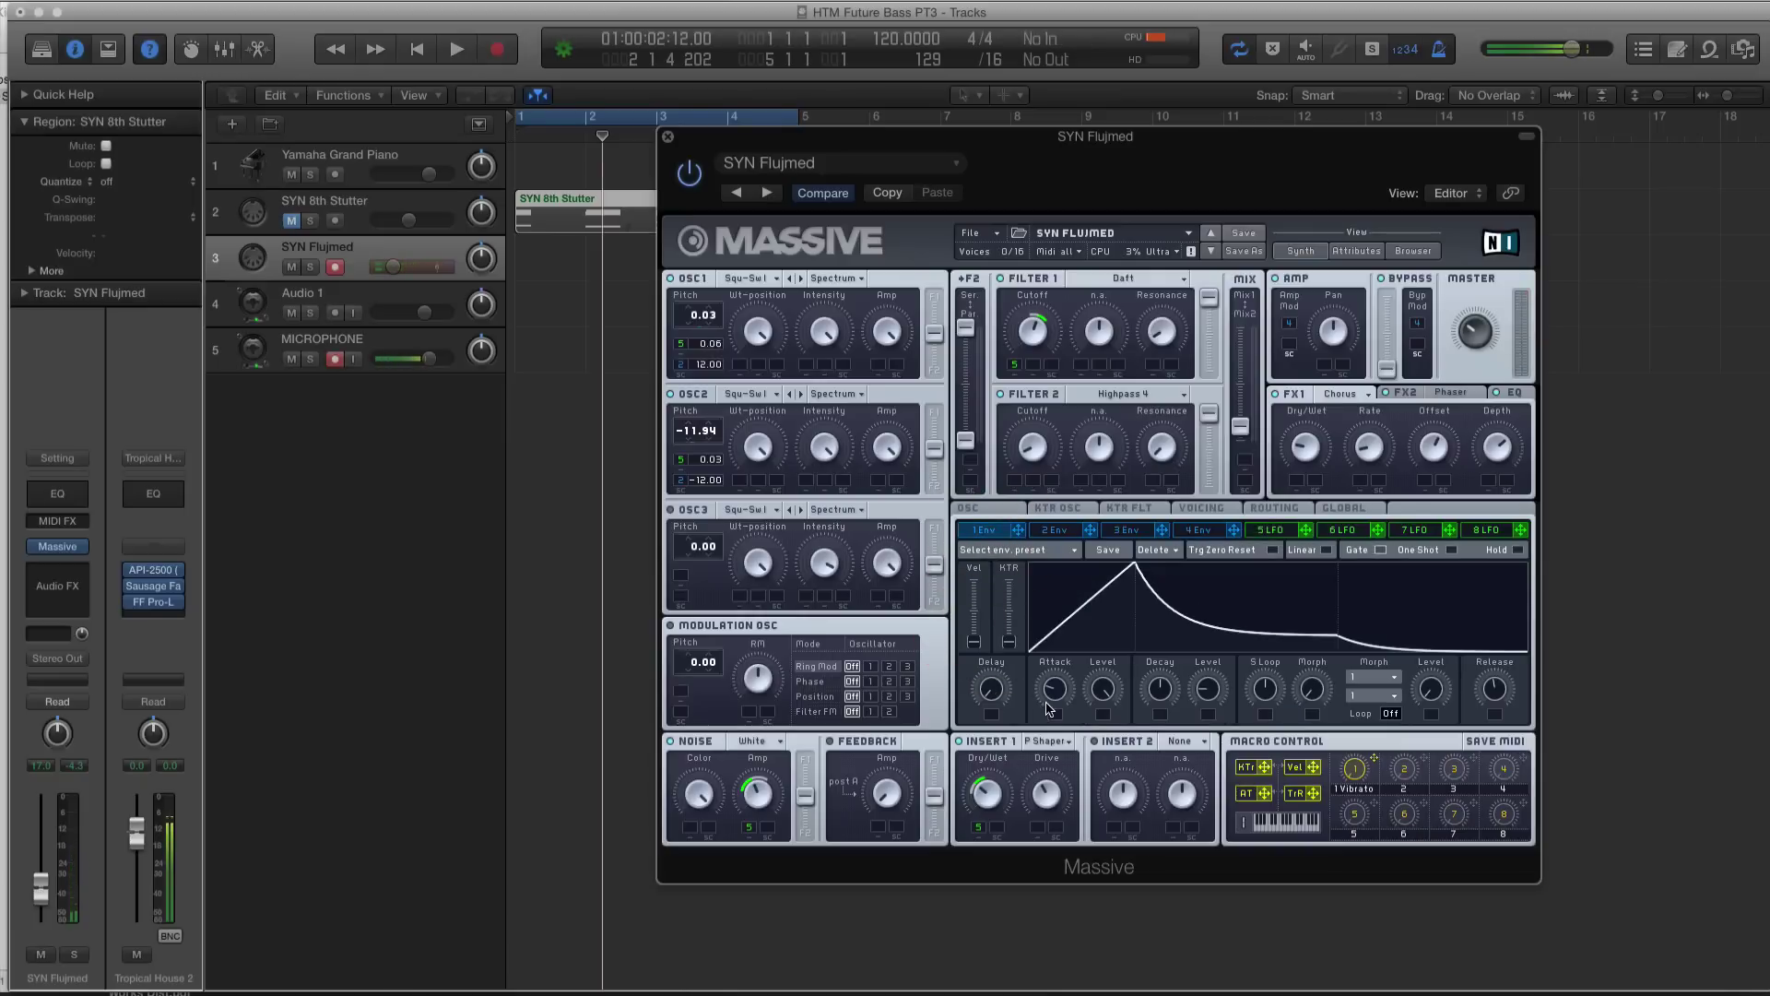
click(1270, 530)
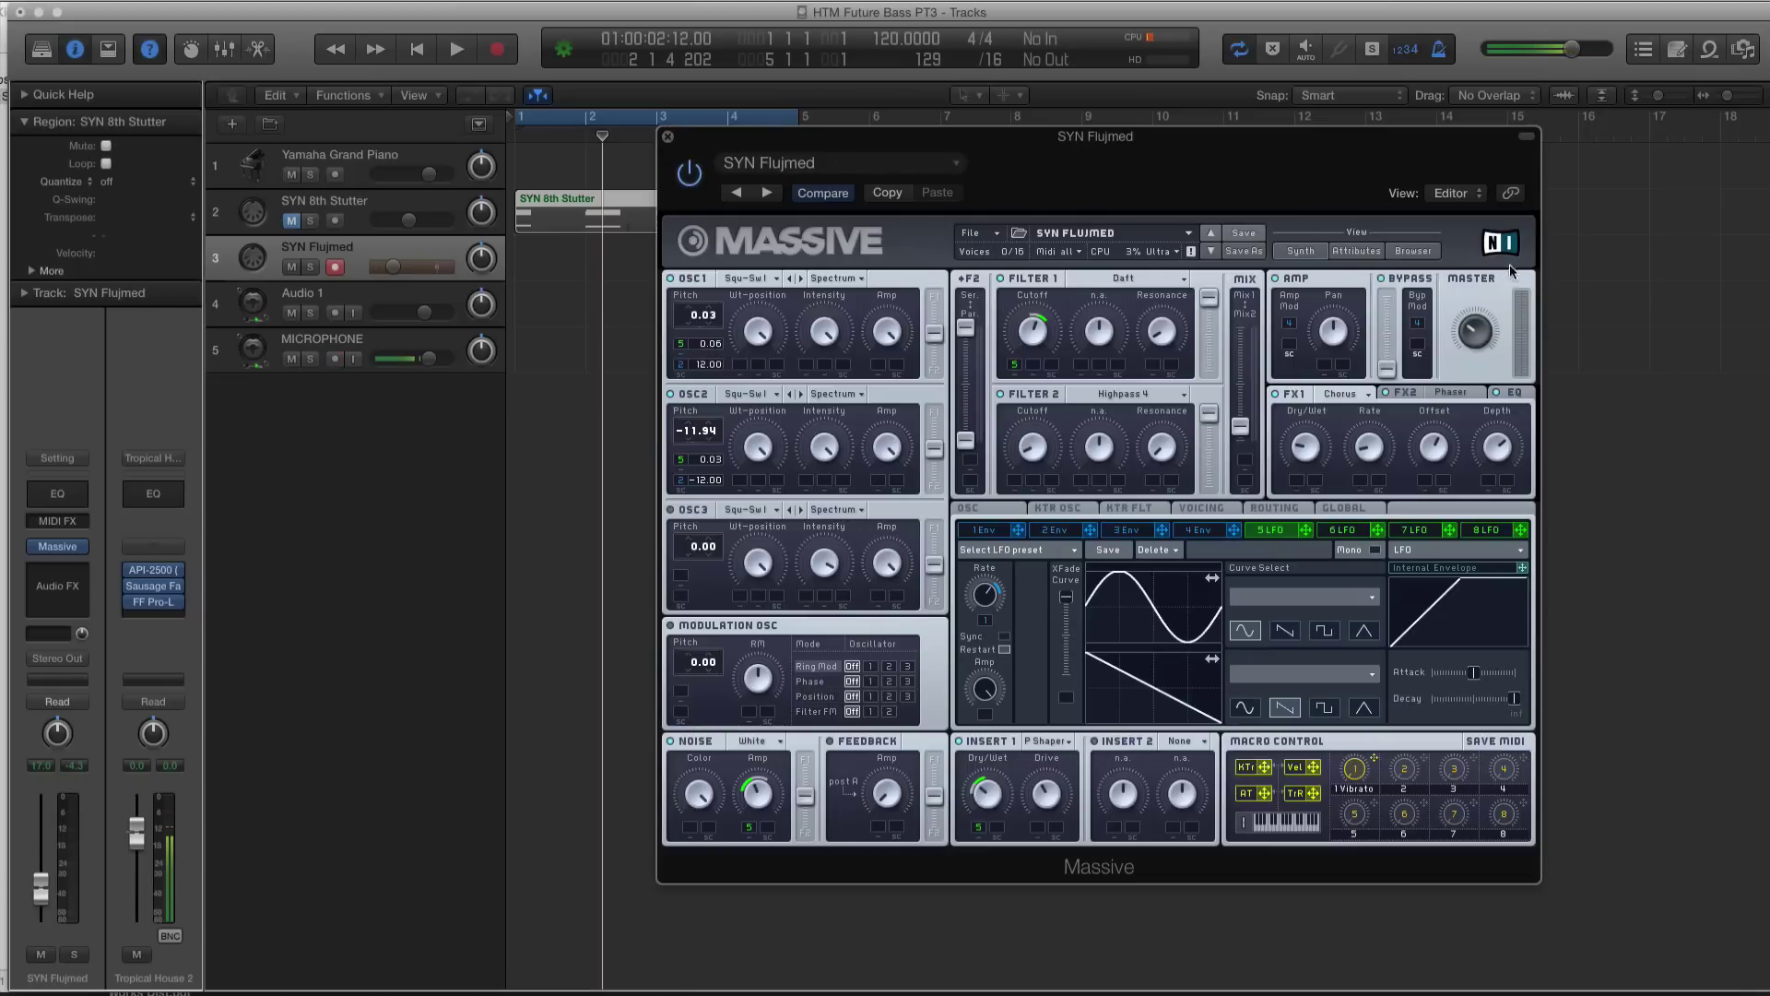
Audition SYN Great Chords 02 and SYN Icelandic, and unmute the SYN 8th Stutter track.
click(1413, 250)
scroll(938, 627, down, 3)
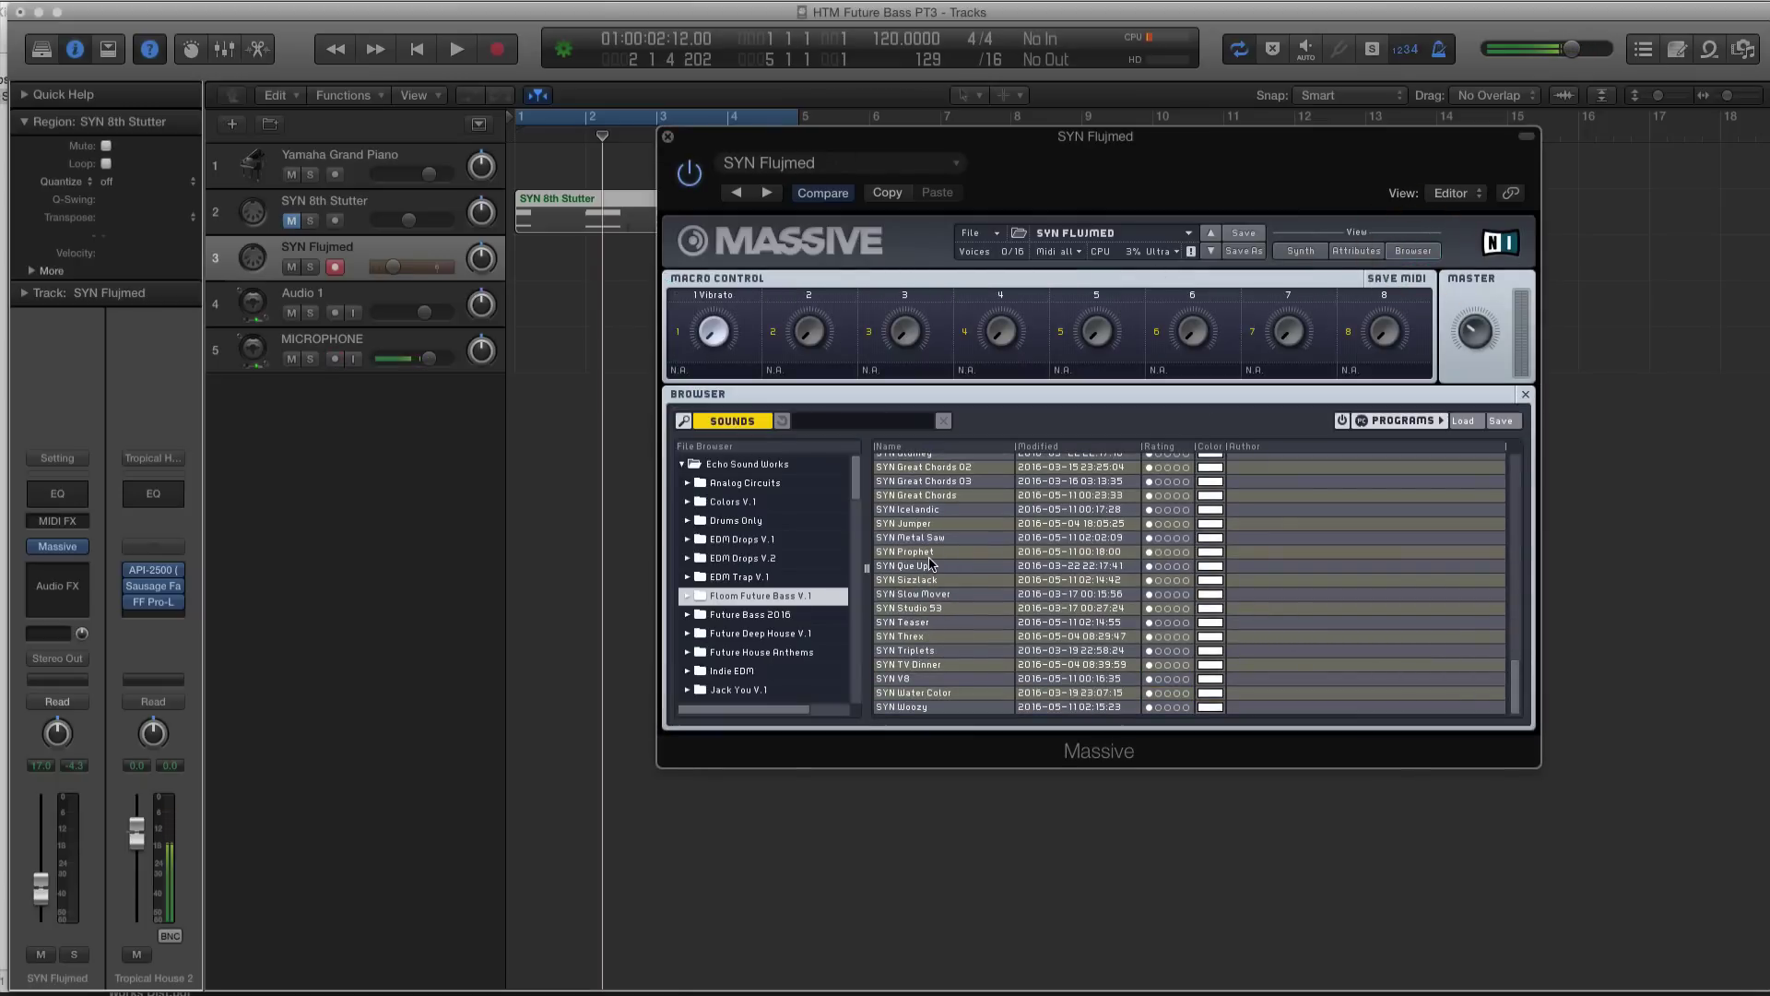
scroll(929, 562, up, 3)
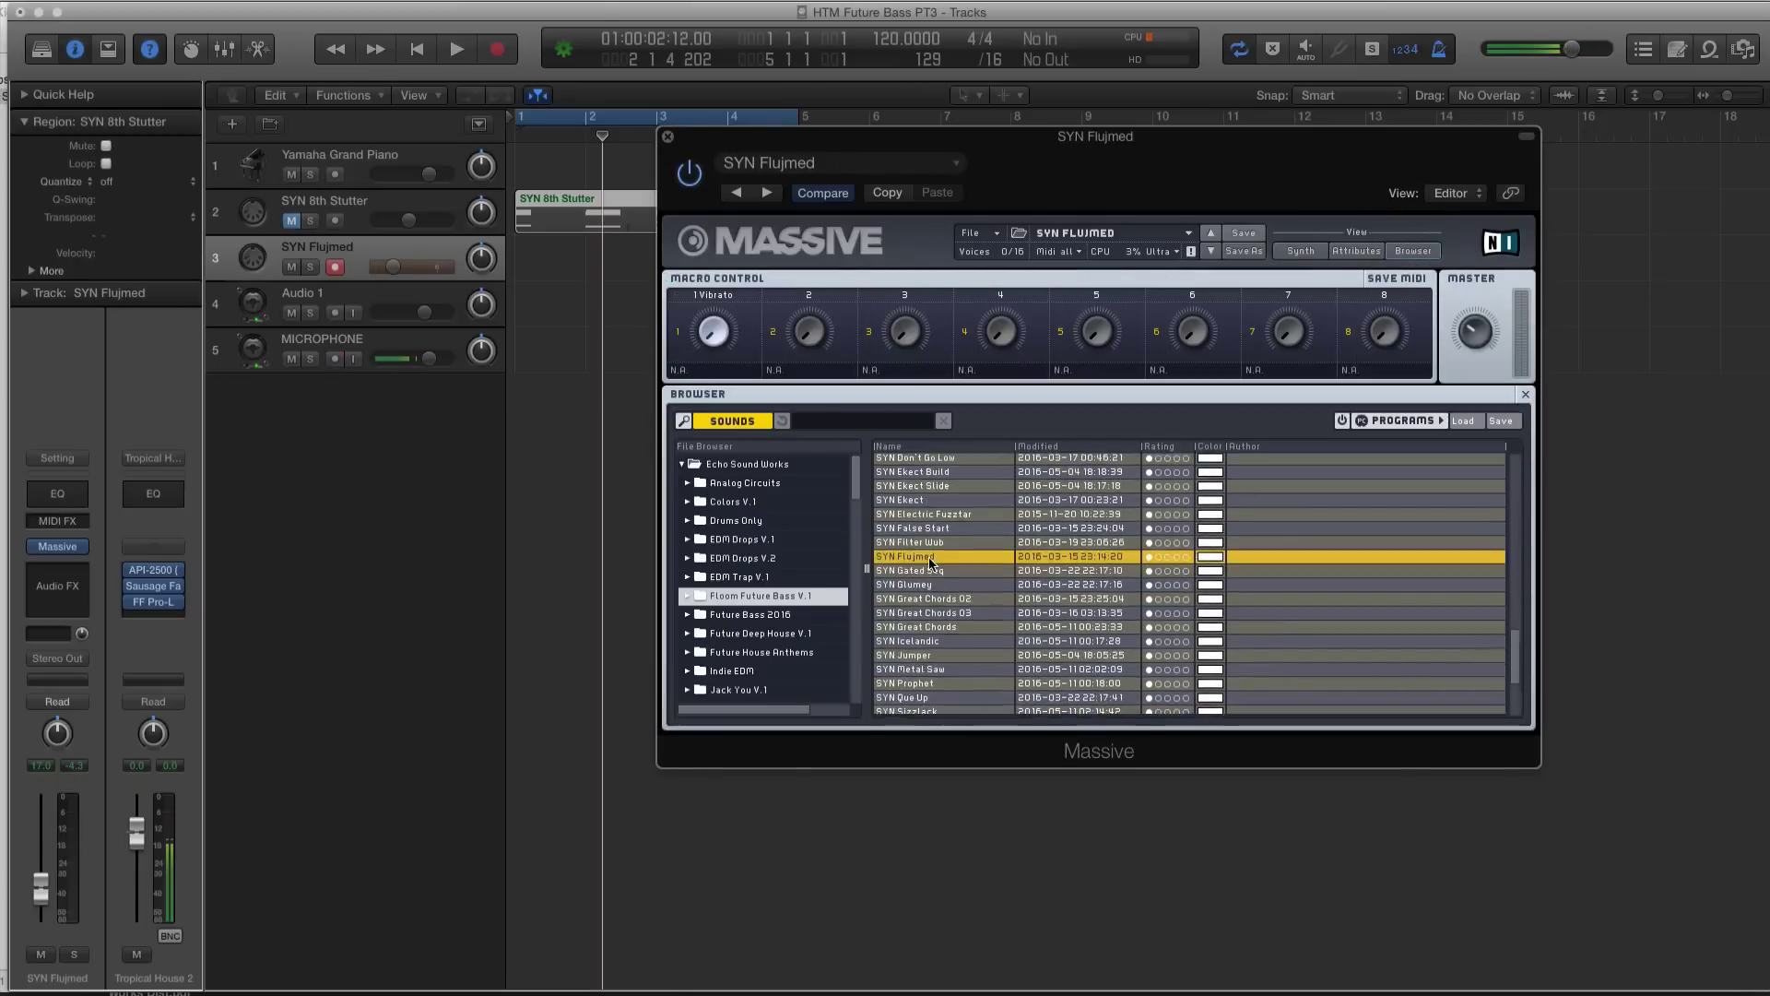
click(952, 600)
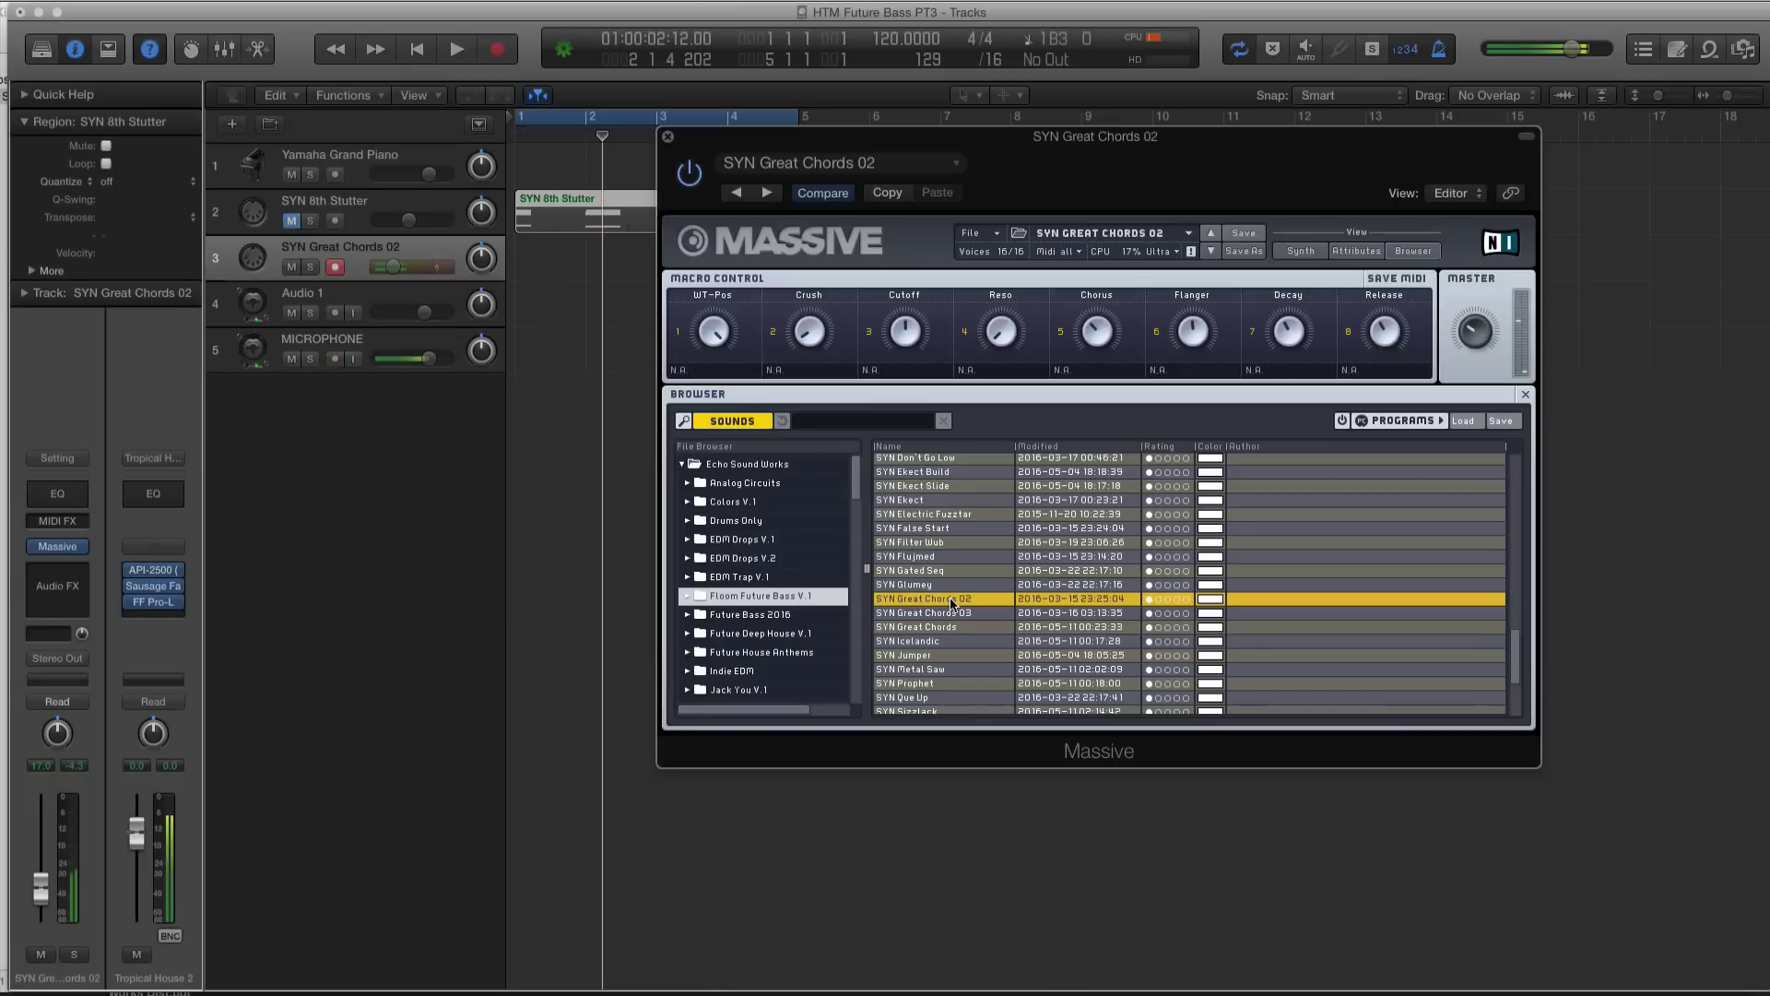
scroll(903, 604, down, 3)
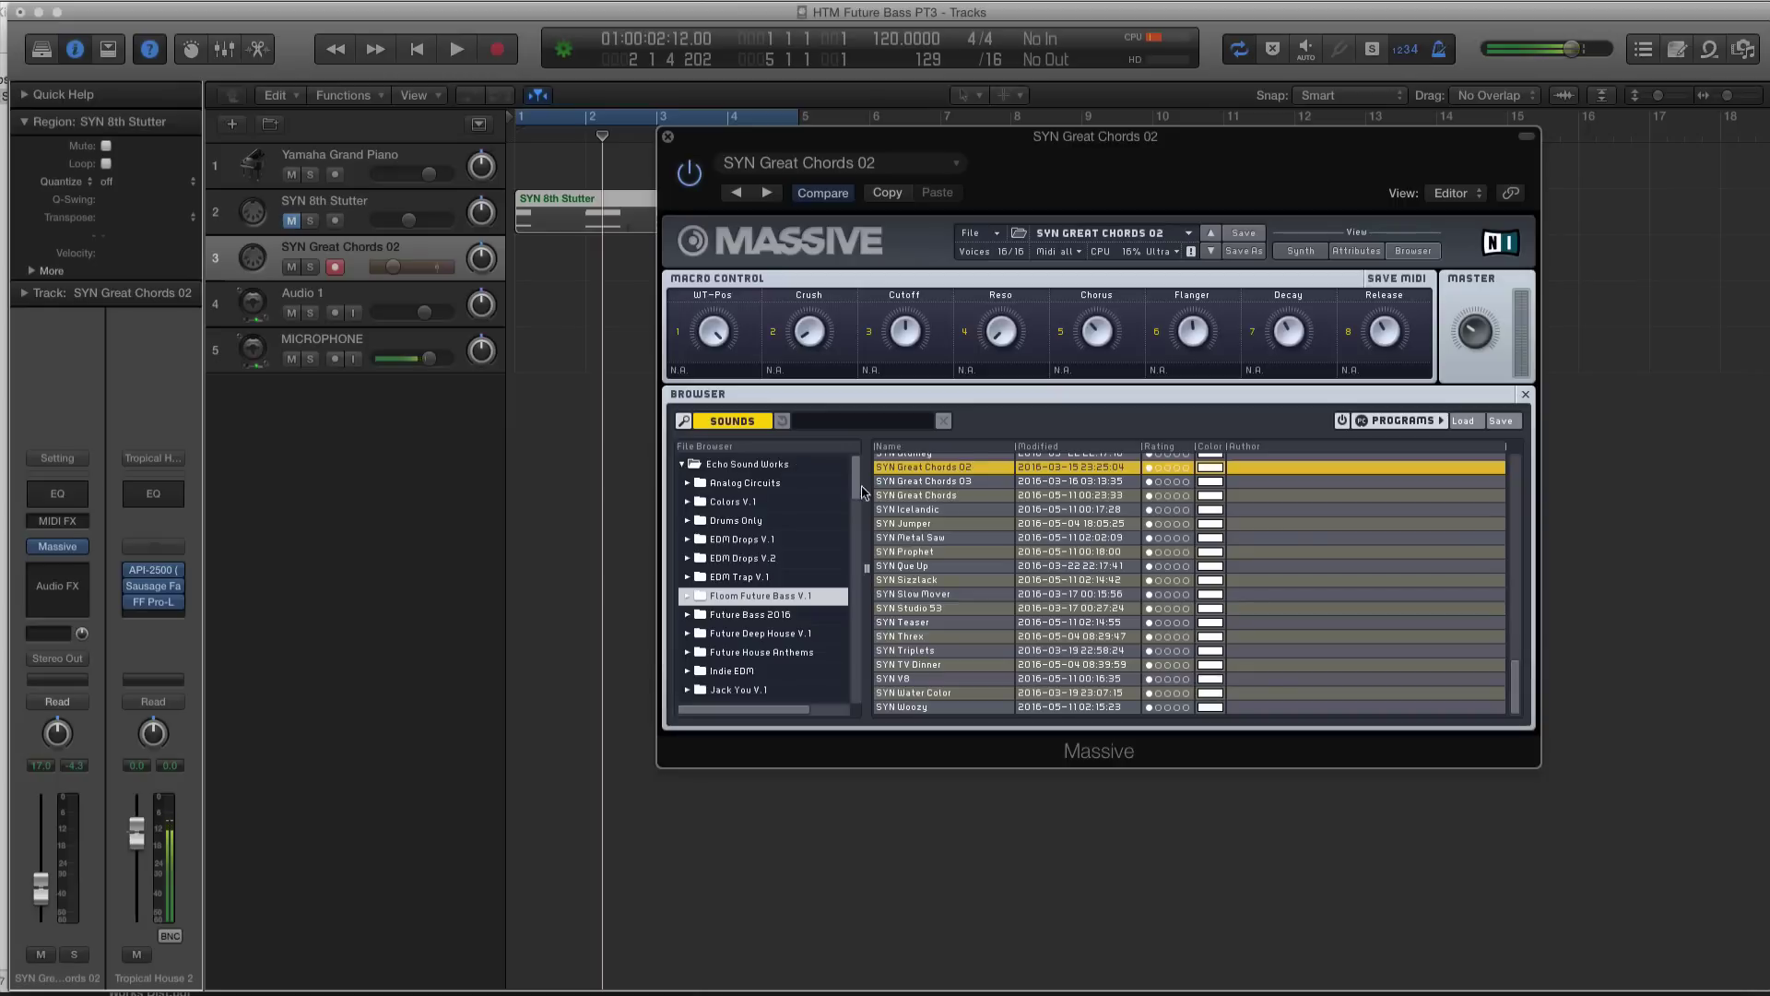
click(915, 513)
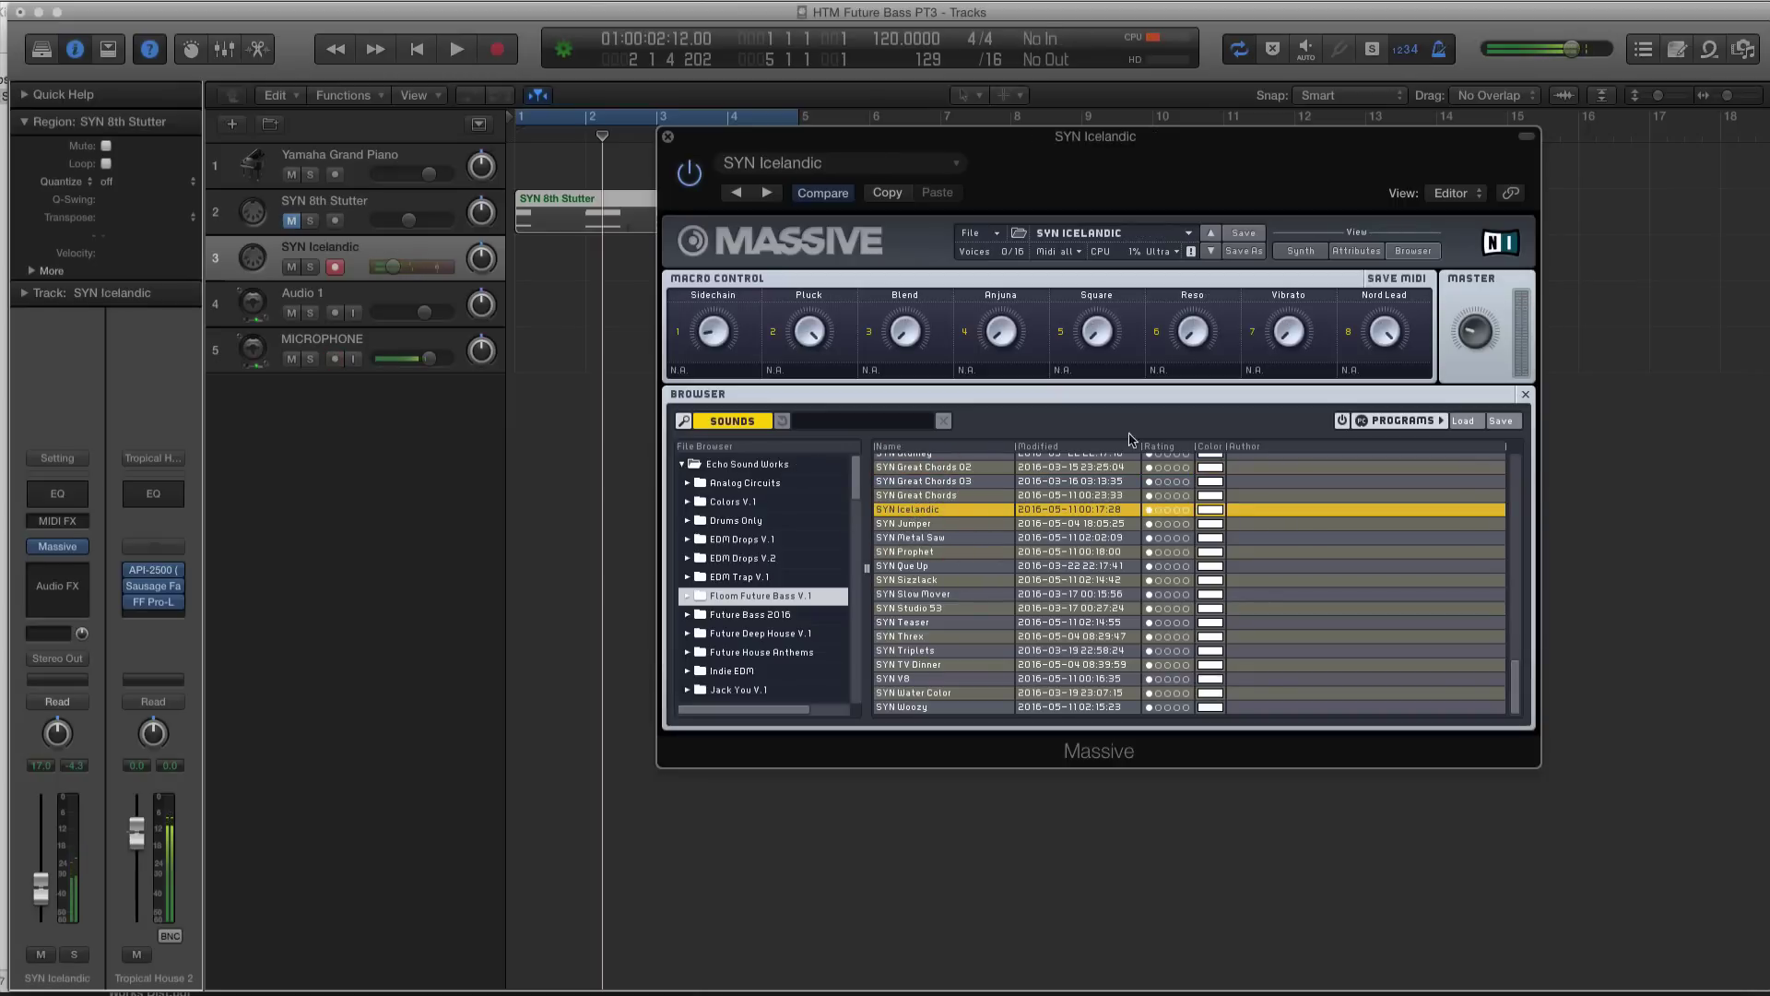
drag(746, 135, 931, 162)
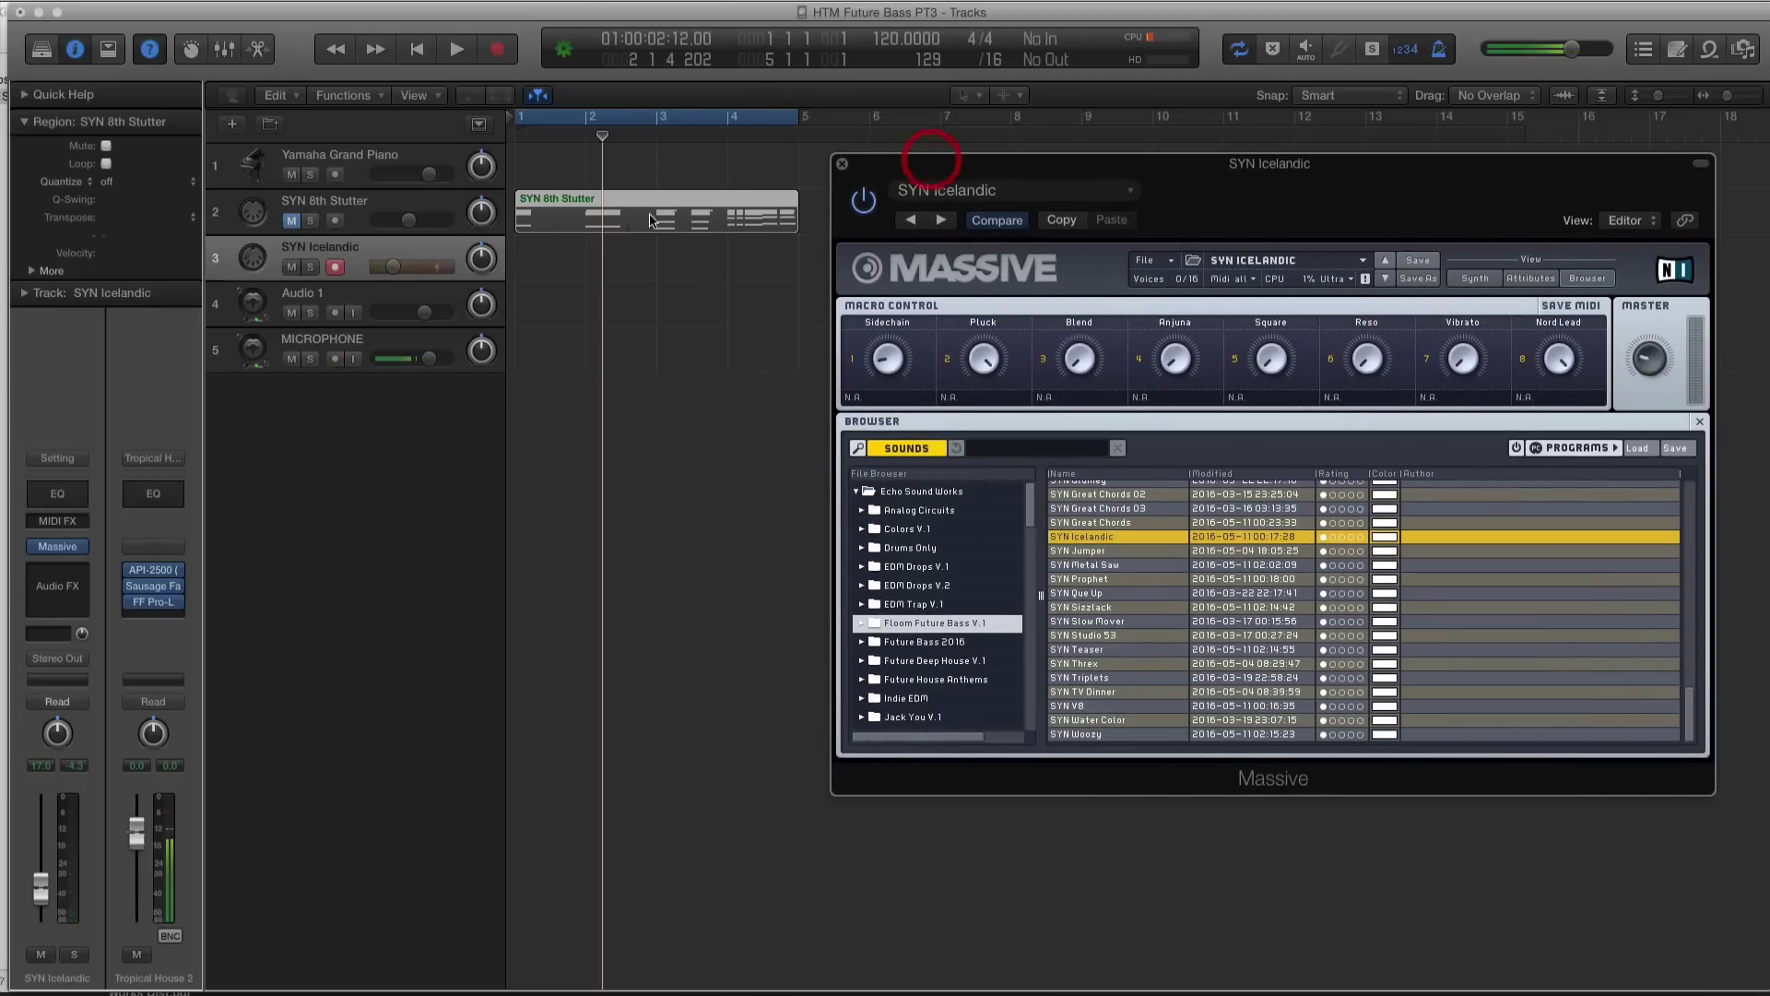
click(291, 220)
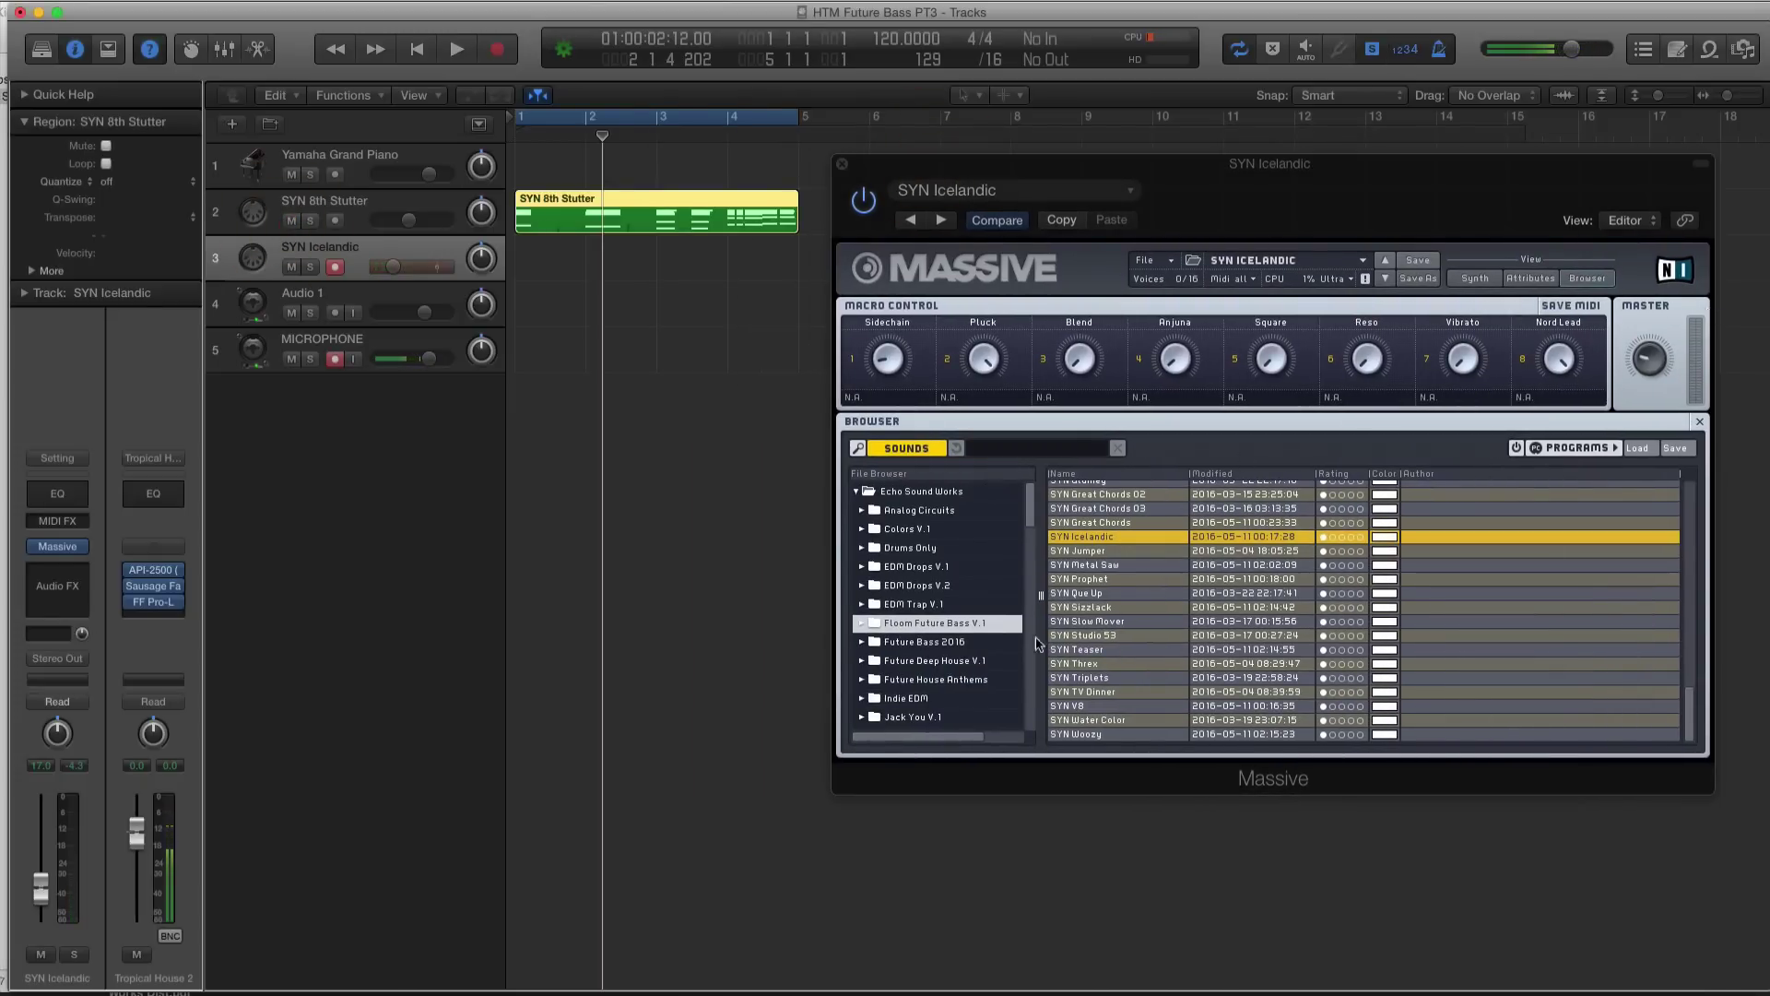
Load the BS Side Trick preset from the OVO/Future RnB V.3 folder.
scroll(1000, 646, down, 3)
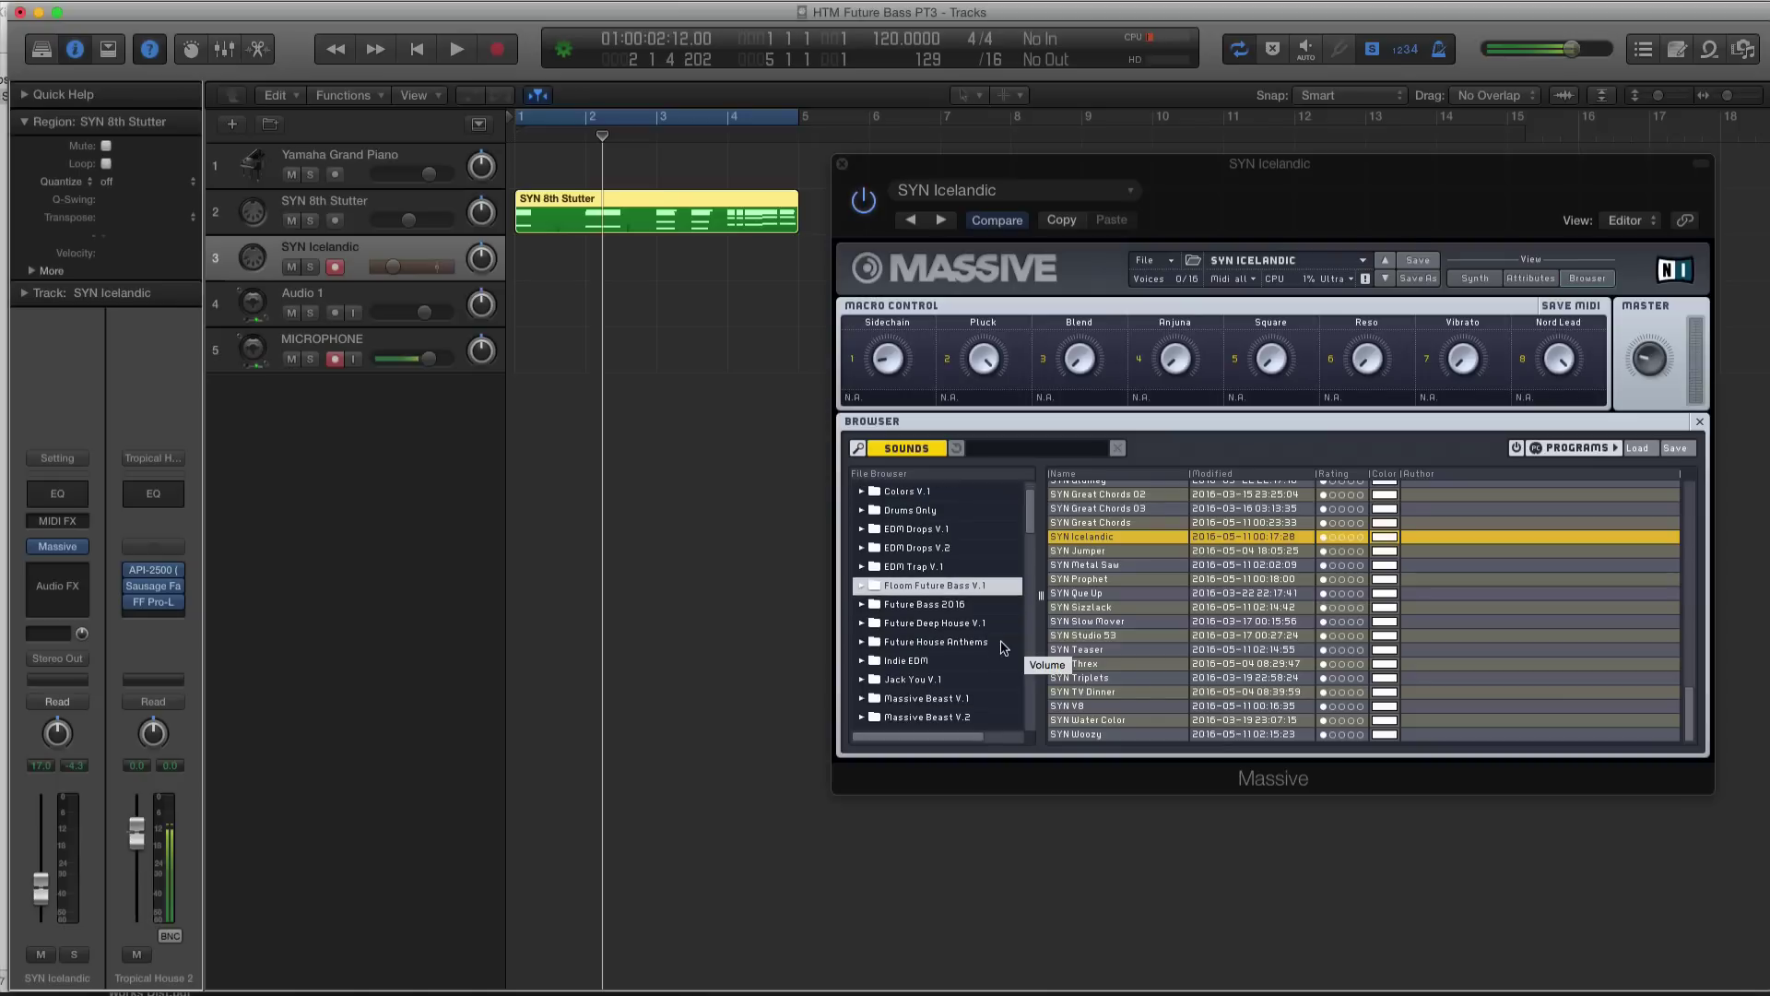
scroll(1008, 648, down, 3)
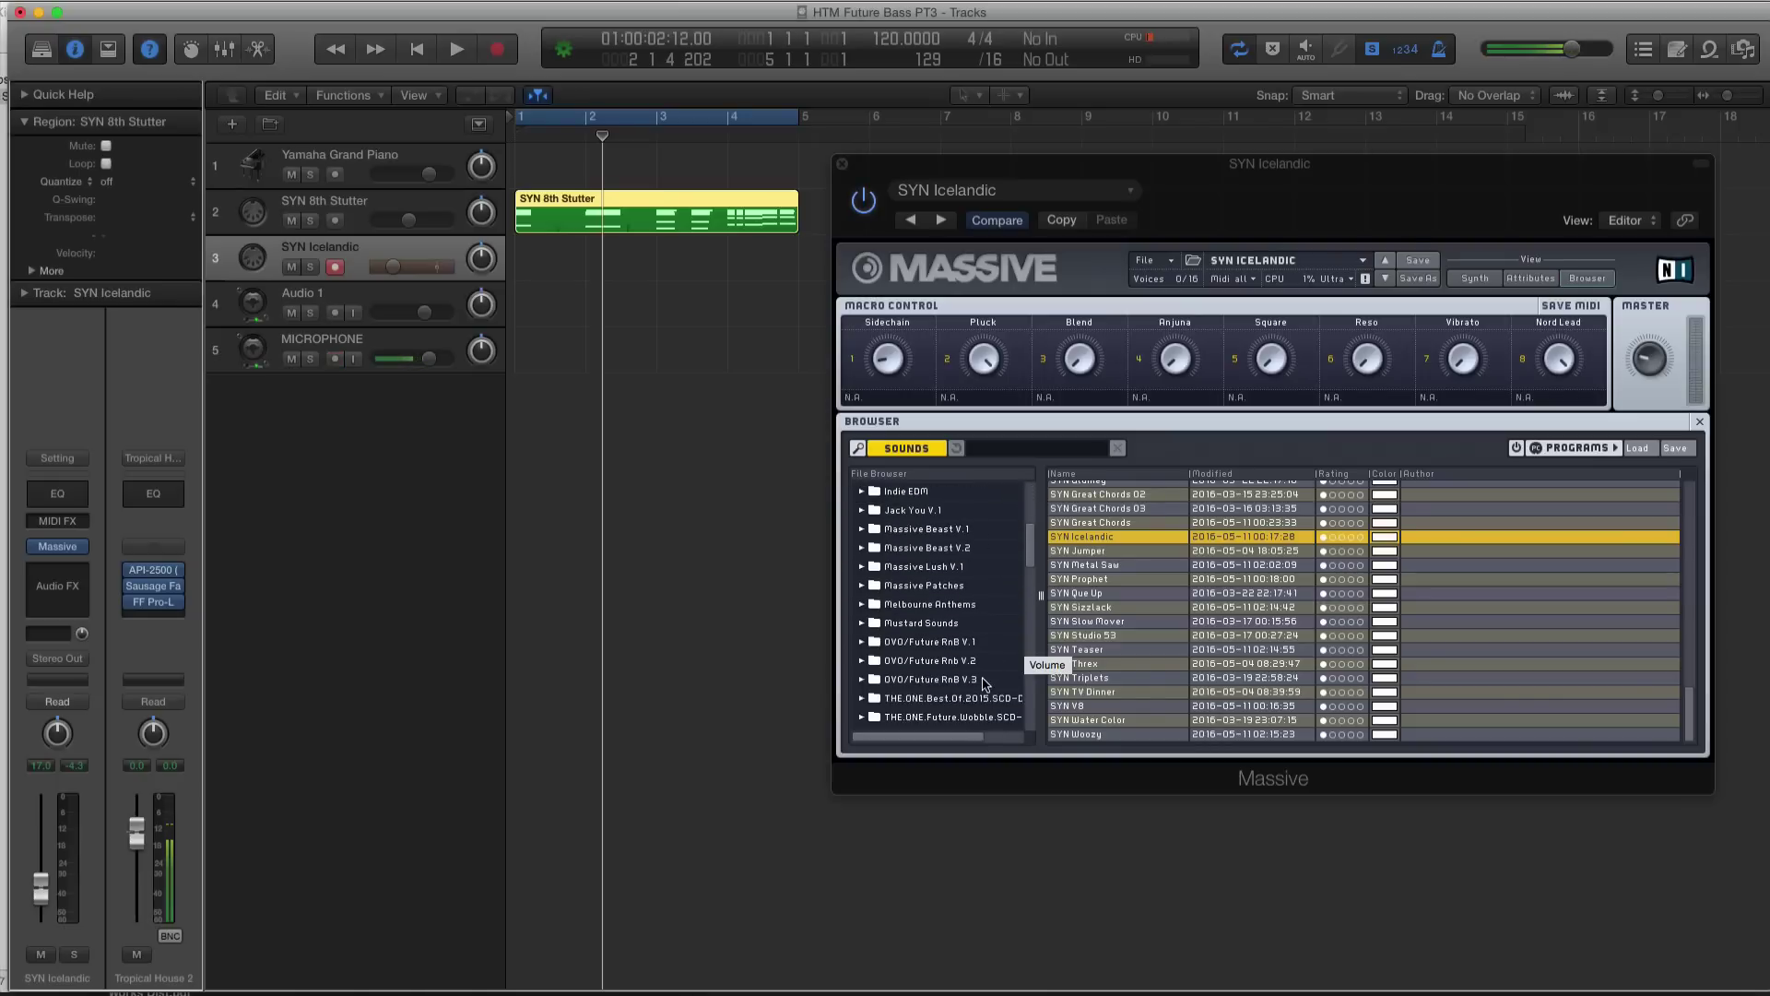
click(980, 679)
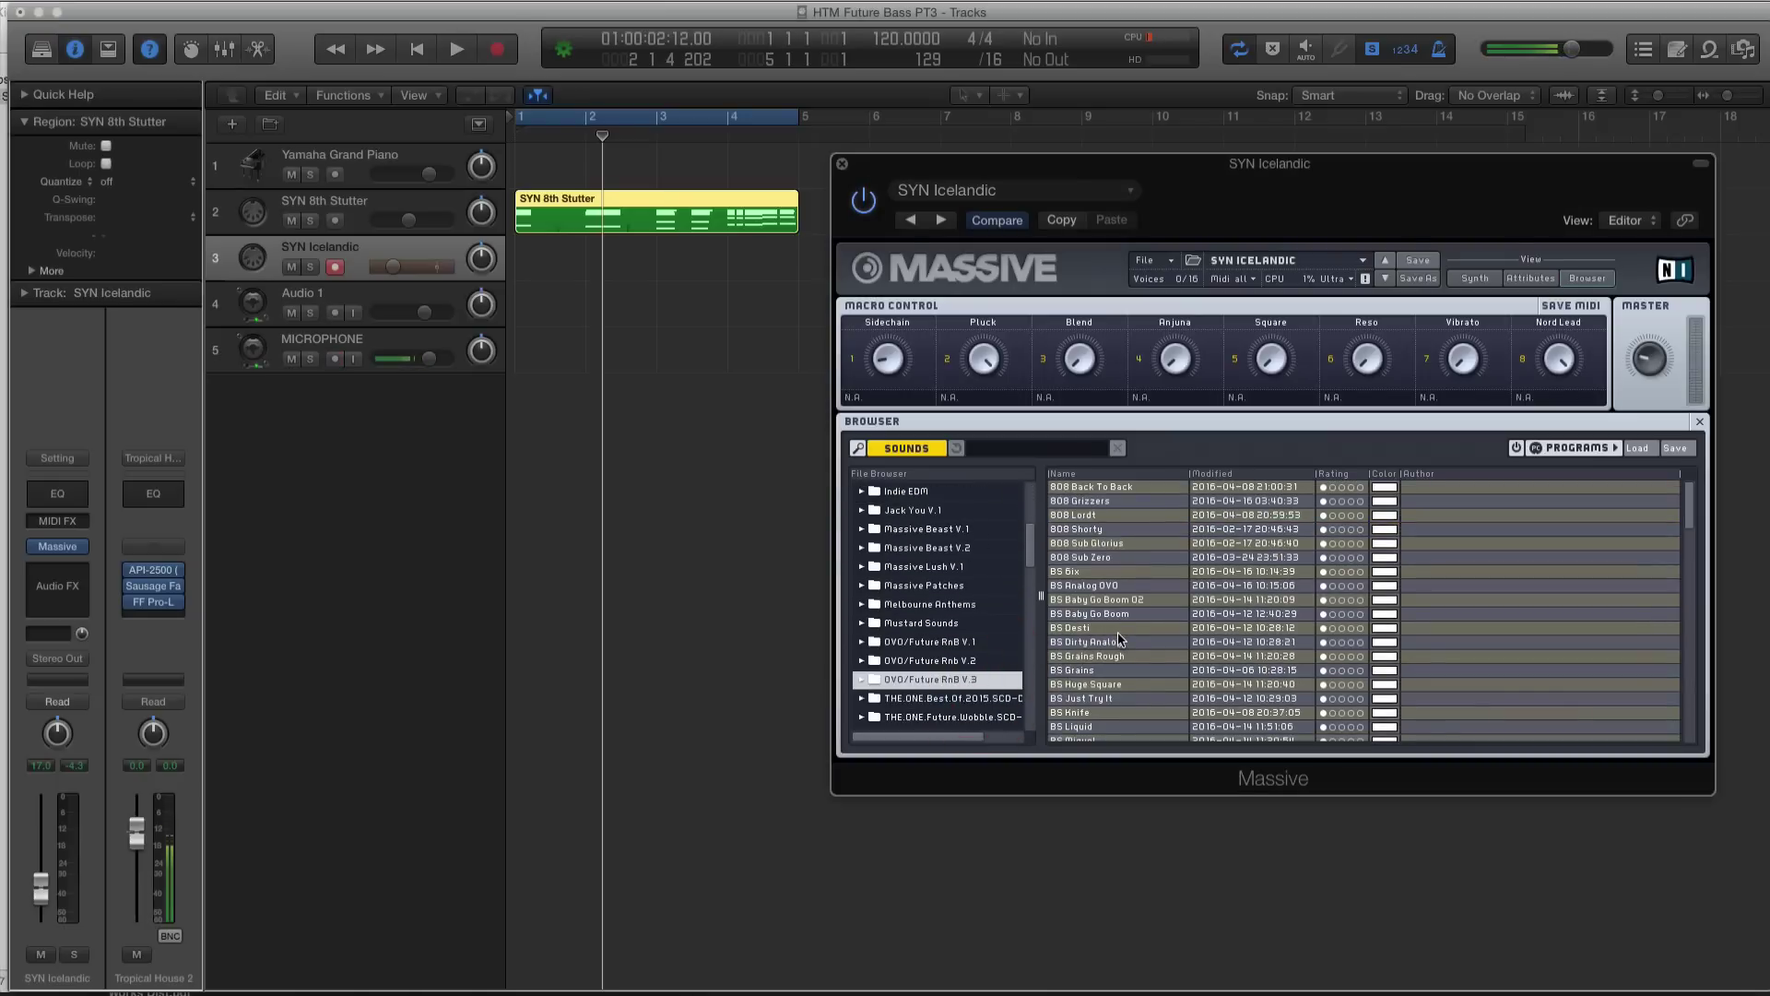
scroll(1164, 616, down, 5)
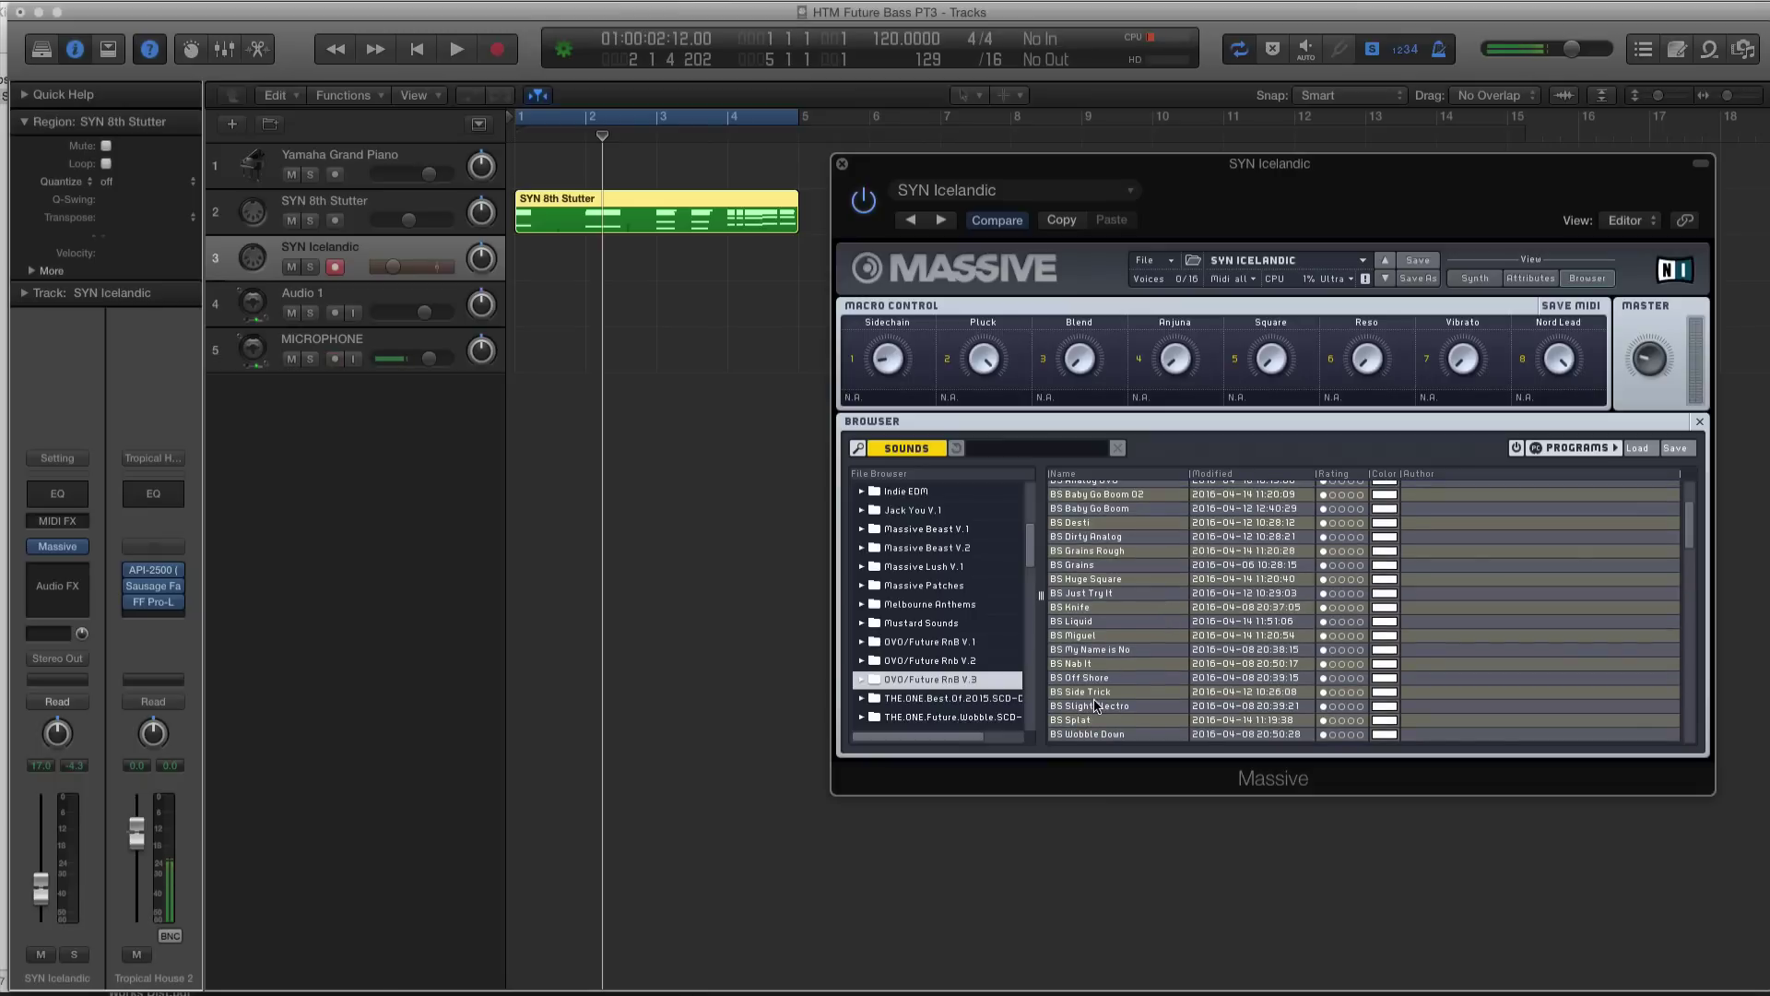
click(1094, 692)
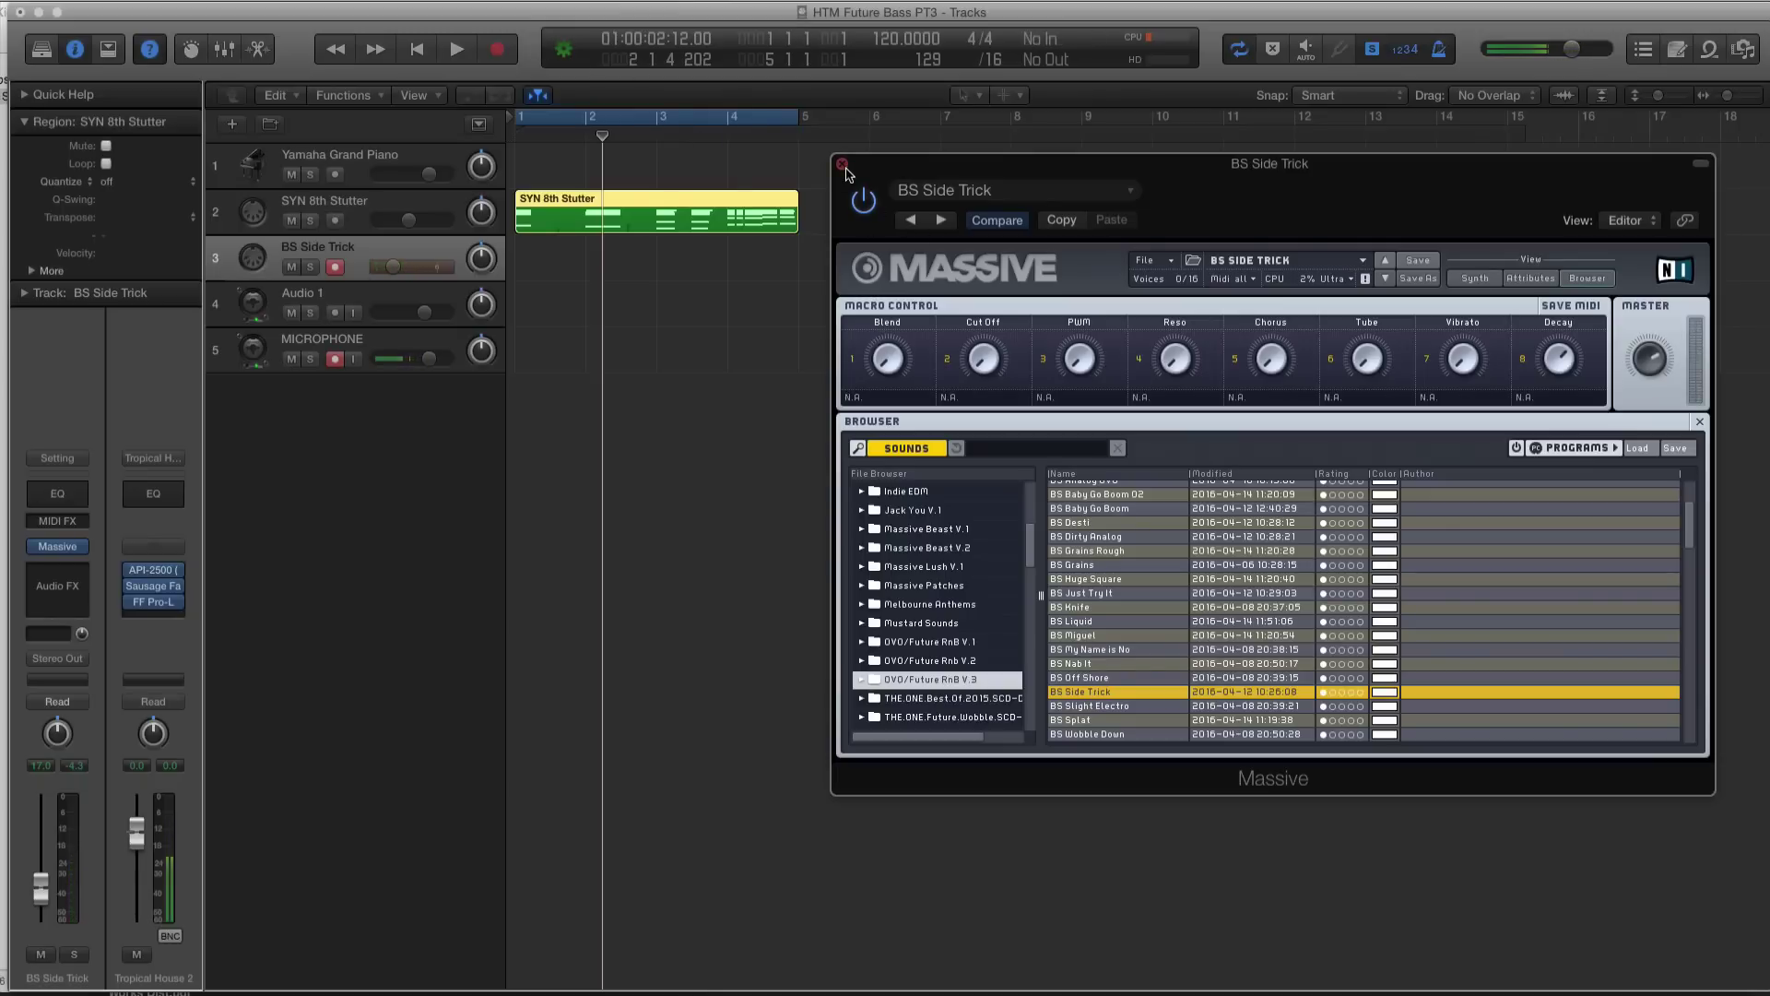
Close Massive, set BS Side Trick's volume to 16.8, turn solo off, and play from bar 1.
click(845, 168)
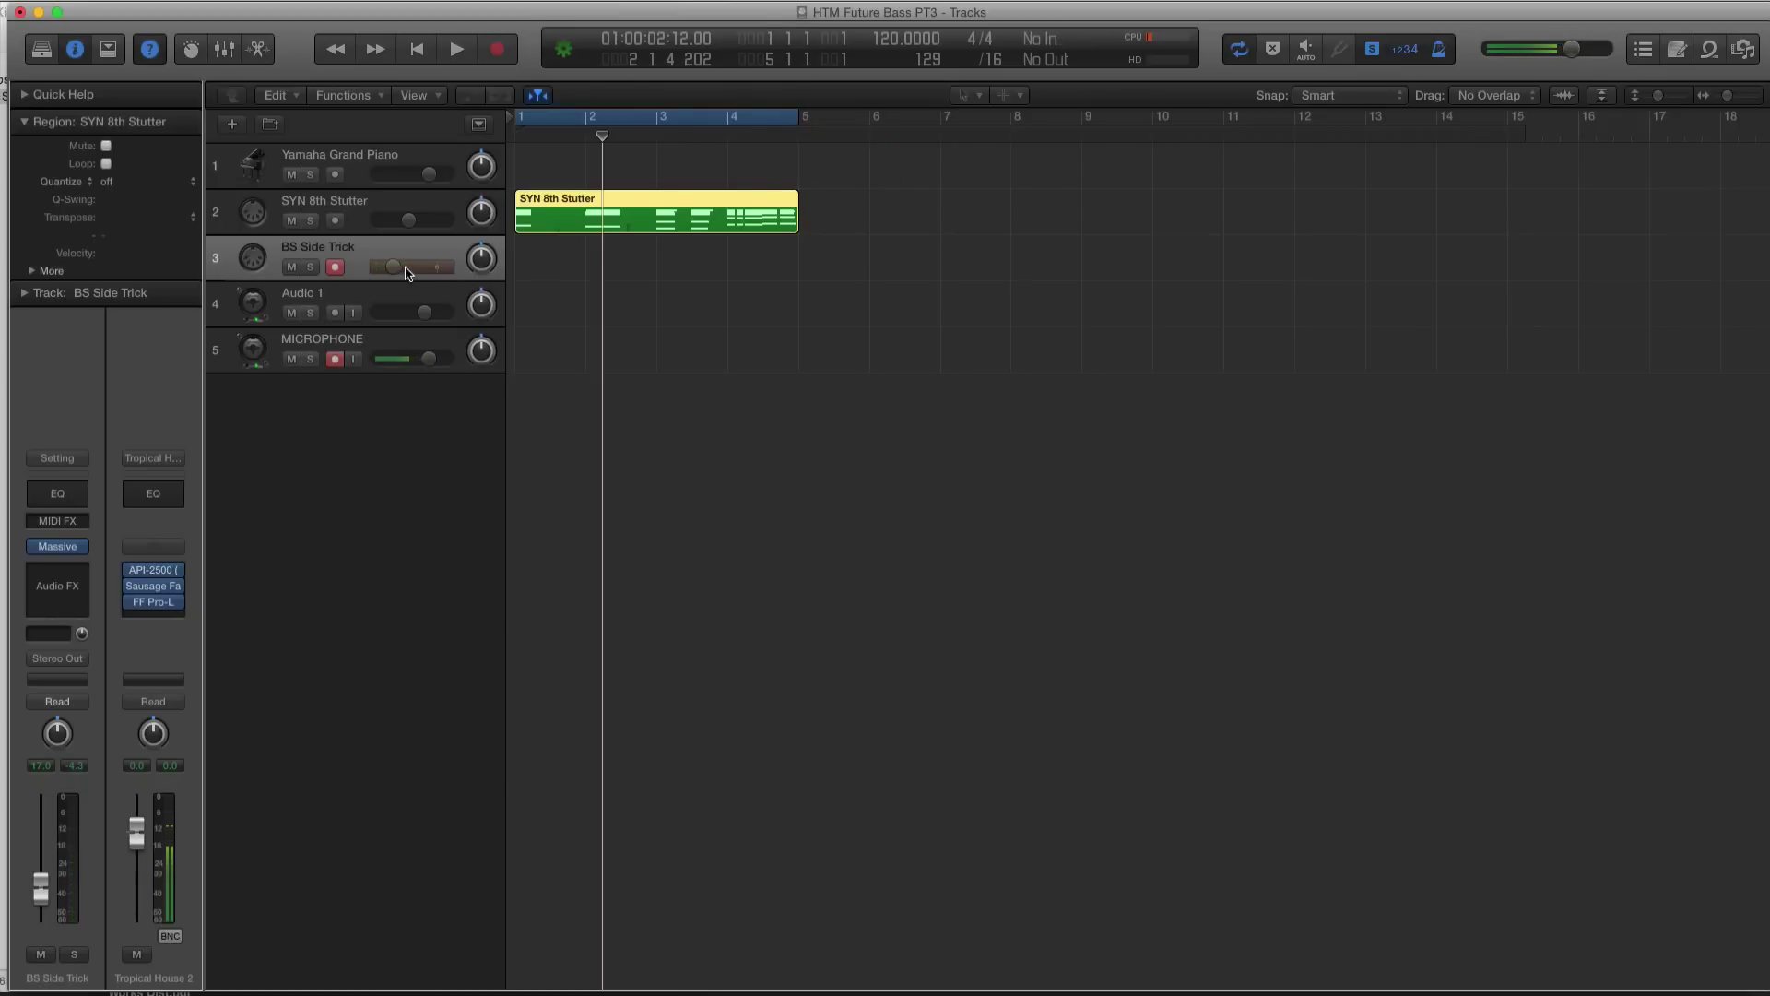
drag(395, 267, 401, 270)
key(shift+d)
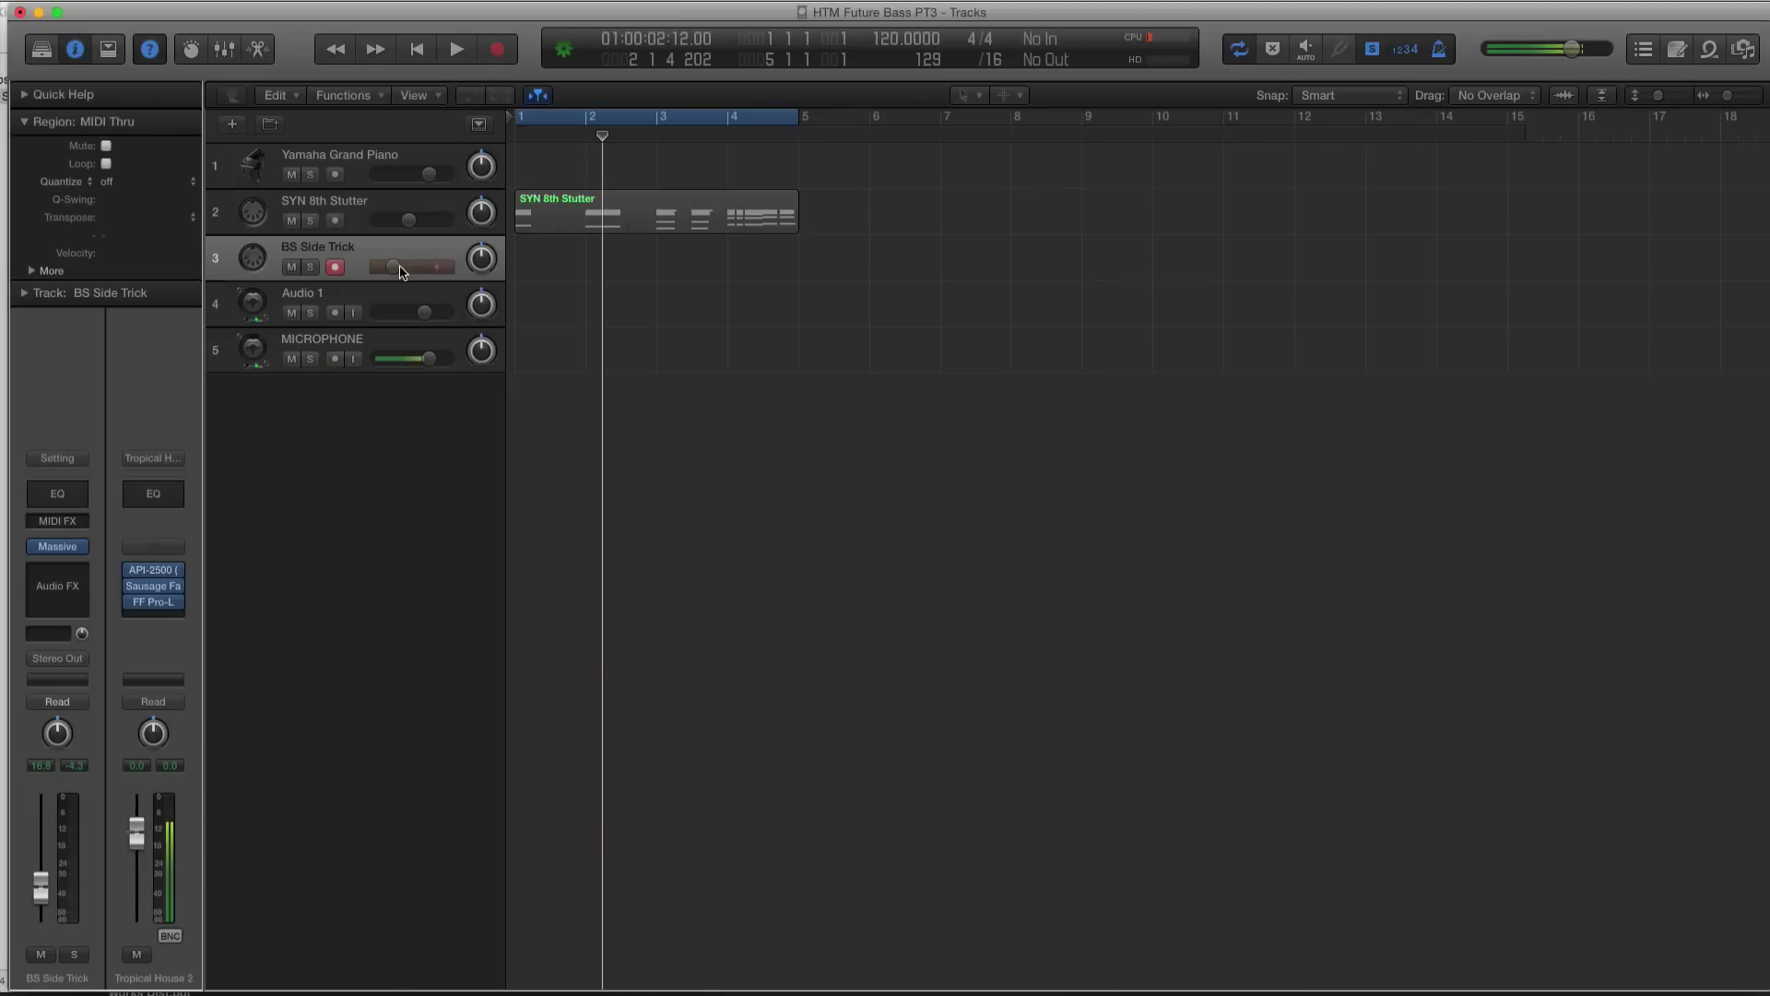
key(ctrl+s)
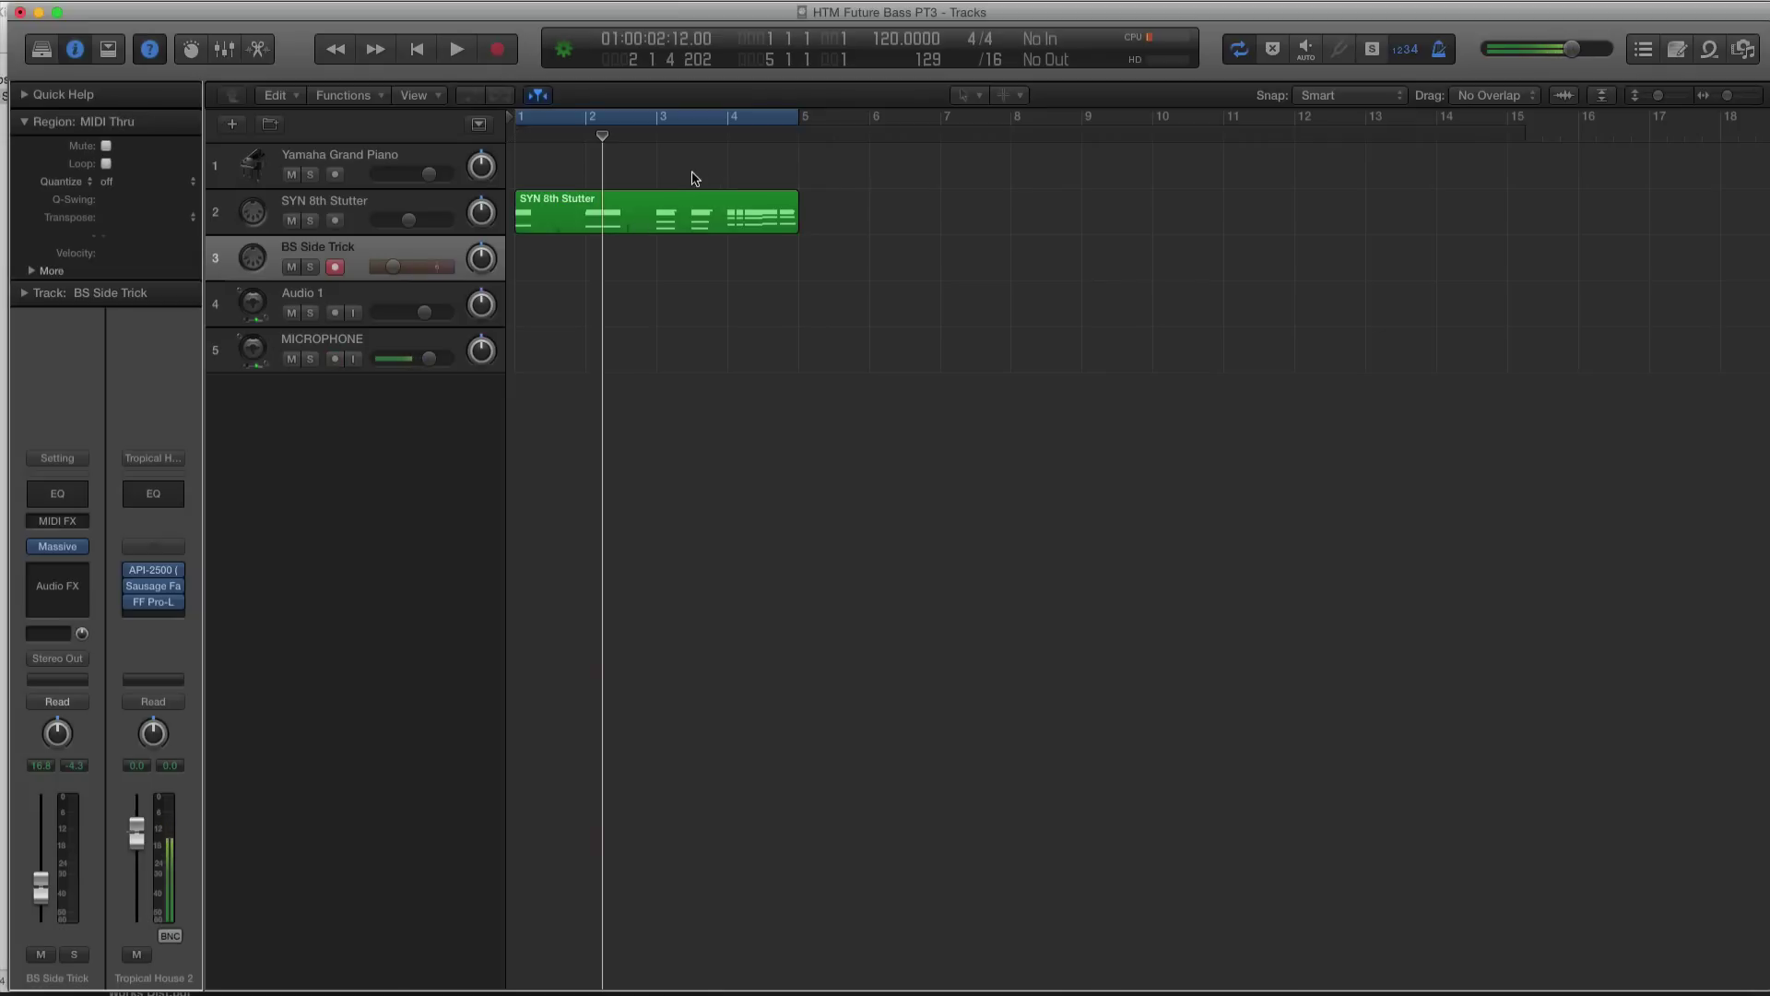
key(space)
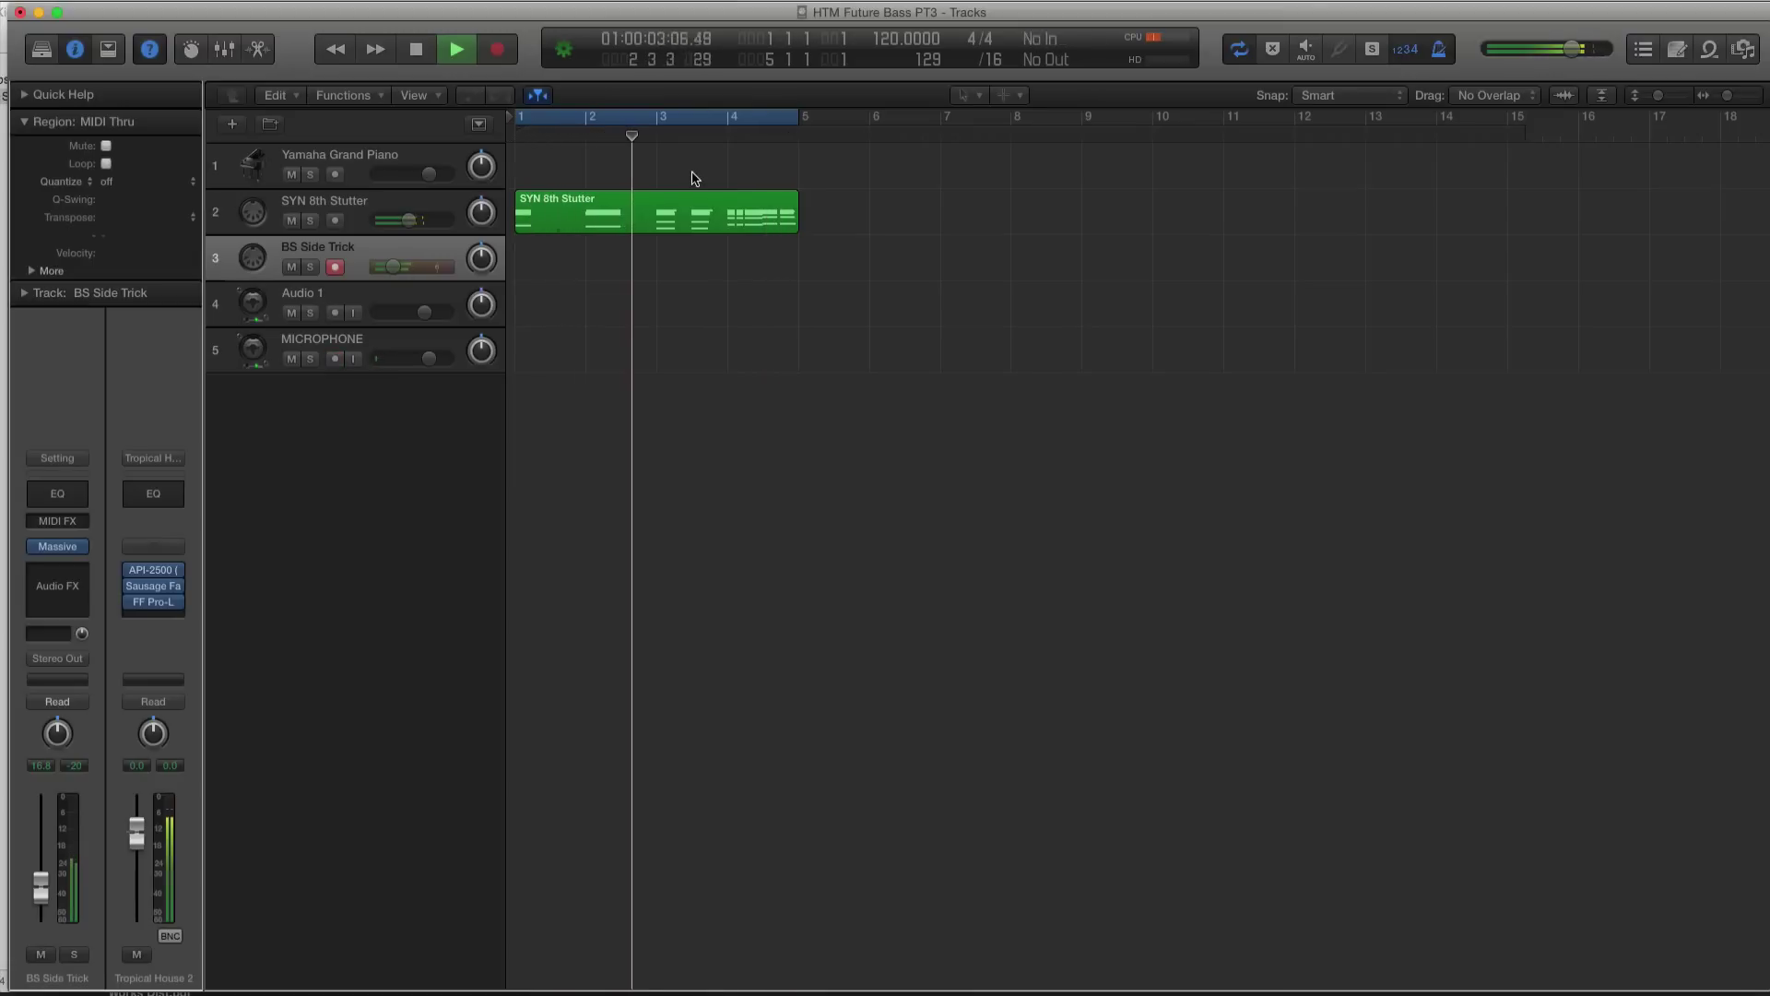
key(space)
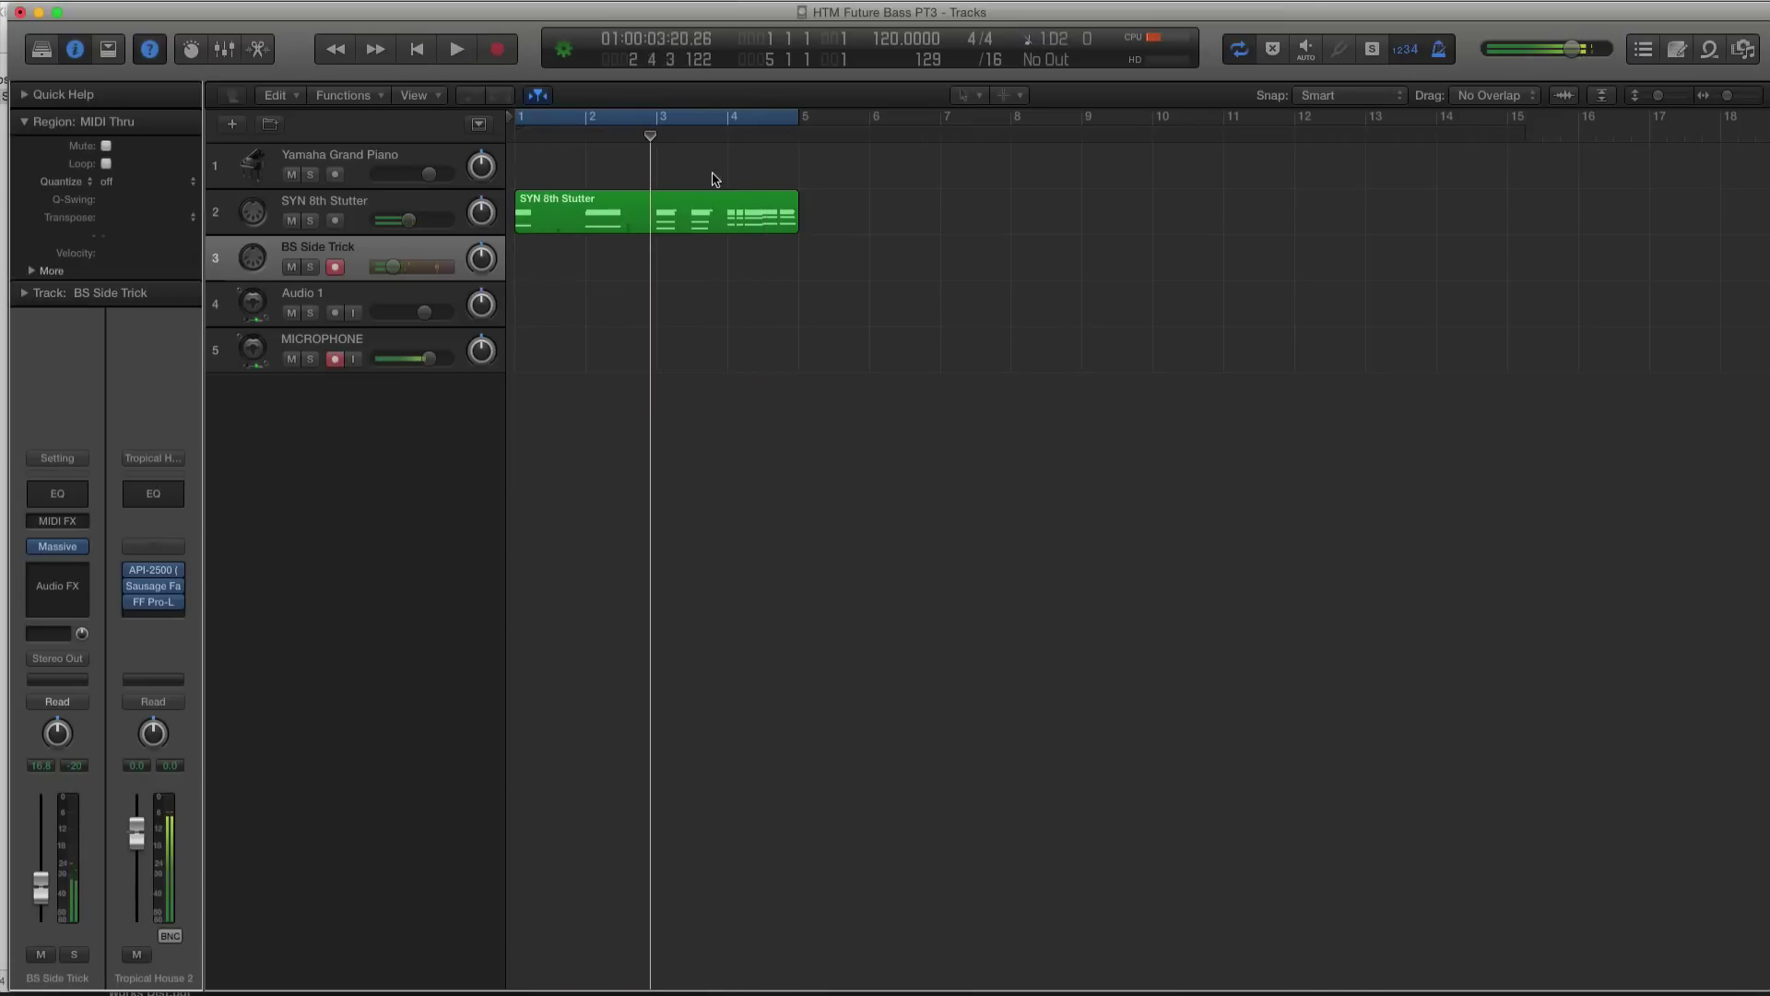
Insert LFOTool as an audio effect on the BS Side Trick track.
click(56, 569)
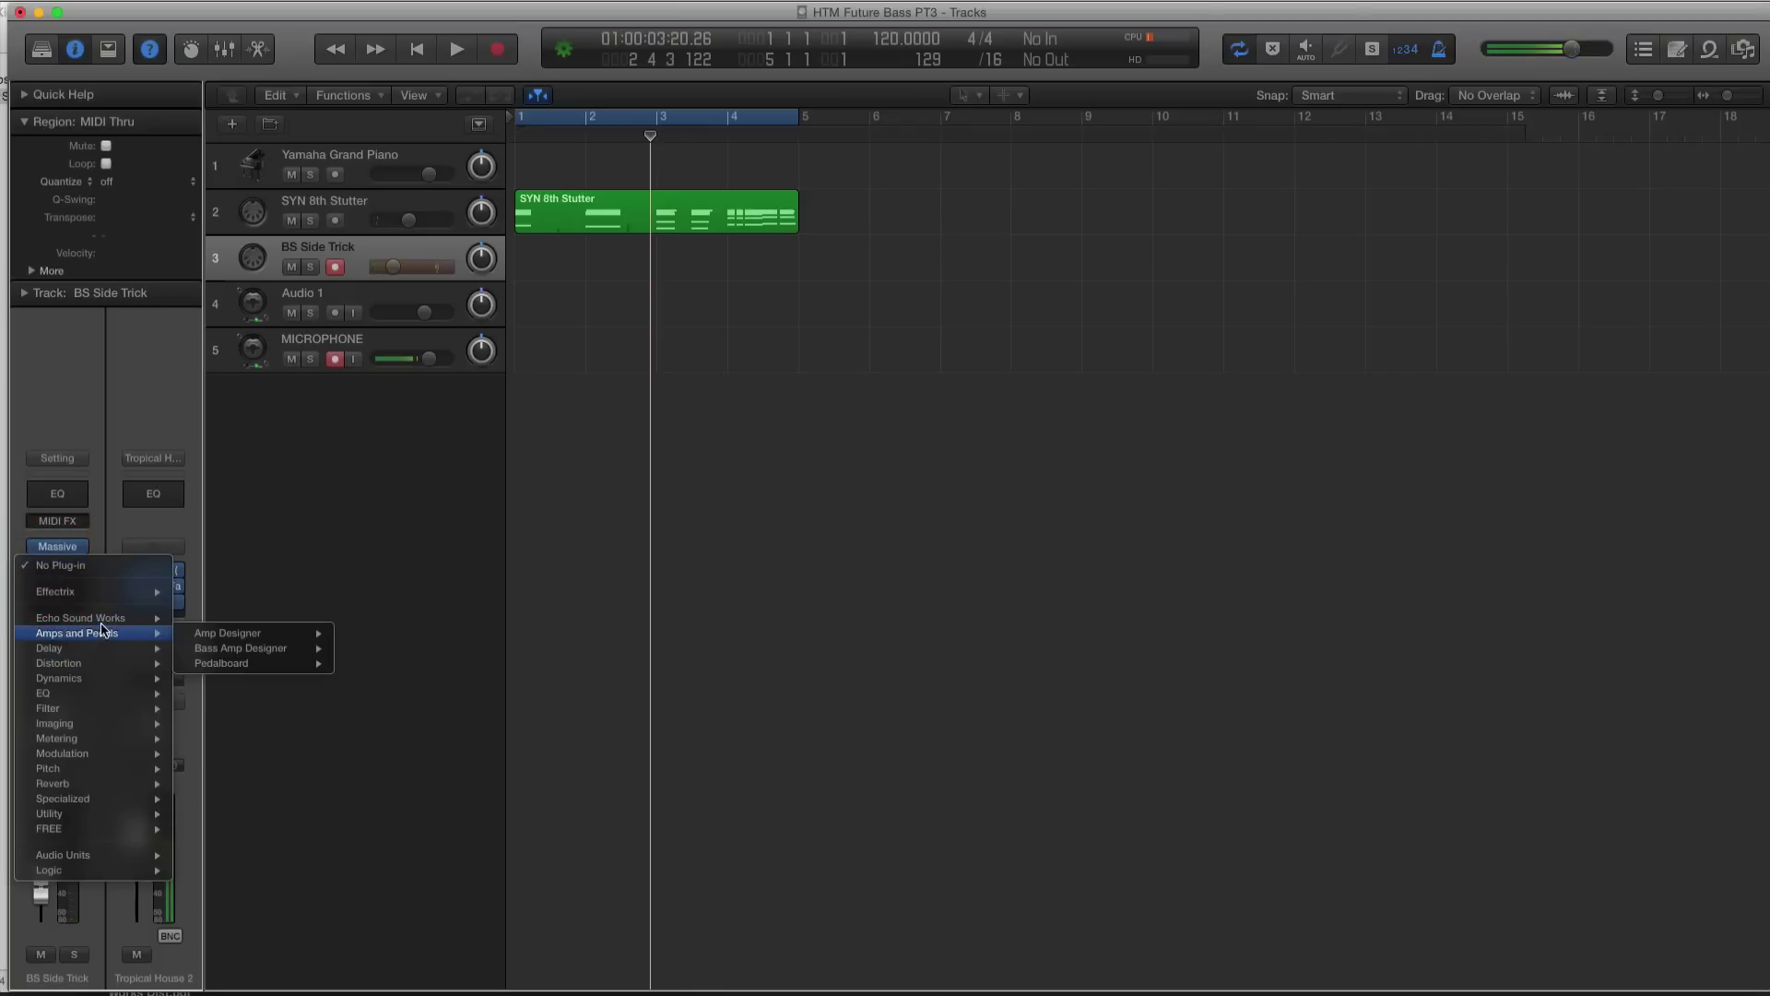
mouse_move(103, 620)
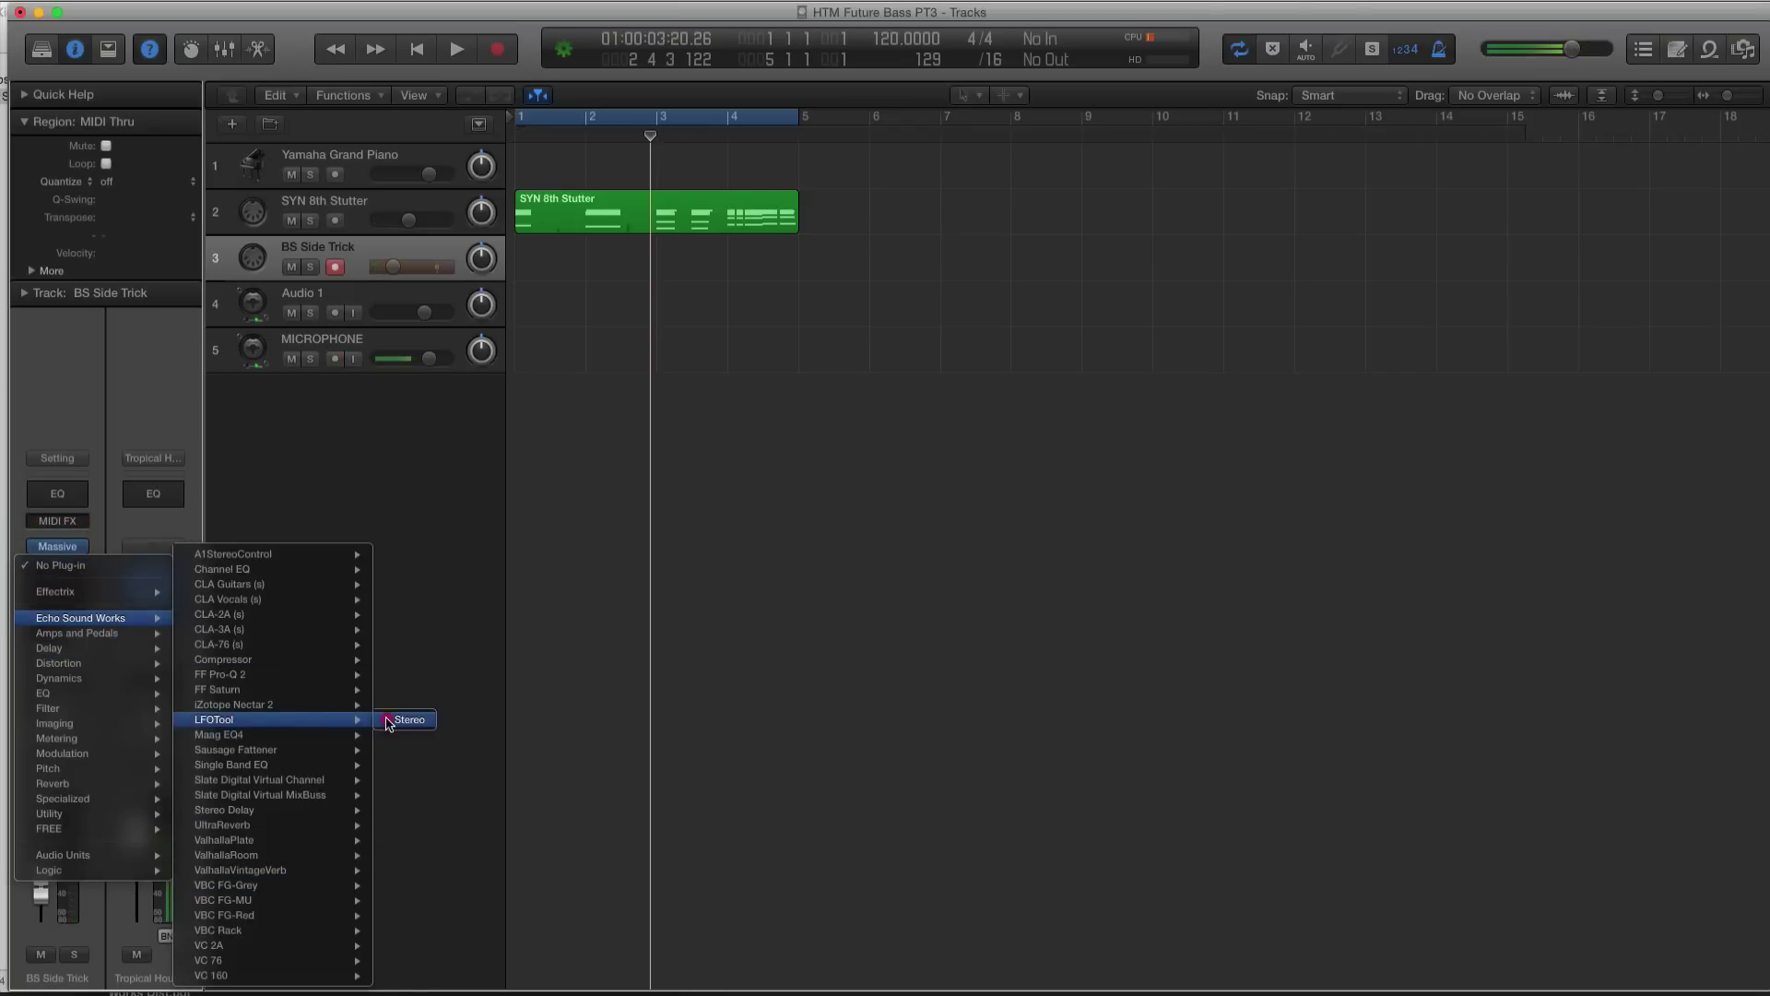
click(390, 719)
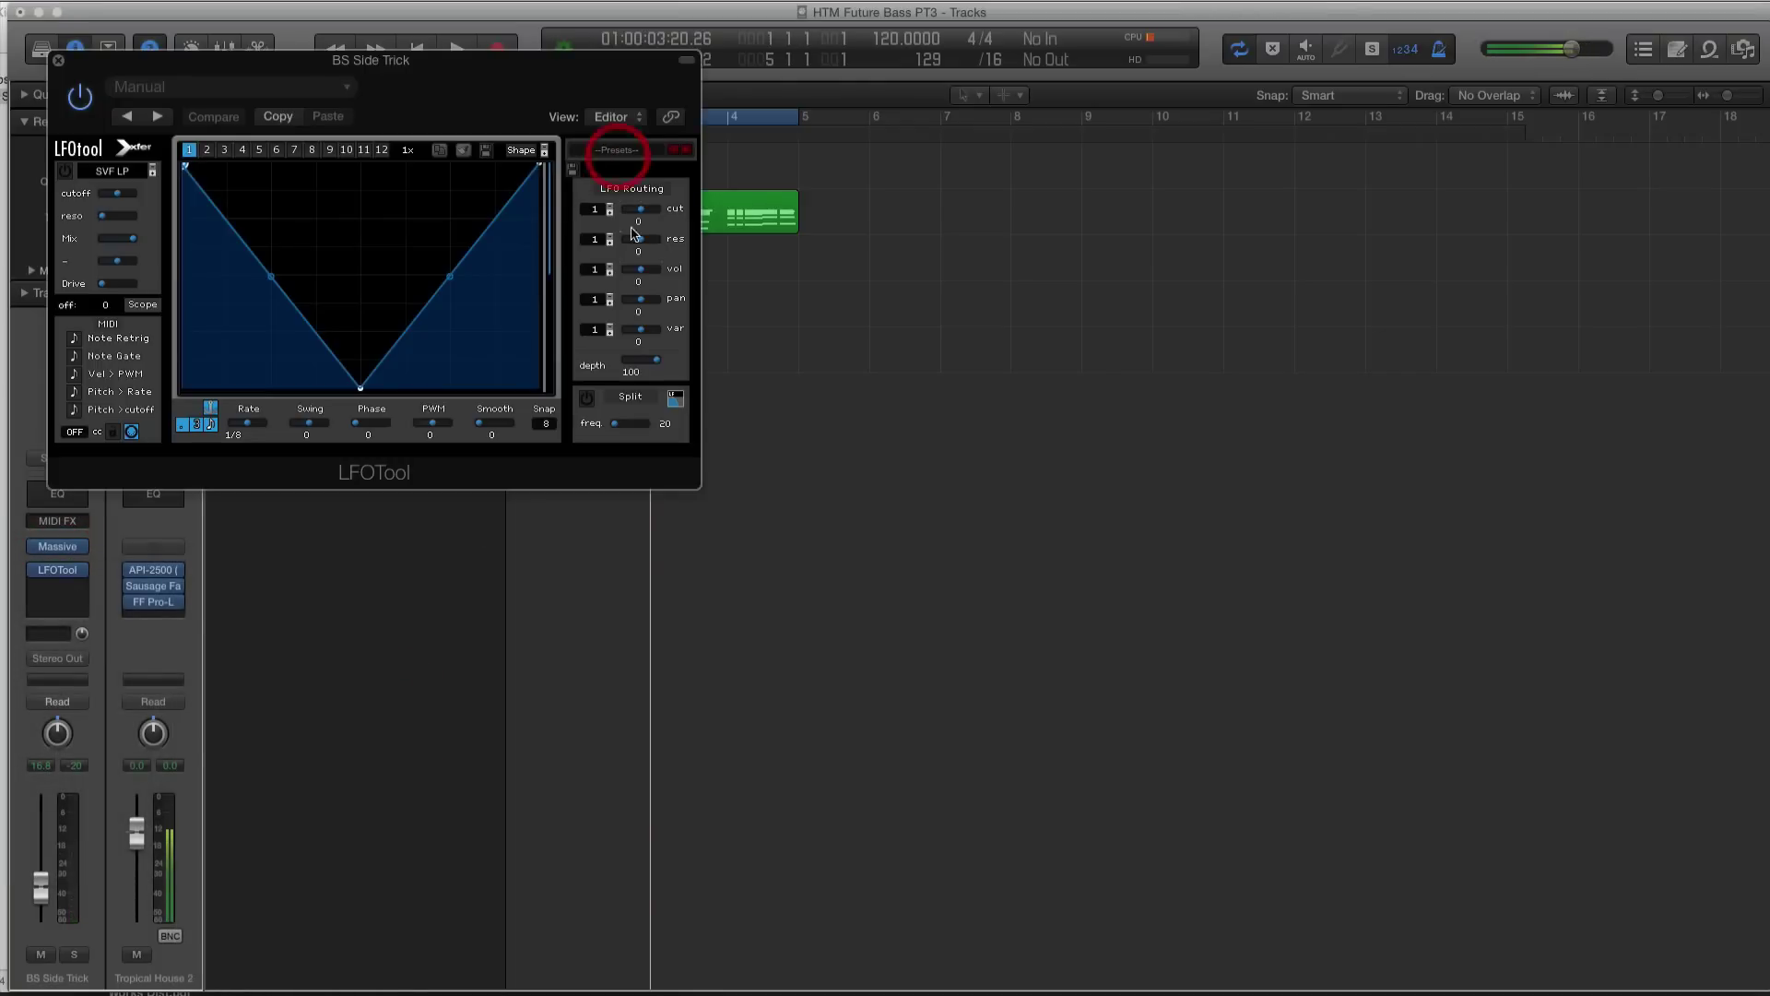
Load LFOTool's Sidechain-5 preset and close the plugin window.
click(615, 150)
mouse_move(673, 317)
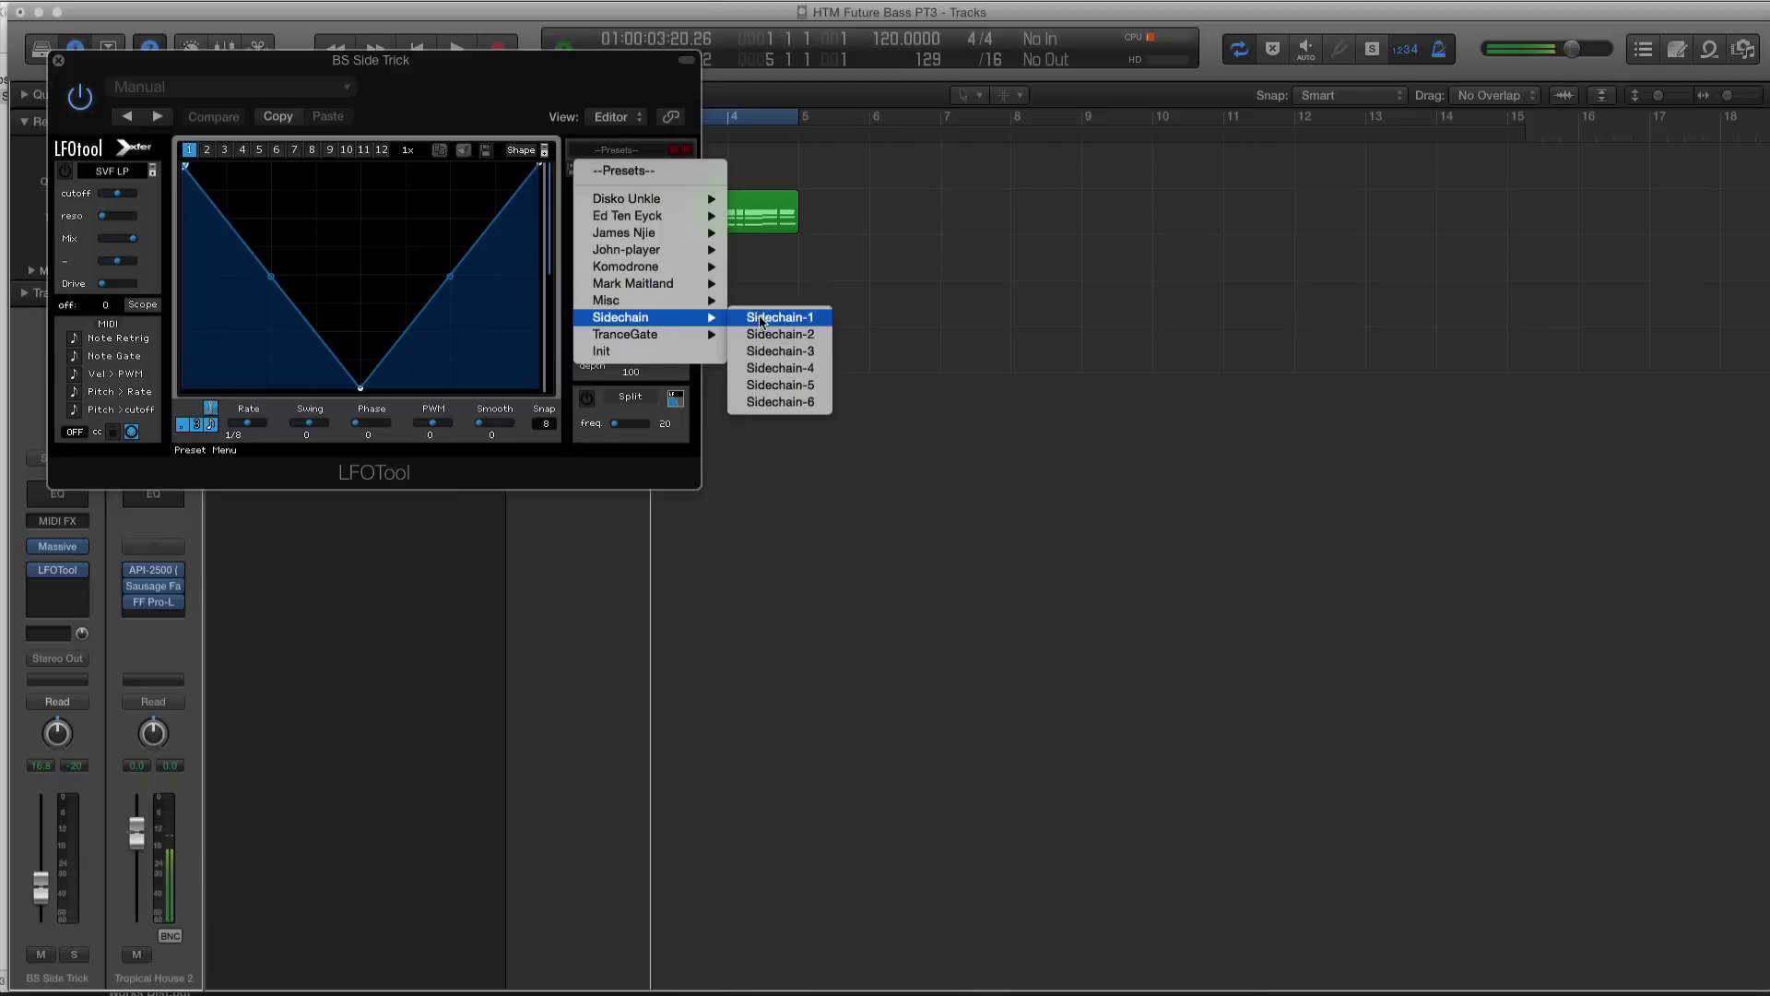
click(785, 353)
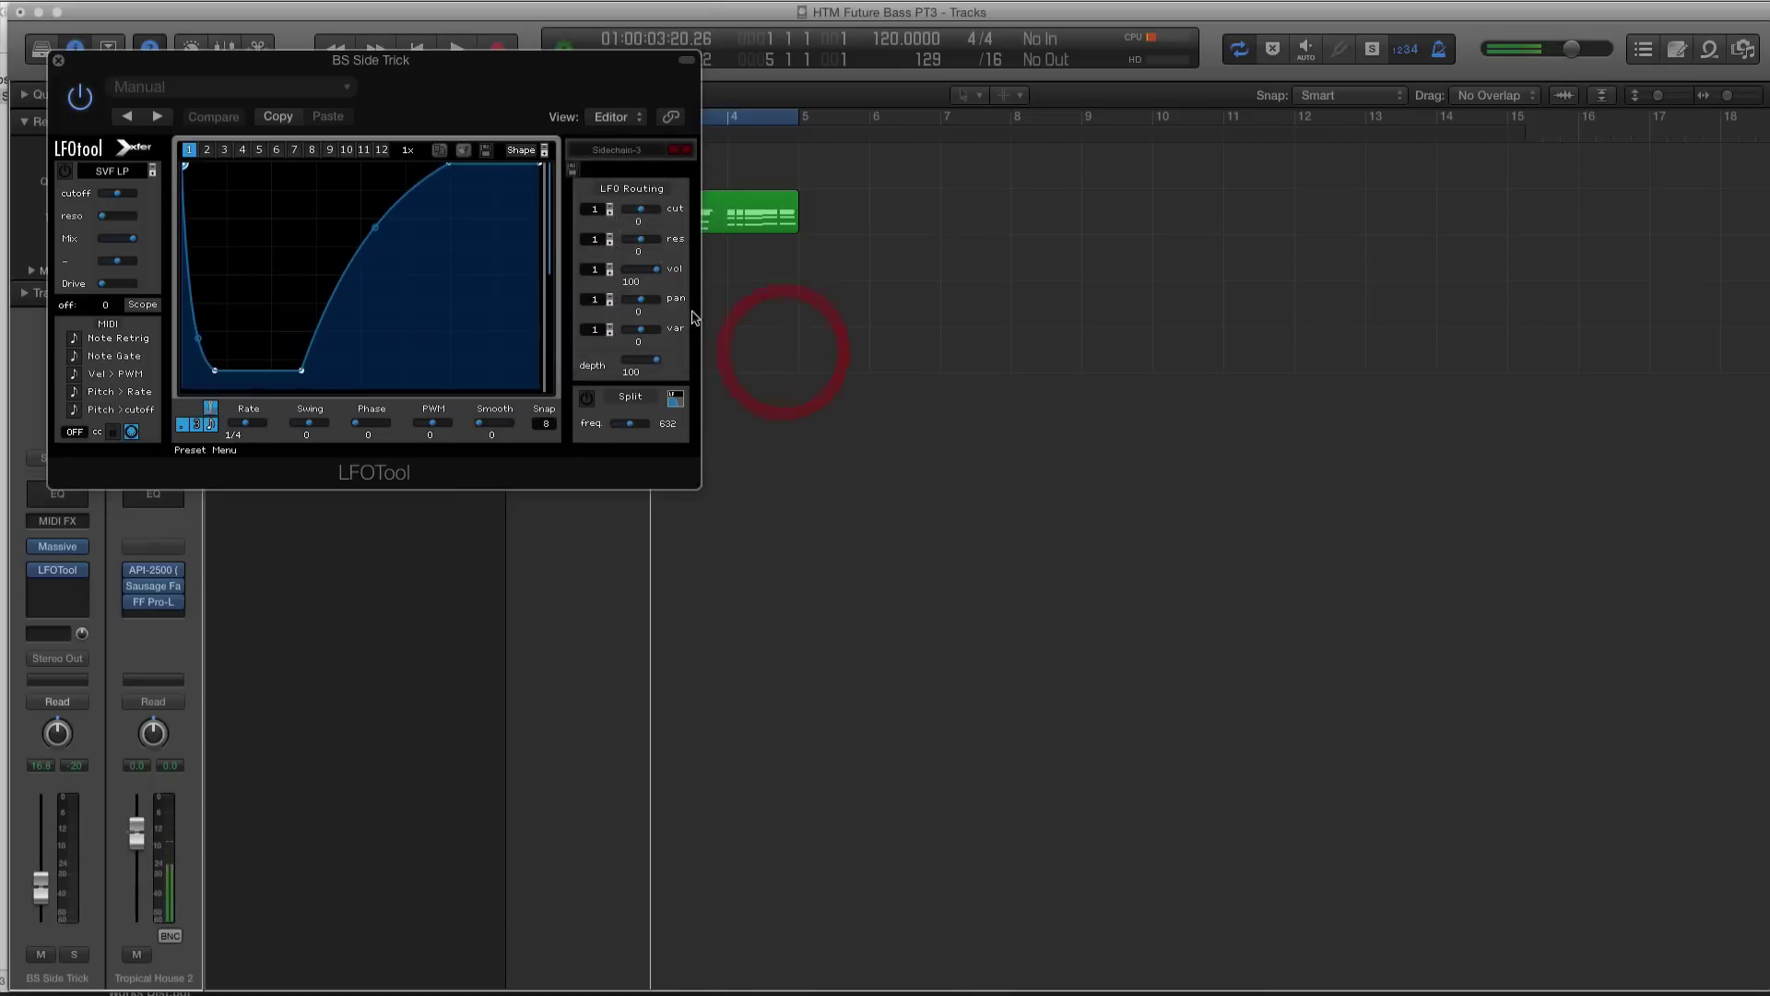
click(679, 151)
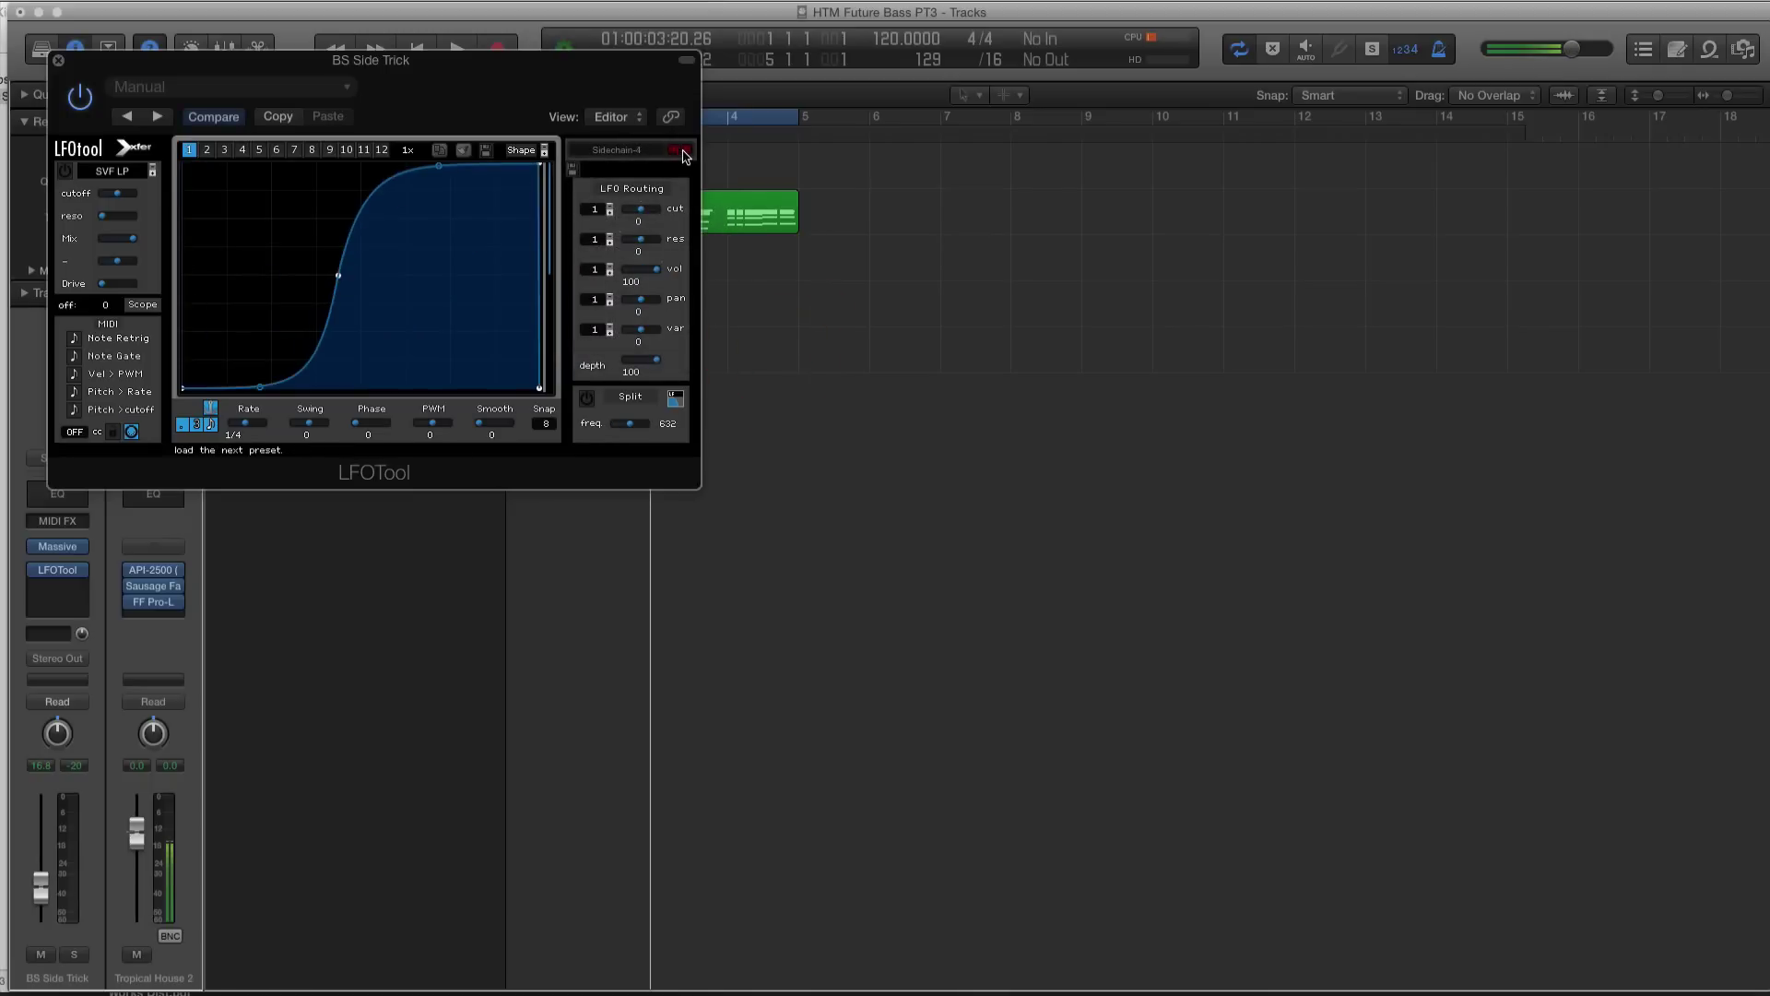
click(679, 151)
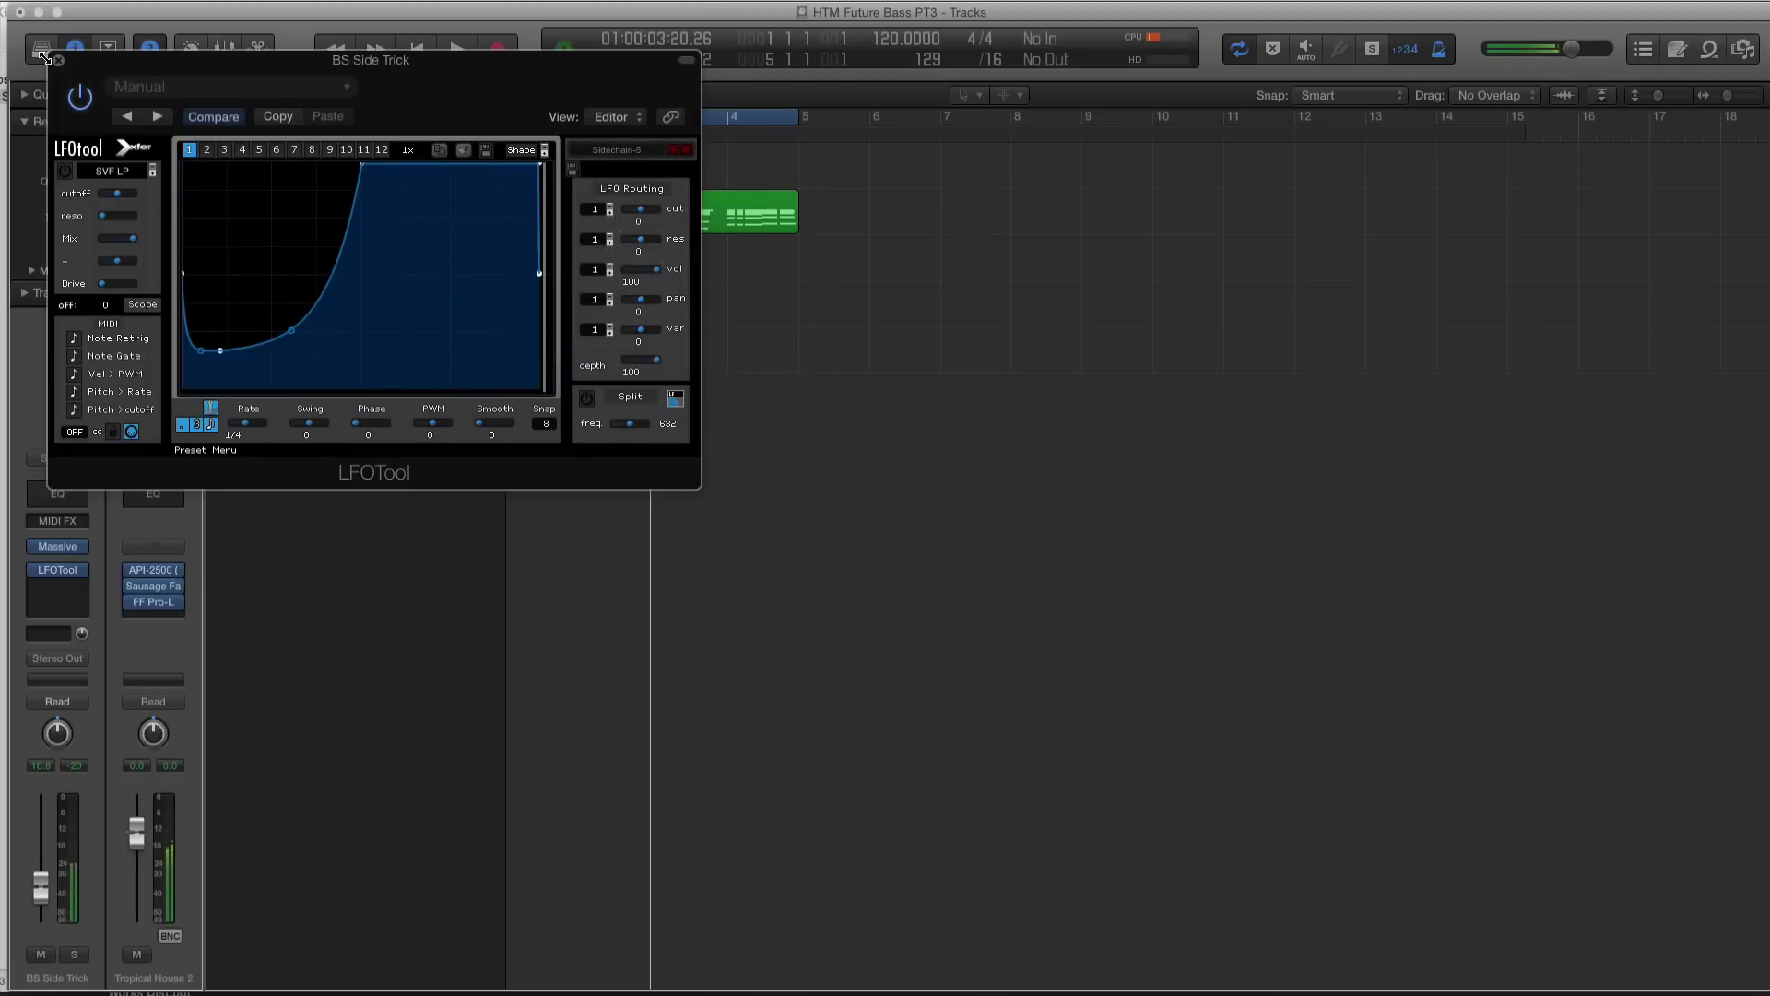
click(58, 62)
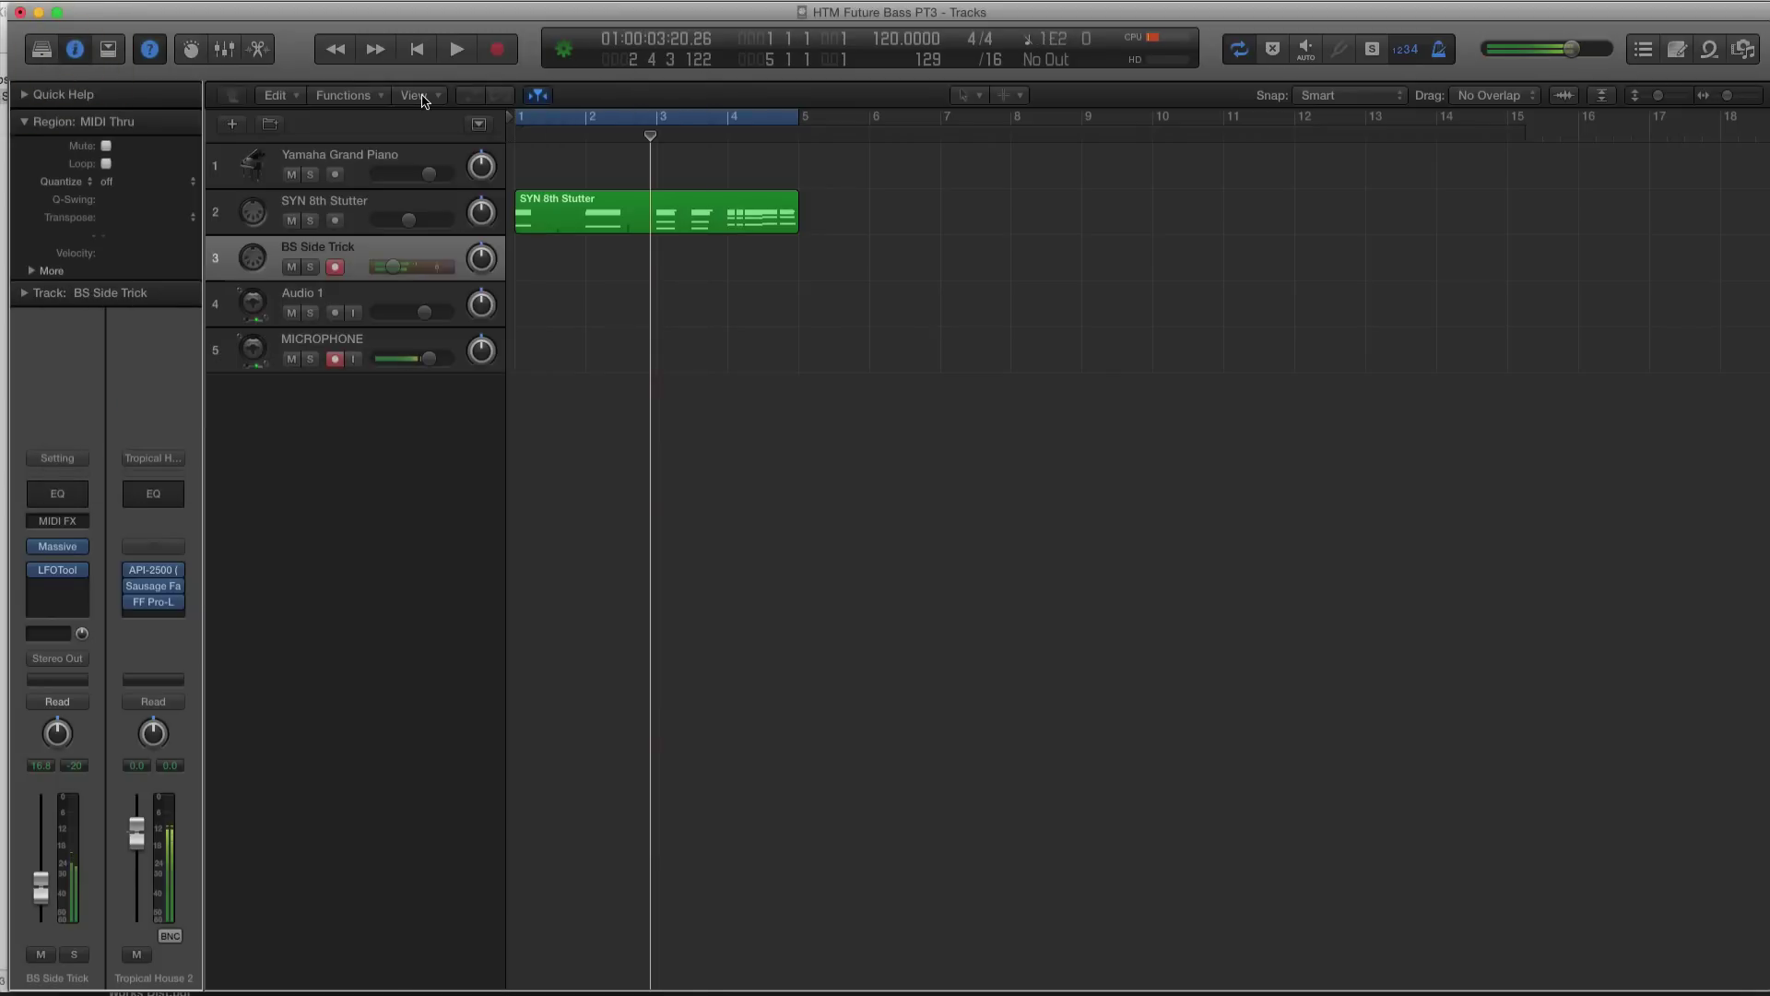
Record a bass part on the BS Side Trick track across bars 1–5.
key(r)
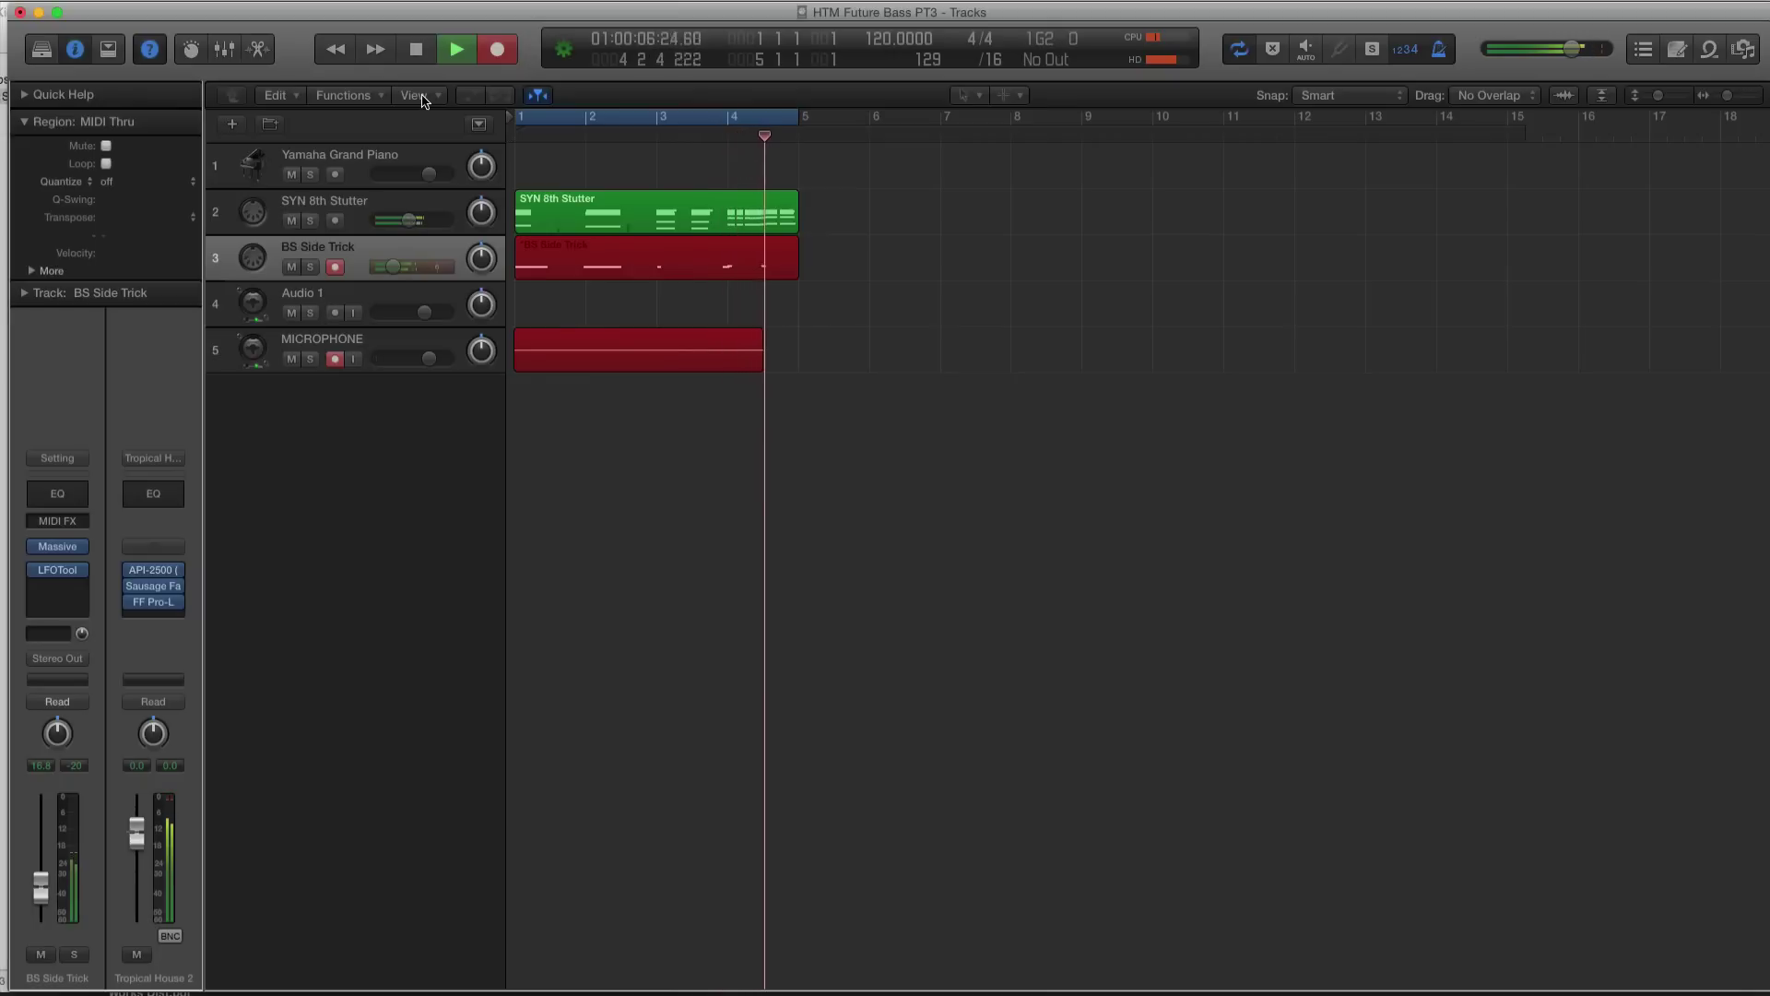
key(space)
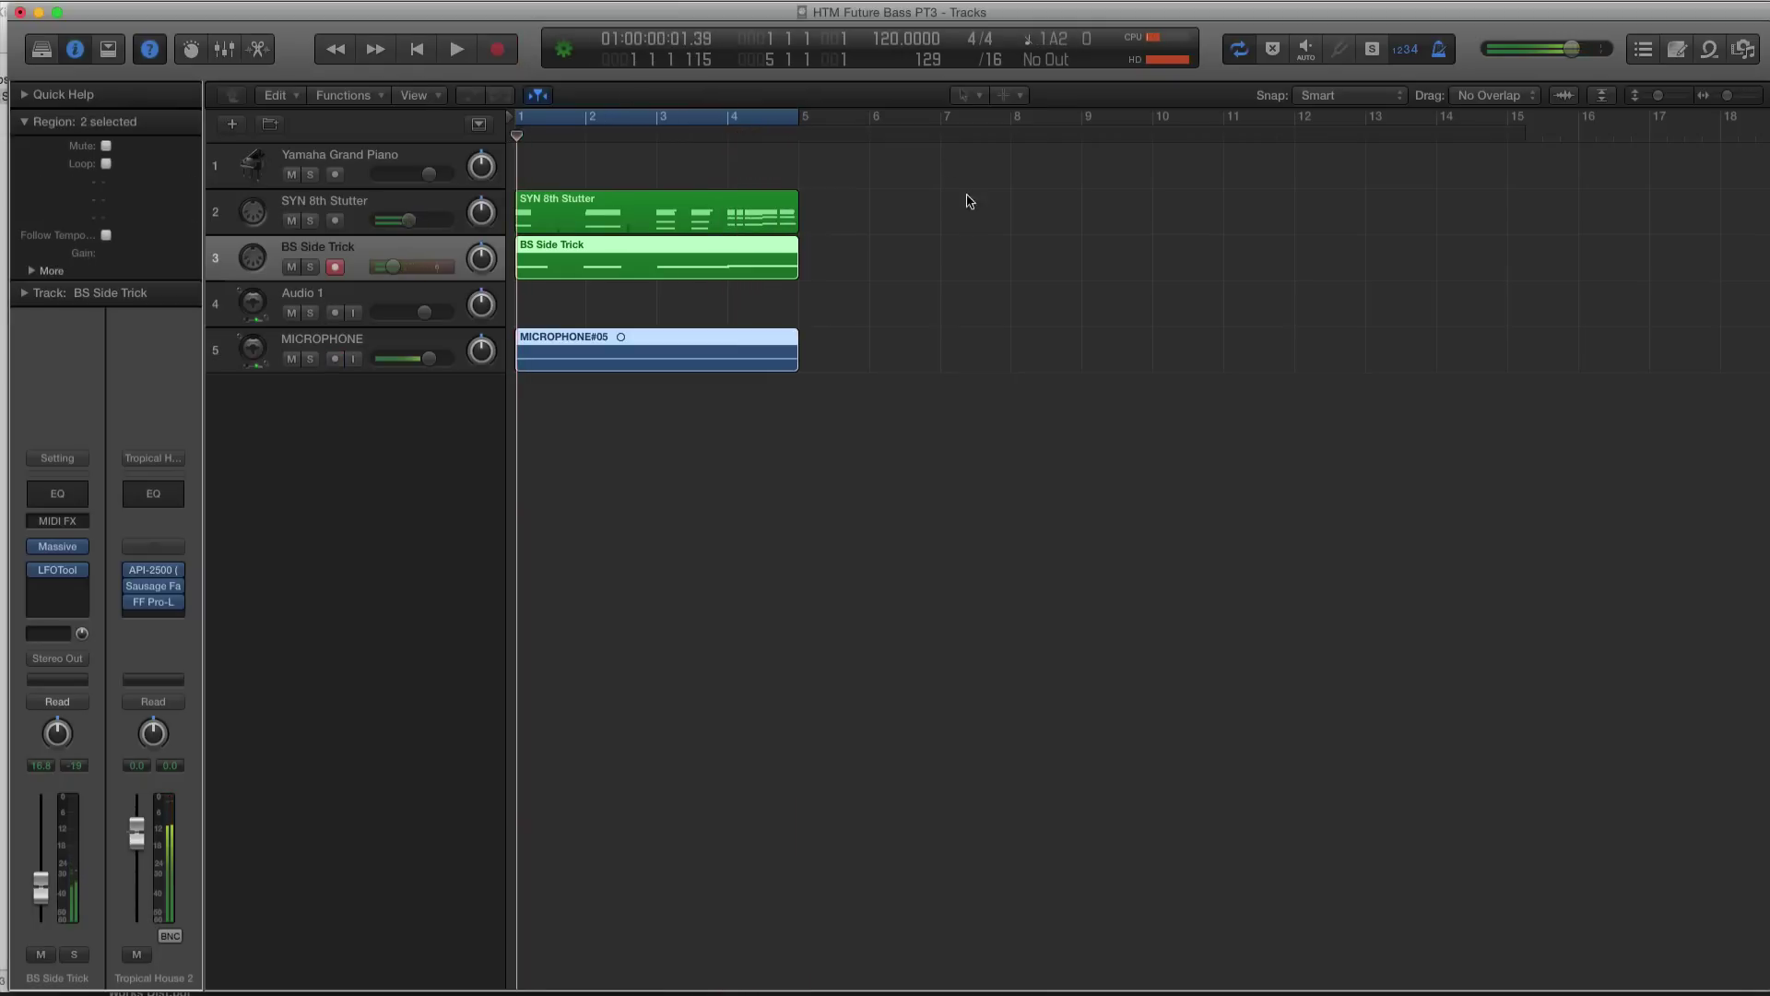
Delete the MICROPHONE region and quantize the BS Side Trick bass notes to 1/16.
click(768, 250)
click(756, 338)
key(Delete)
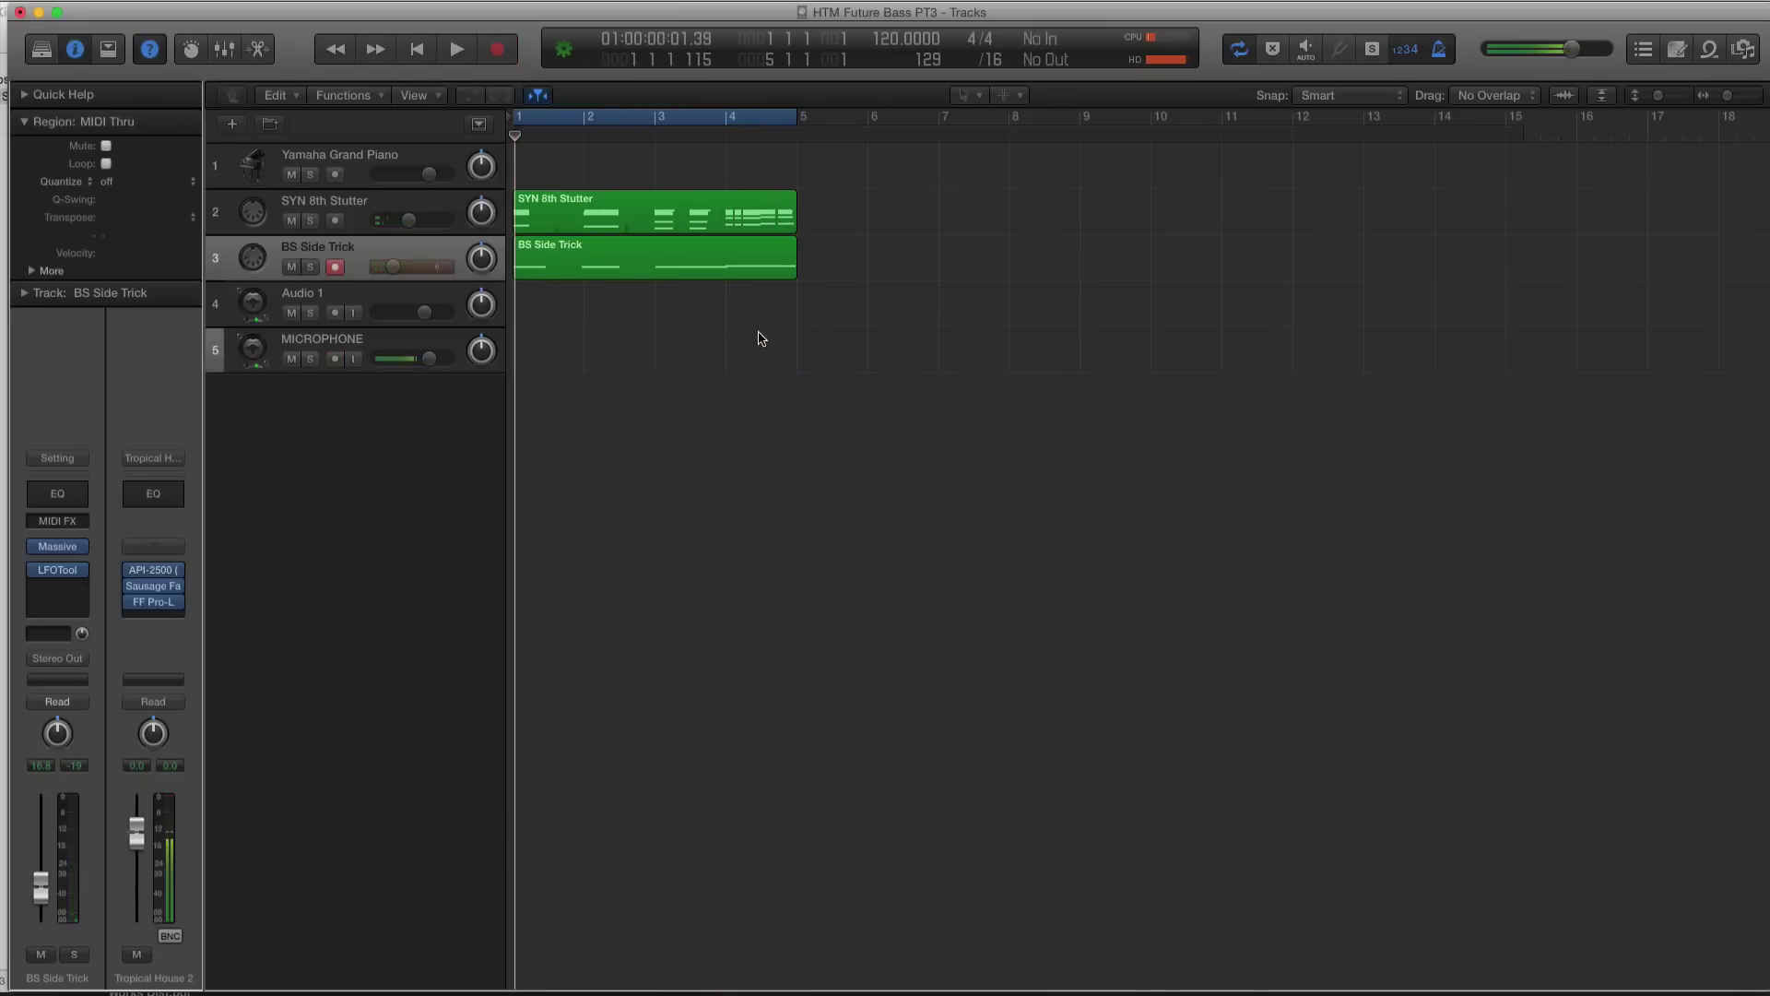
double_click(682, 276)
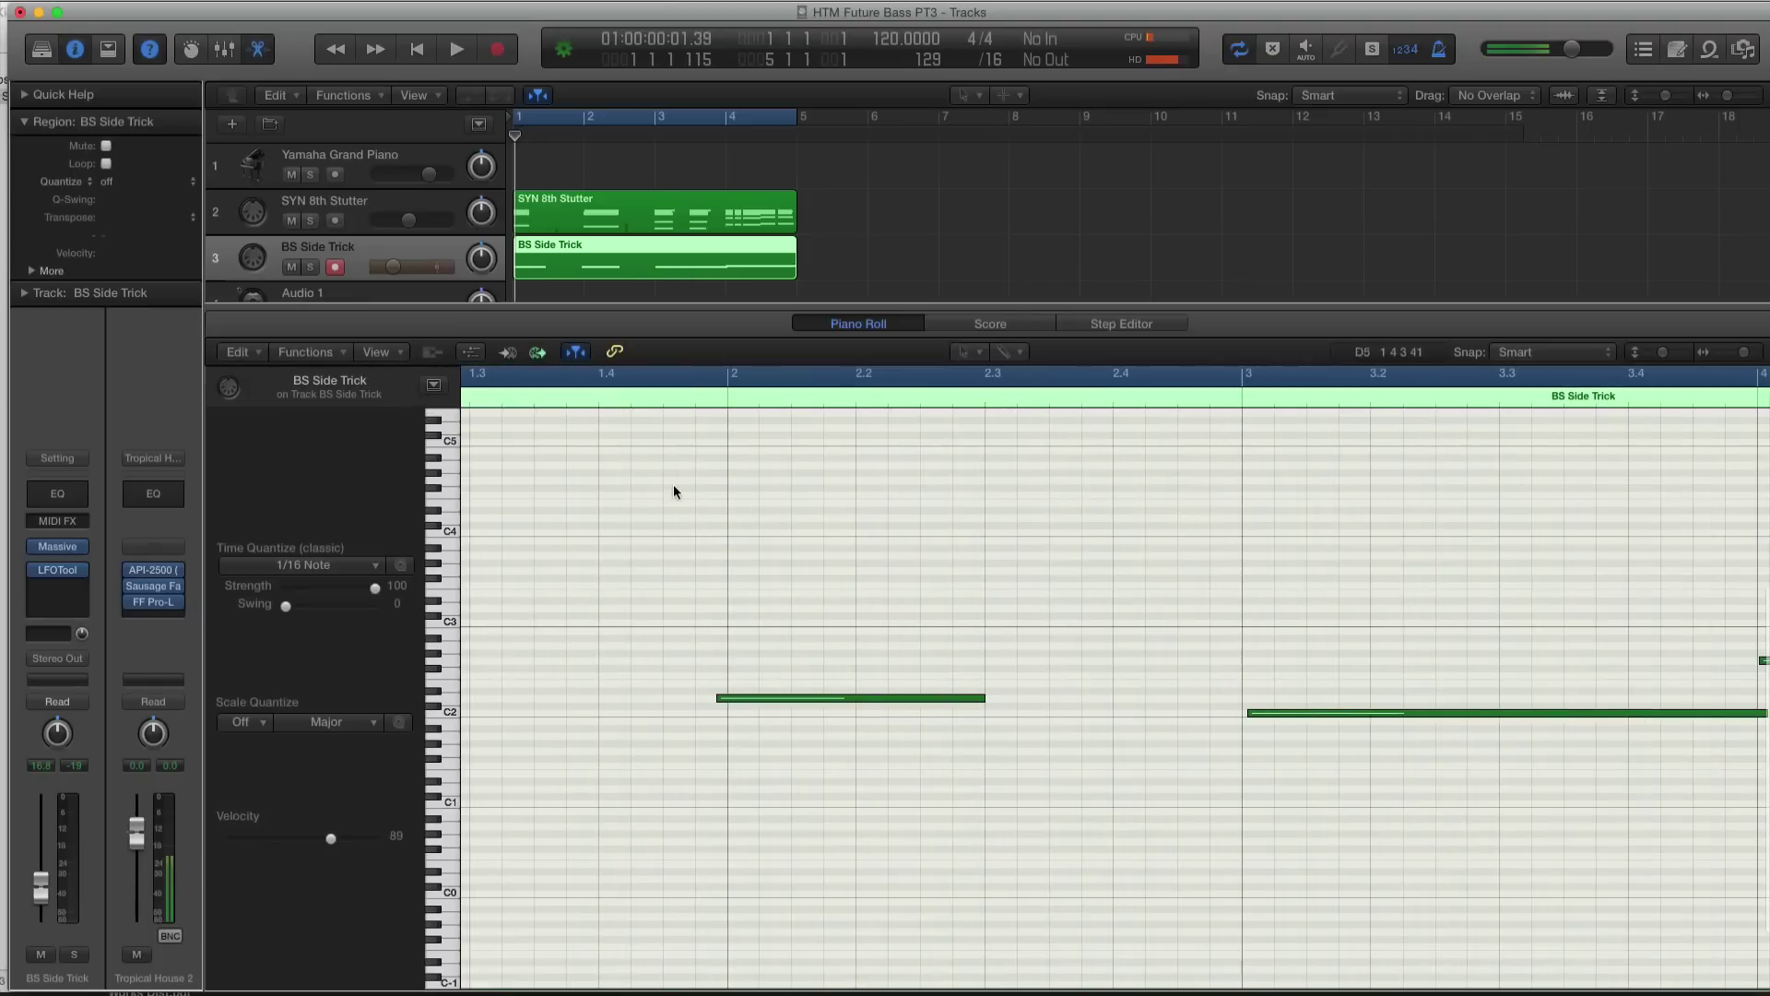
click(692, 545)
scroll(572, 543, left, 3)
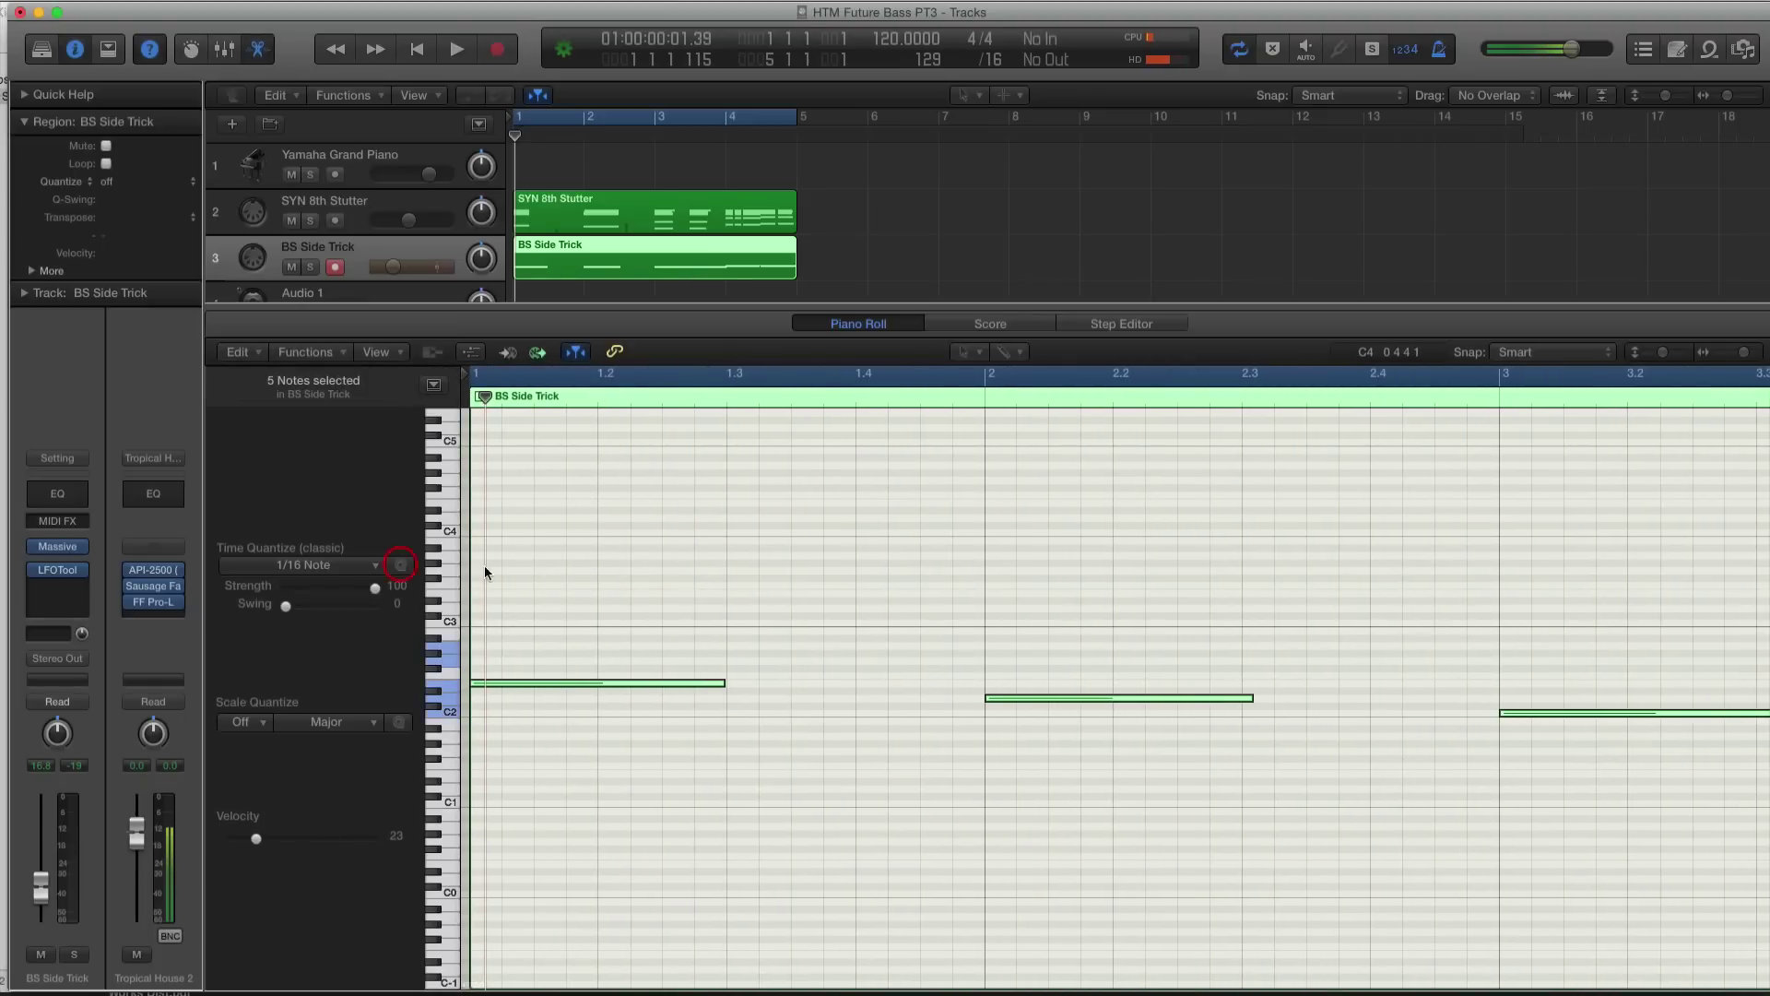
key(super+a)
scroll(572, 577, right, 1)
key(space)
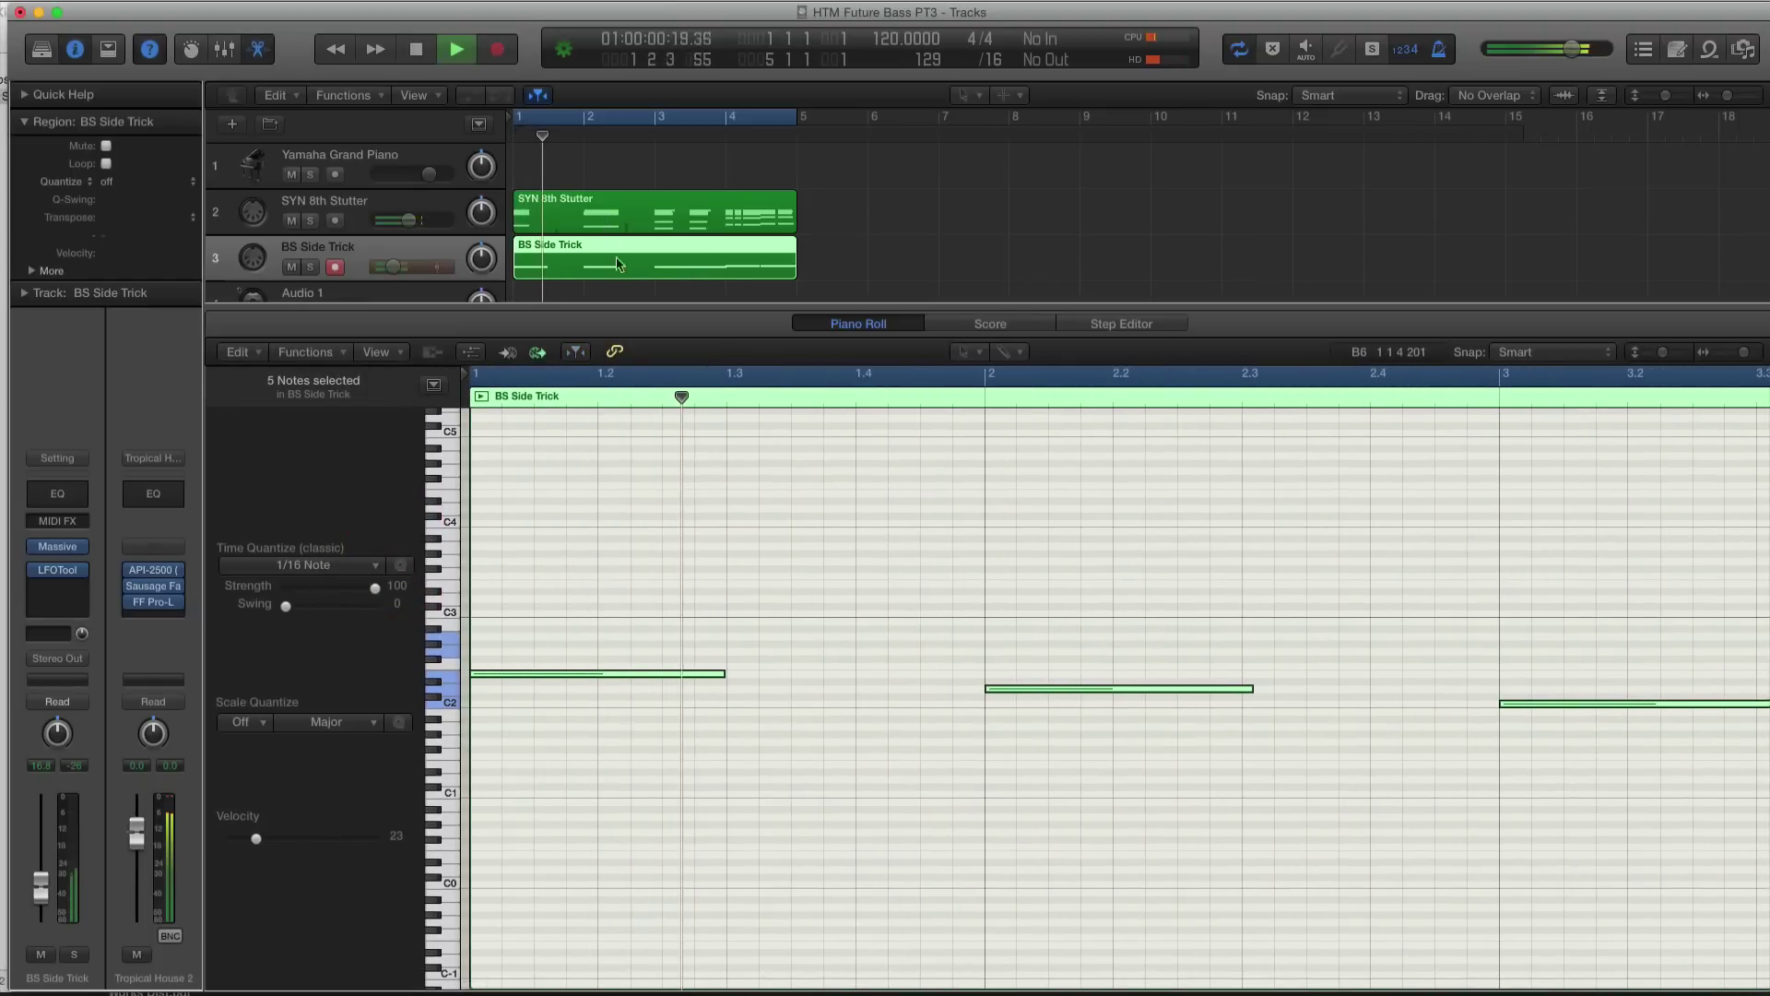
key(space)
Lengthen the bar-1 SYN 8th Stutter chord notes to 1.3 and audition them.
click(553, 230)
drag(649, 496, 556, 853)
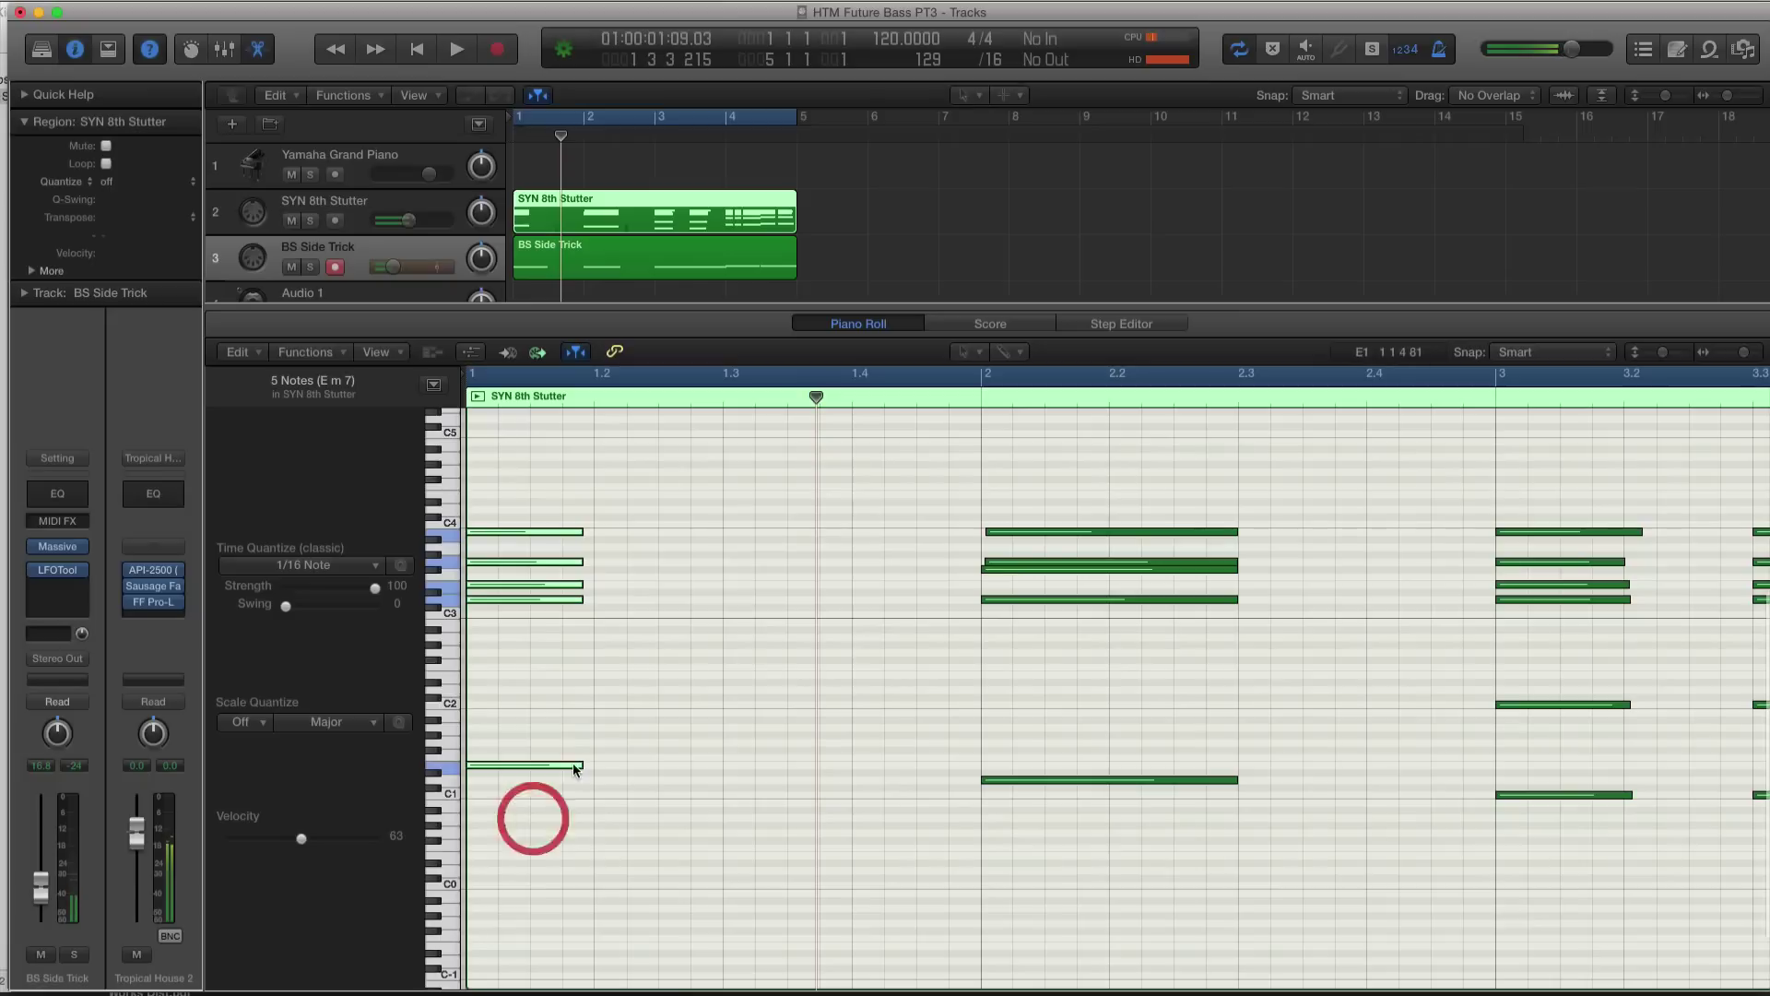
drag(578, 764, 715, 756)
key(space)
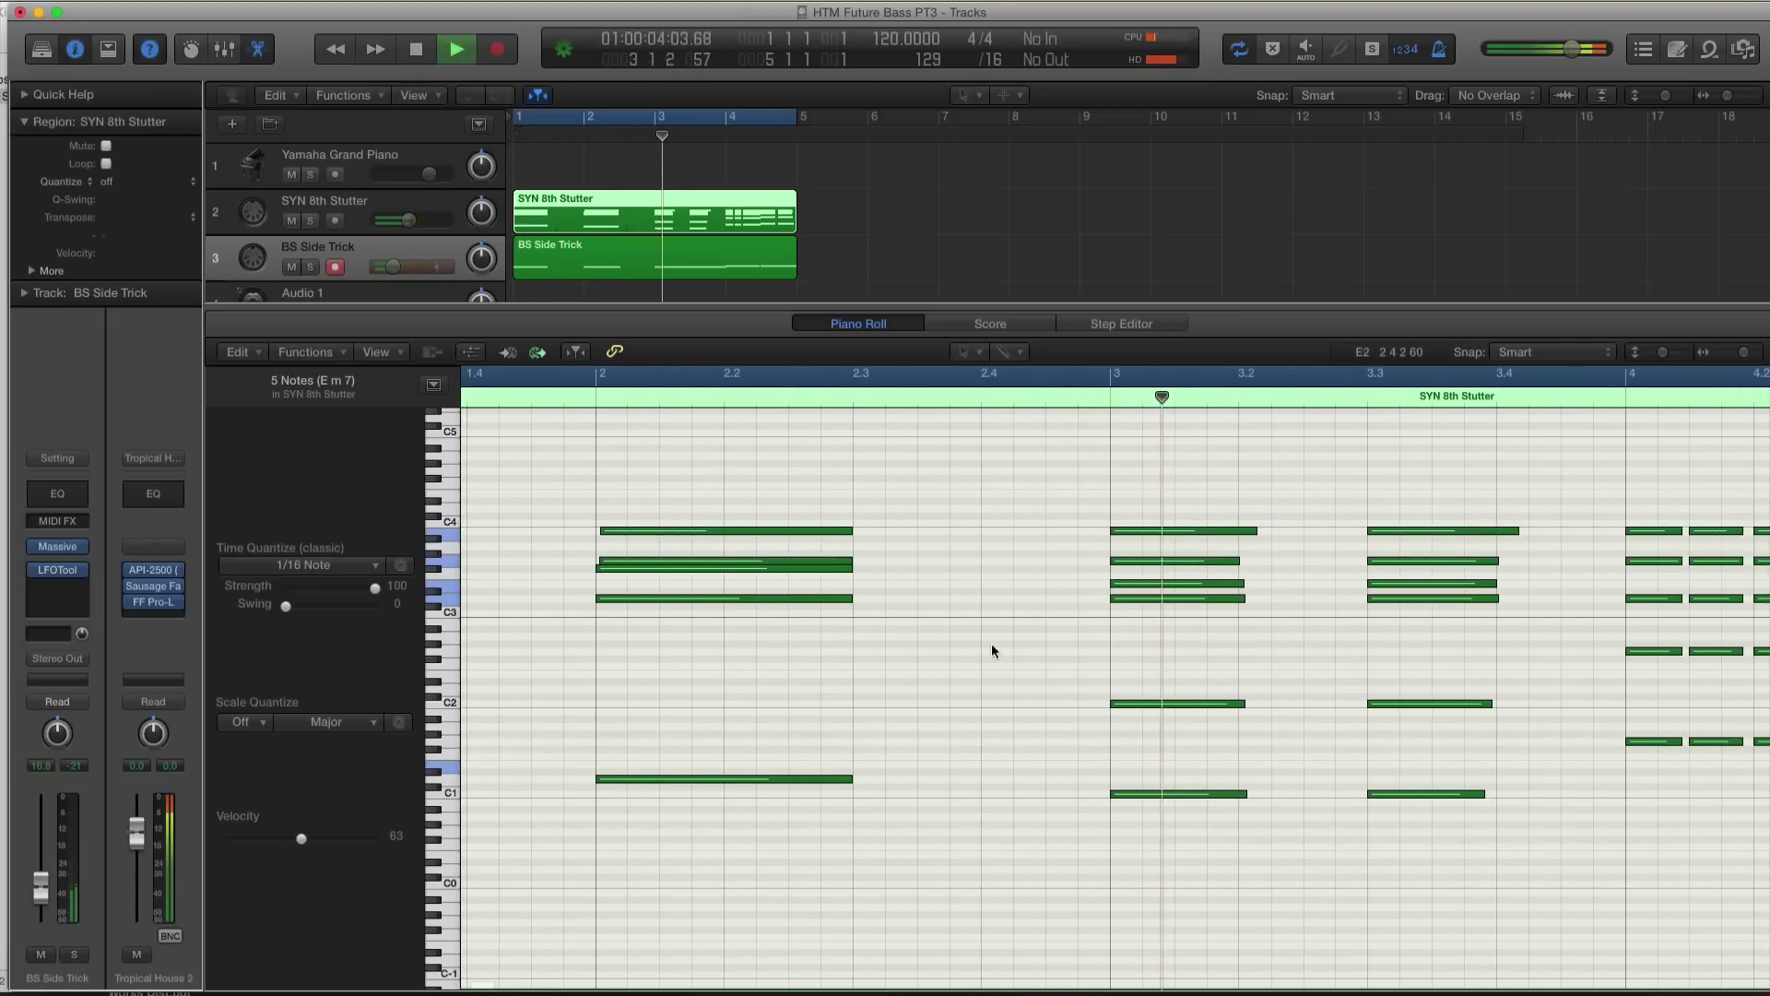
key(space)
Shorten the bar-3 C2 bass note and add a C2 copy at beat 3.3.
click(664, 259)
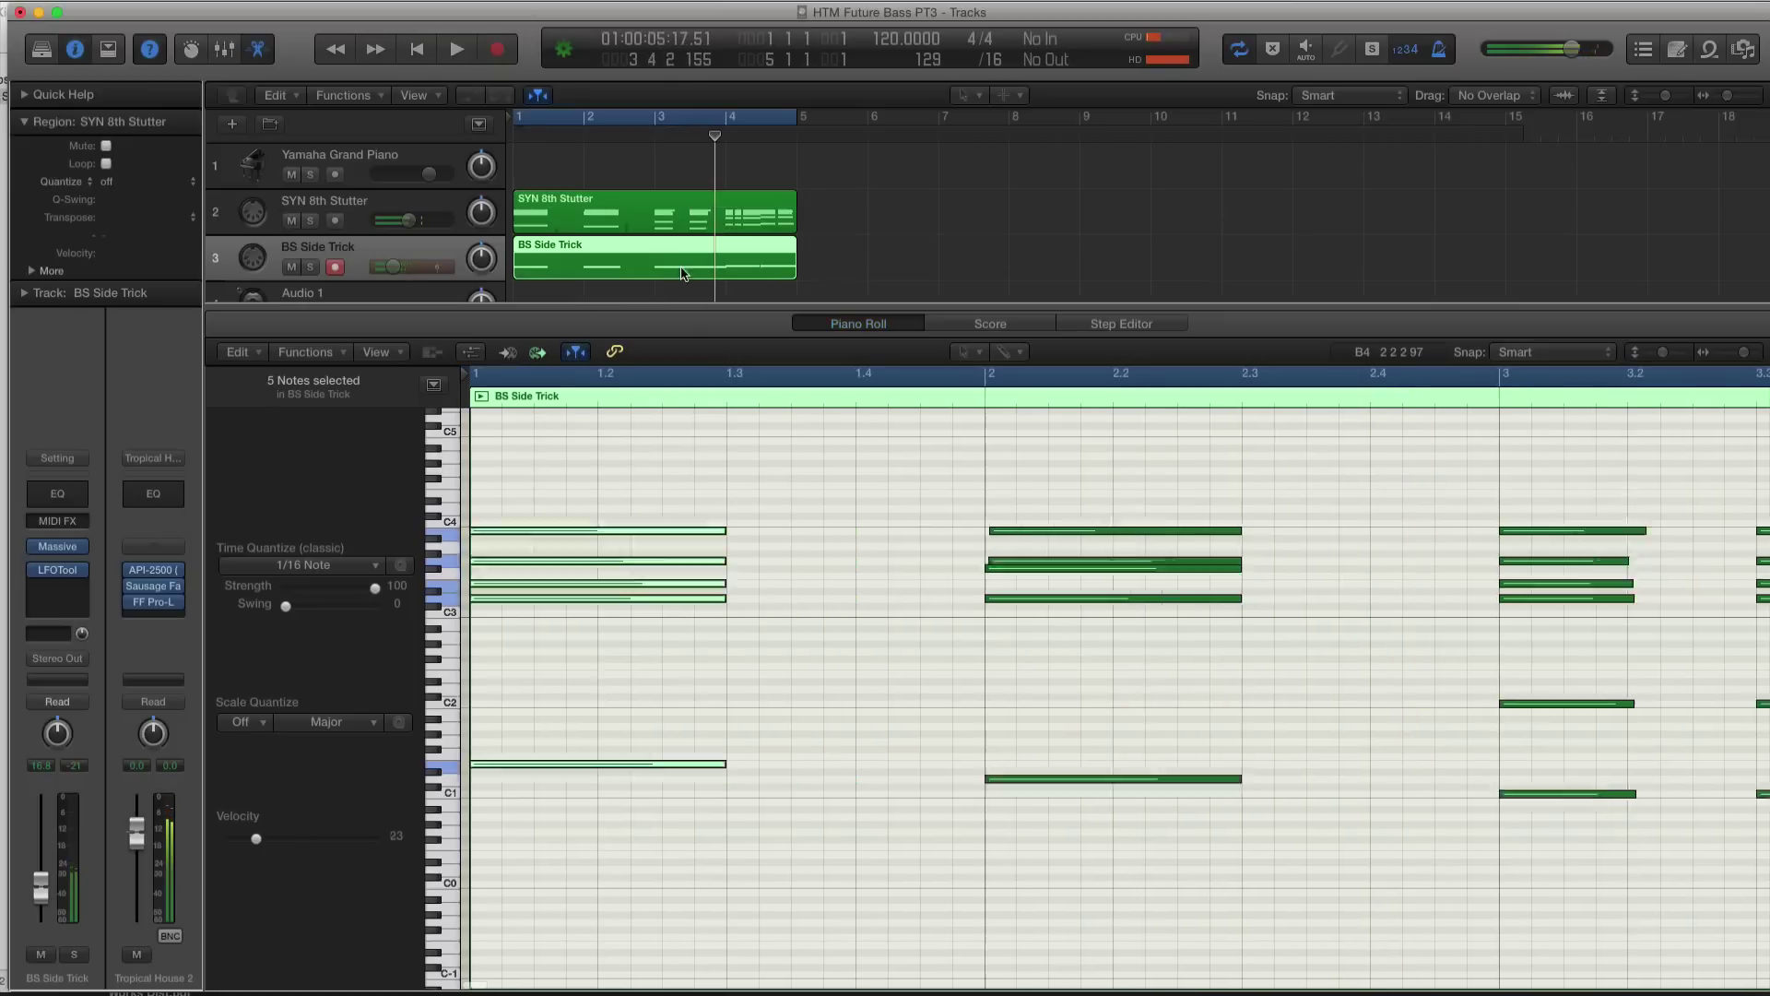
click(659, 134)
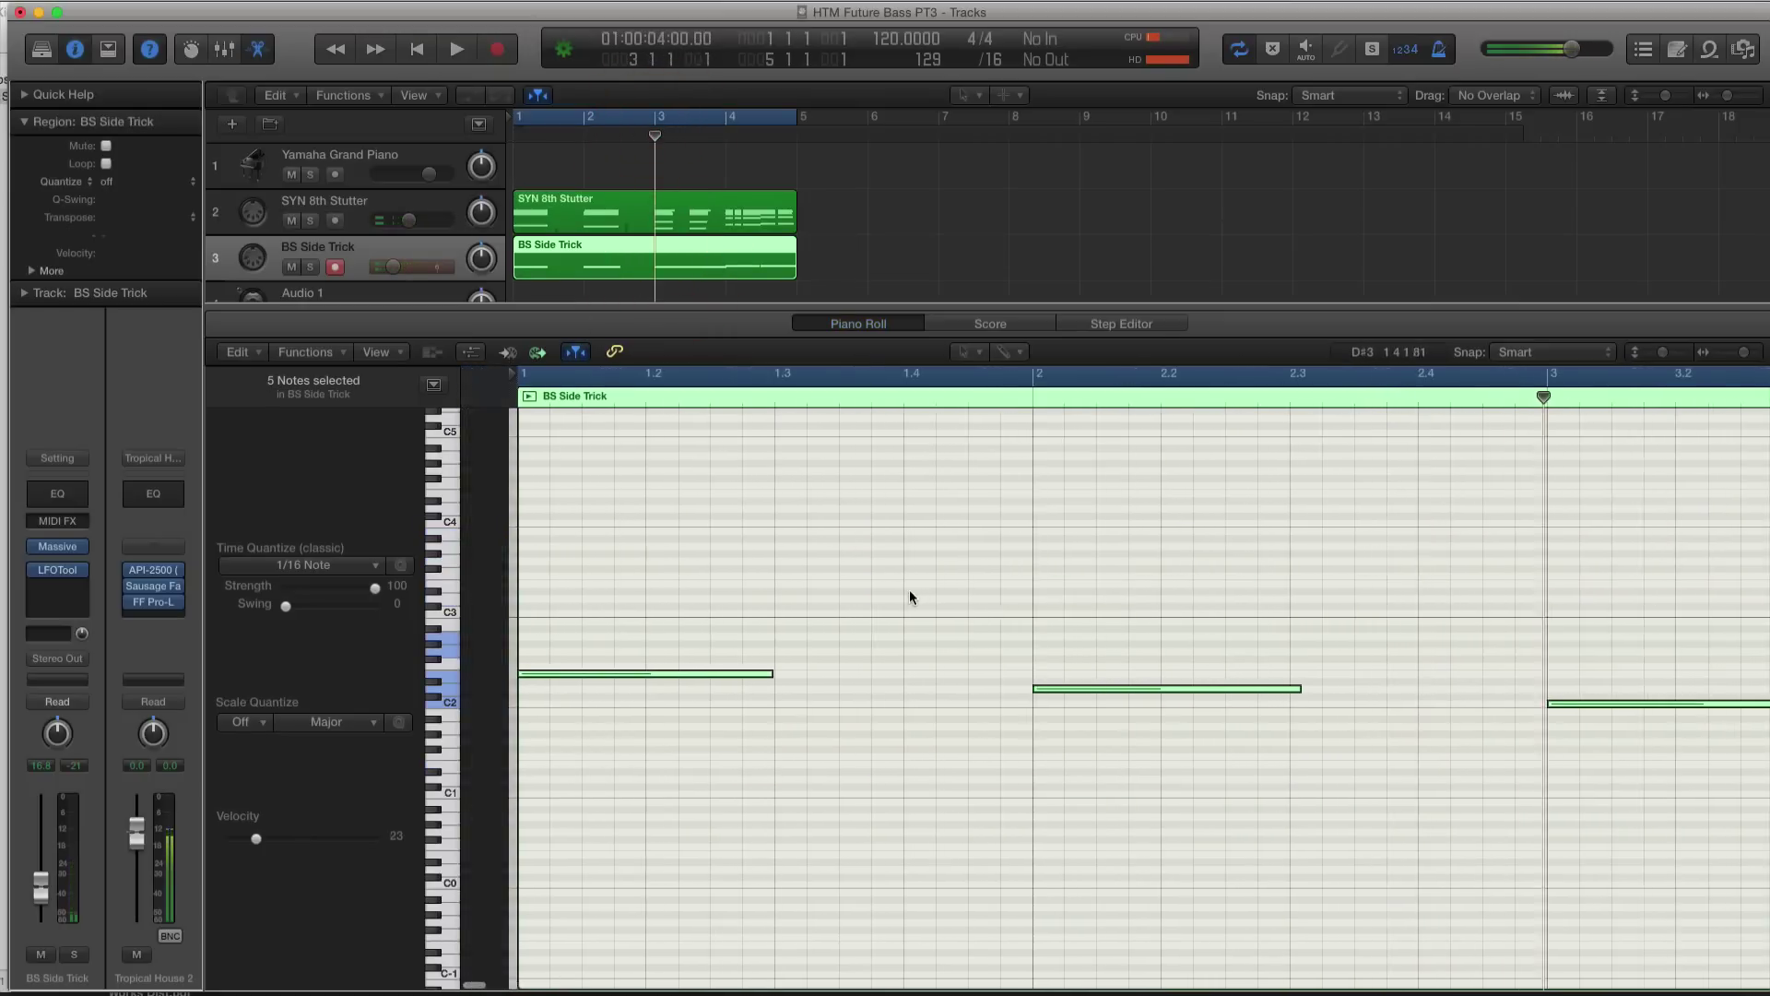
drag(1327, 704, 1119, 704)
click(689, 135)
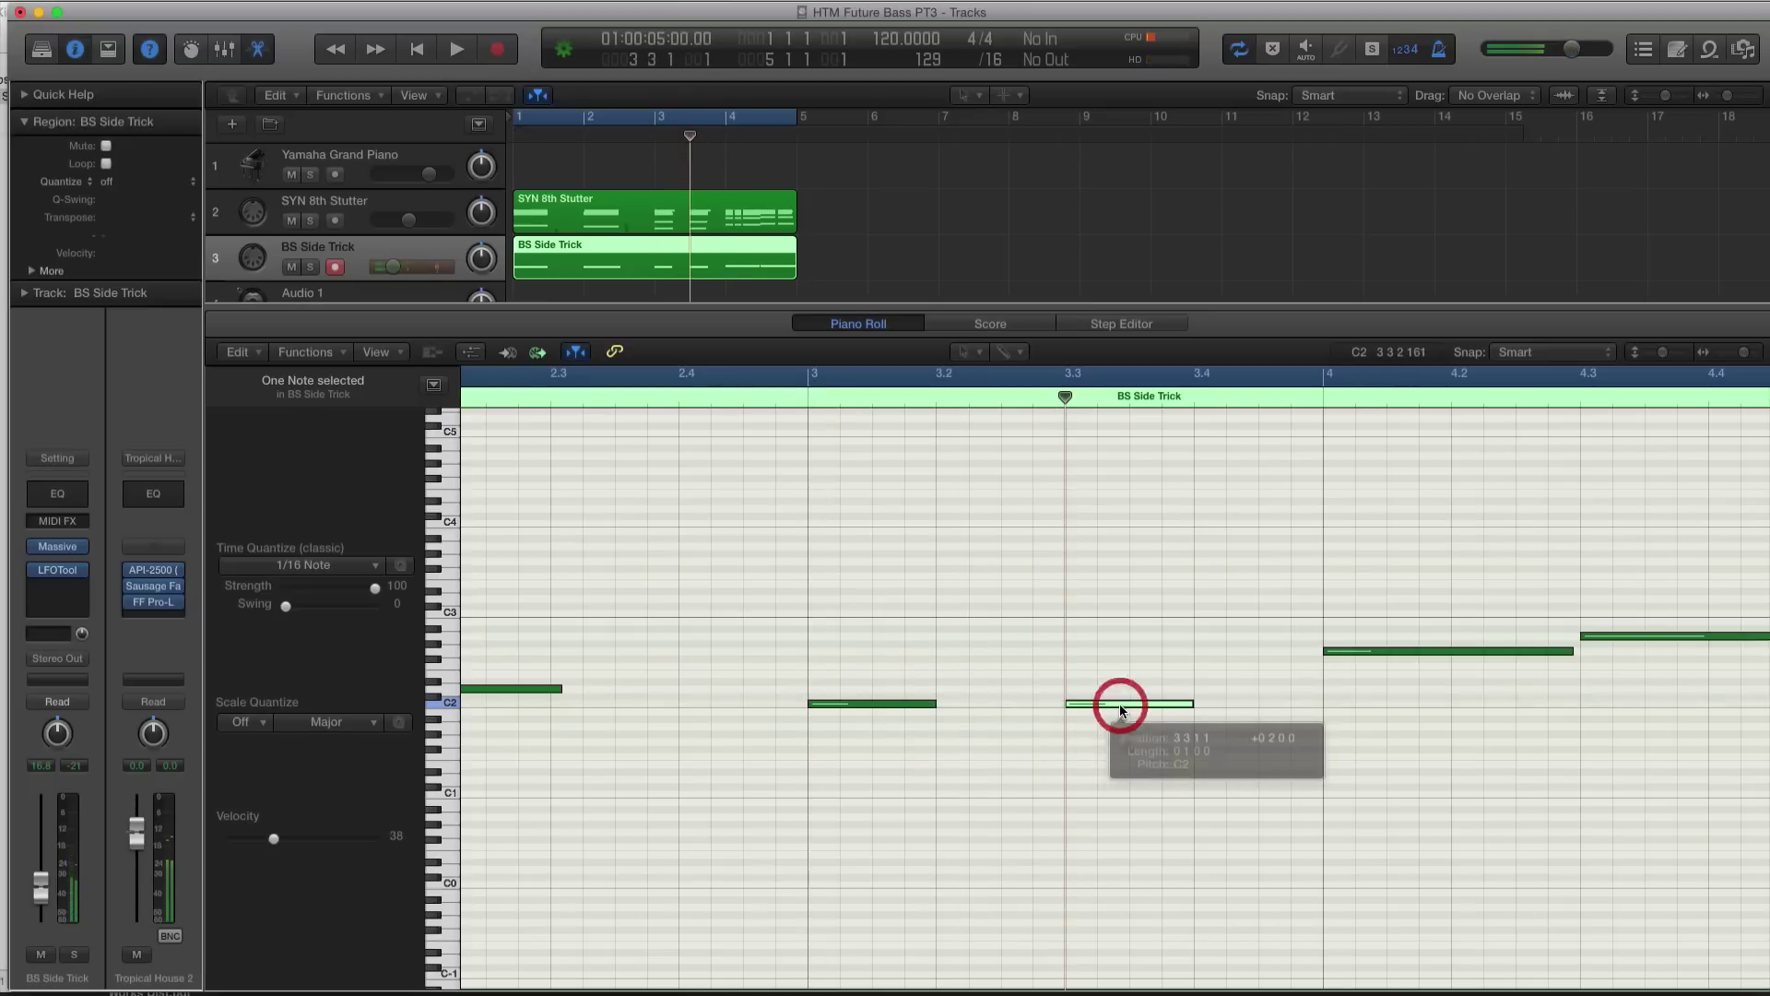
key(Return)
key(space)
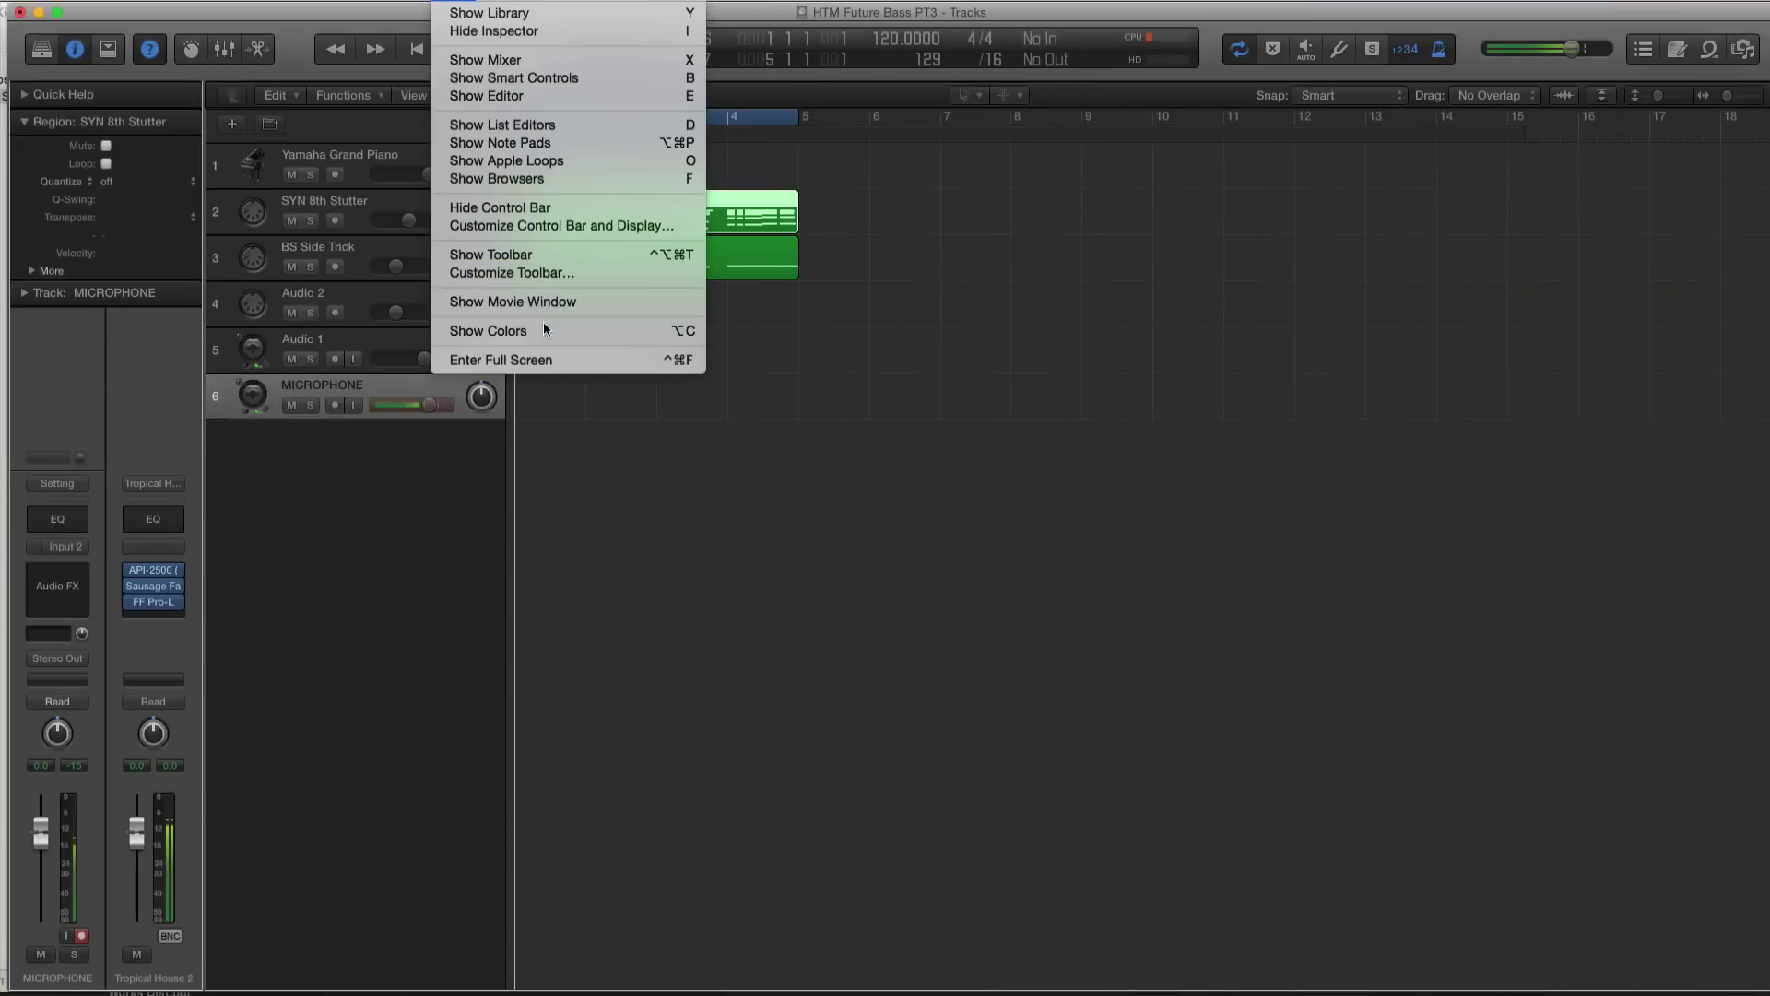
Using the region color palette, make the SYN 8th Stutter chord region blue and the BS Side Trick bass region red.
click(544, 329)
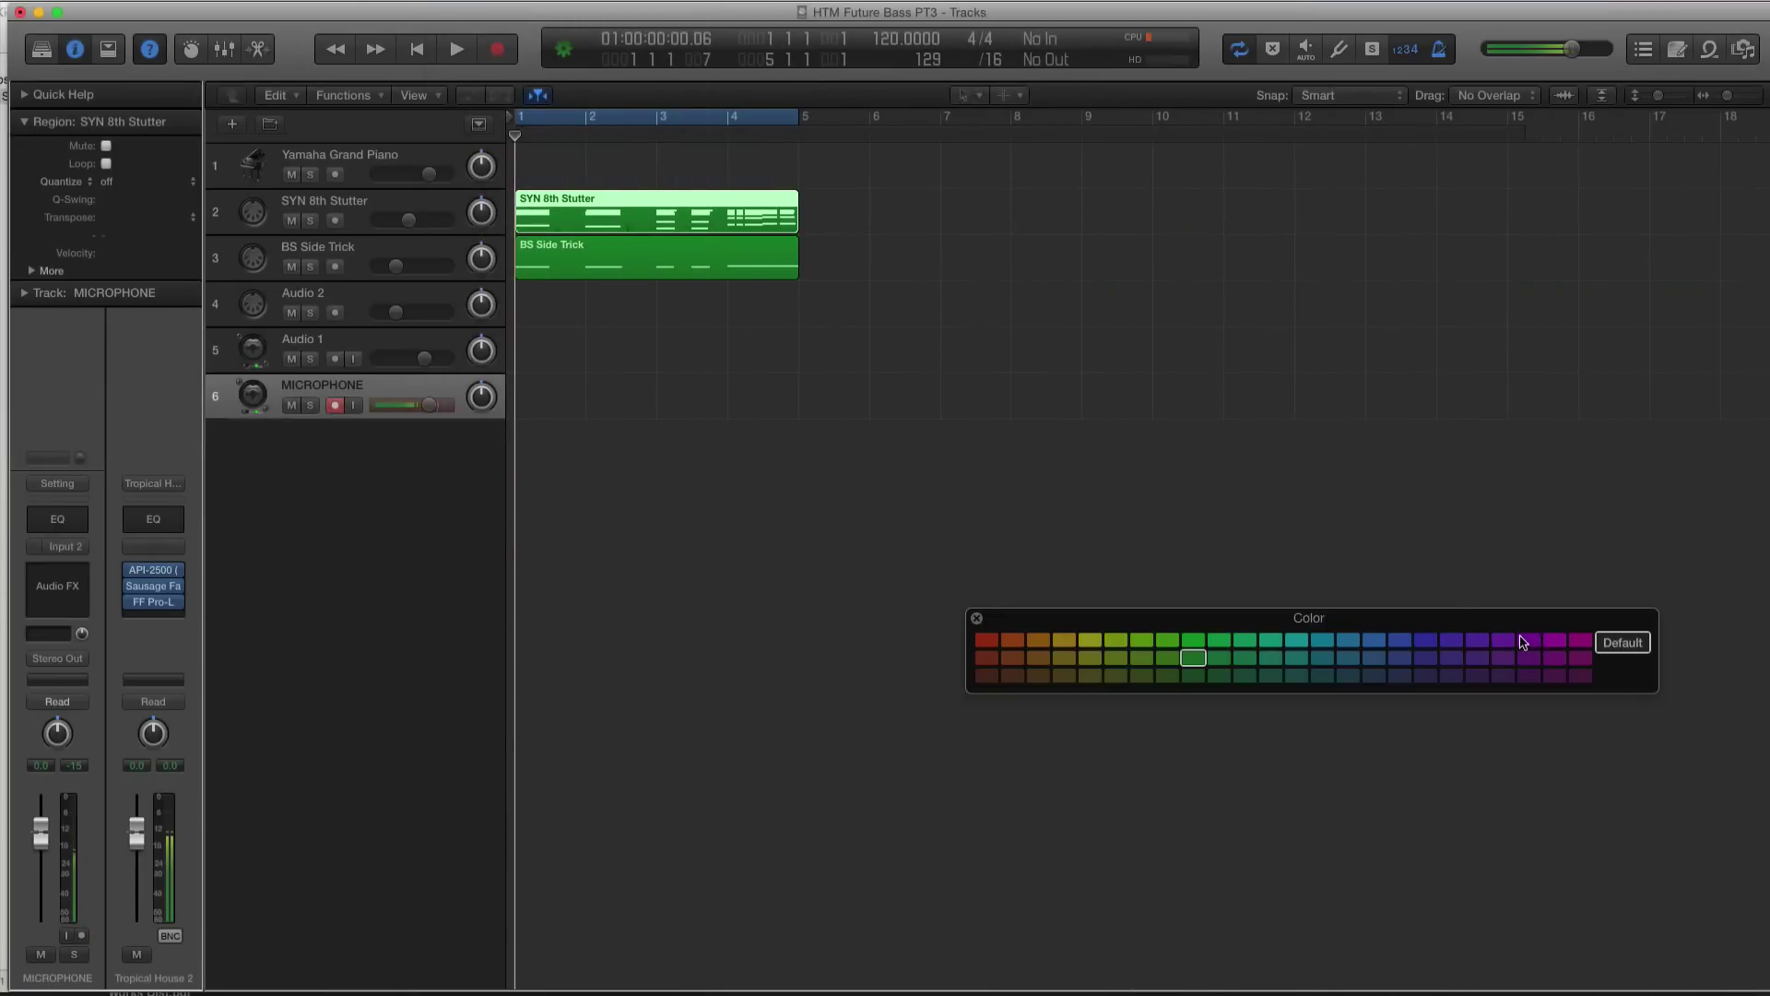
click(1581, 640)
click(632, 245)
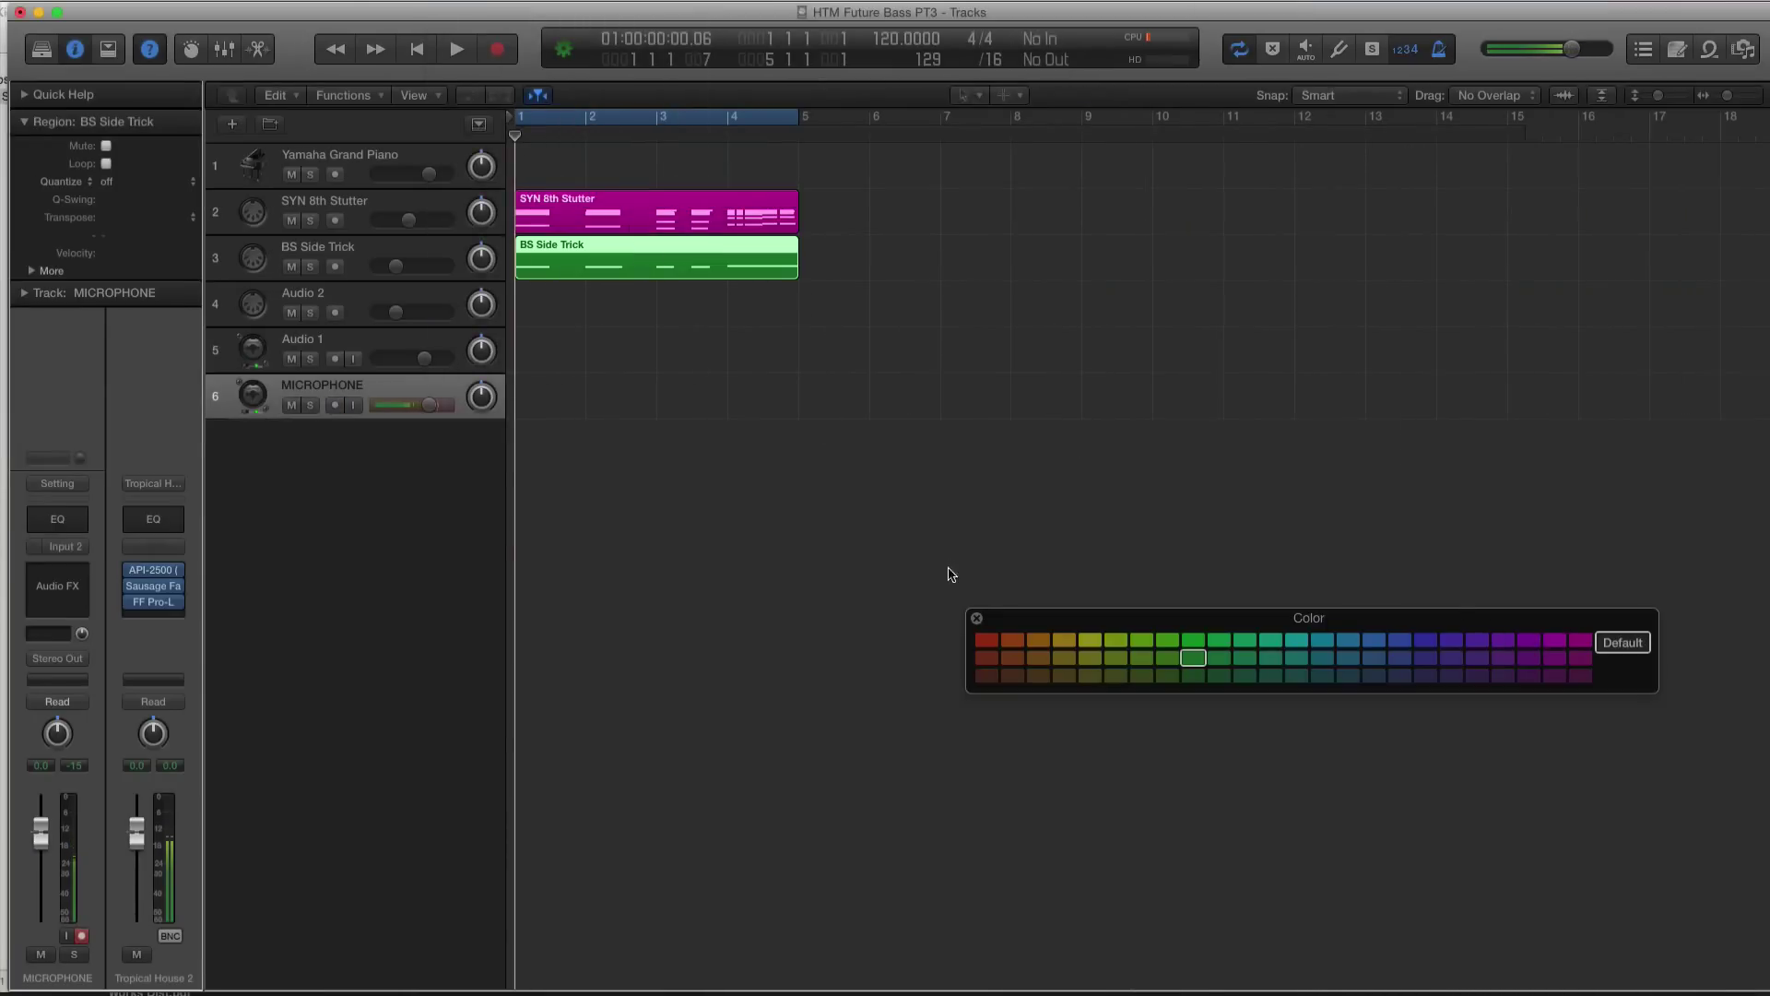
click(986, 639)
click(618, 199)
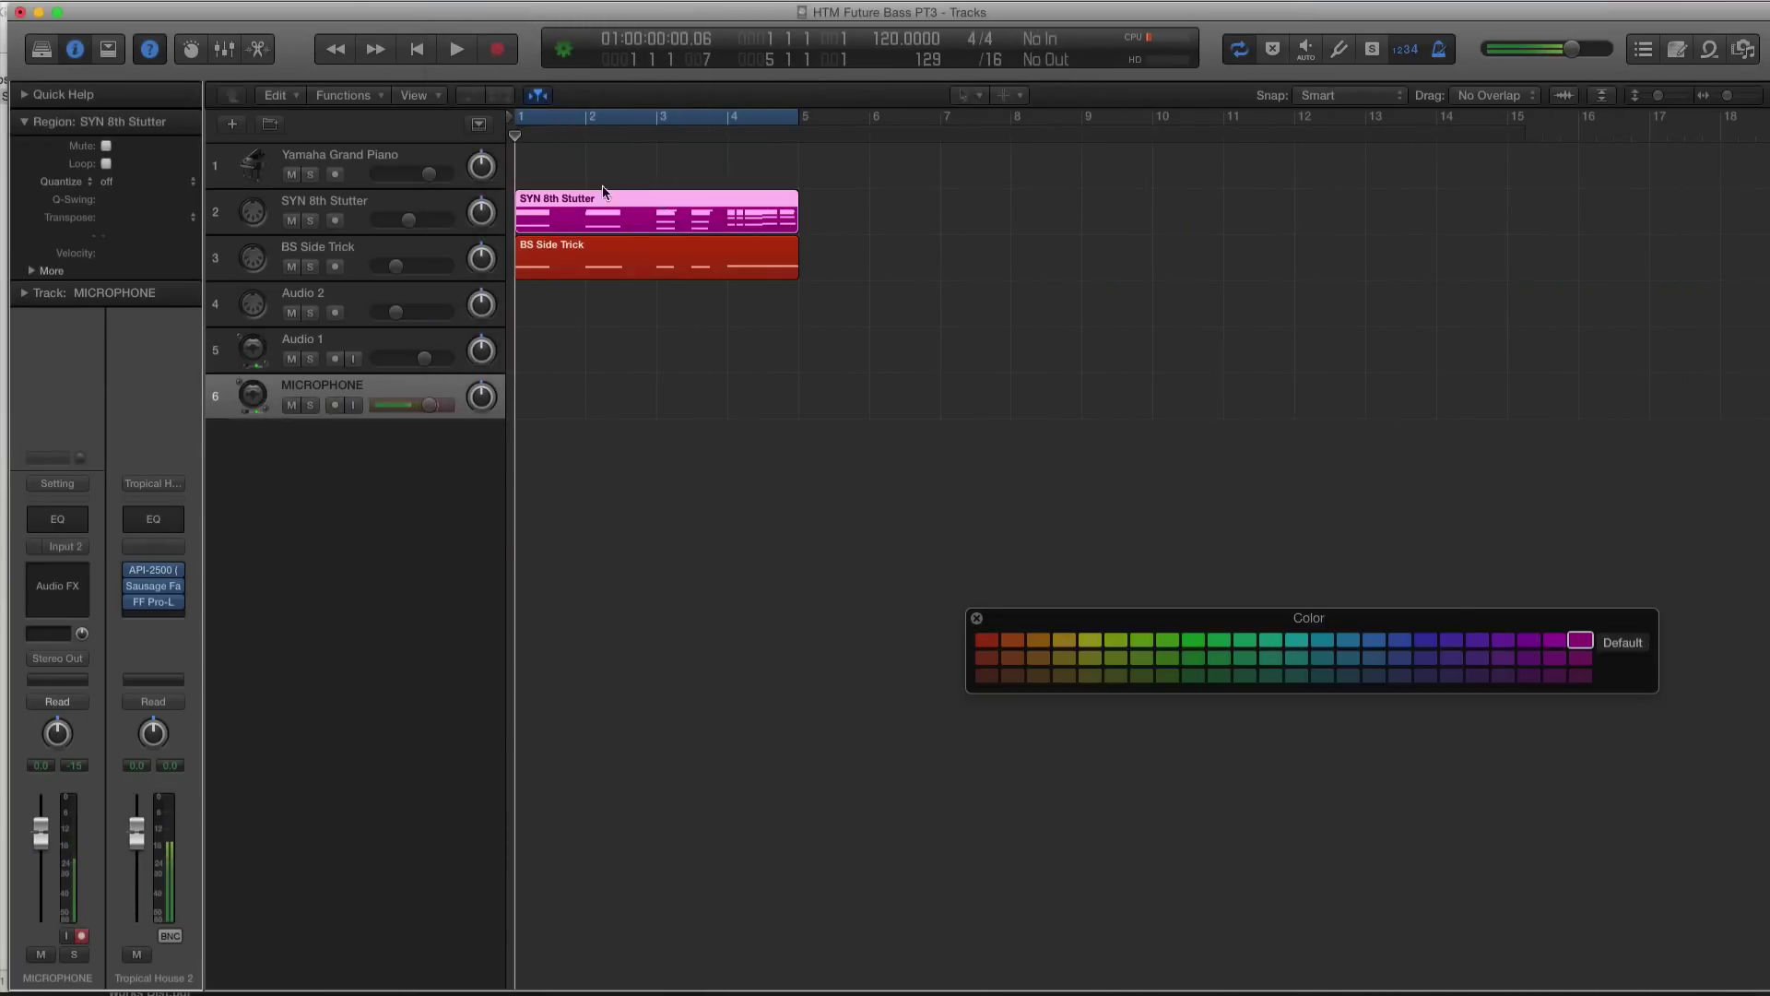
click(1383, 645)
click(825, 361)
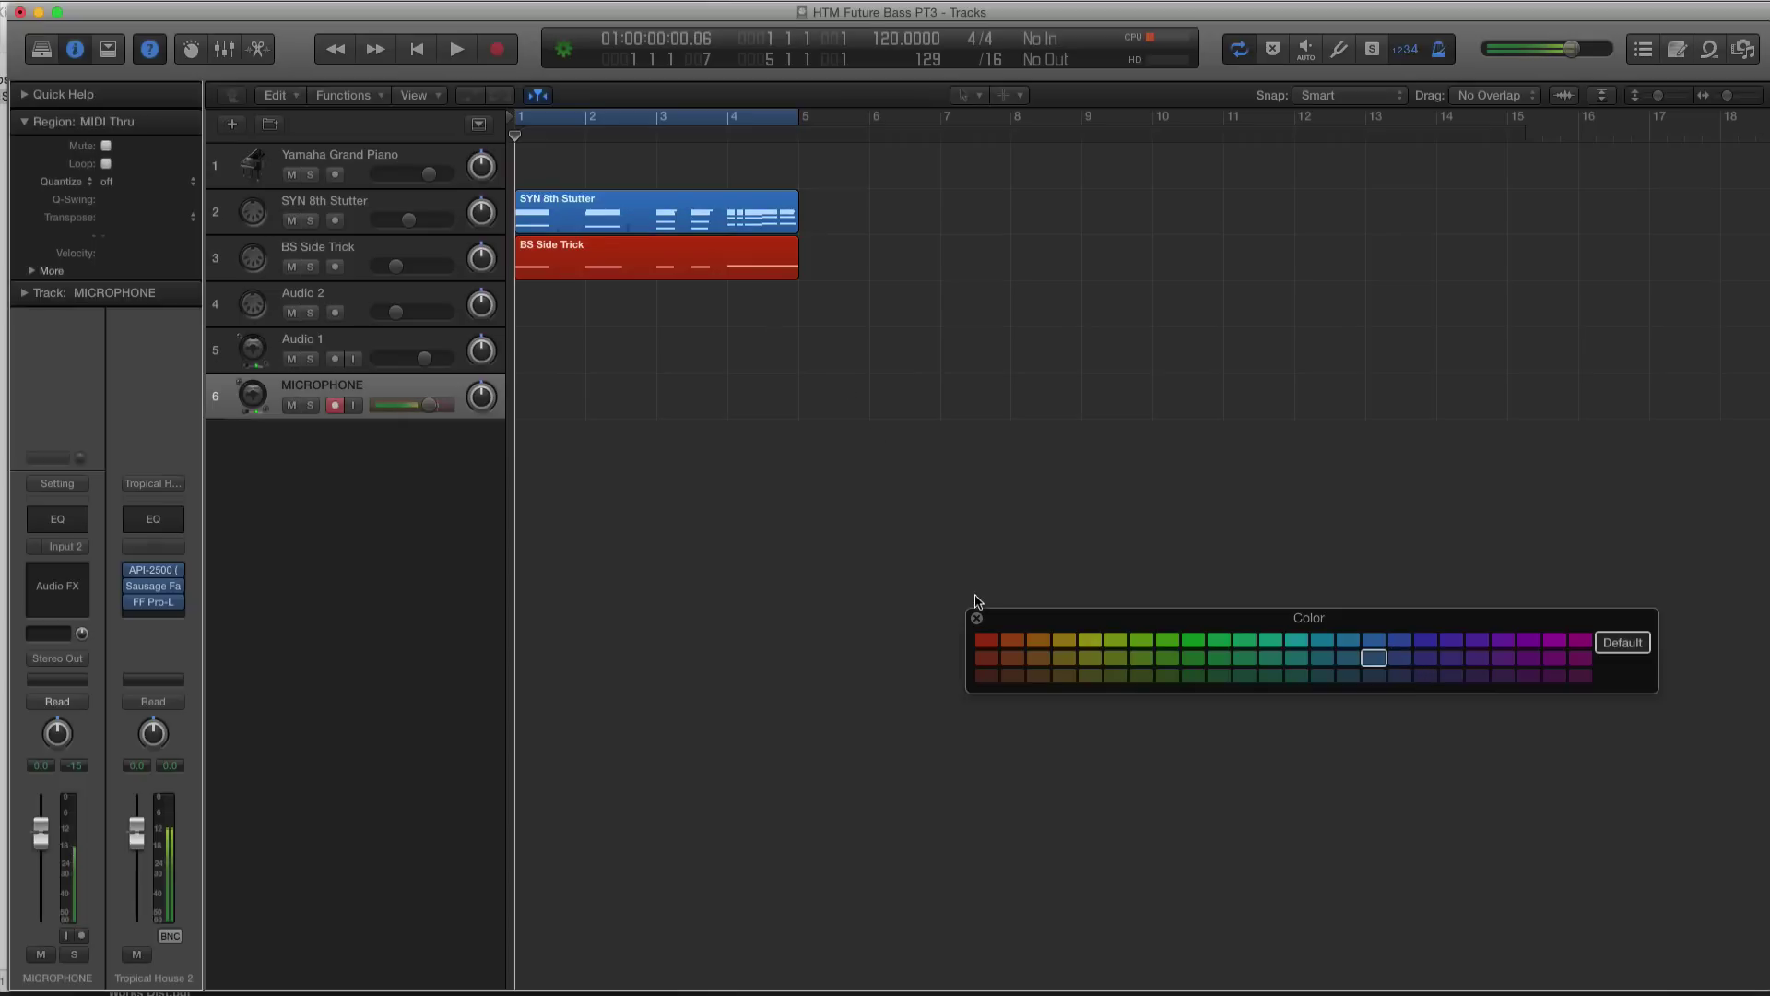
click(977, 618)
click(645, 273)
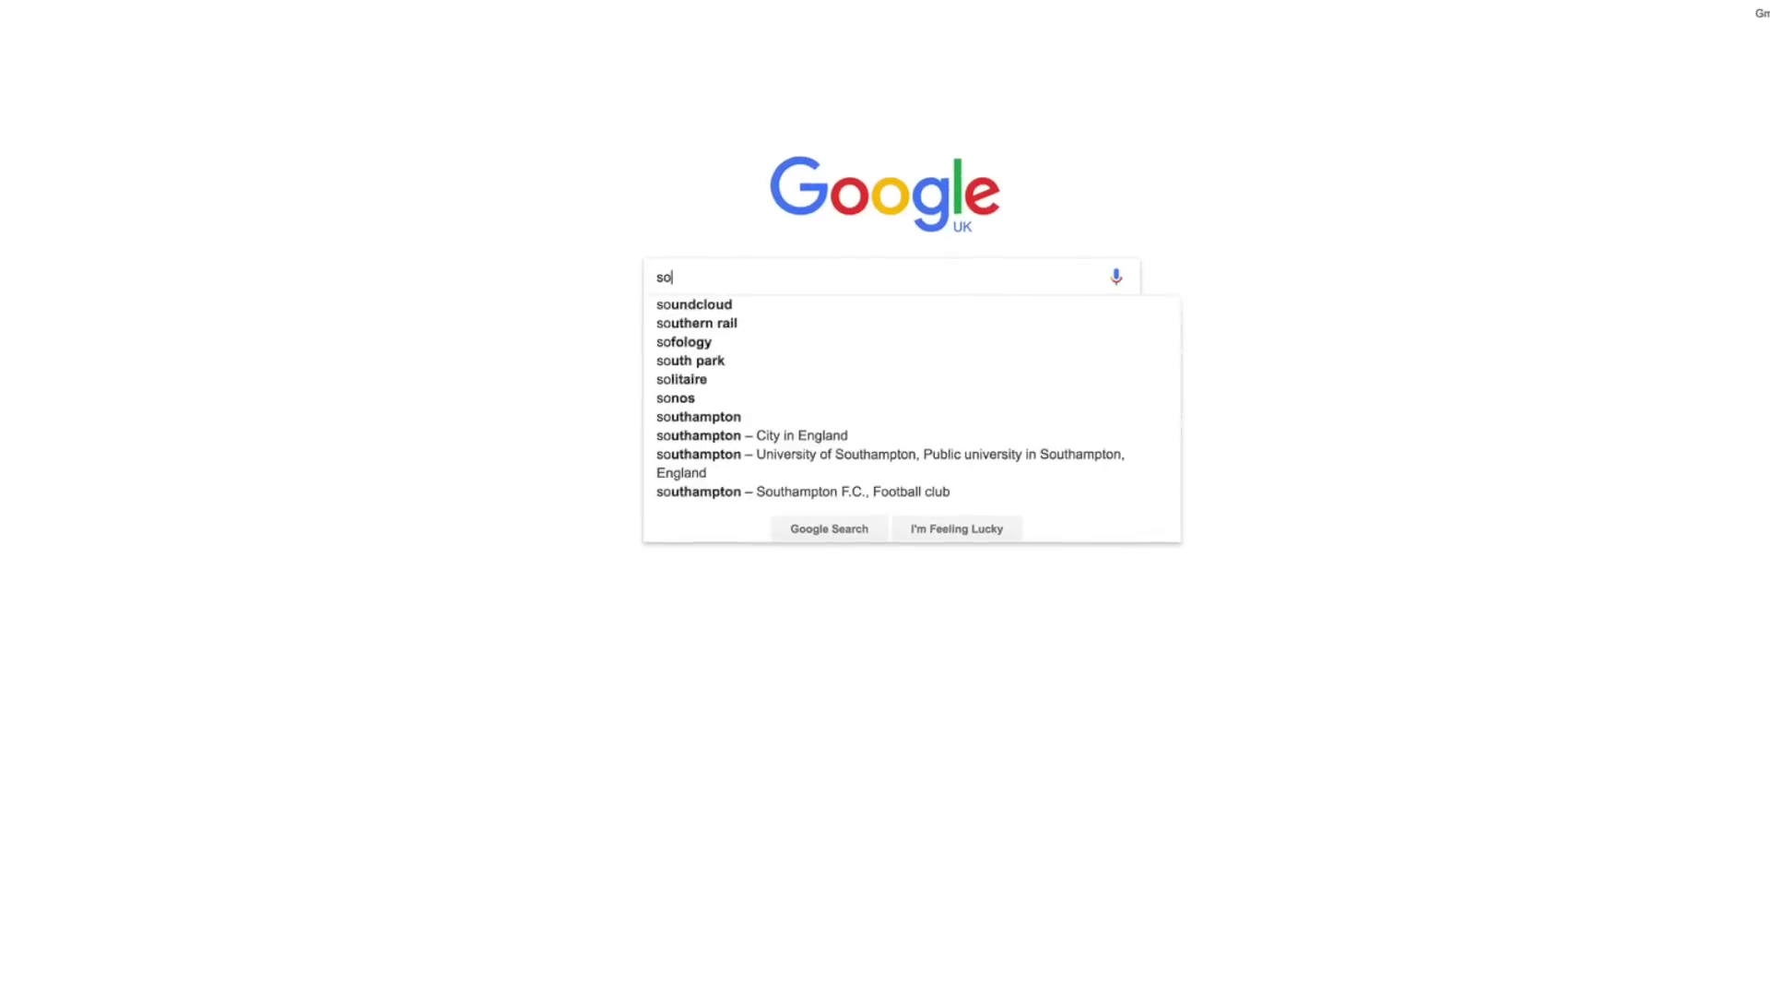
Finish typing sonicacademy.com in the Google search box and go to the Sonic Academy site.
text(nicacademy.com)
key(Return)
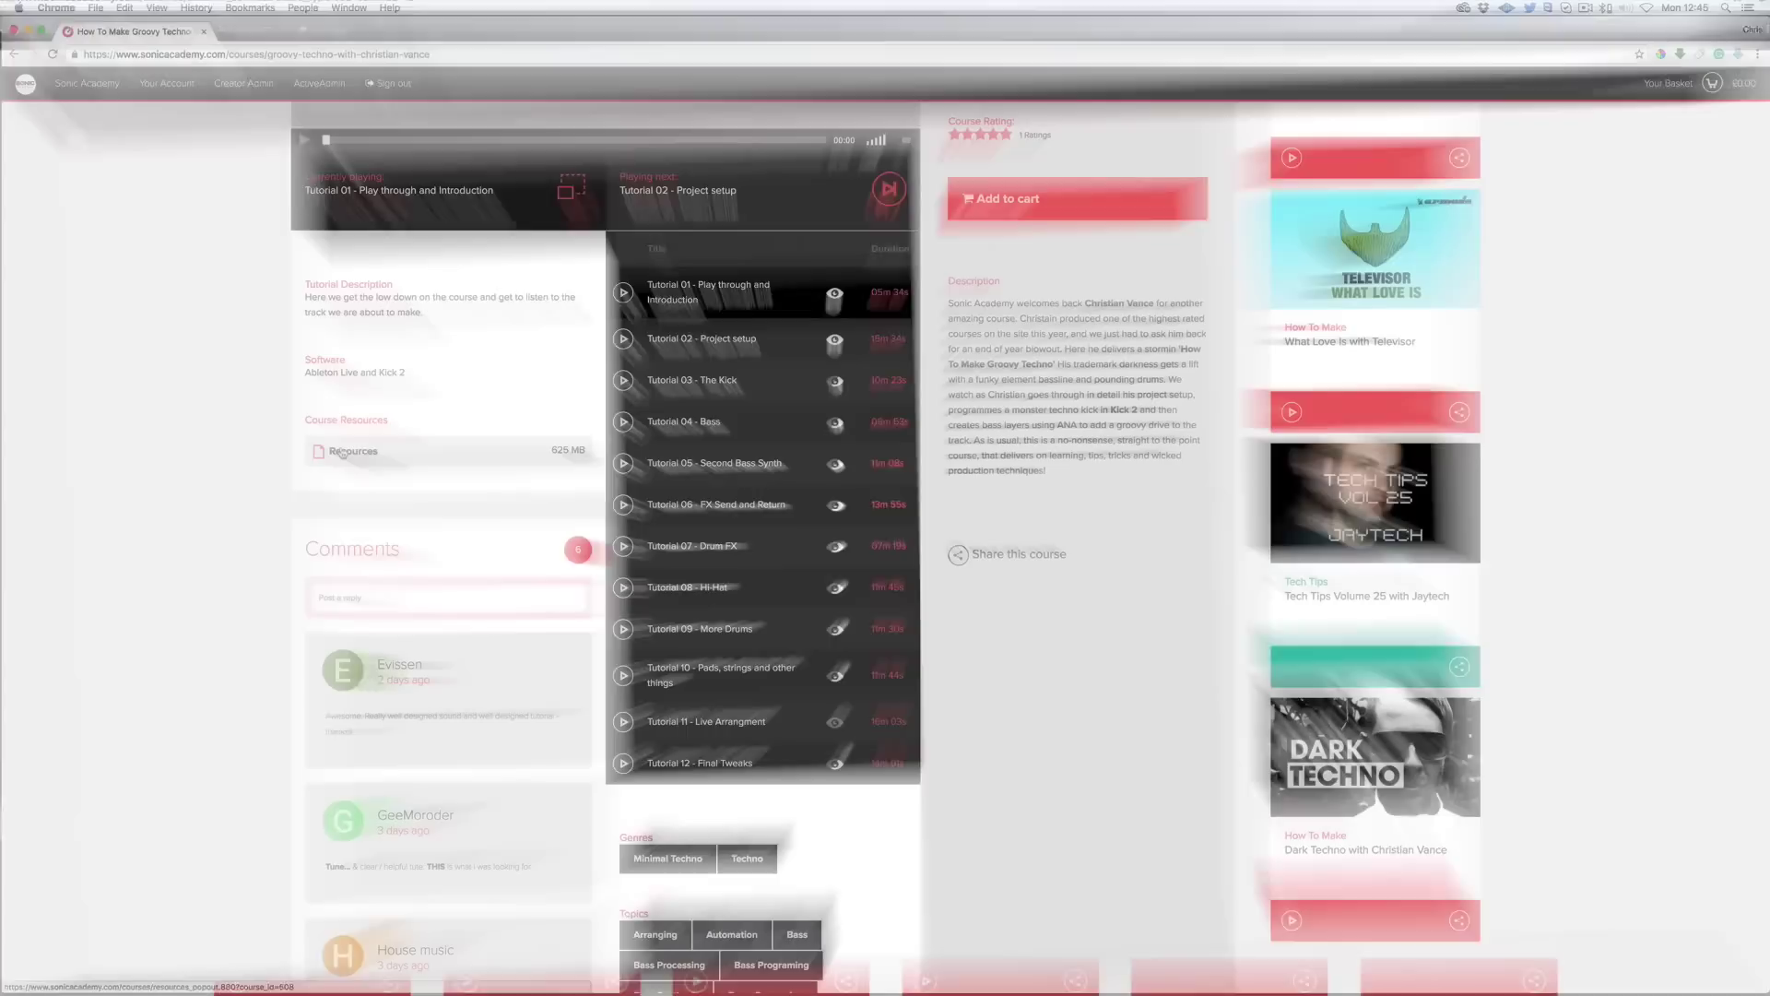
Open the course's downloadable resources and expand the Samples folder in Finder.
click(342, 451)
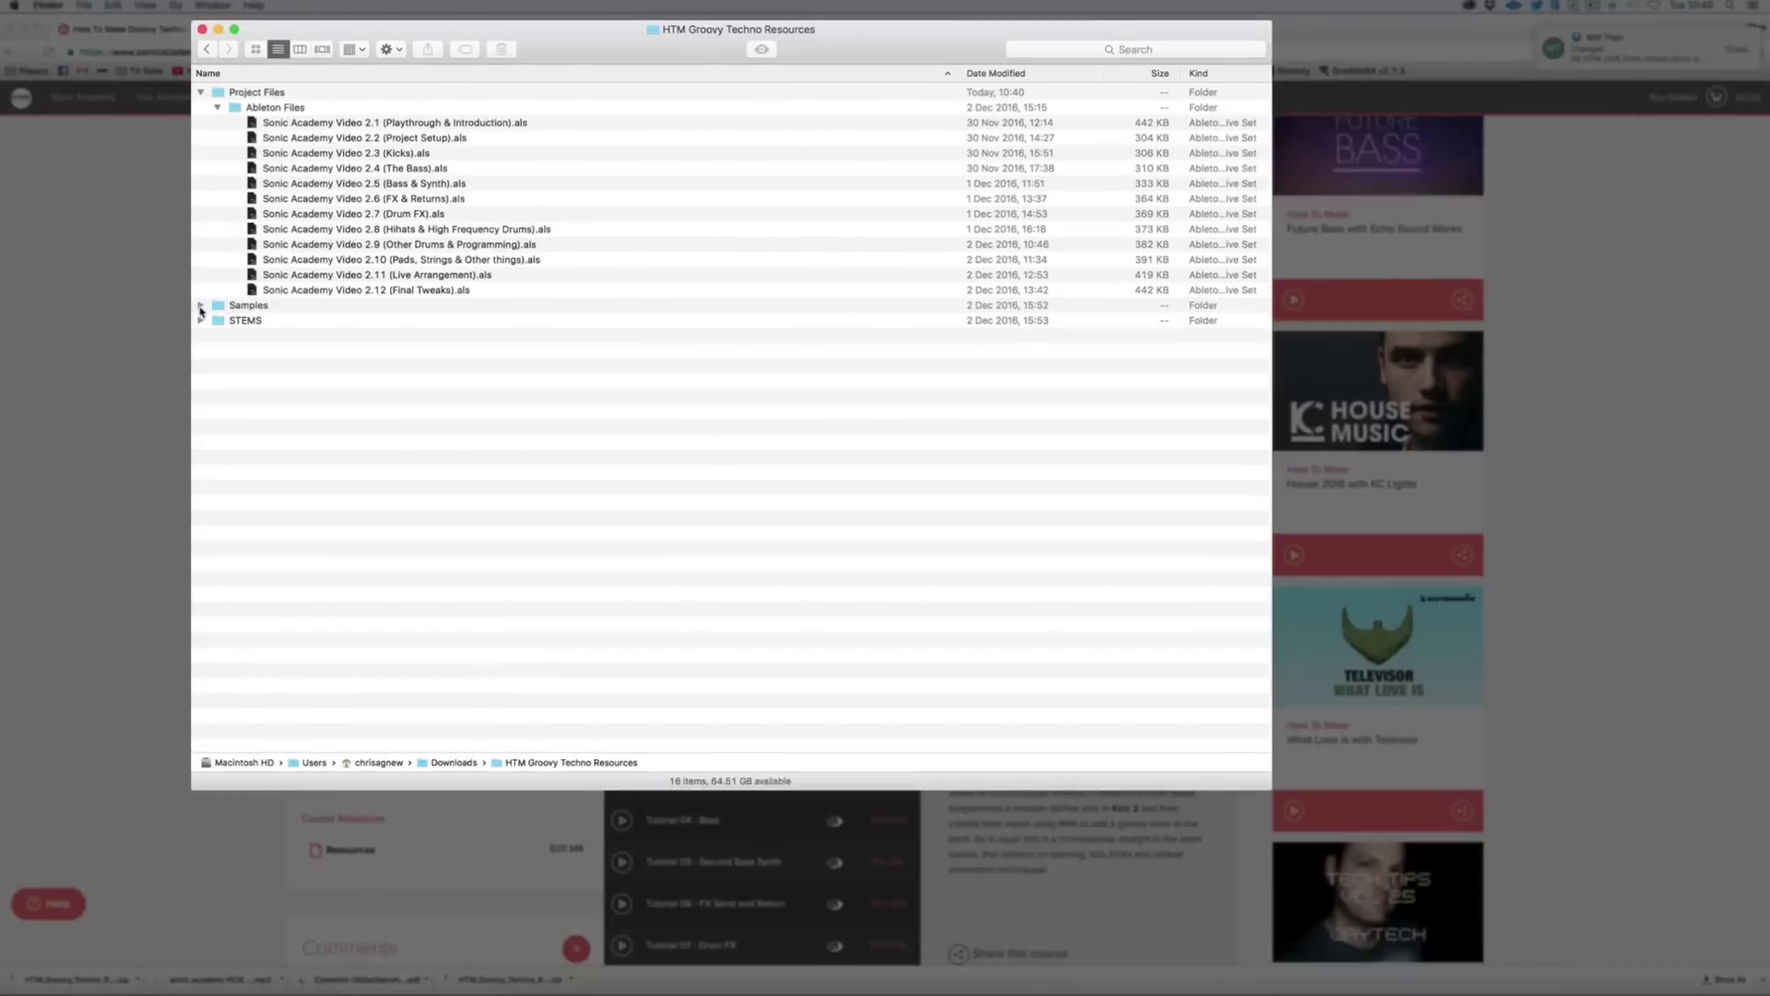
click(161, 294)
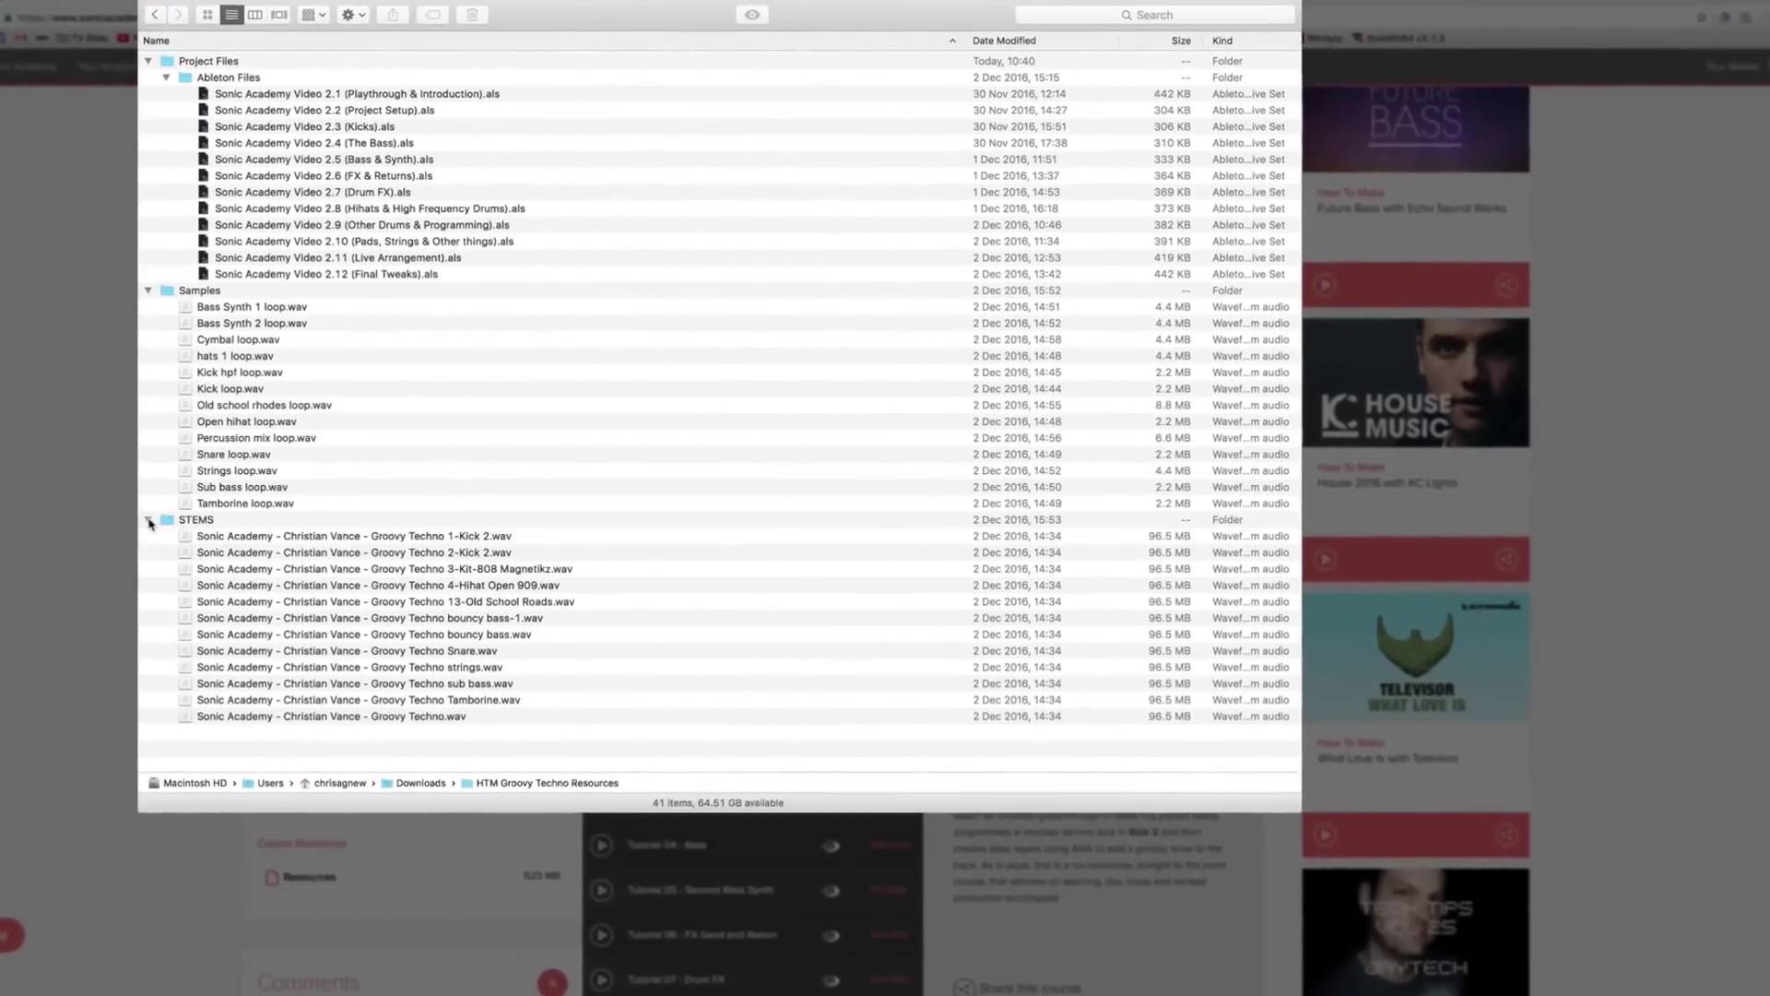